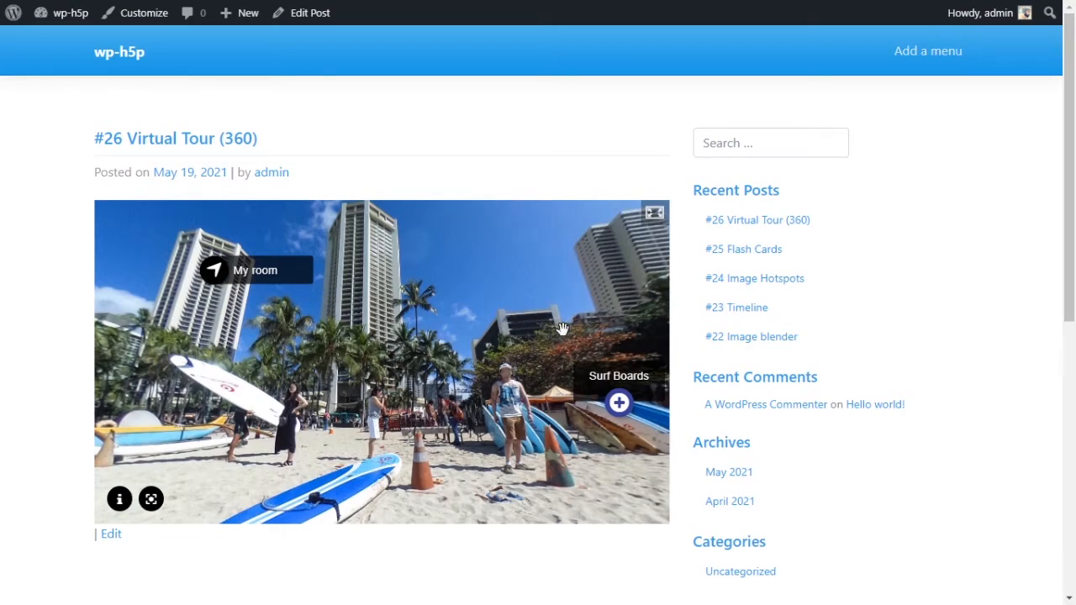
- Look around the 360° beach scene embedded in the #26 Virtual Tour (360) post
{"action": "left_click_drag", "start_coordinate": [586, 320], "coordinate": [249, 322]}
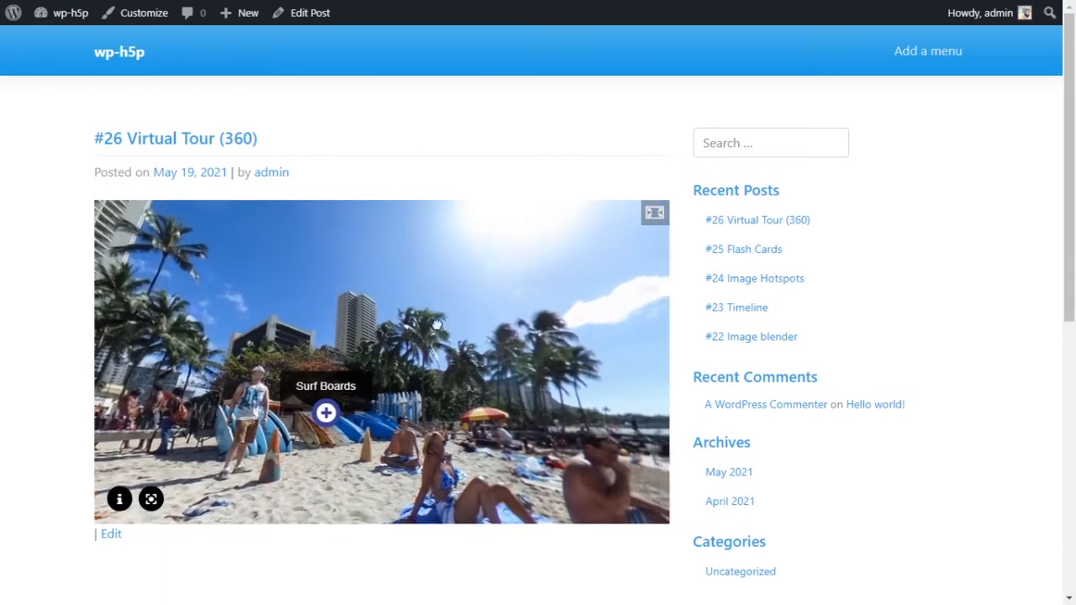
{"action": "left_click_drag", "start_coordinate": [470, 324], "coordinate": [255, 324]}
{"action": "left_click_drag", "start_coordinate": [555, 336], "coordinate": [209, 301]}
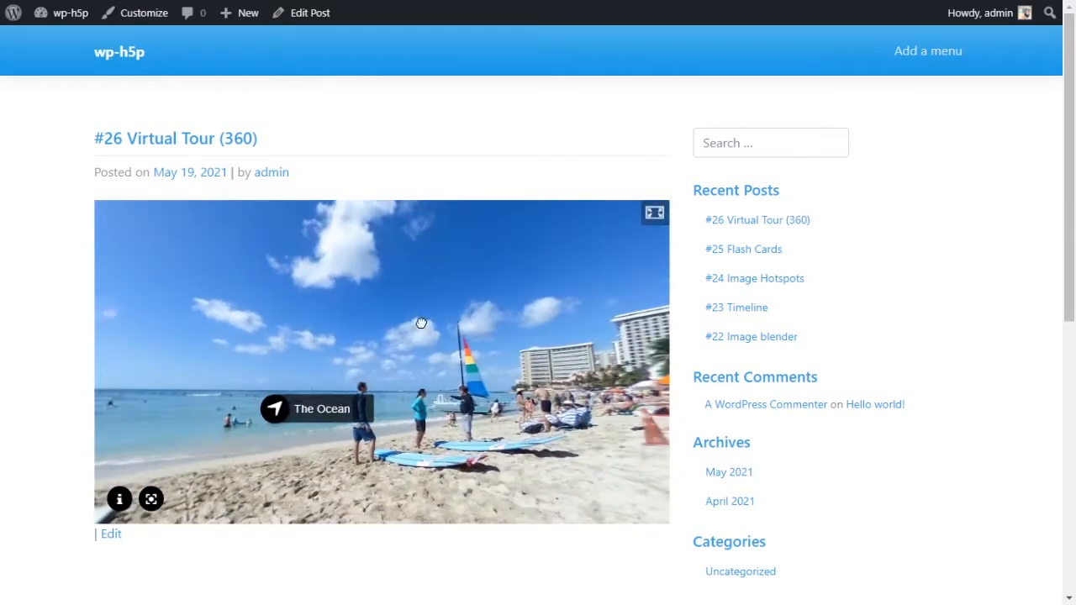
{"action": "left_click_drag", "start_coordinate": [427, 323], "coordinate": [218, 324]}
{"action": "left_click_drag", "start_coordinate": [521, 315], "coordinate": [609, 318]}
{"action": "left_click_drag", "start_coordinate": [200, 328], "coordinate": [503, 330]}
{"action": "left_click_drag", "start_coordinate": [298, 346], "coordinate": [443, 331]}
{"action": "left_click_drag", "start_coordinate": [224, 345], "coordinate": [360, 338]}
{"action": "left_click_drag", "start_coordinate": [234, 345], "coordinate": [281, 346]}
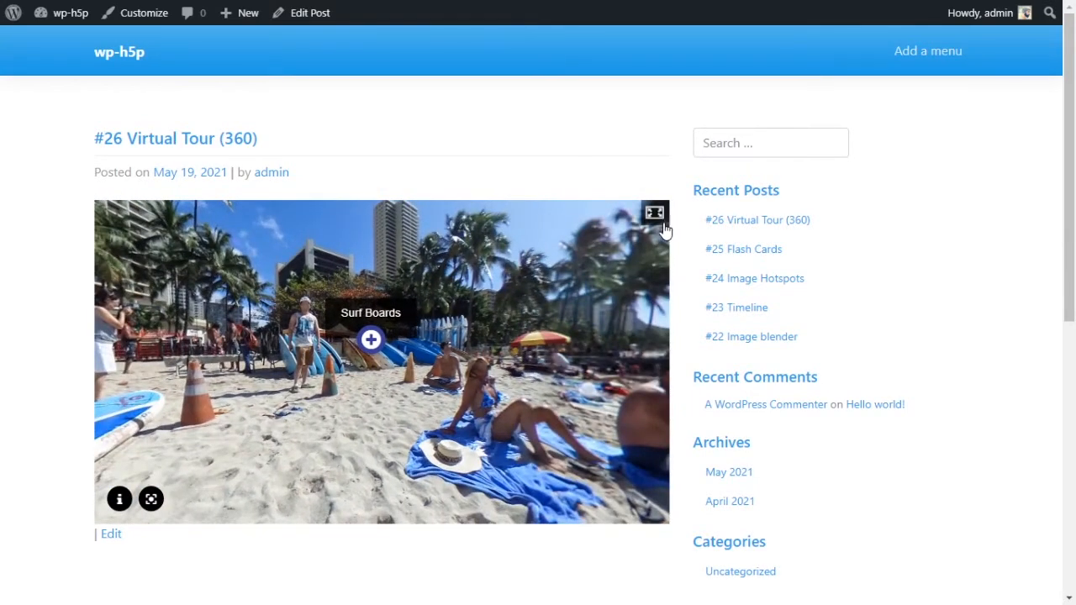
- Display the virtual tour in full screen, then view and close the beach scene's Surf Boards image
{"action": "left_click", "coordinate": [653, 215]}
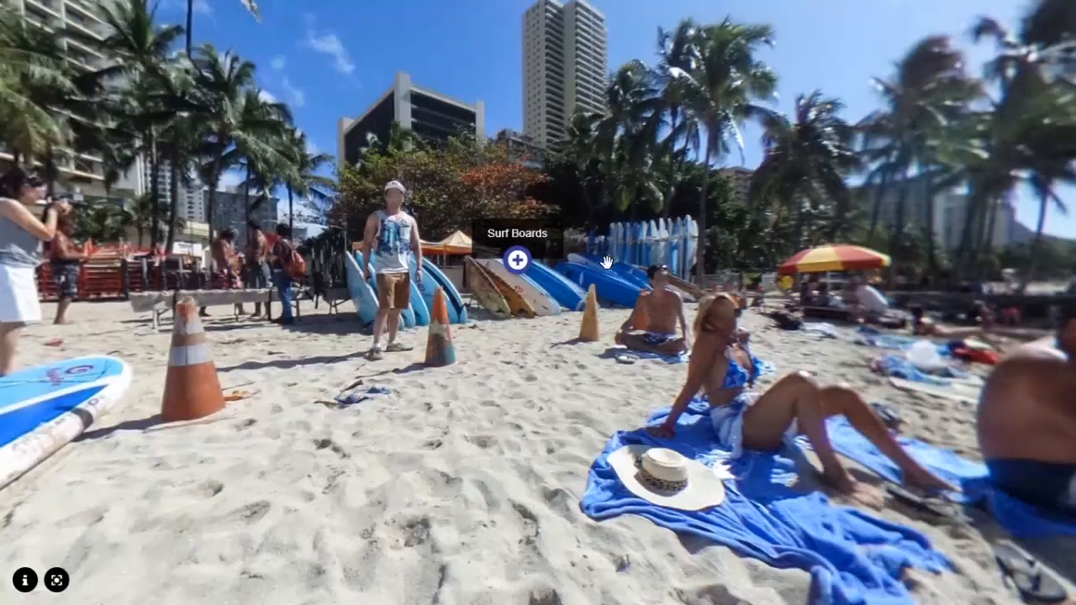
{"action": "left_click_drag", "start_coordinate": [853, 286], "coordinate": [429, 289]}
{"action": "left_click_drag", "start_coordinate": [795, 291], "coordinate": [350, 298]}
{"action": "left_click_drag", "start_coordinate": [811, 288], "coordinate": [357, 480]}
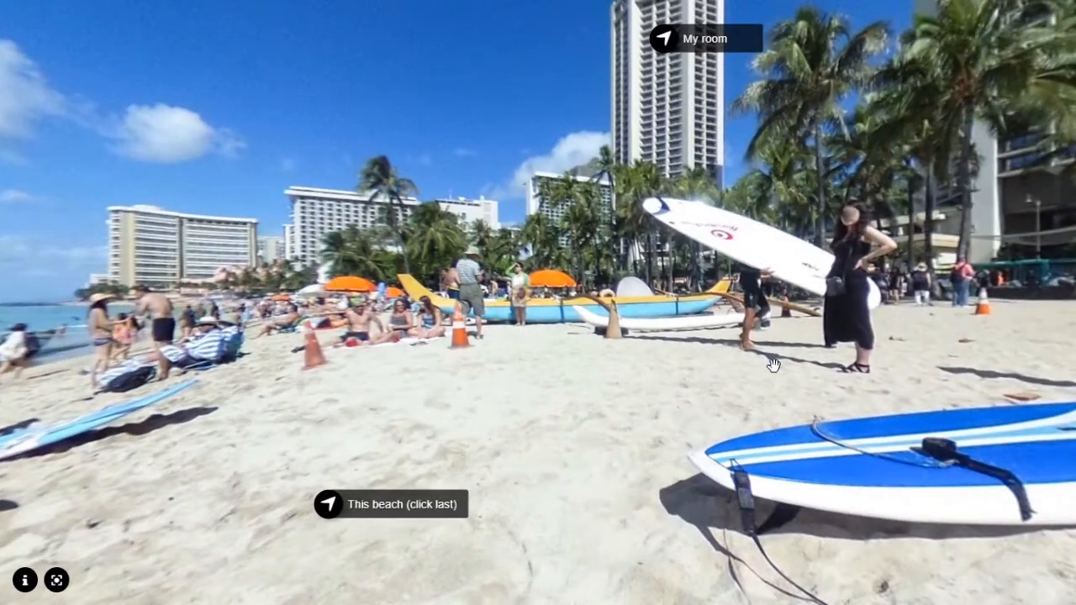
{"action": "left_click_drag", "start_coordinate": [773, 365], "coordinate": [180, 314]}
{"action": "left_click_drag", "start_coordinate": [830, 314], "coordinate": [663, 373]}
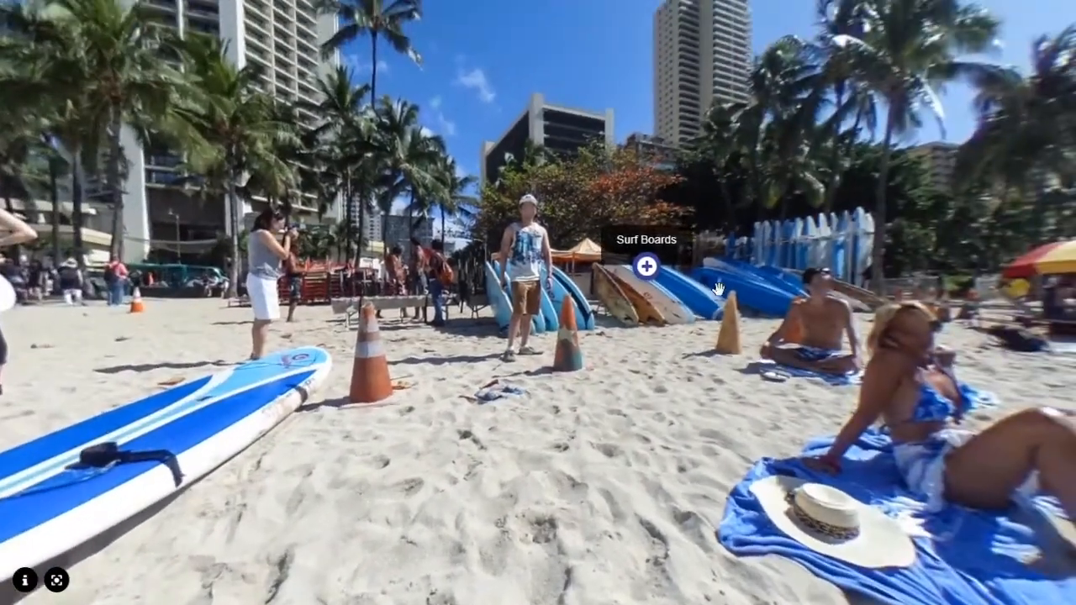
{"action": "left_click", "coordinate": [647, 269]}
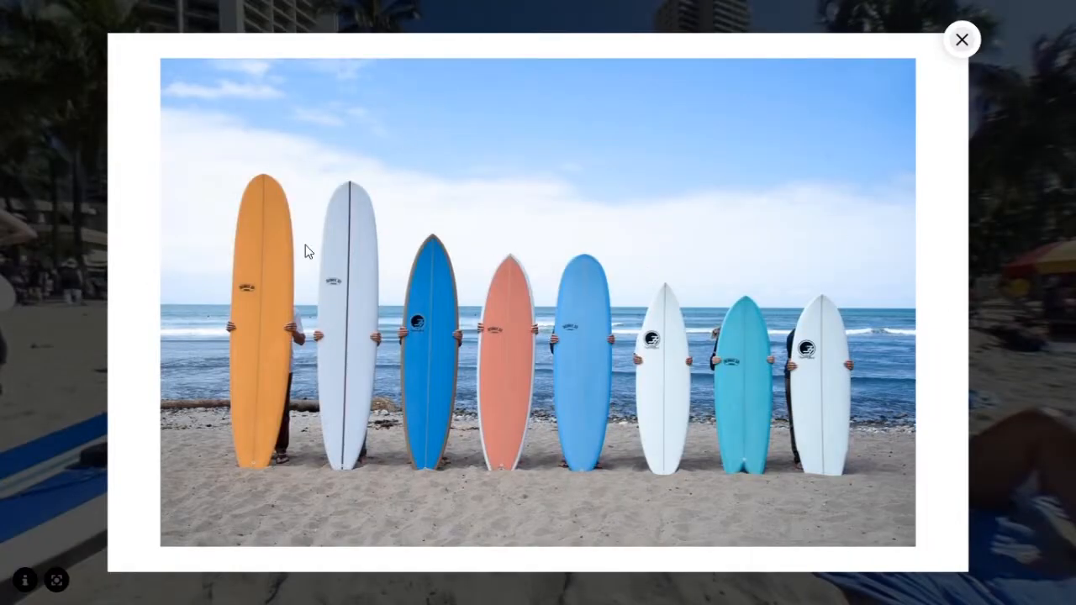
{"action": "left_click", "coordinate": [957, 39]}
- Visit The Ocean scene from the beach and return to the beach scene
{"action": "left_click_drag", "start_coordinate": [923, 177], "coordinate": [613, 166]}
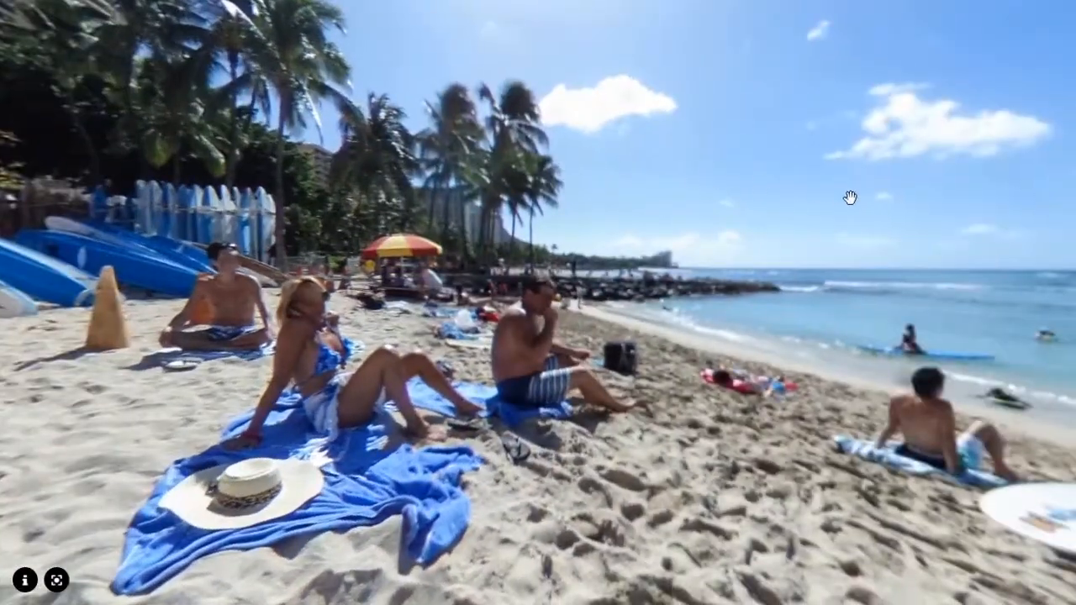
{"action": "left_click_drag", "start_coordinate": [849, 197], "coordinate": [527, 203]}
{"action": "left_click_drag", "start_coordinate": [732, 233], "coordinate": [648, 243]}
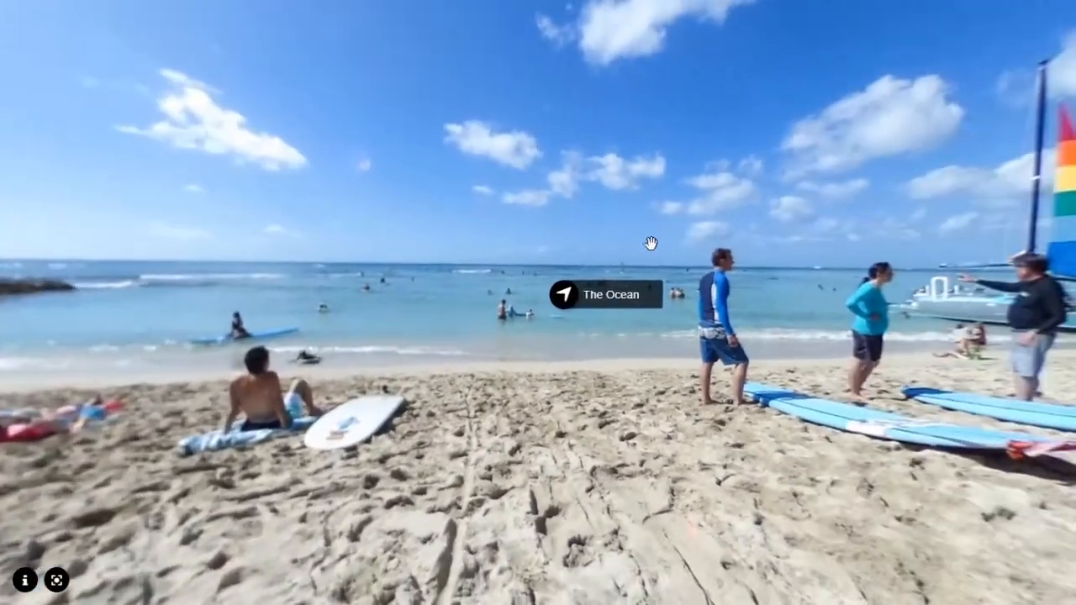
{"action": "left_click", "coordinate": [584, 306]}
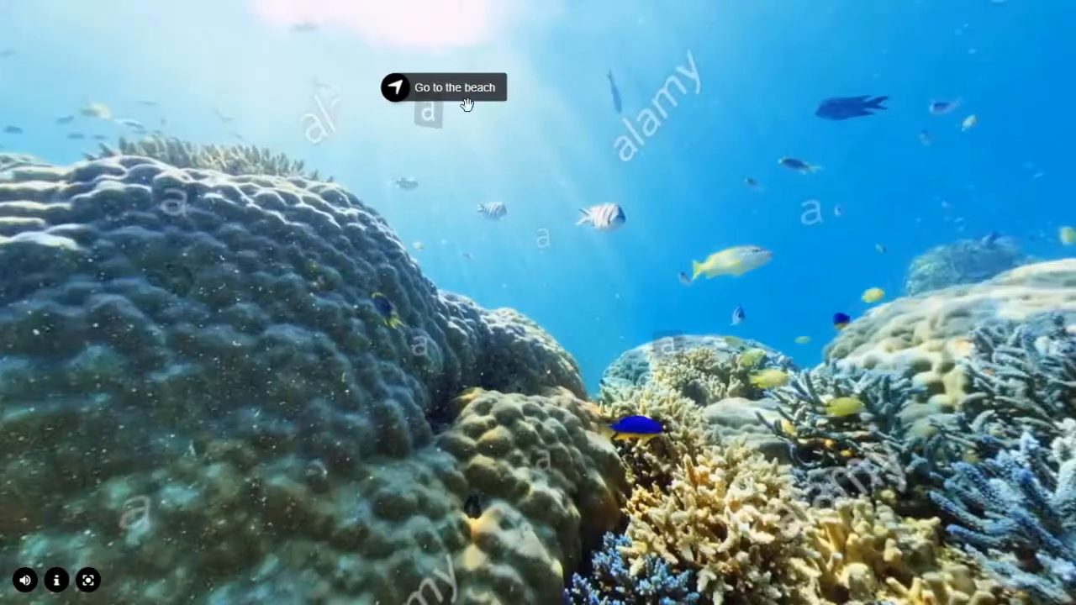
{"action": "left_click", "coordinate": [437, 88]}
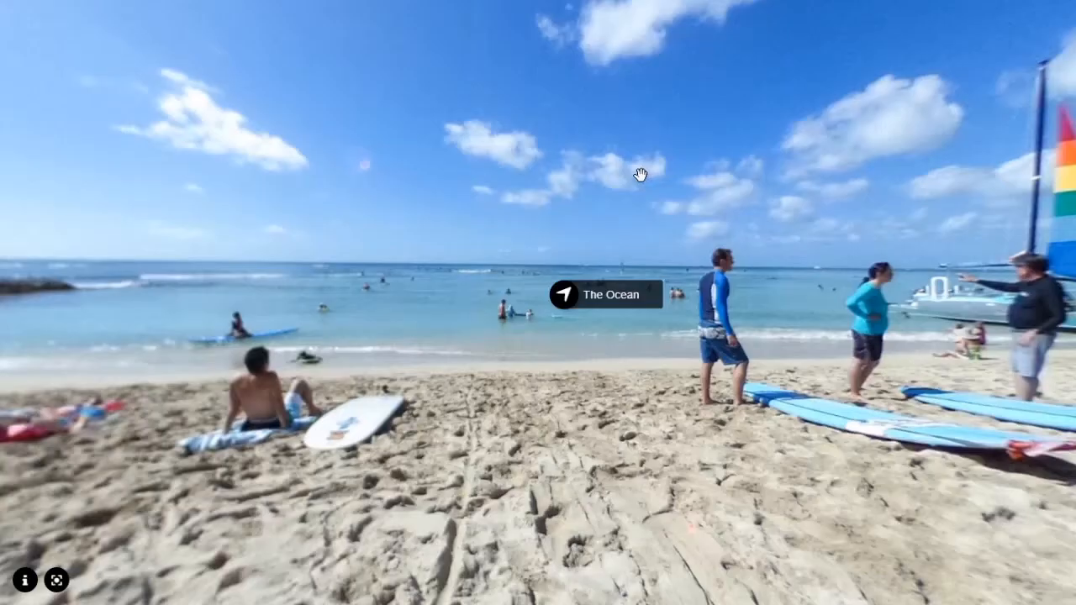
- Enter the My room scene from the beach and look around the room
{"action": "left_click_drag", "start_coordinate": [919, 220], "coordinate": [475, 200]}
{"action": "left_click_drag", "start_coordinate": [841, 190], "coordinate": [403, 306]}
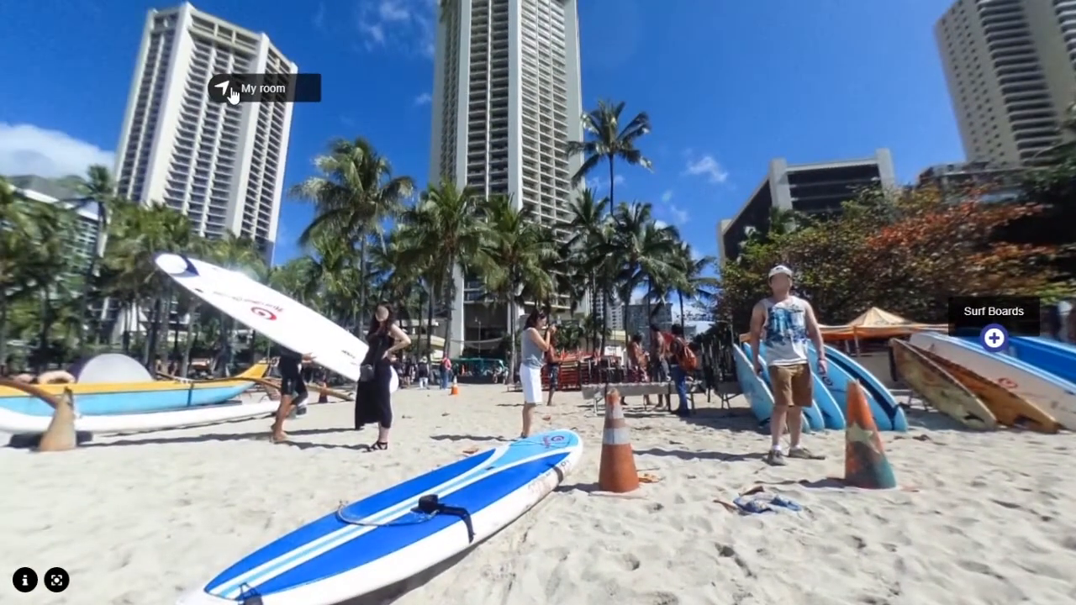
{"action": "left_click_drag", "start_coordinate": [216, 127], "coordinate": [305, 172]}
{"action": "left_click", "coordinate": [327, 180]}
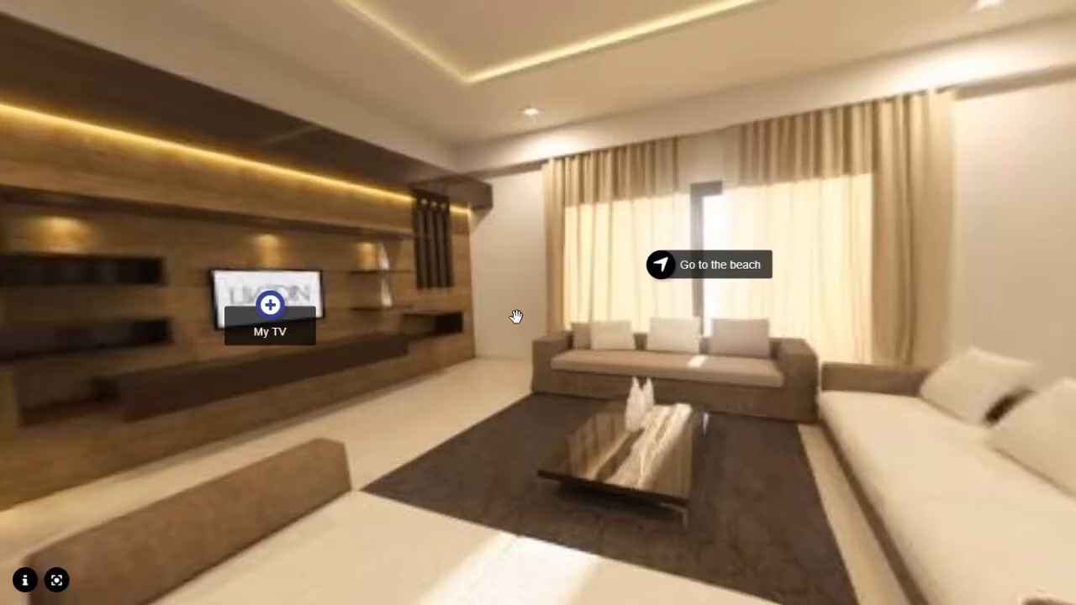
{"action": "left_click_drag", "start_coordinate": [512, 314], "coordinate": [401, 339]}
{"action": "left_click_drag", "start_coordinate": [766, 338], "coordinate": [438, 312]}
{"action": "left_click_drag", "start_coordinate": [809, 307], "coordinate": [334, 285]}
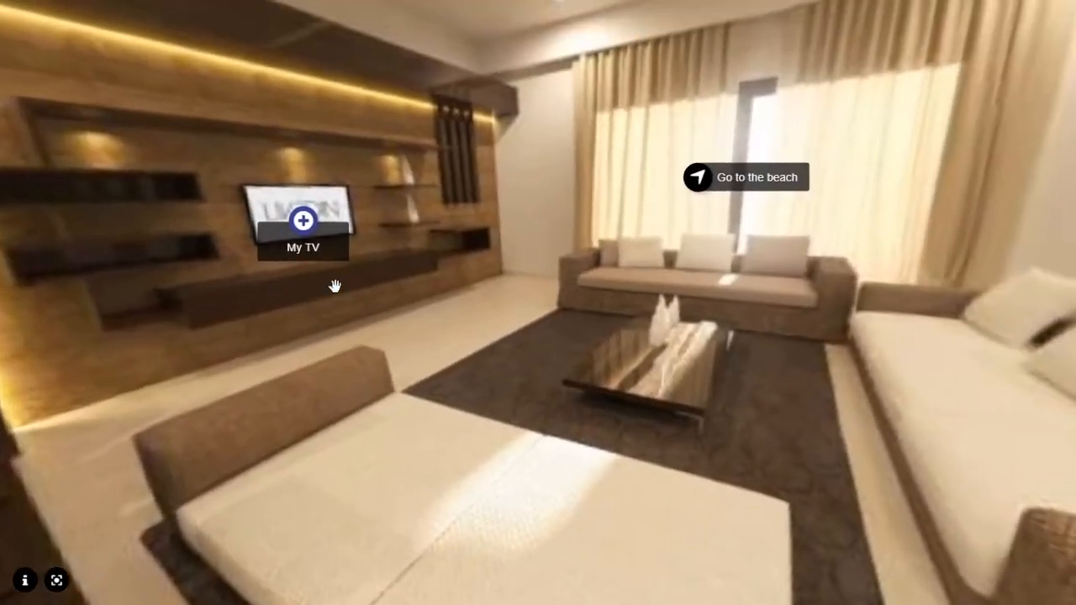
- View and close the My TV video, and return from the room to the beach scene
{"action": "left_click", "coordinate": [305, 221]}
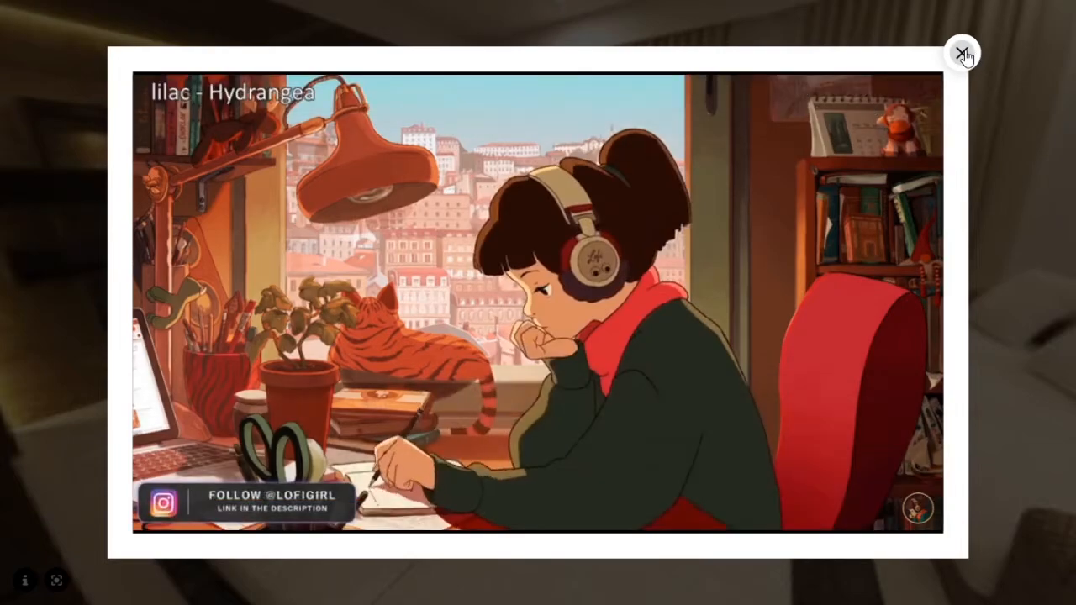
{"action": "left_click", "coordinate": [962, 53]}
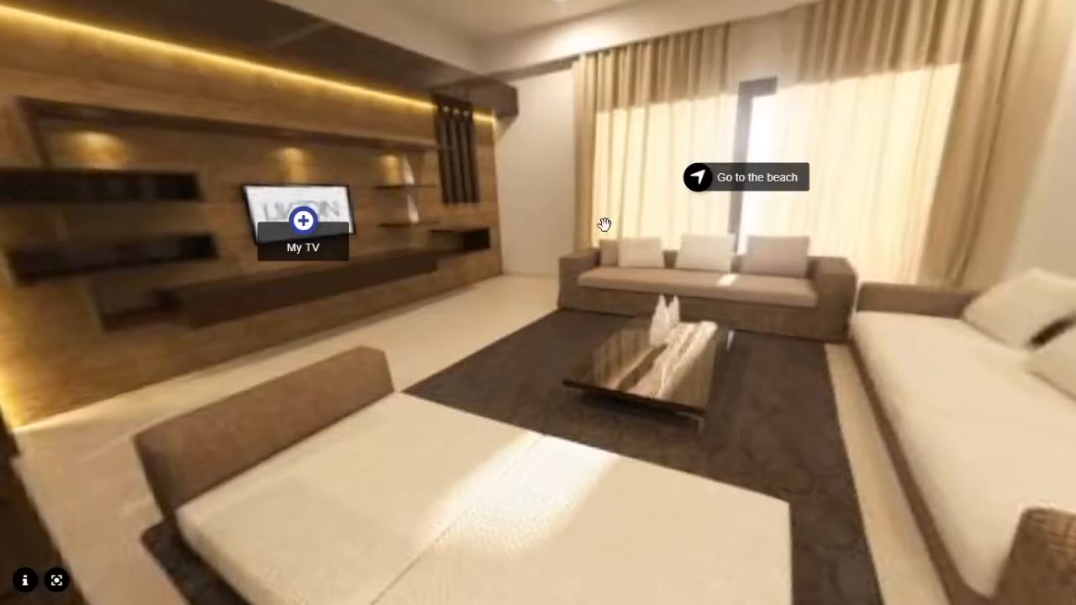
{"action": "left_click_drag", "start_coordinate": [631, 246], "coordinate": [434, 266]}
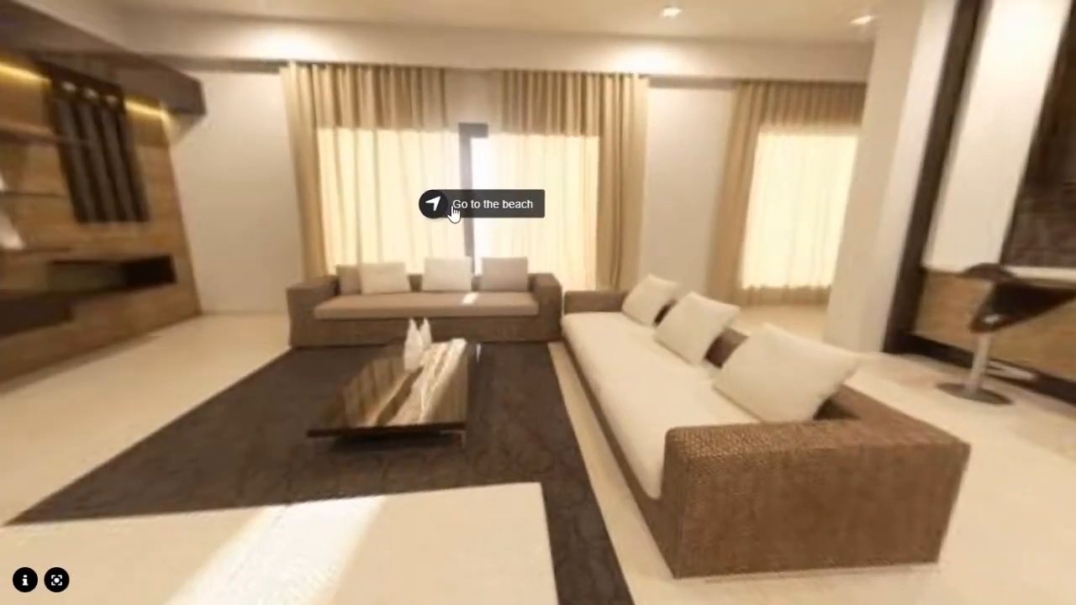
{"action": "left_click", "coordinate": [437, 207]}
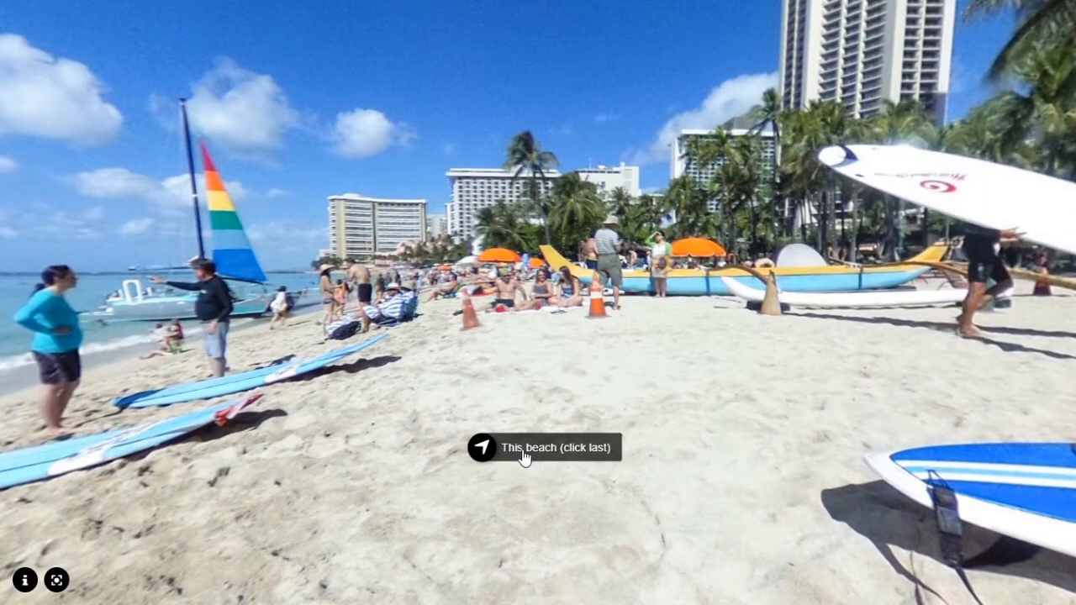
- Go to the "This beach (click last)" scene and read the "Where is this beach?" hints
{"action": "left_click", "coordinate": [522, 455]}
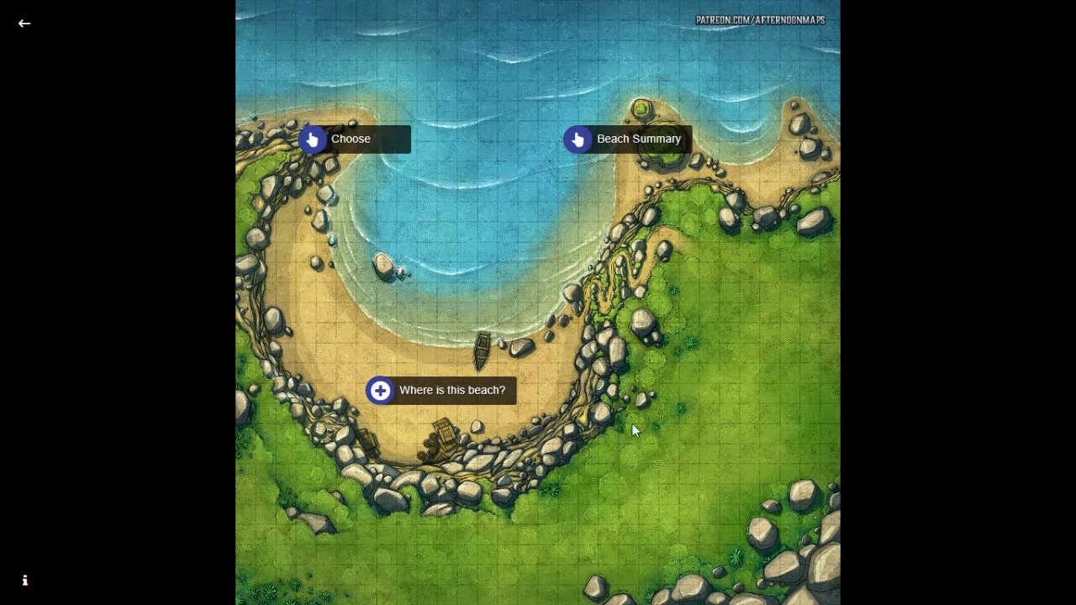
{"action": "left_click", "coordinate": [413, 397]}
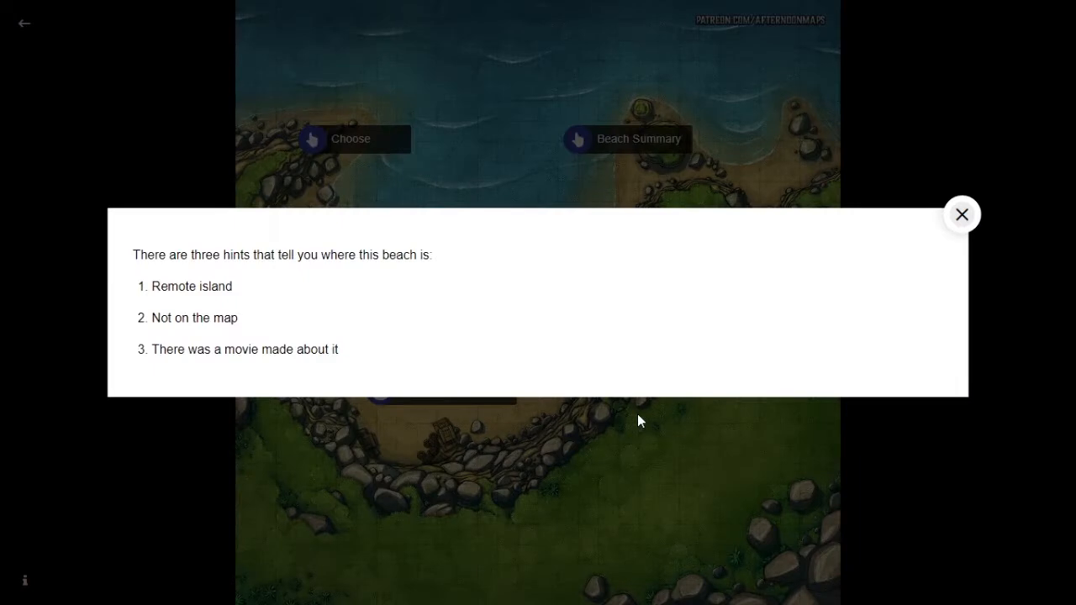
{"action": "left_click", "coordinate": [957, 217]}
{"action": "left_click", "coordinate": [427, 392]}
{"action": "left_click", "coordinate": [962, 214]}
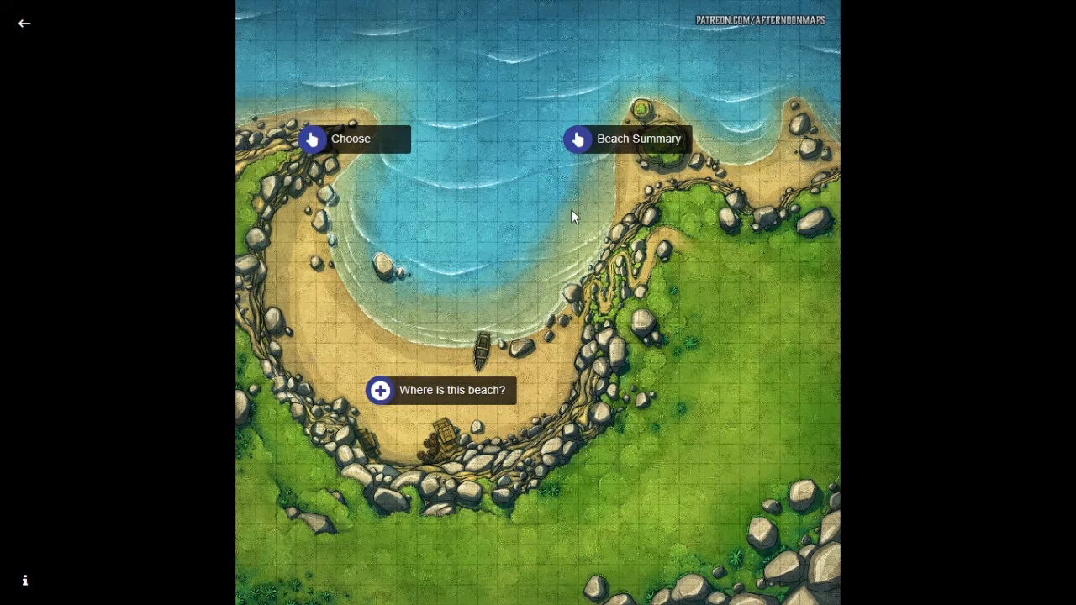
- Complete the Beach Summary by choosing "It's on a remote island" and "I live here", and close it
{"action": "left_click", "coordinate": [614, 144]}
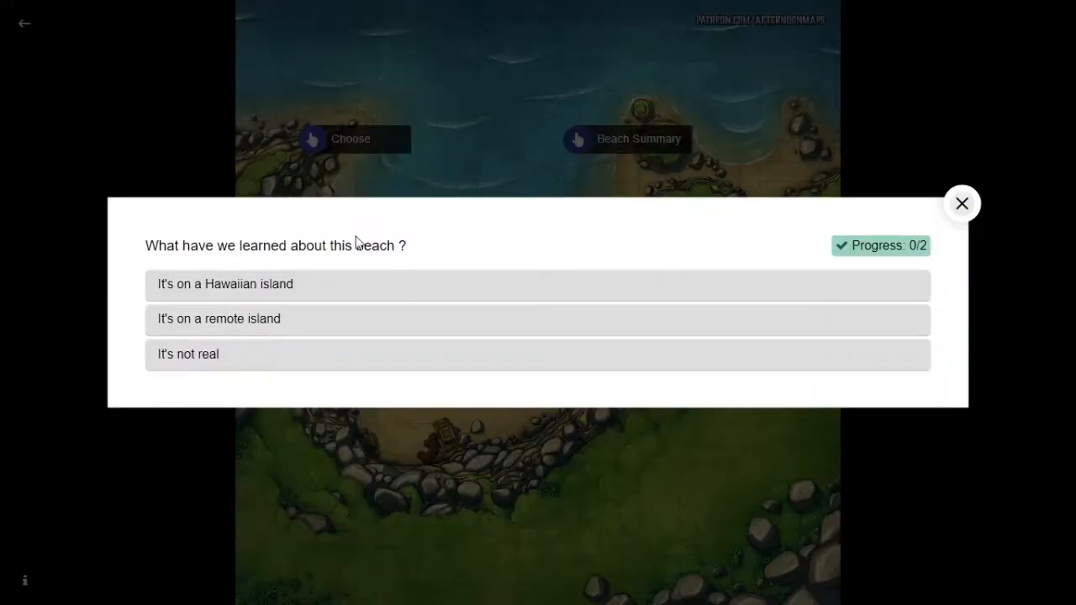
{"action": "left_click", "coordinate": [321, 312]}
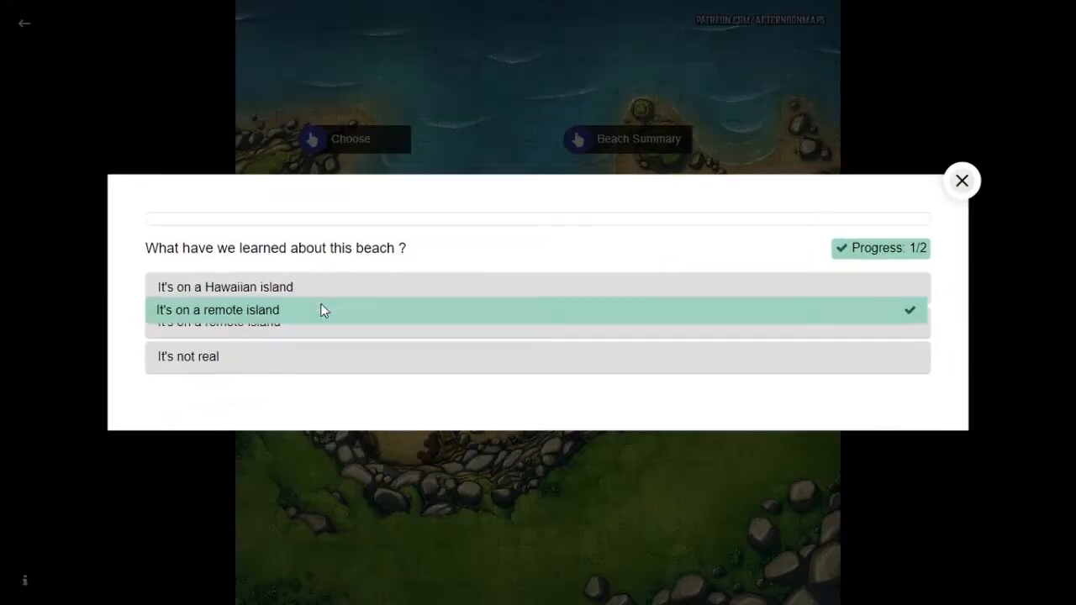
{"action": "left_click", "coordinate": [328, 340]}
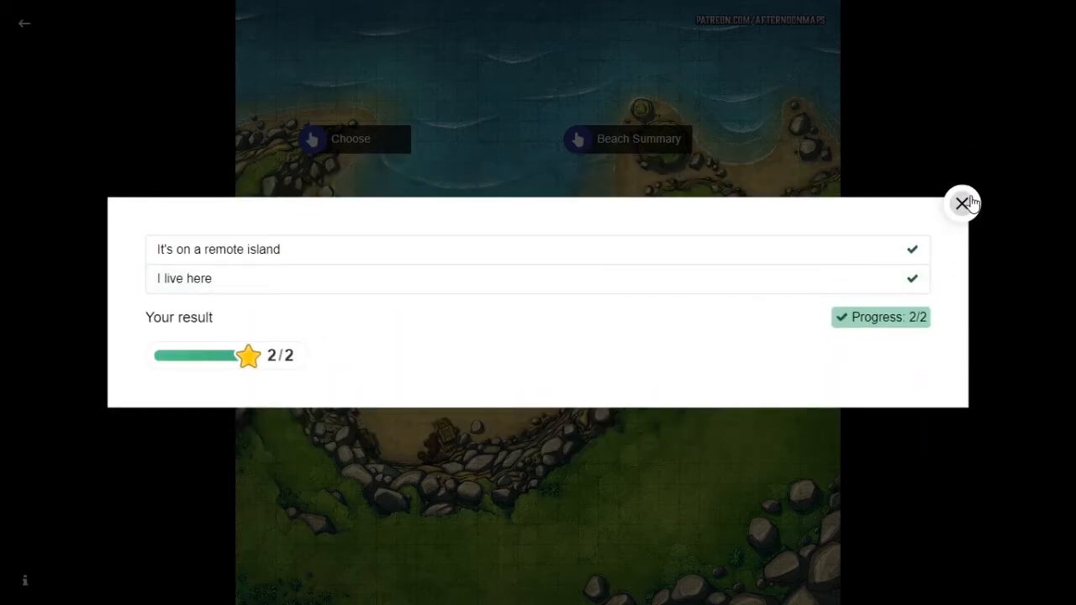
{"action": "left_click", "coordinate": [962, 202]}
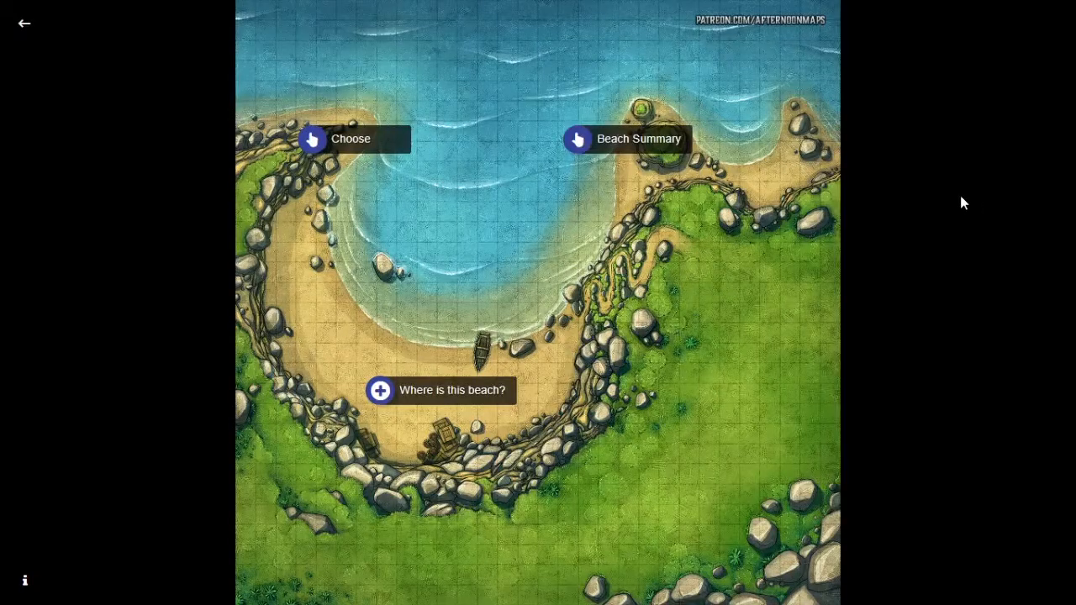
- Answer the Choose quiz with 4 for the number of people and Yes for plane access, and close it
{"action": "left_click", "coordinate": [373, 145]}
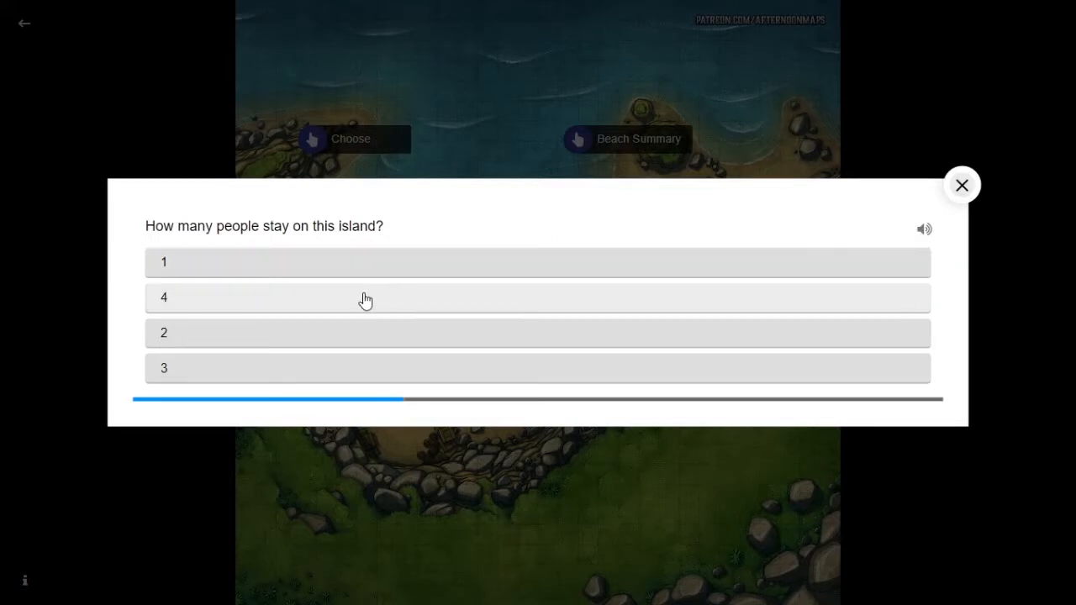
{"action": "left_click", "coordinate": [259, 304]}
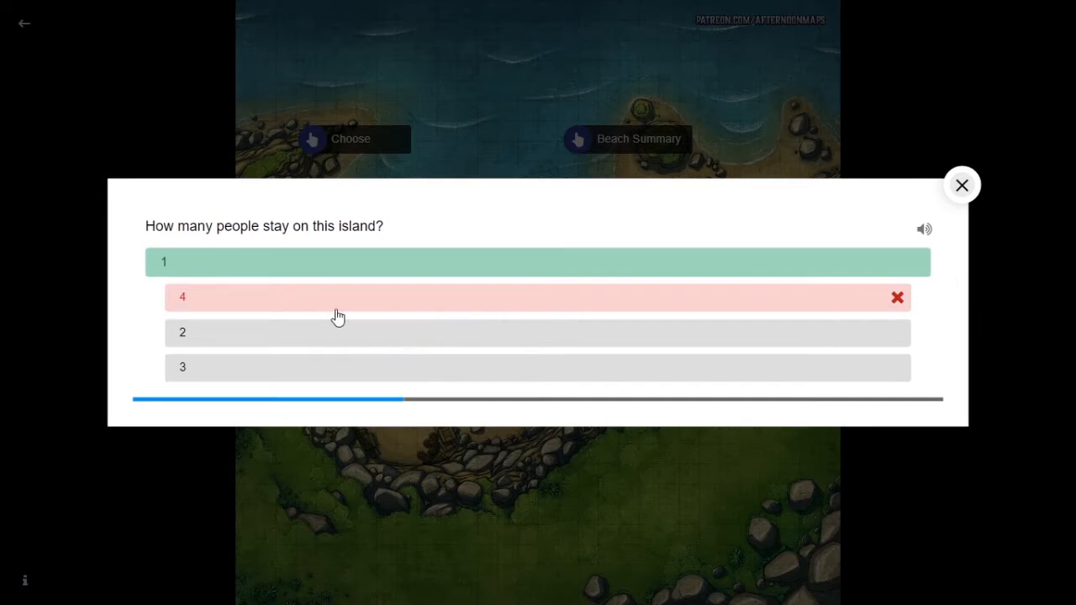
{"action": "left_click", "coordinate": [396, 308]}
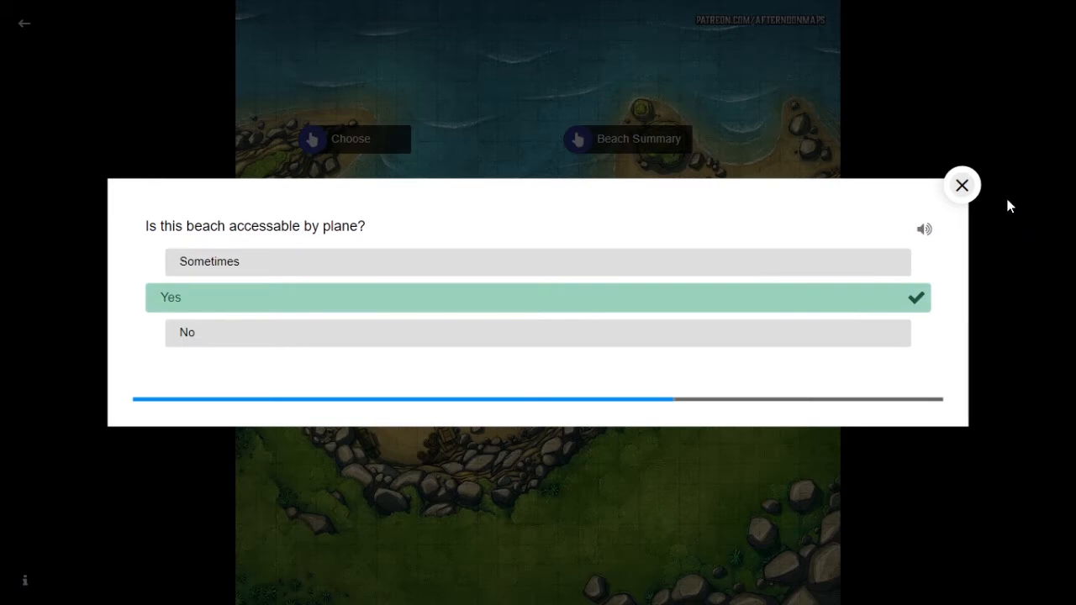
{"action": "left_click", "coordinate": [962, 186]}
- Return from the map to the 360° beach scene, look around, and exit full screen
{"action": "left_click", "coordinate": [23, 24]}
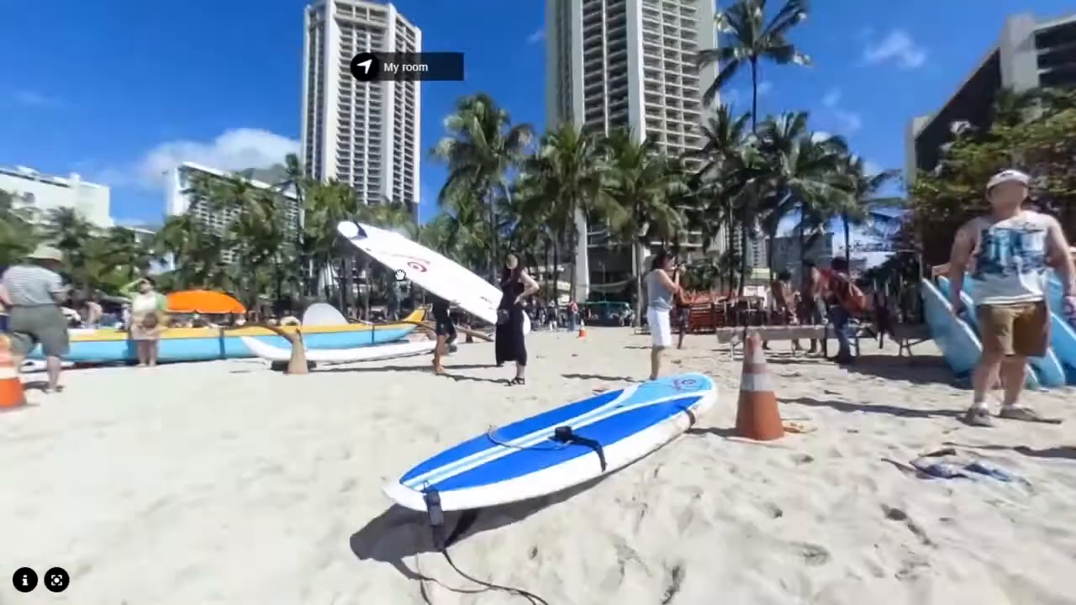
{"action": "left_click_drag", "start_coordinate": [400, 275], "coordinate": [225, 283]}
{"action": "left_click_drag", "start_coordinate": [840, 287], "coordinate": [699, 237]}
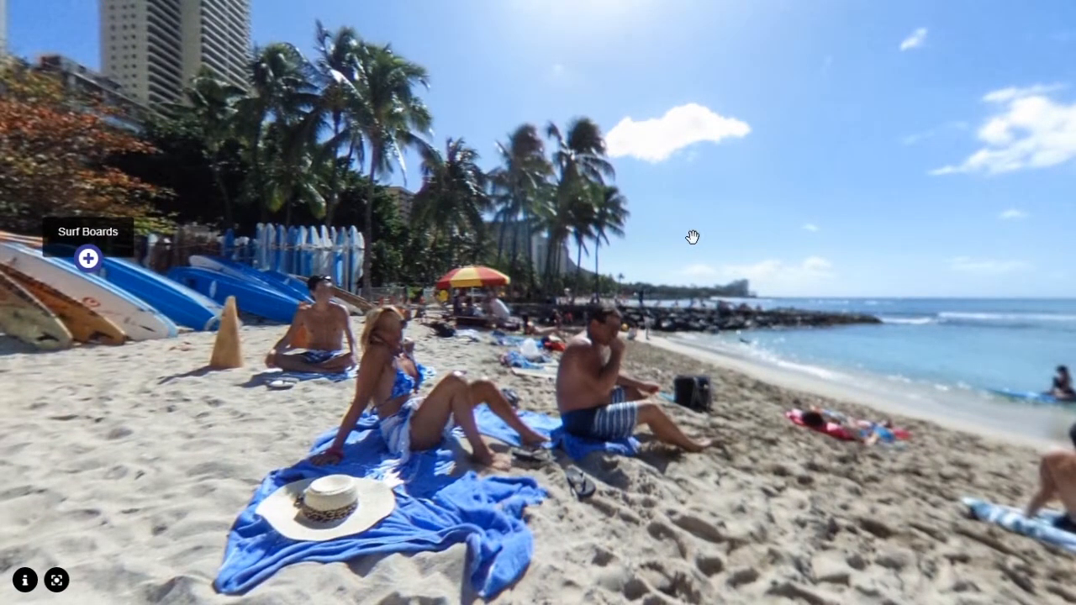
{"action": "key", "text": "Escape"}
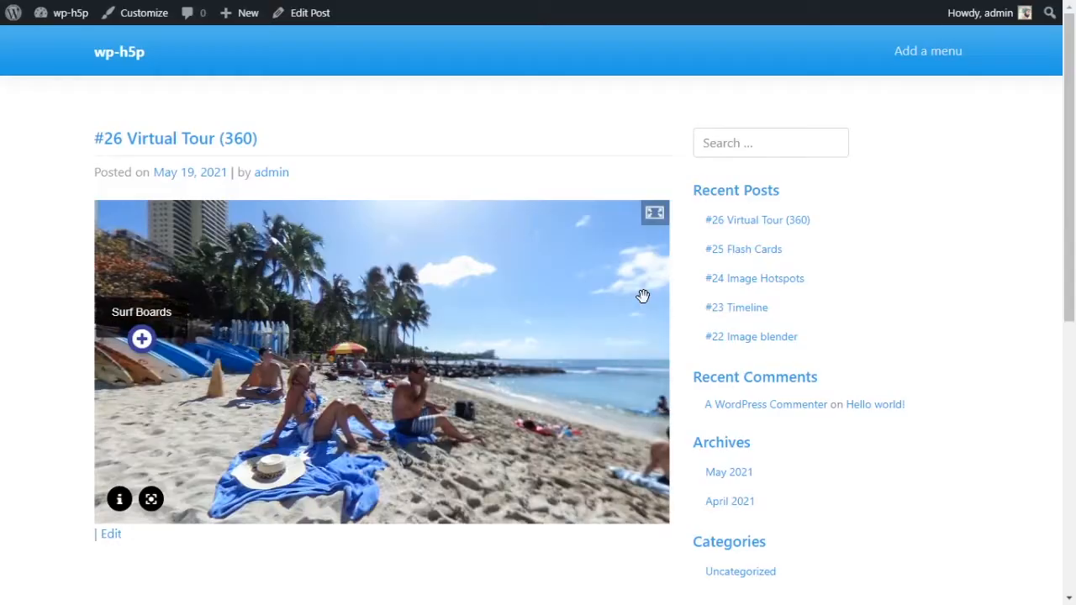
- Pan around the embedded beach scene in the post until the surf boards are back in view
{"action": "left_click_drag", "start_coordinate": [435, 336], "coordinate": [147, 325]}
{"action": "left_click_drag", "start_coordinate": [392, 329], "coordinate": [197, 325]}
{"action": "left_click_drag", "start_coordinate": [451, 303], "coordinate": [79, 311]}
{"action": "left_click_drag", "start_coordinate": [386, 304], "coordinate": [200, 306]}
{"action": "mouse_move", "coordinate": [445, 322]}
{"action": "left_mouse_down"}
{"action": "mouse_move", "coordinate": [276, 327]}
{"action": "mouse_move", "coordinate": [195, 358]}
{"action": "mouse_move", "coordinate": [344, 411]}
{"action": "mouse_move", "coordinate": [209, 373]}
{"action": "mouse_move", "coordinate": [177, 375]}
{"action": "mouse_move", "coordinate": [170, 397]}
{"action": "left_mouse_up"}
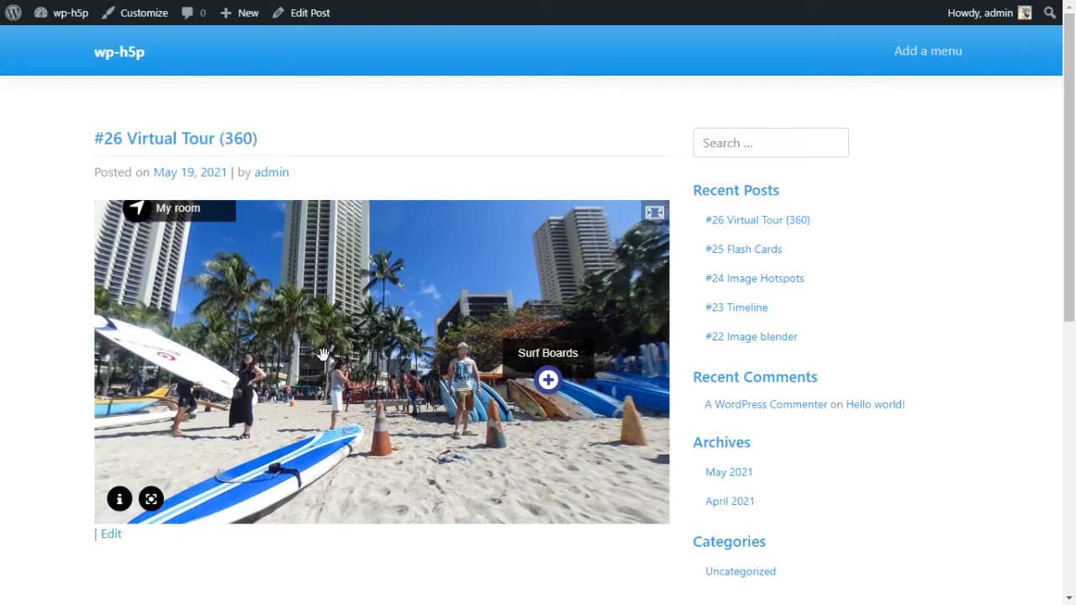
{"action": "left_click_drag", "start_coordinate": [323, 337], "coordinate": [262, 375]}
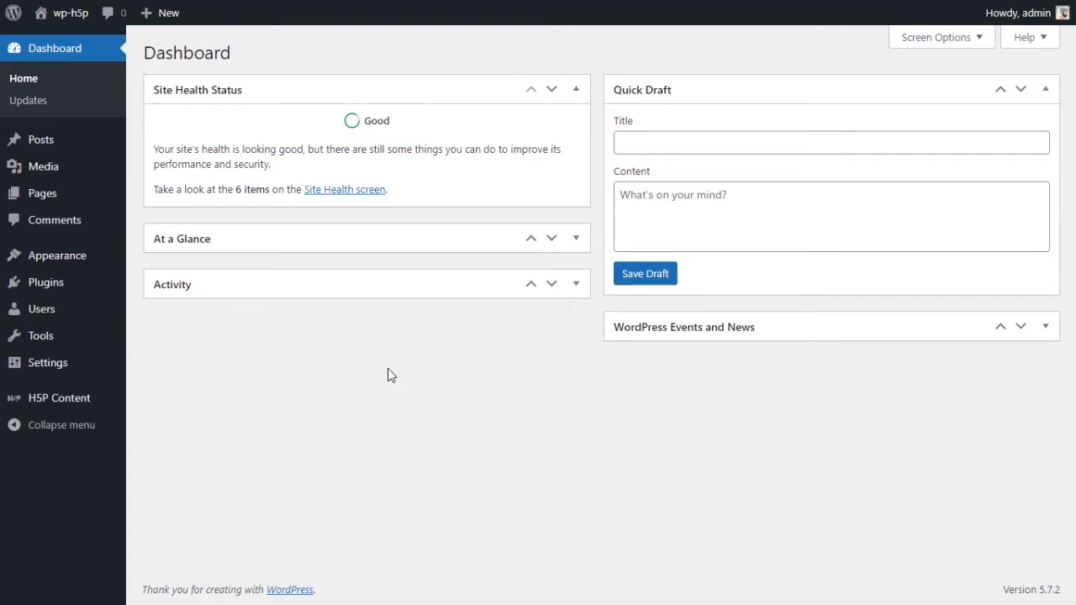
- Start a new H5P content item in WordPress and choose Virtual Tour (360) as its content type
{"action": "mouse_move", "coordinate": [20, 408]}
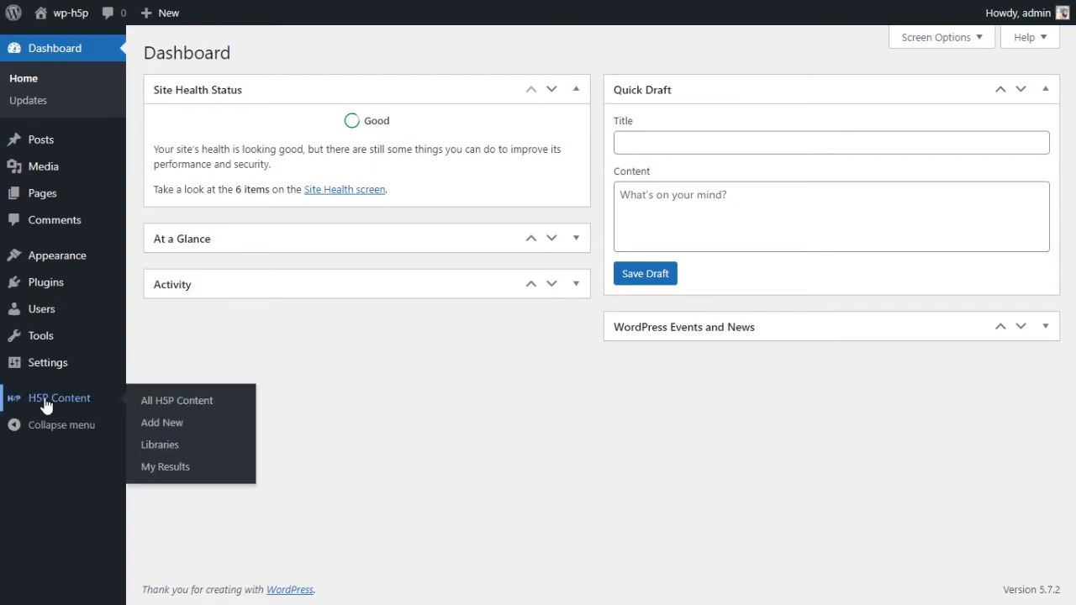
{"action": "left_click", "coordinate": [173, 422]}
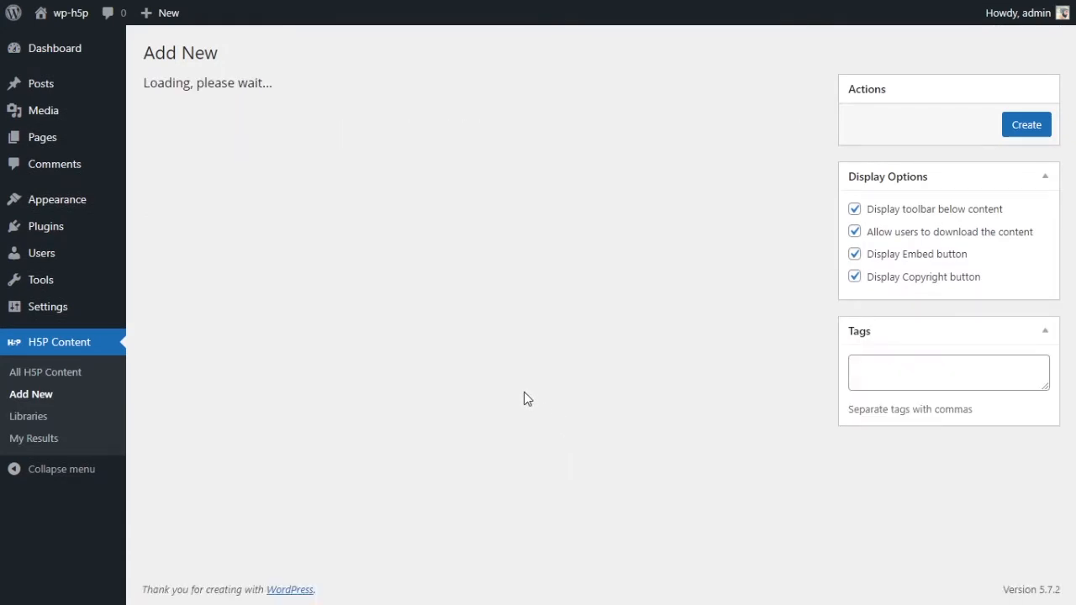
{"action": "scroll", "coordinate": [607, 492], "scroll_direction": "down", "scroll_amount": 1}
{"action": "scroll", "coordinate": [606, 492], "scroll_direction": "down", "scroll_amount": 5}
{"action": "scroll", "coordinate": [703, 473], "scroll_direction": "up", "scroll_amount": 5}
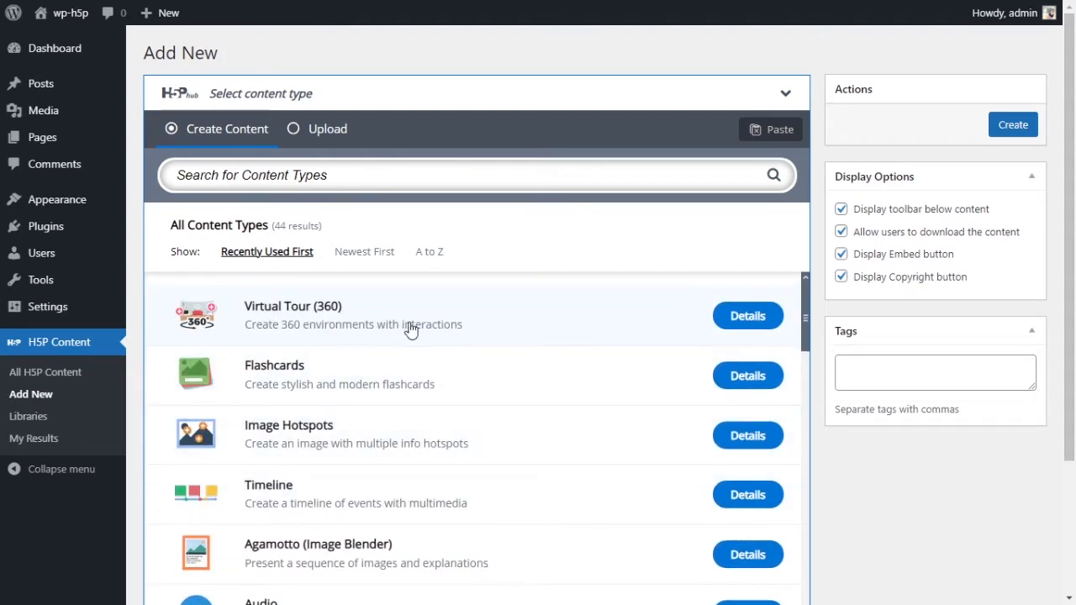
{"action": "scroll", "coordinate": [620, 413], "scroll_direction": "down", "scroll_amount": 10}
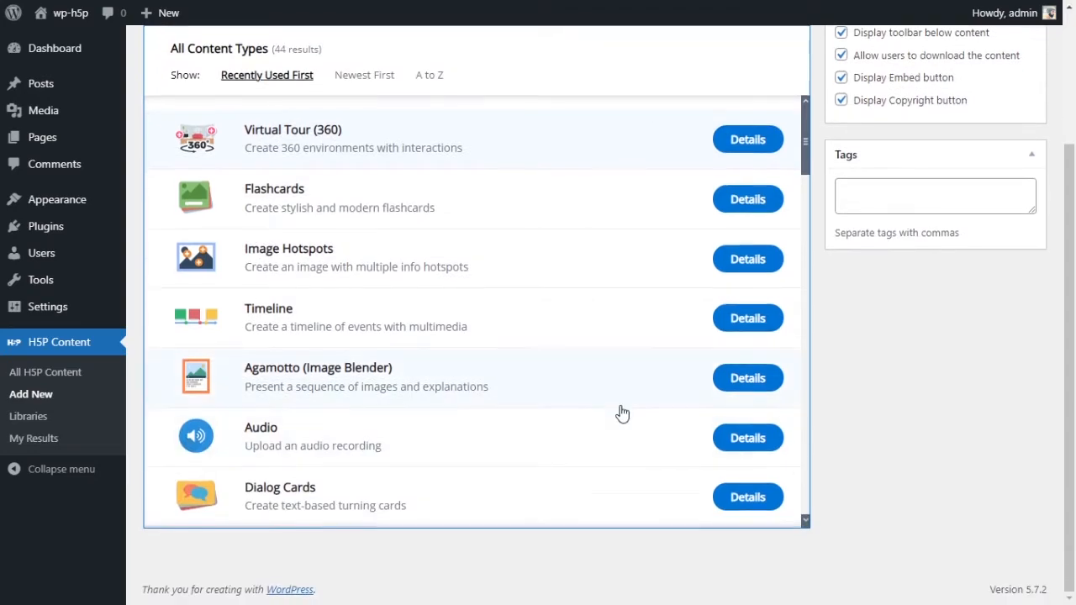
{"action": "scroll", "coordinate": [617, 408], "scroll_direction": "down", "scroll_amount": 3}
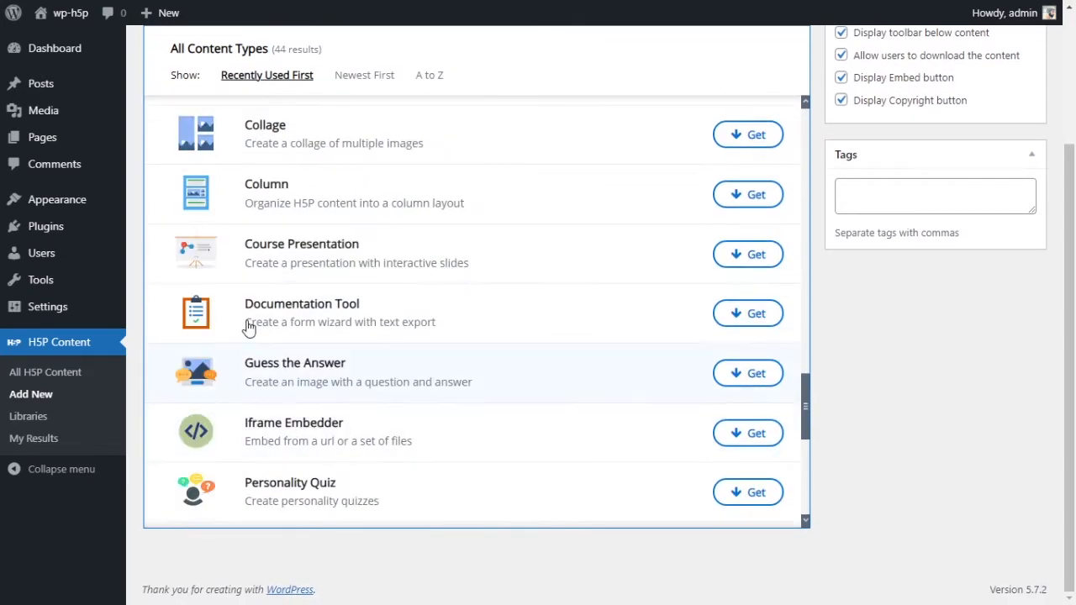
{"action": "scroll", "coordinate": [610, 264], "scroll_direction": "up", "scroll_amount": 10}
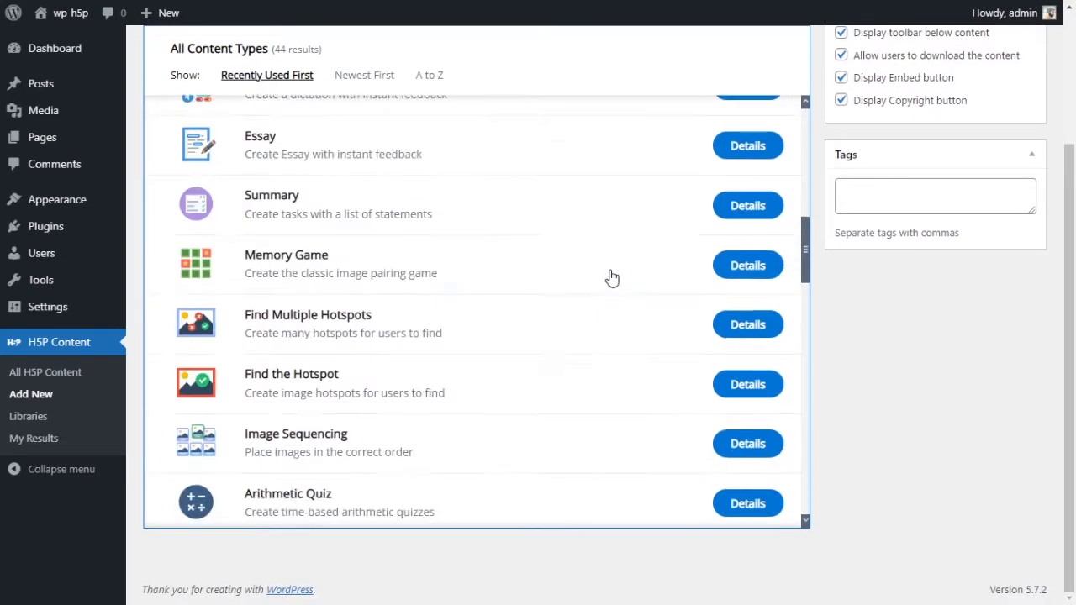
{"action": "scroll", "coordinate": [601, 267], "scroll_direction": "up", "scroll_amount": 3}
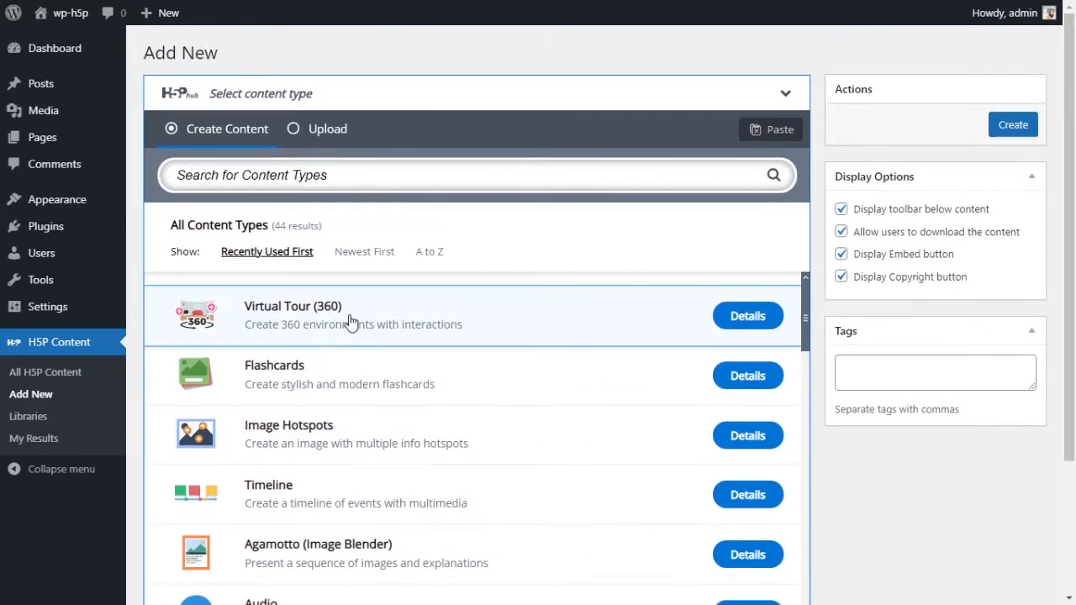
{"action": "left_click", "coordinate": [353, 318]}
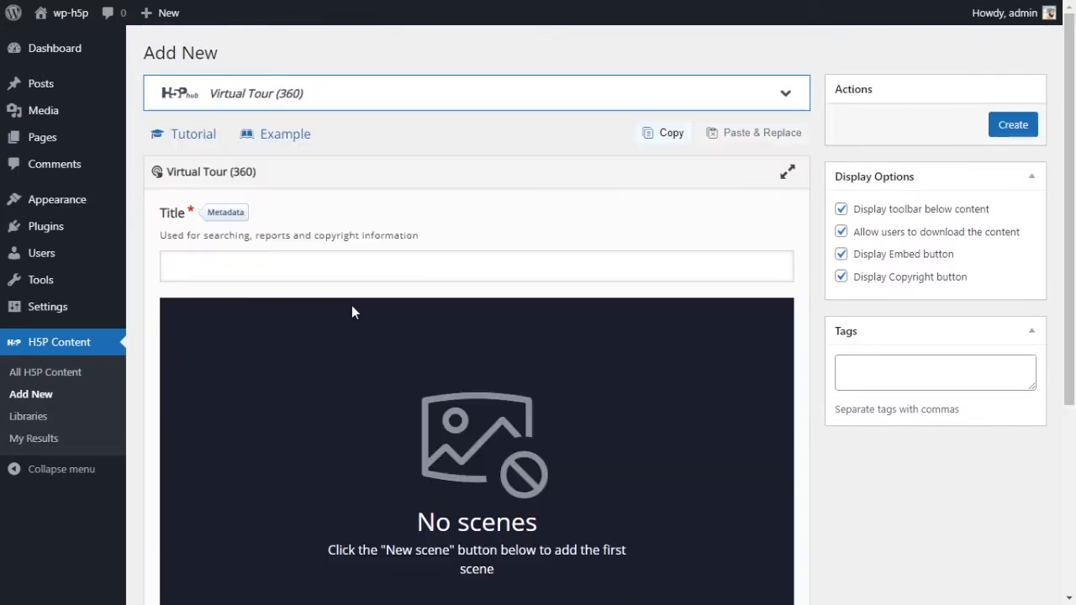
- Set the virtual tour's title to "V Tour 360"
{"action": "left_click", "coordinate": [391, 269]}
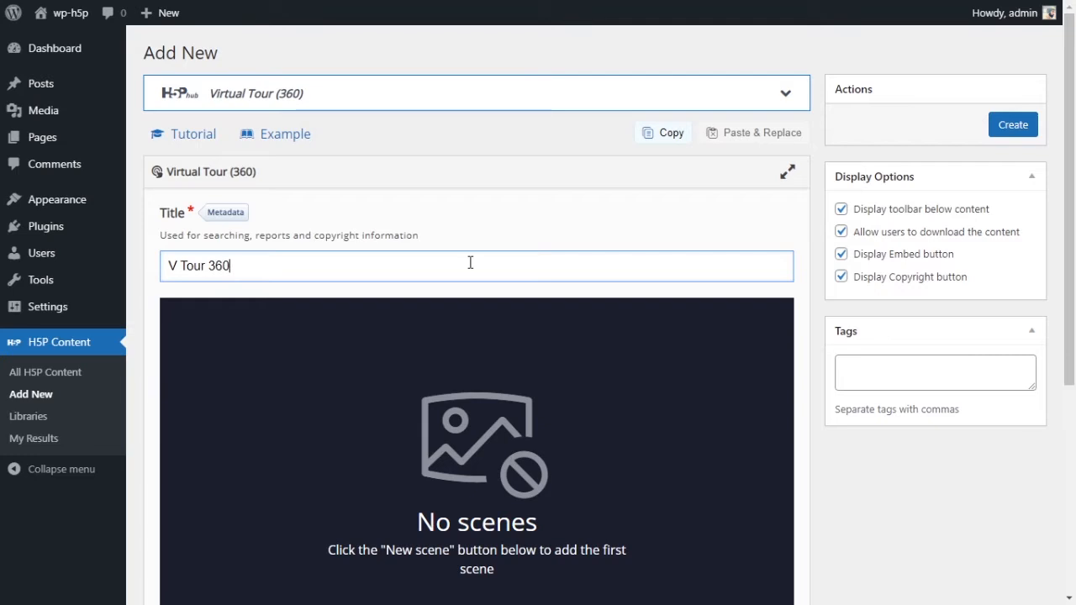
{"action": "left_click", "coordinate": [619, 243]}
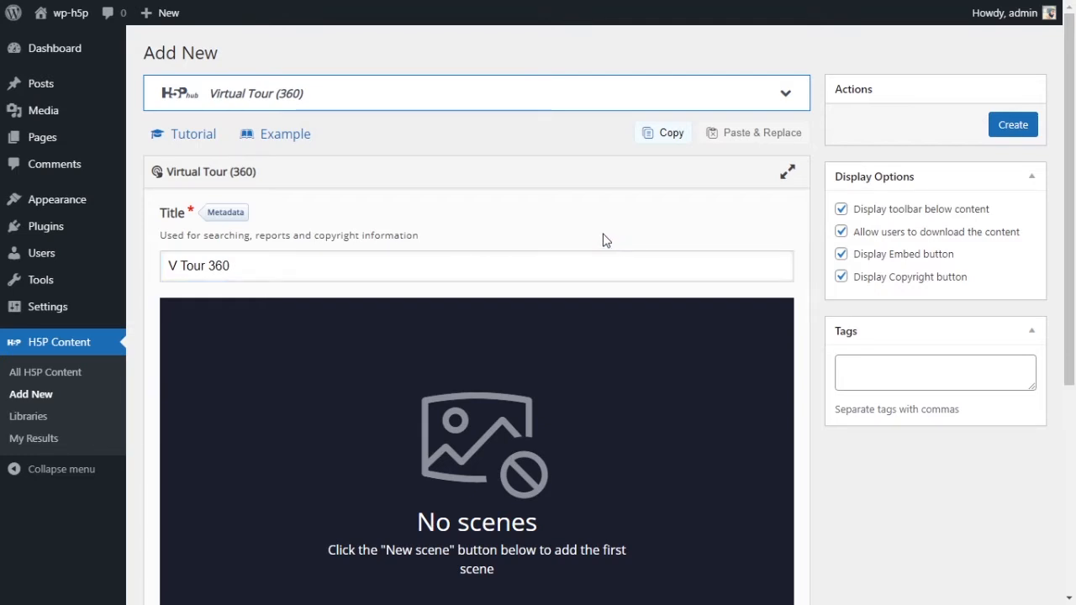
- Look over the virtual tour editor, including the empty scene area, the scene list and the settings sections below it
{"action": "scroll", "coordinate": [605, 240], "scroll_direction": "down", "scroll_amount": 2}
{"action": "scroll", "coordinate": [475, 291], "scroll_direction": "down", "scroll_amount": 1}
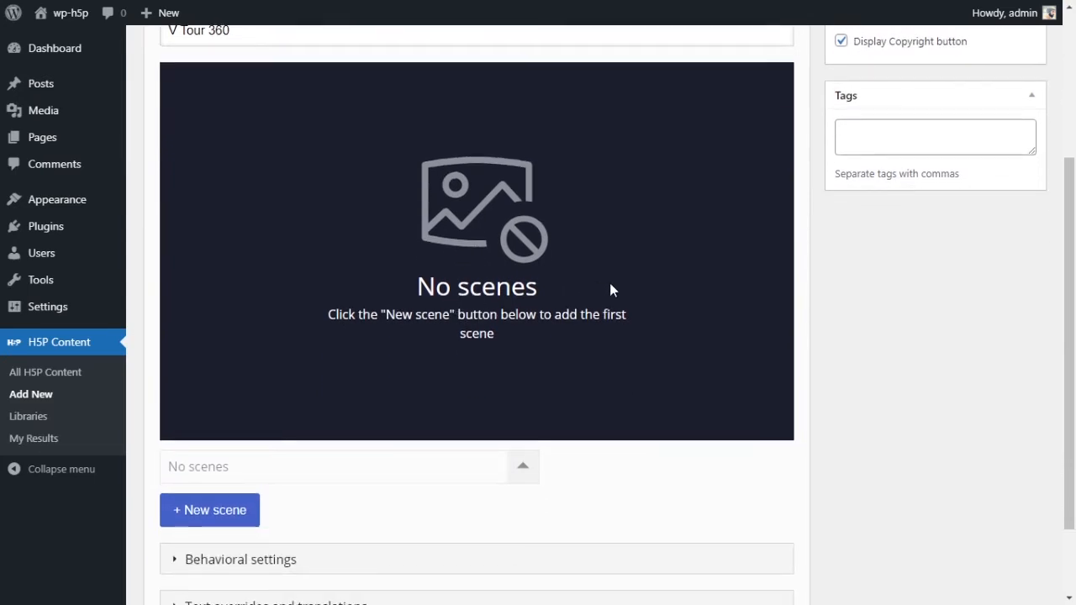
{"action": "scroll", "coordinate": [561, 314], "scroll_direction": "up", "scroll_amount": 1}
{"action": "scroll", "coordinate": [683, 384], "scroll_direction": "down", "scroll_amount": 2}
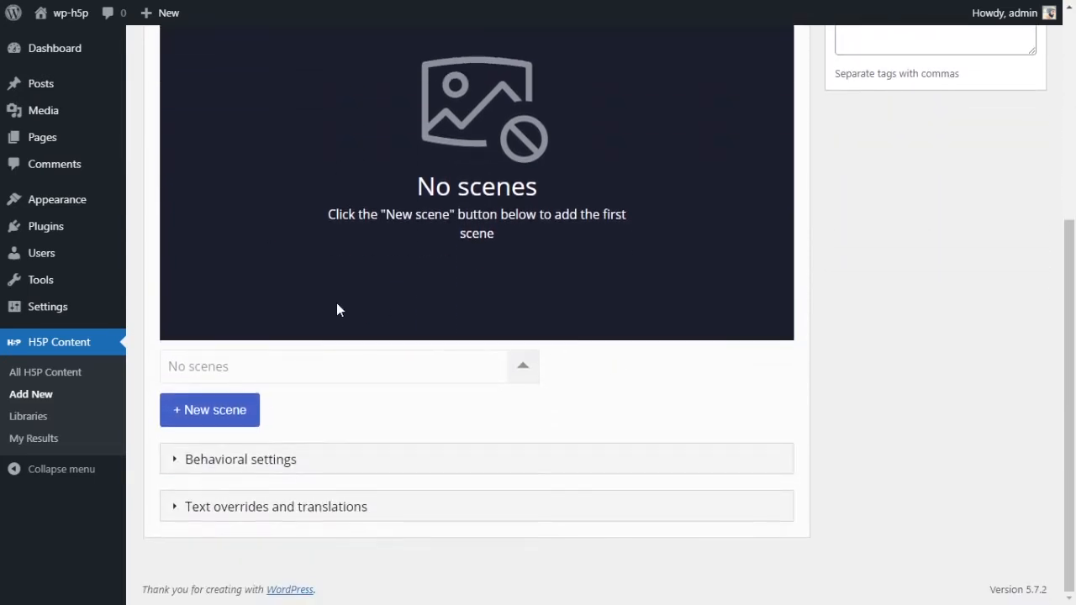
{"action": "scroll", "coordinate": [336, 305], "scroll_direction": "up", "scroll_amount": 3}
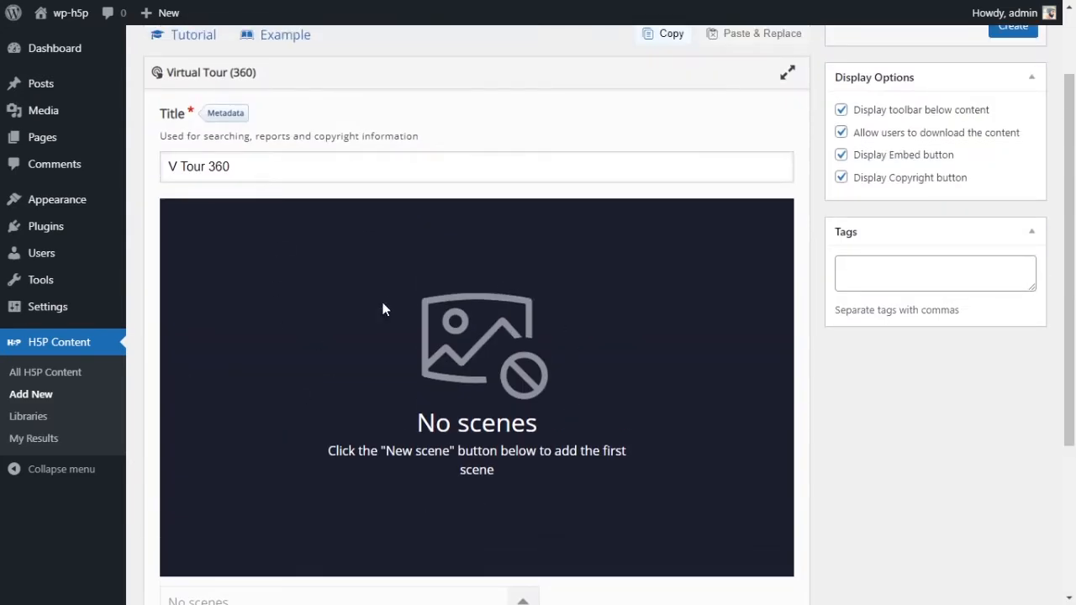
{"action": "left_click_drag", "start_coordinate": [374, 455], "coordinate": [453, 455]}
{"action": "left_click", "coordinate": [588, 488]}
{"action": "scroll", "coordinate": [588, 487], "scroll_direction": "down", "scroll_amount": 3}
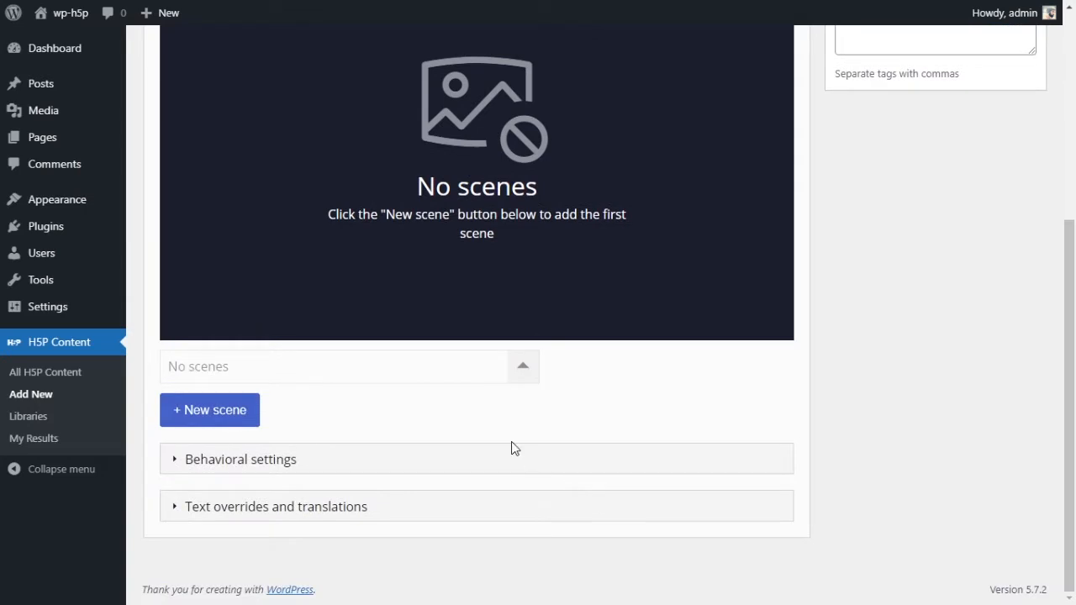
{"action": "scroll", "coordinate": [512, 448], "scroll_direction": "up", "scroll_amount": 1}
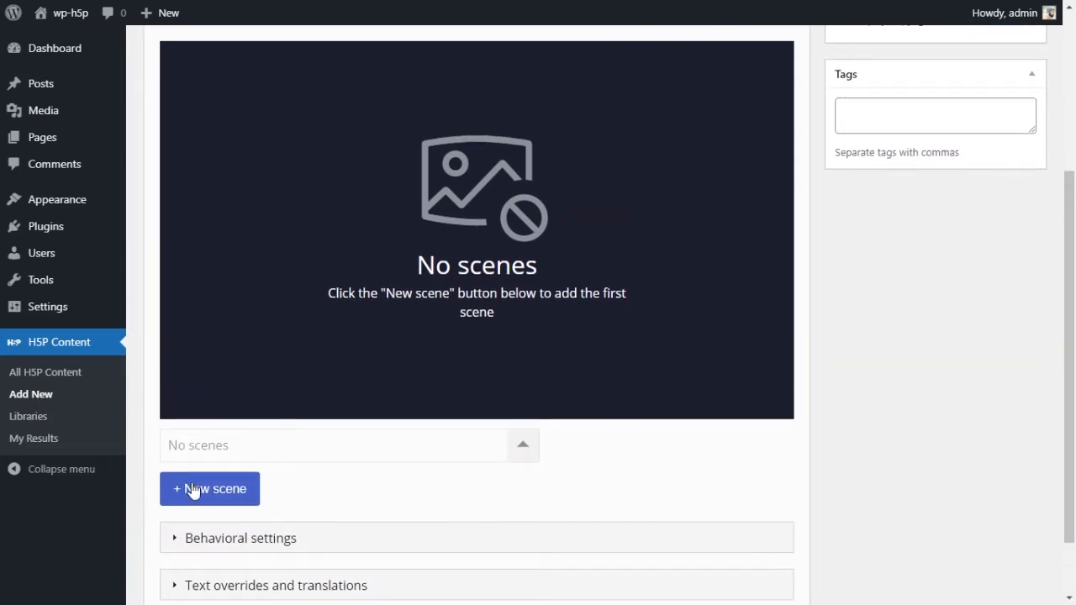
{"action": "scroll", "coordinate": [320, 490], "scroll_direction": "up", "scroll_amount": 2}
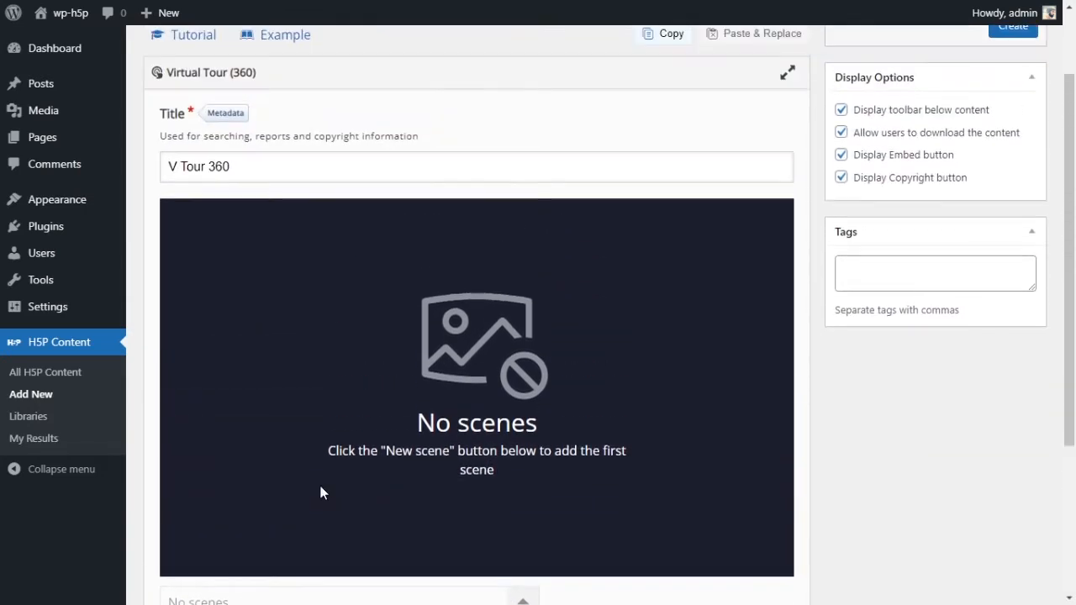
{"action": "scroll", "coordinate": [309, 478], "scroll_direction": "down", "scroll_amount": 2}
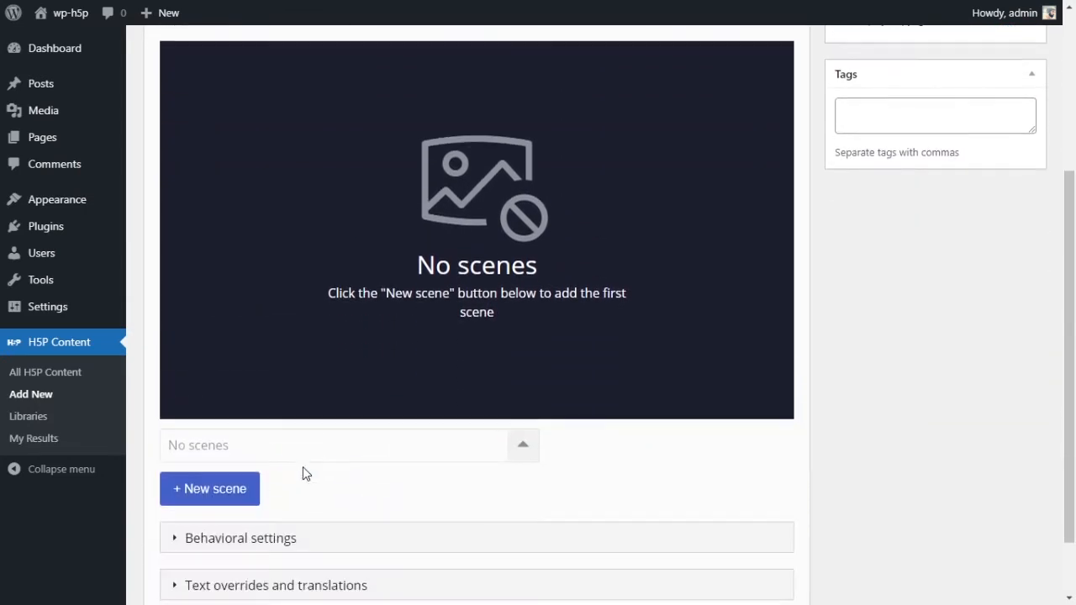
- Add a new scene, view the options for the Static image type, and set the scene type to 360 image
{"action": "left_click", "coordinate": [235, 490]}
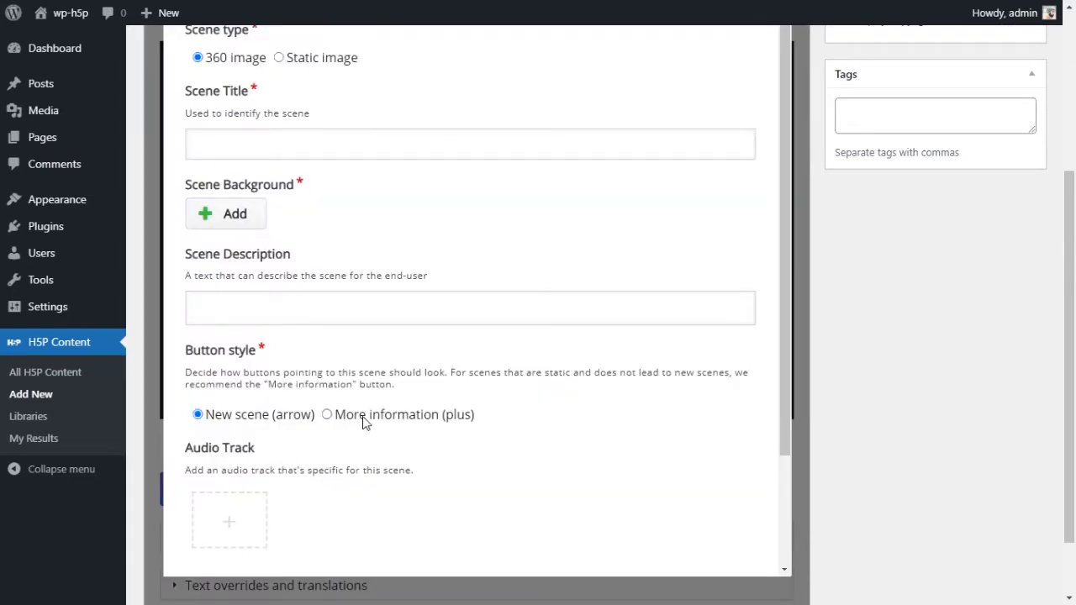
{"action": "scroll", "coordinate": [364, 422], "scroll_direction": "up", "scroll_amount": 1}
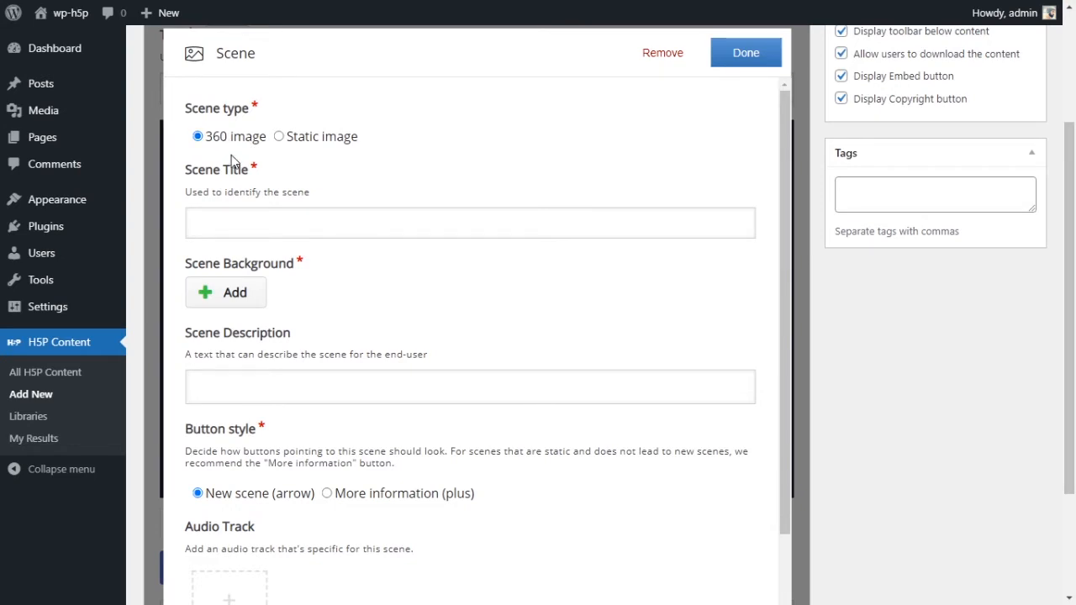
{"action": "left_click", "coordinate": [310, 140]}
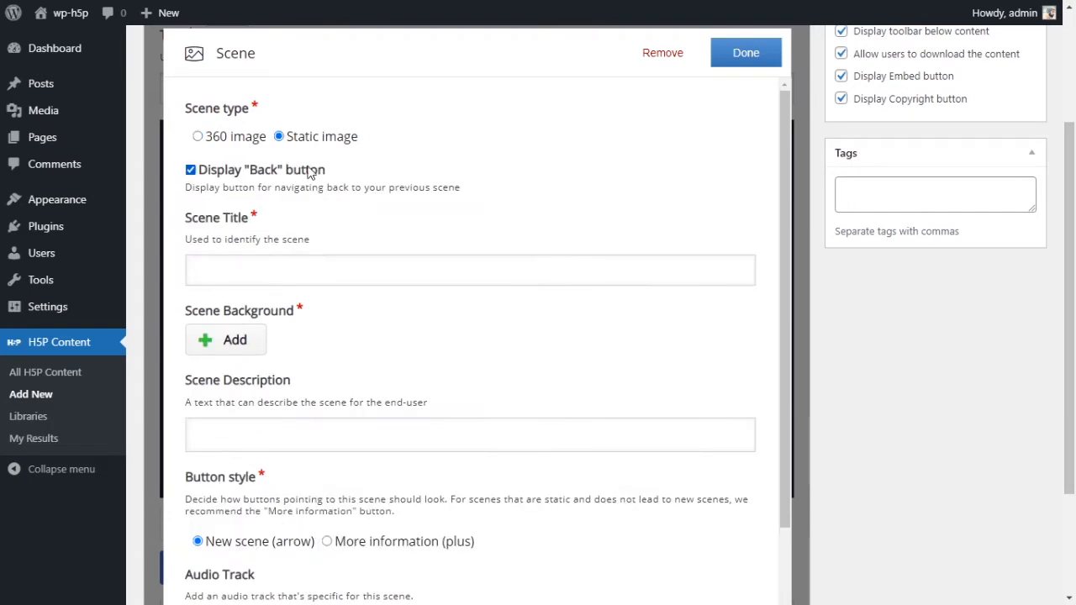
{"action": "left_click", "coordinate": [232, 143]}
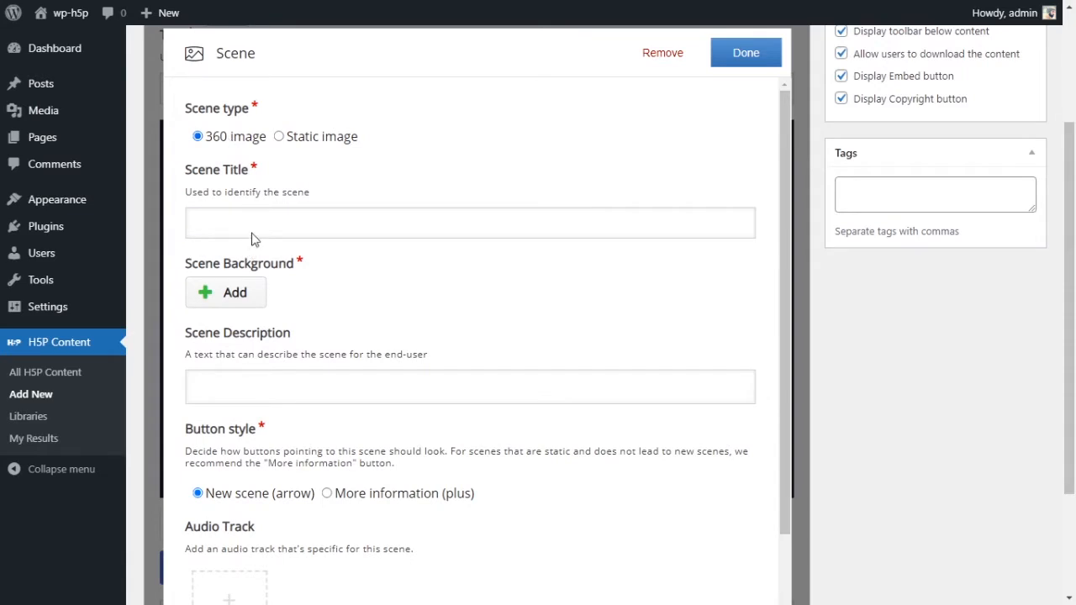
- Switch to Google Images and compare the results of the "360 picture" and "360 room" searches
{"action": "key", "text": "ctrl+Tab"}
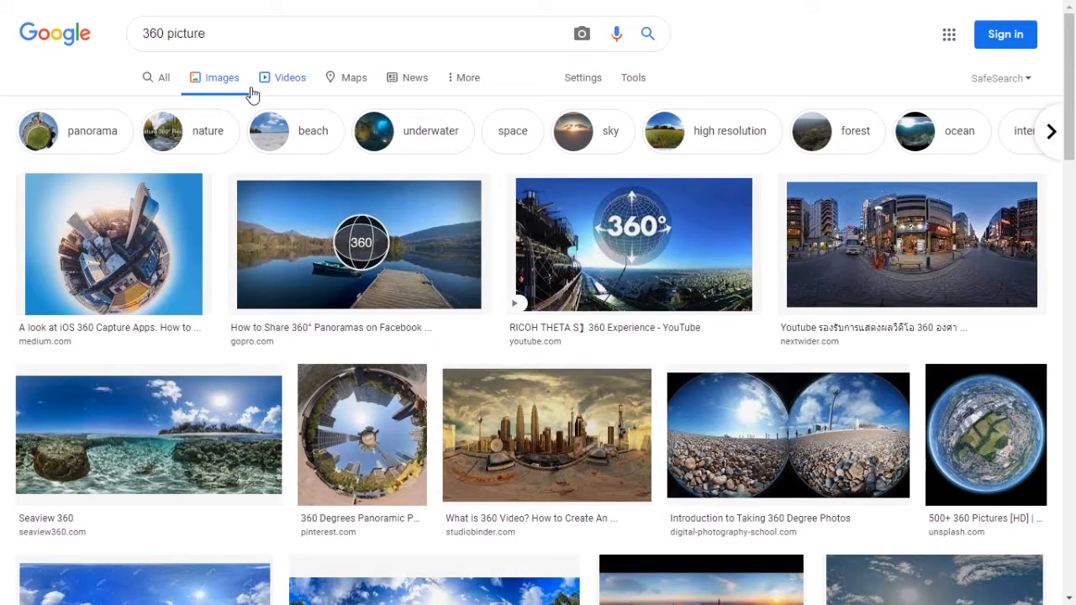
{"action": "left_click_drag", "start_coordinate": [166, 34], "coordinate": [141, 34]}
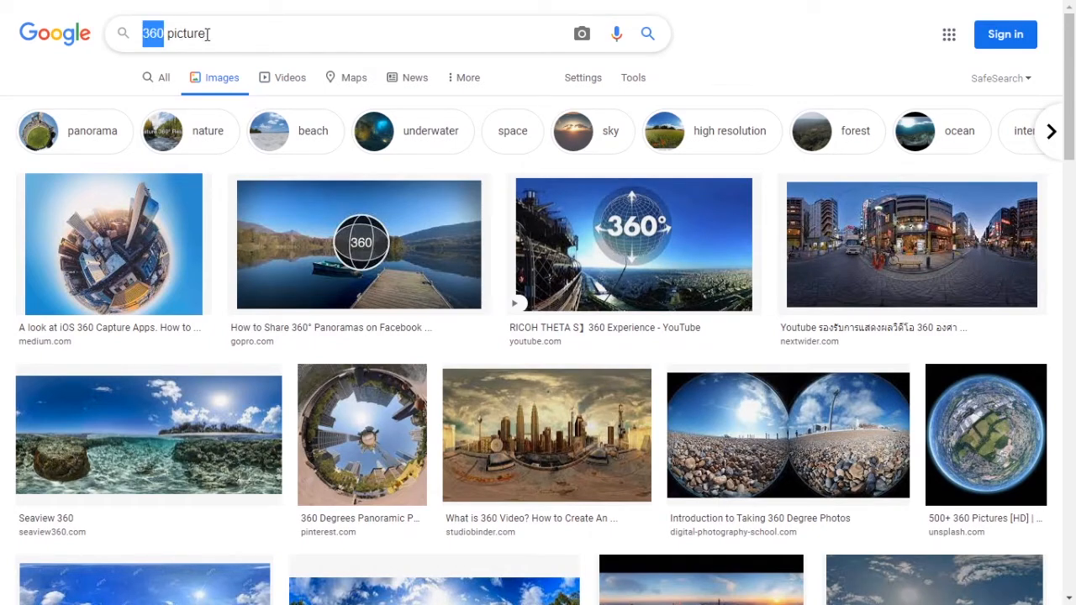
{"action": "left_click", "coordinate": [207, 33]}
{"action": "key", "text": "ctrl+Tab"}
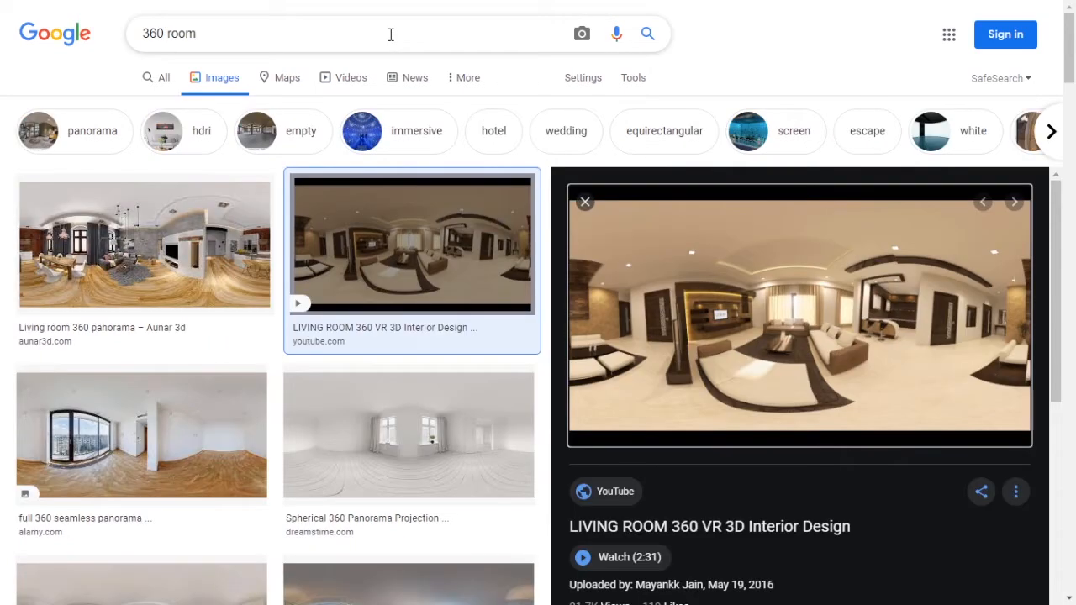
{"action": "key", "text": "ctrl+Tab"}
{"action": "key", "text": "ctrl+Tab"}
- Browse the "360 picture" image results to examine which kinds of panoramas could serve as scene backgrounds
{"action": "scroll", "coordinate": [269, 261], "scroll_direction": "down", "scroll_amount": 2}
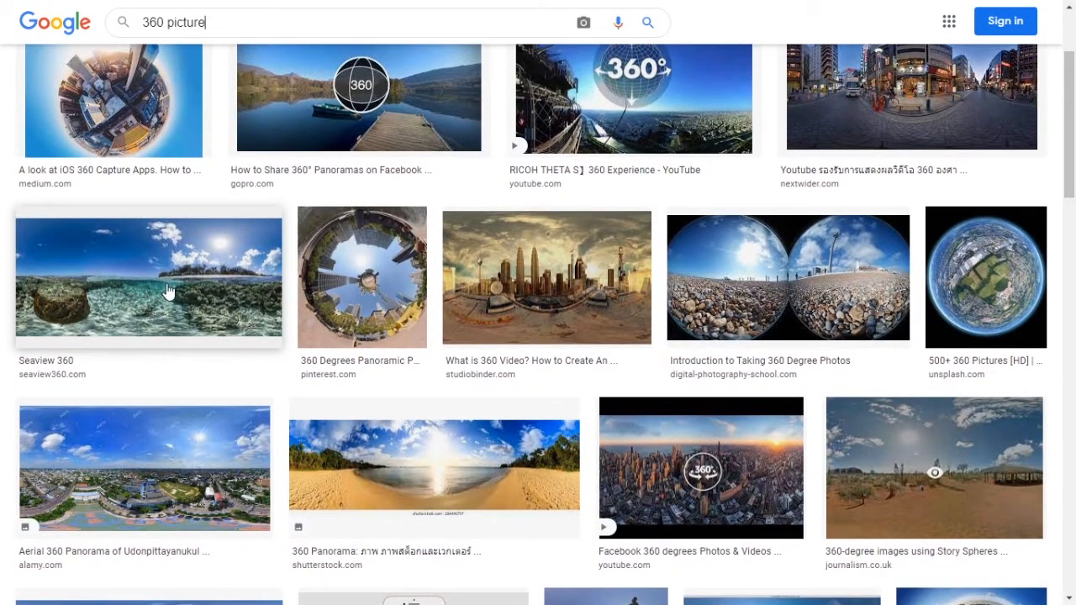
{"action": "left_click_drag", "start_coordinate": [188, 284], "coordinate": [176, 305]}
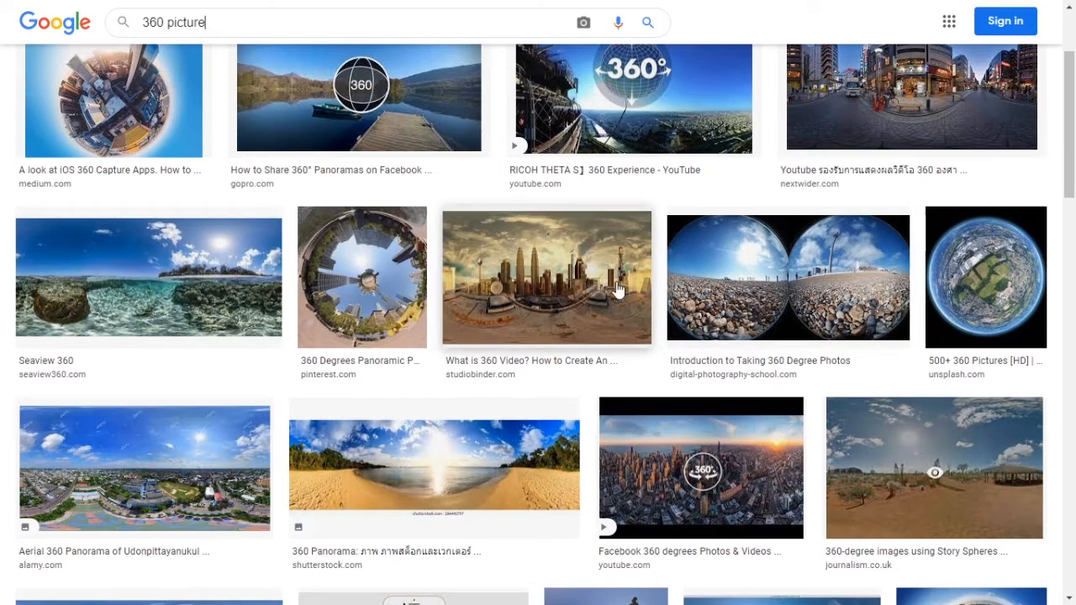
{"action": "scroll", "coordinate": [702, 286], "scroll_direction": "down", "scroll_amount": 1}
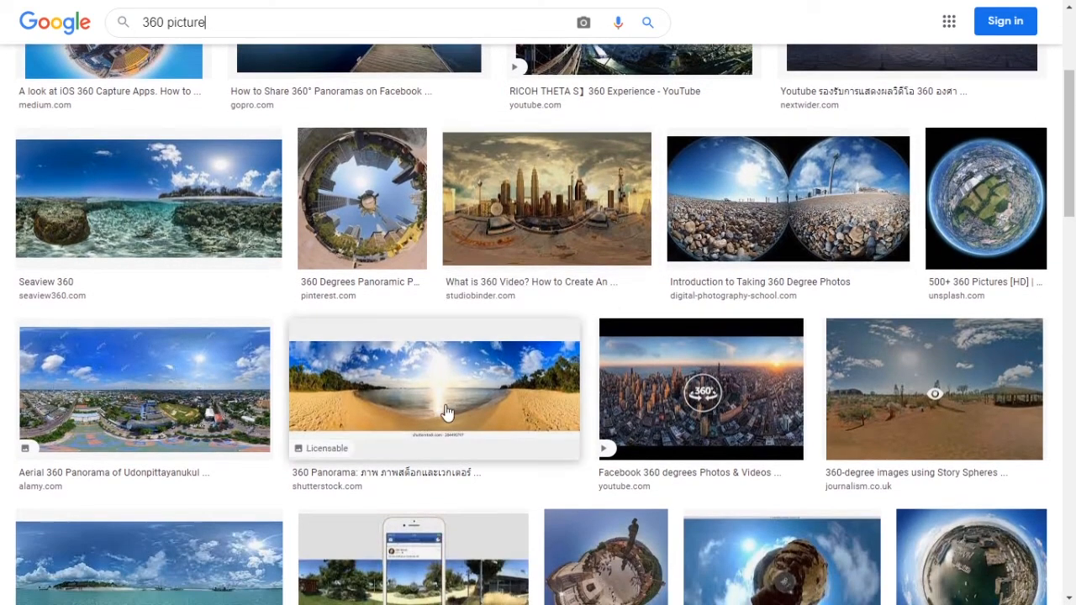
{"action": "scroll", "coordinate": [466, 410], "scroll_direction": "down", "scroll_amount": 4}
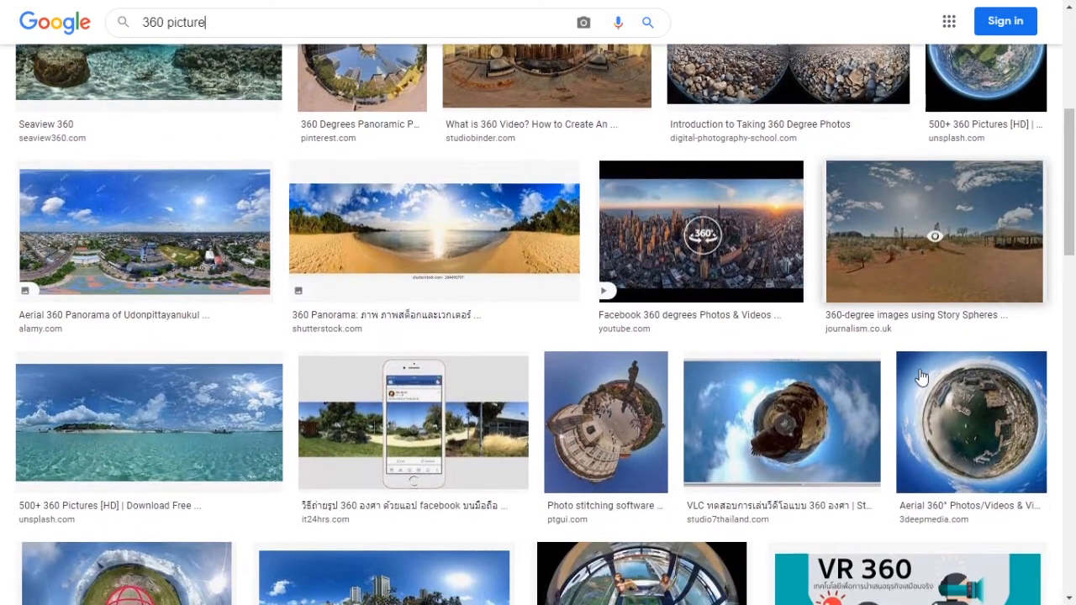
{"action": "scroll", "coordinate": [220, 351], "scroll_direction": "down", "scroll_amount": 3}
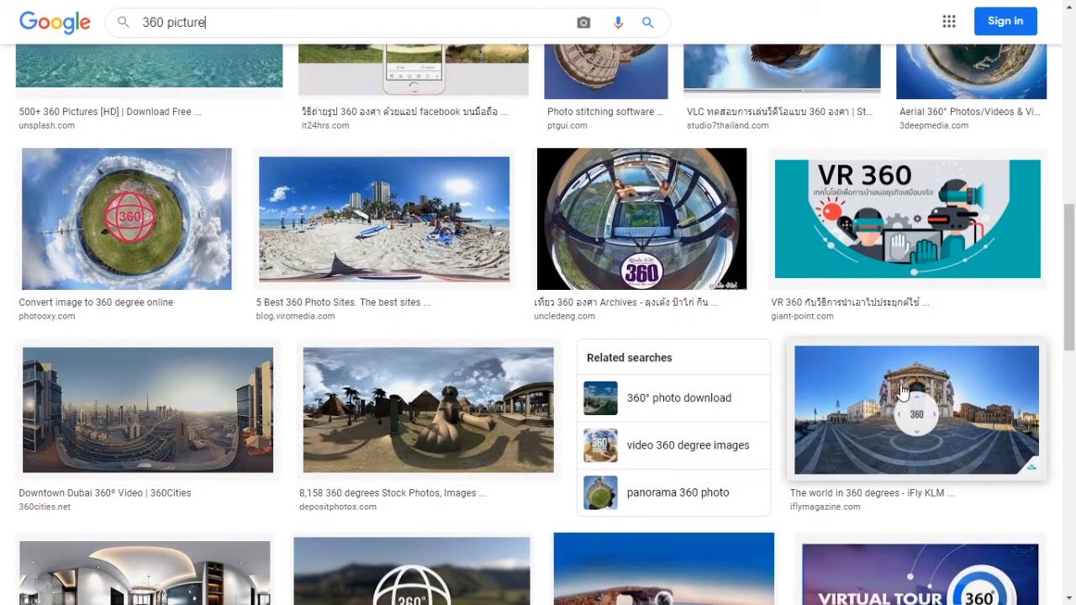
{"action": "scroll", "coordinate": [878, 386], "scroll_direction": "down", "scroll_amount": 2}
{"action": "scroll", "coordinate": [879, 387], "scroll_direction": "down", "scroll_amount": 2}
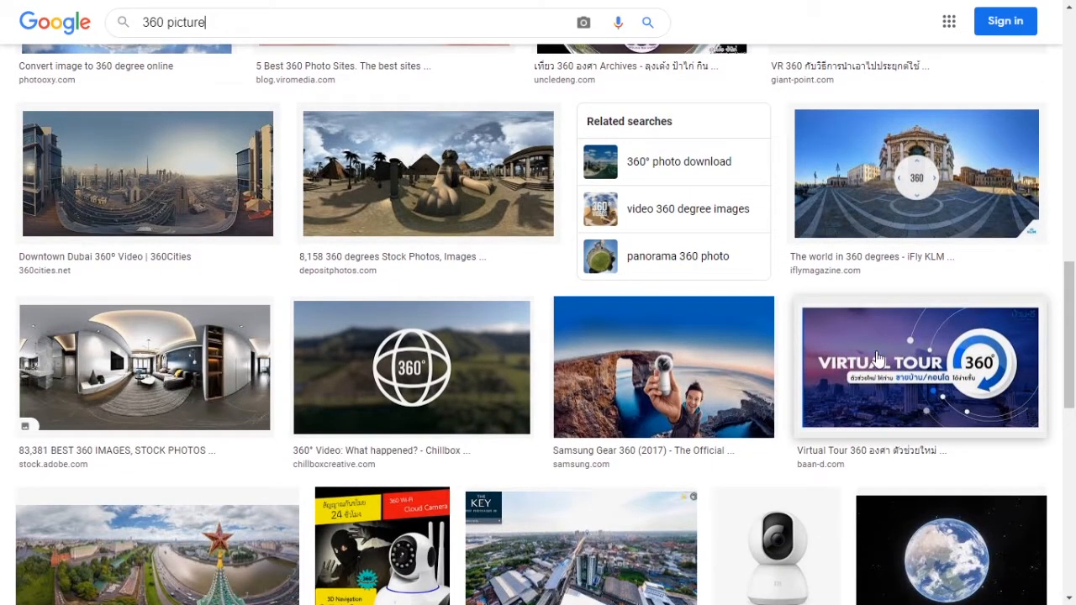
{"action": "scroll", "coordinate": [126, 386], "scroll_direction": "up", "scroll_amount": 1}
{"action": "scroll", "coordinate": [126, 387], "scroll_direction": "up", "scroll_amount": 1}
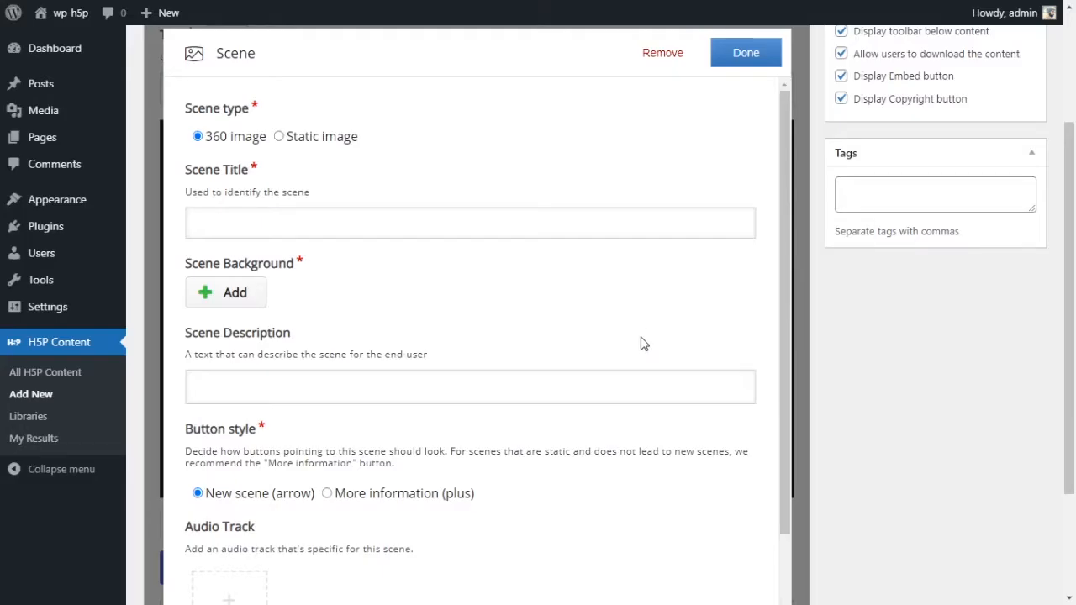
- Set the new 360 scene's title to "The Beach (main)"
{"action": "scroll", "coordinate": [640, 343], "scroll_direction": "up", "scroll_amount": 1}
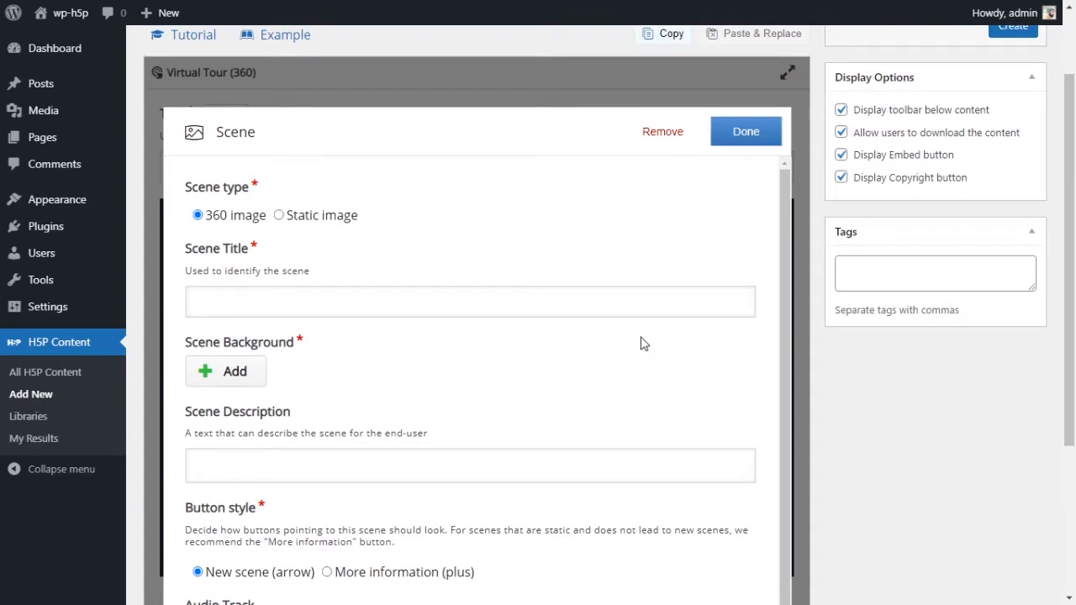
{"action": "left_click", "coordinate": [493, 302]}
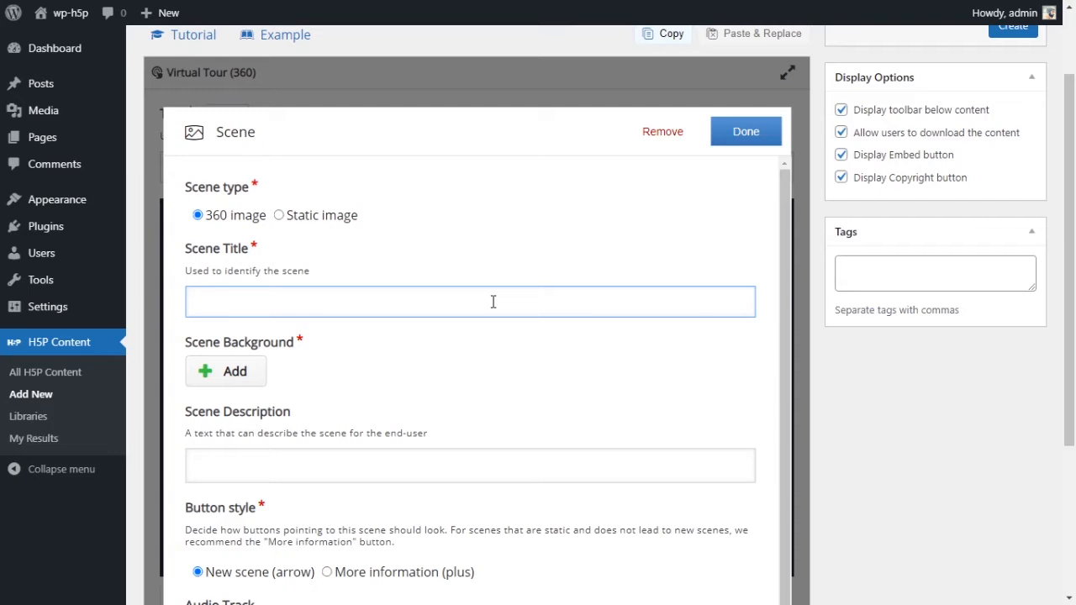
{"action": "type", "text": "The Beach (main"}
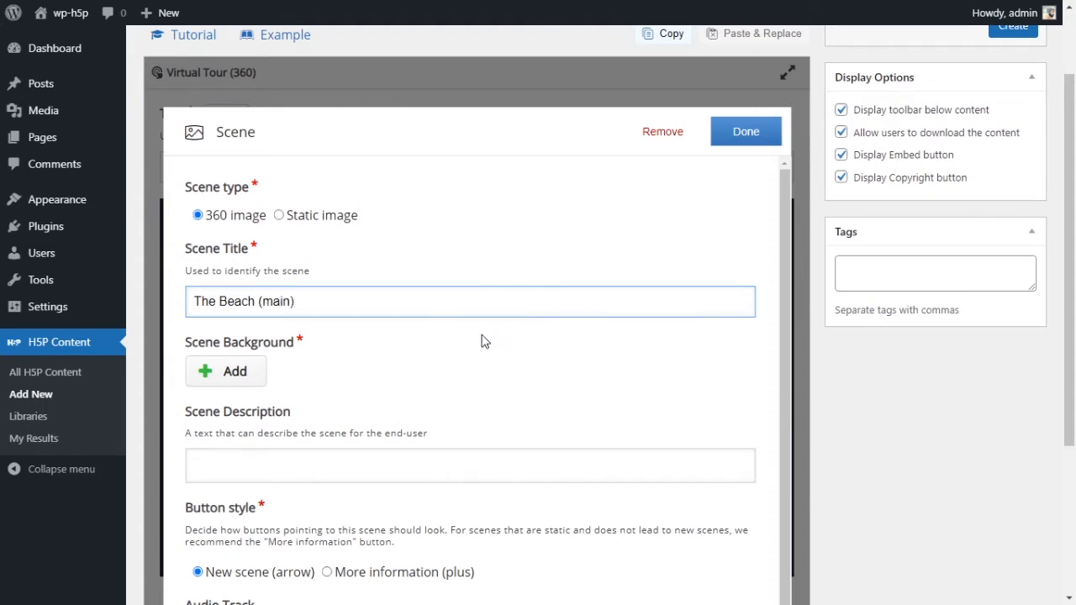
{"action": "scroll", "coordinate": [483, 339], "scroll_direction": "down", "scroll_amount": 1}
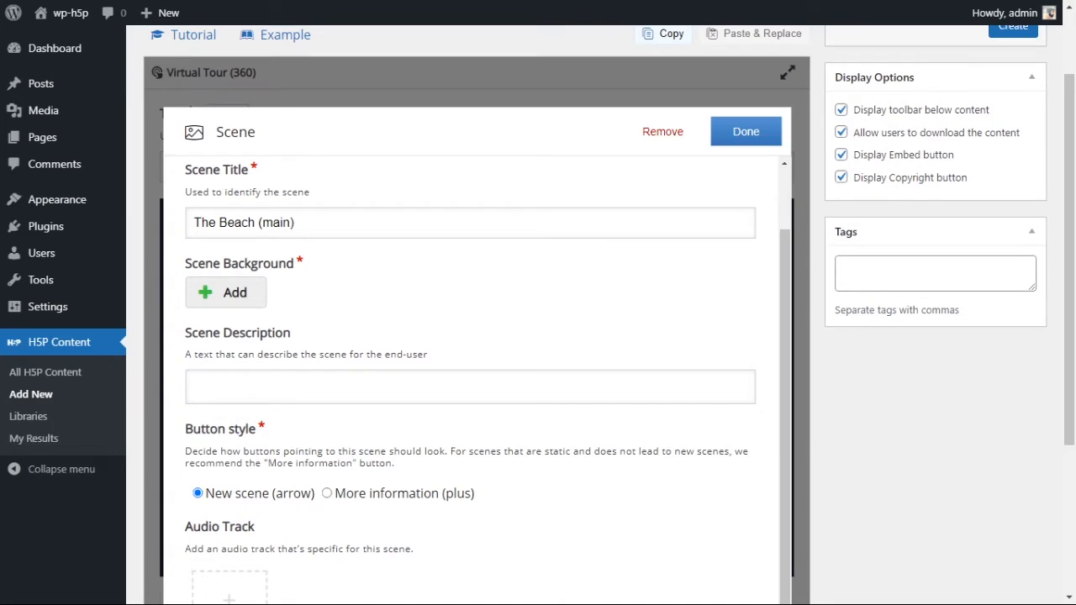
- Upload the beach panorama as the scene background and enter the scene description "This each is near where I live"
{"action": "double_click", "coordinate": [233, 143]}
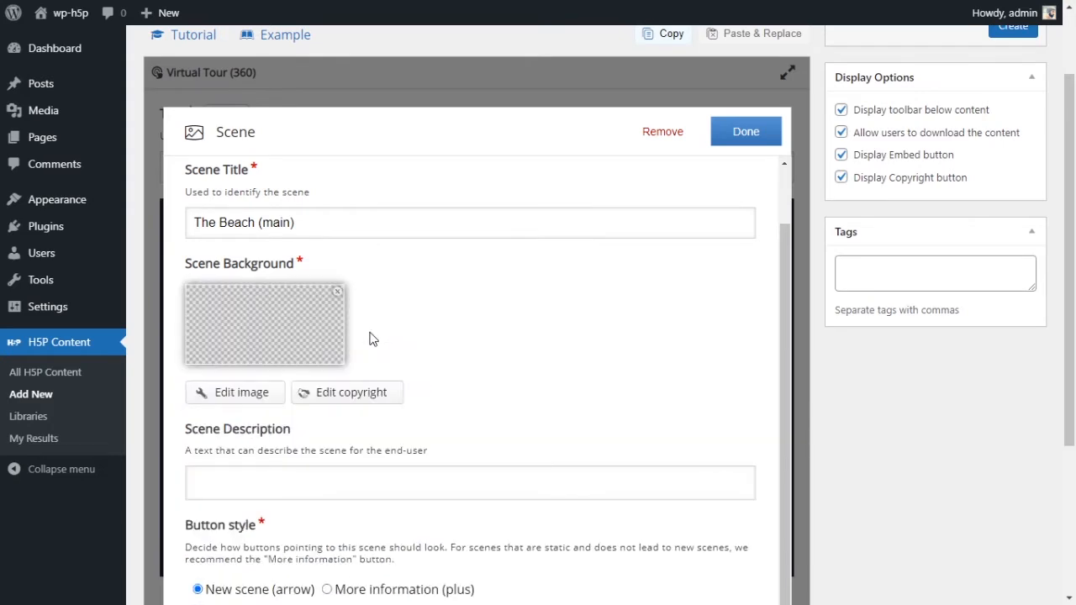
{"action": "scroll", "coordinate": [397, 339], "scroll_direction": "down", "scroll_amount": 2}
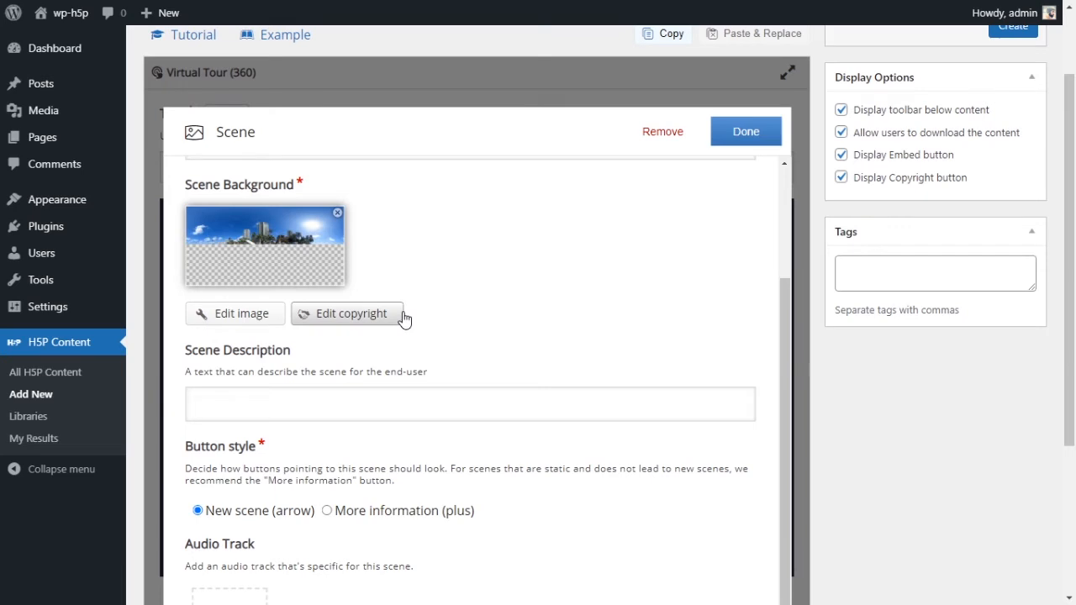
{"action": "scroll", "coordinate": [402, 316], "scroll_direction": "down", "scroll_amount": 1}
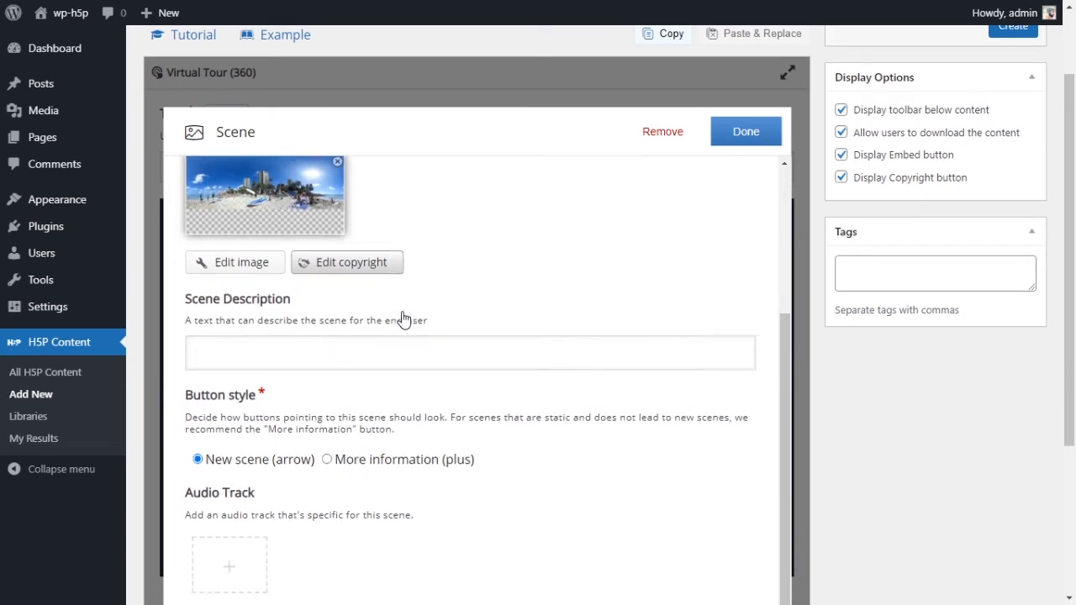
{"action": "left_click", "coordinate": [407, 328]}
{"action": "type", "text": "This each is near where I liv"}
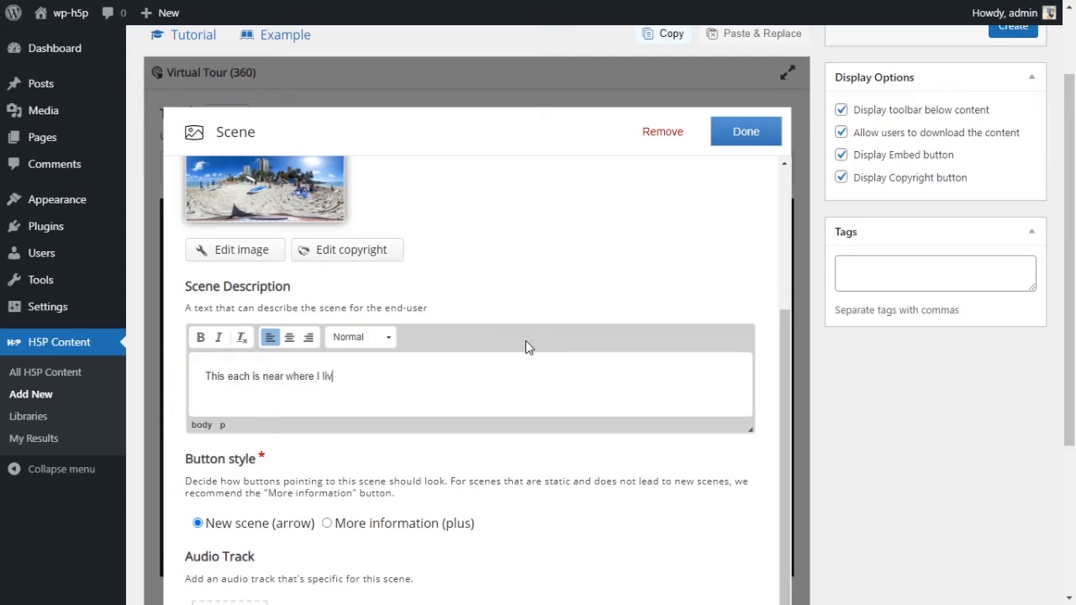
{"action": "type", "text": "e"}
- Review the beach scene's type, title, background, description, button style and audio track settings
{"action": "scroll", "coordinate": [529, 285], "scroll_direction": "down", "scroll_amount": 1}
{"action": "scroll", "coordinate": [480, 338], "scroll_direction": "up", "scroll_amount": 2}
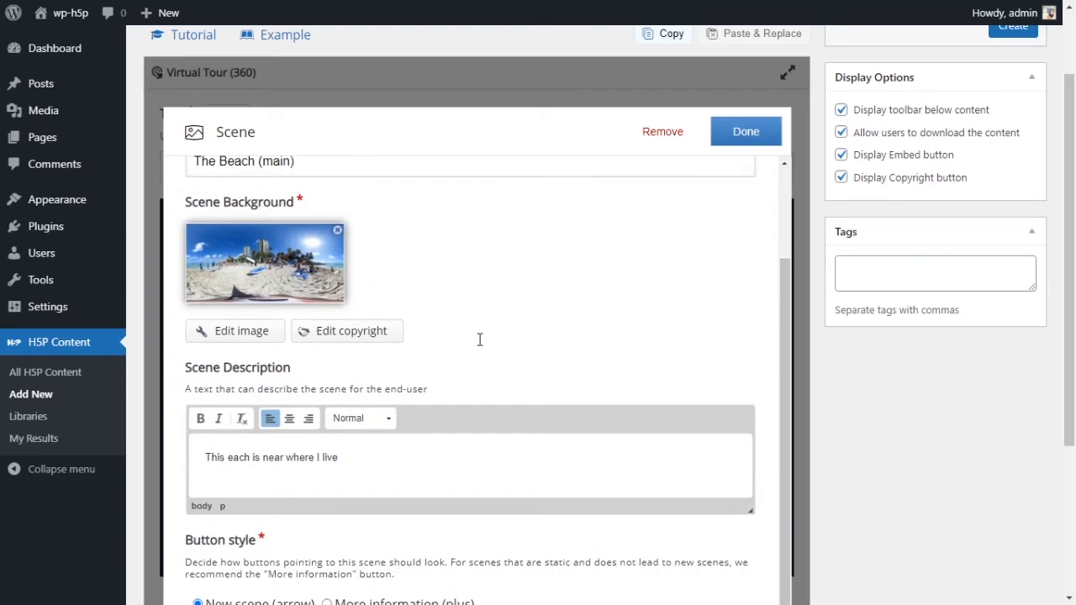
{"action": "scroll", "coordinate": [509, 325], "scroll_direction": "down", "scroll_amount": 2}
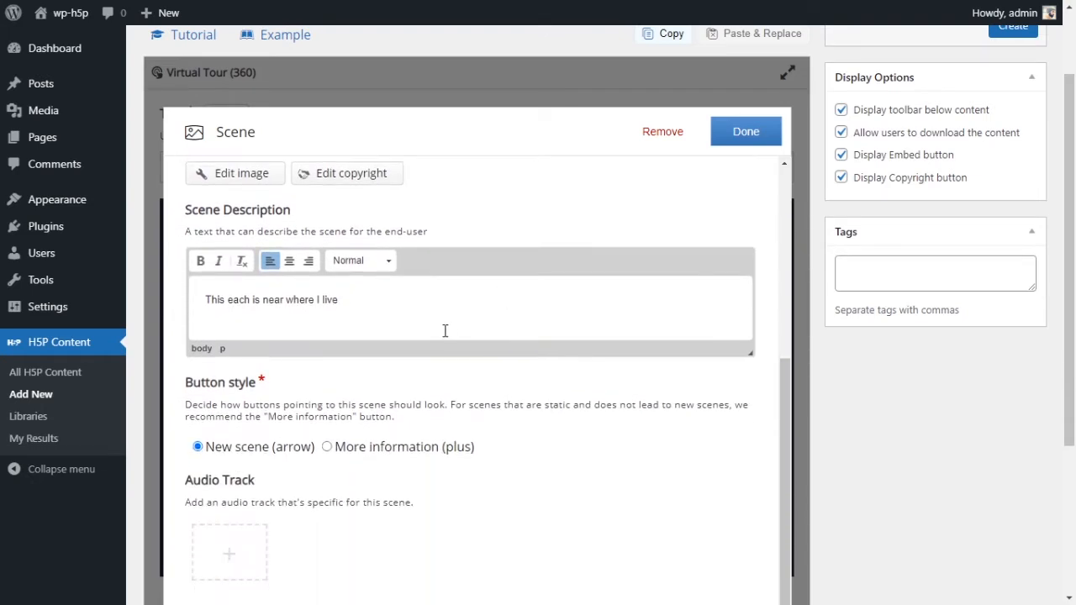
{"action": "scroll", "coordinate": [400, 342], "scroll_direction": "down", "scroll_amount": 1}
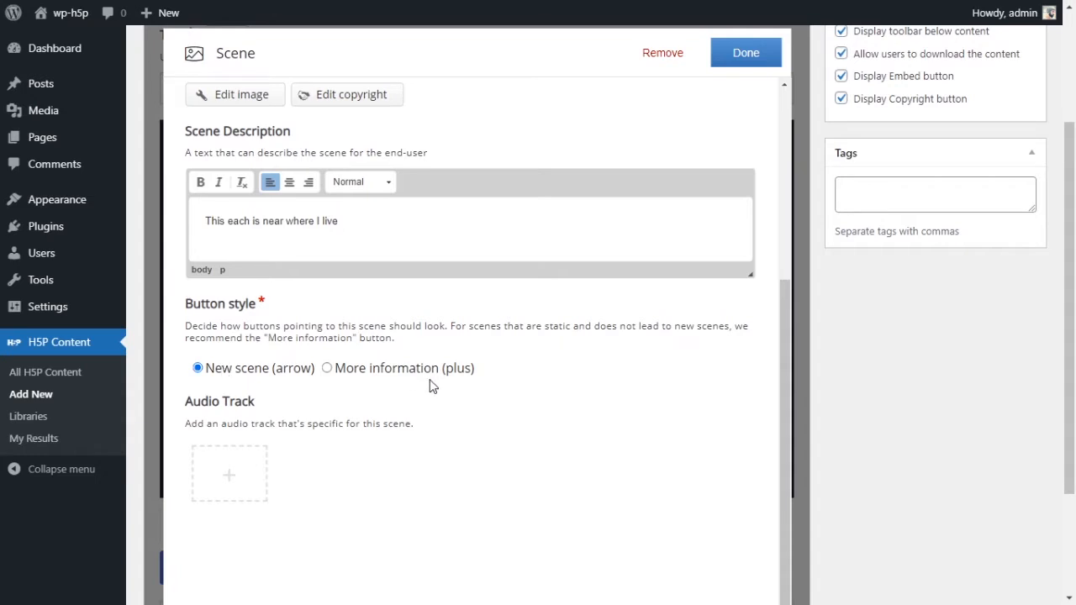
{"action": "scroll", "coordinate": [393, 382], "scroll_direction": "up", "scroll_amount": 4}
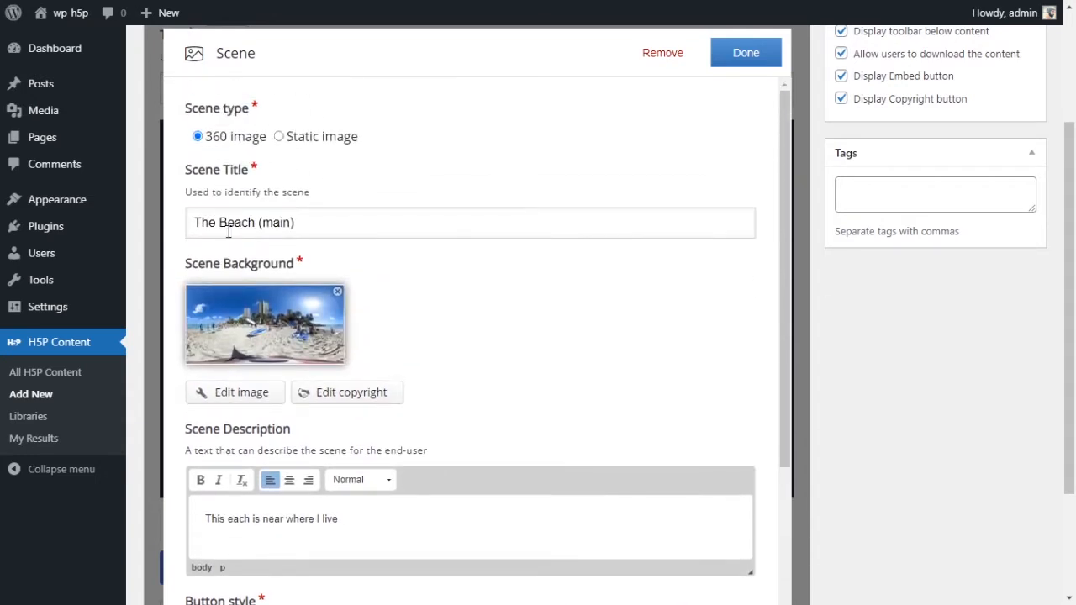
{"action": "scroll", "coordinate": [535, 285], "scroll_direction": "down", "scroll_amount": 3}
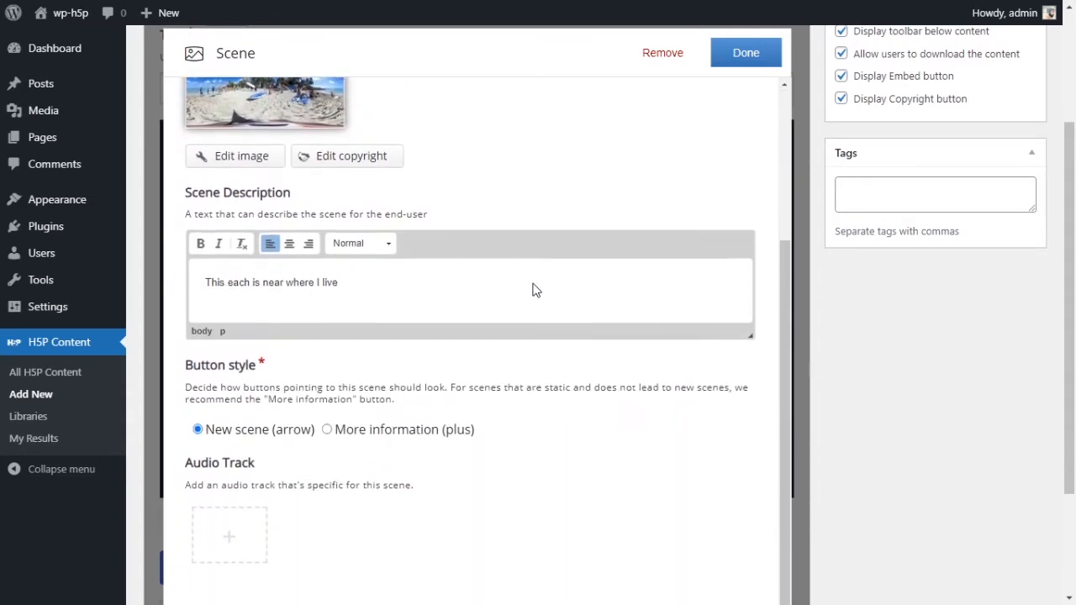
{"action": "scroll", "coordinate": [521, 294], "scroll_direction": "down", "scroll_amount": 1}
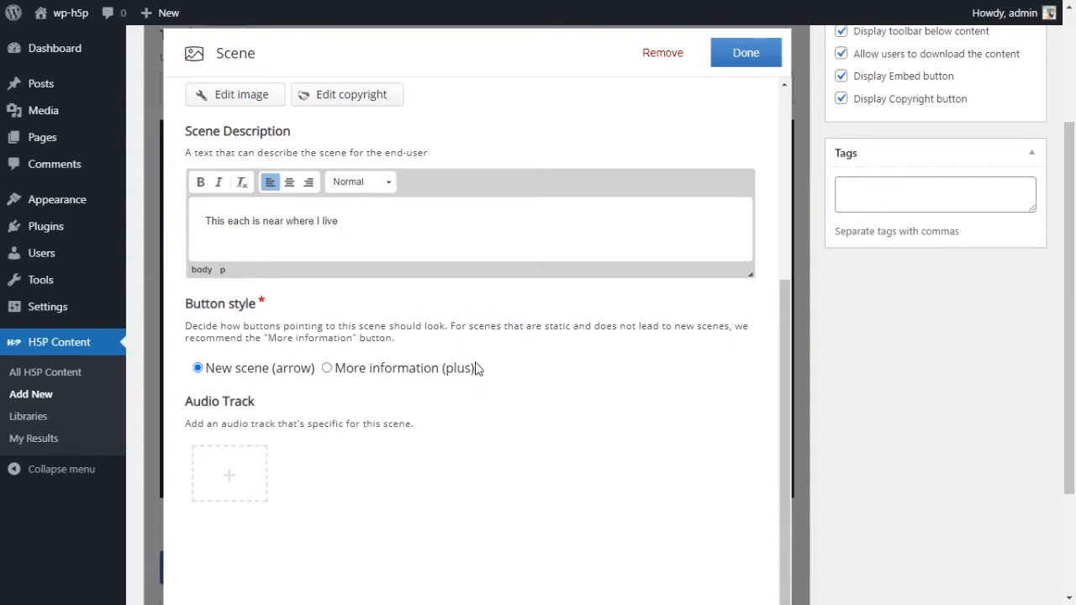
- Keep the New scene (arrow) button style for the beach scene and finish the scene setup
{"action": "left_click", "coordinate": [377, 374]}
{"action": "left_click_drag", "start_coordinate": [233, 370], "coordinate": [221, 385]}
{"action": "left_click", "coordinate": [501, 423]}
{"action": "scroll", "coordinate": [312, 449], "scroll_direction": "up", "scroll_amount": 4}
{"action": "scroll", "coordinate": [312, 395], "scroll_direction": "down", "scroll_amount": 4}
{"action": "scroll", "coordinate": [618, 320], "scroll_direction": "up", "scroll_amount": 4}
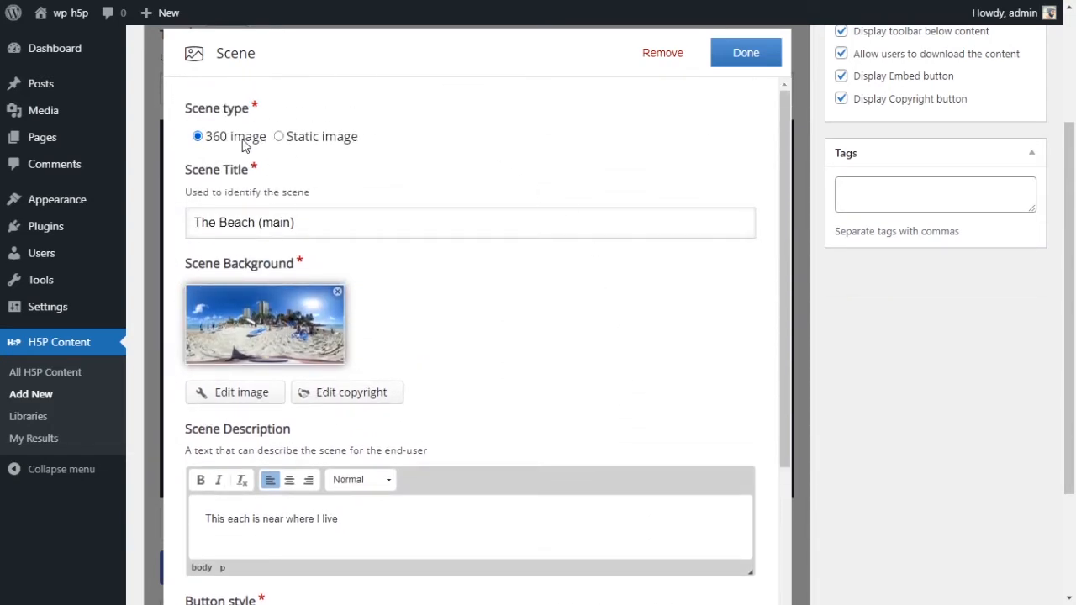
{"action": "scroll", "coordinate": [335, 295], "scroll_direction": "down", "scroll_amount": 3}
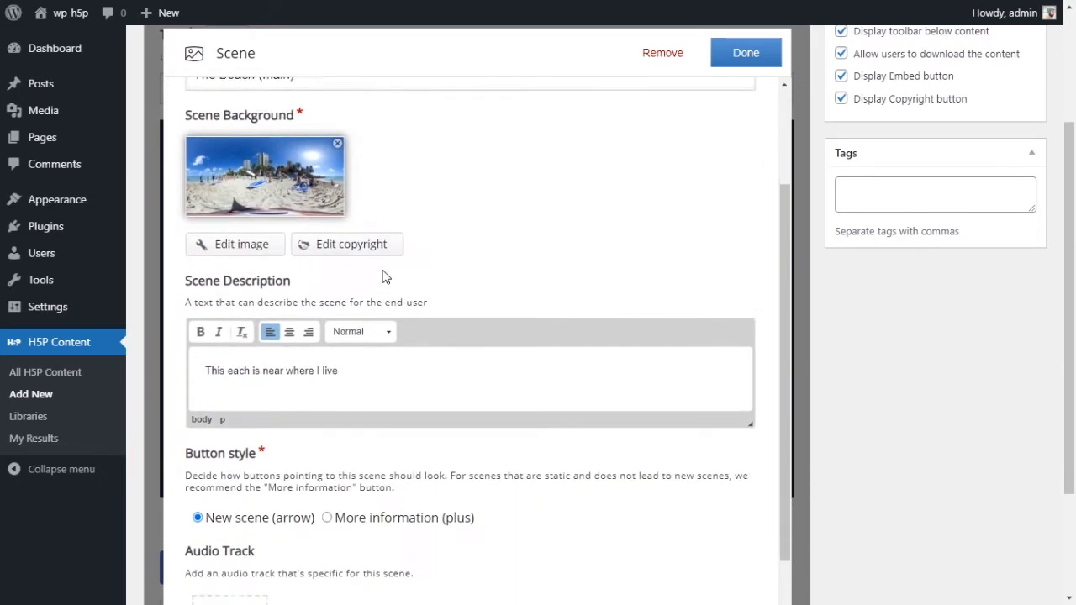
{"action": "scroll", "coordinate": [372, 376], "scroll_direction": "down", "scroll_amount": 1}
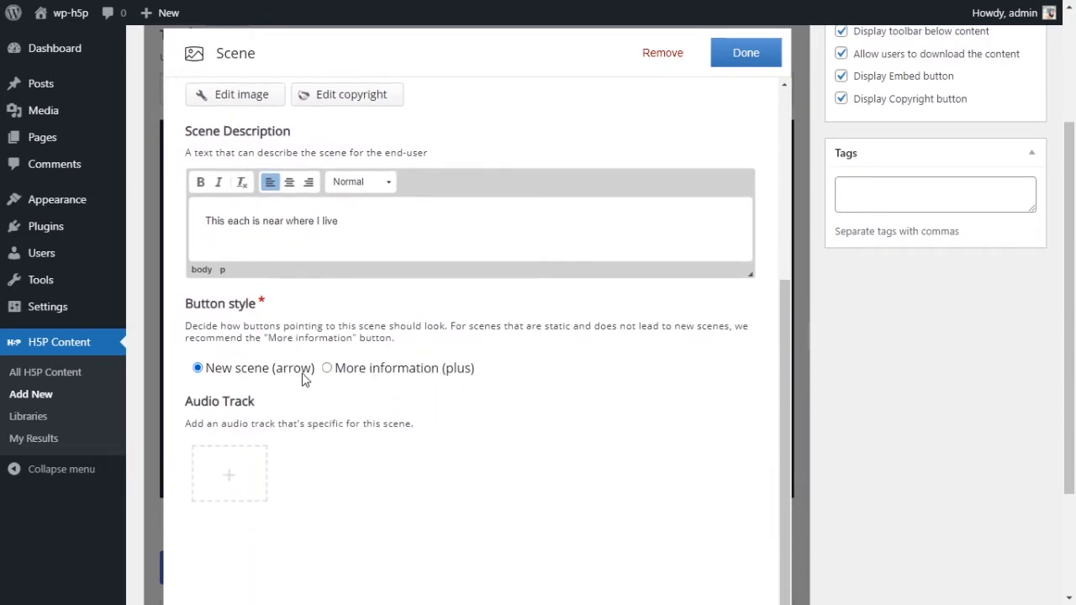
{"action": "left_click", "coordinate": [734, 60]}
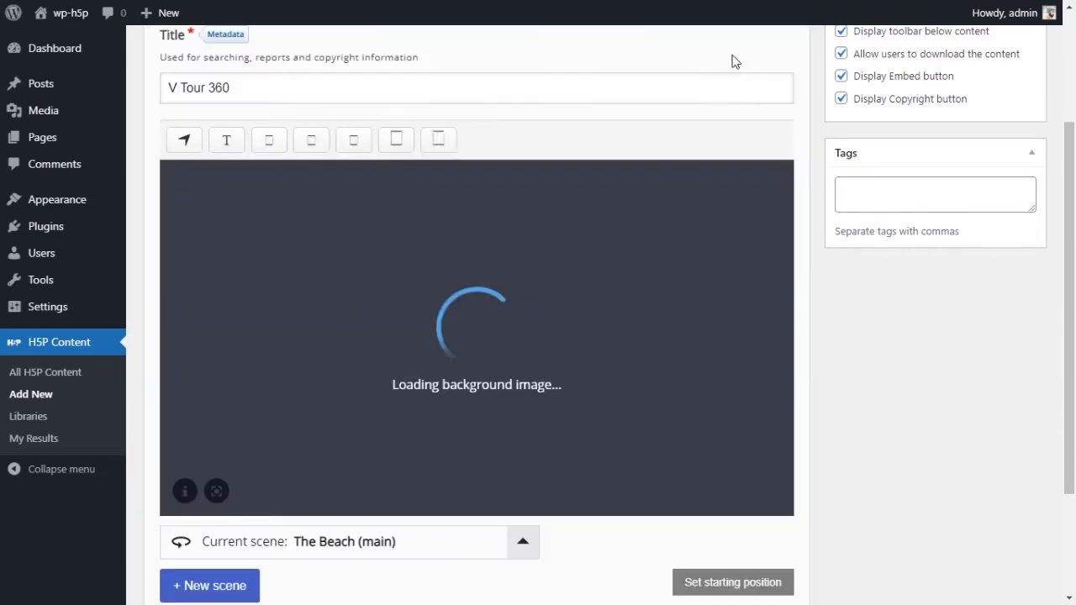
- Look around the 360° beach scene in all directions and return to its starting view
{"action": "left_click_drag", "start_coordinate": [683, 273], "coordinate": [425, 291]}
{"action": "left_click_drag", "start_coordinate": [650, 305], "coordinate": [242, 305]}
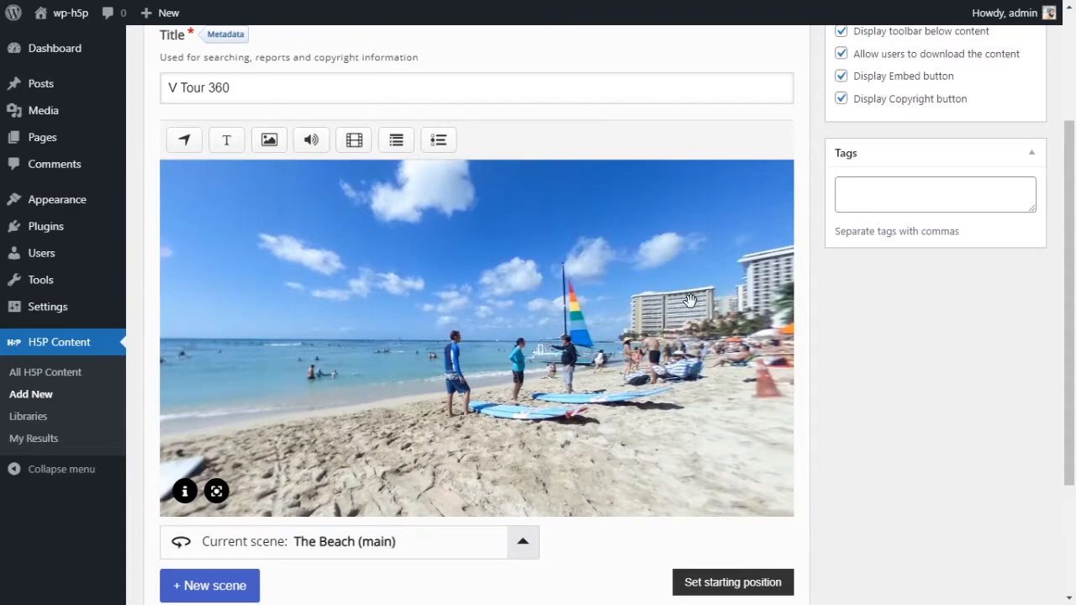
{"action": "left_click_drag", "start_coordinate": [690, 302], "coordinate": [384, 307]}
{"action": "left_click_drag", "start_coordinate": [713, 303], "coordinate": [321, 312]}
{"action": "left_click_drag", "start_coordinate": [650, 305], "coordinate": [415, 307]}
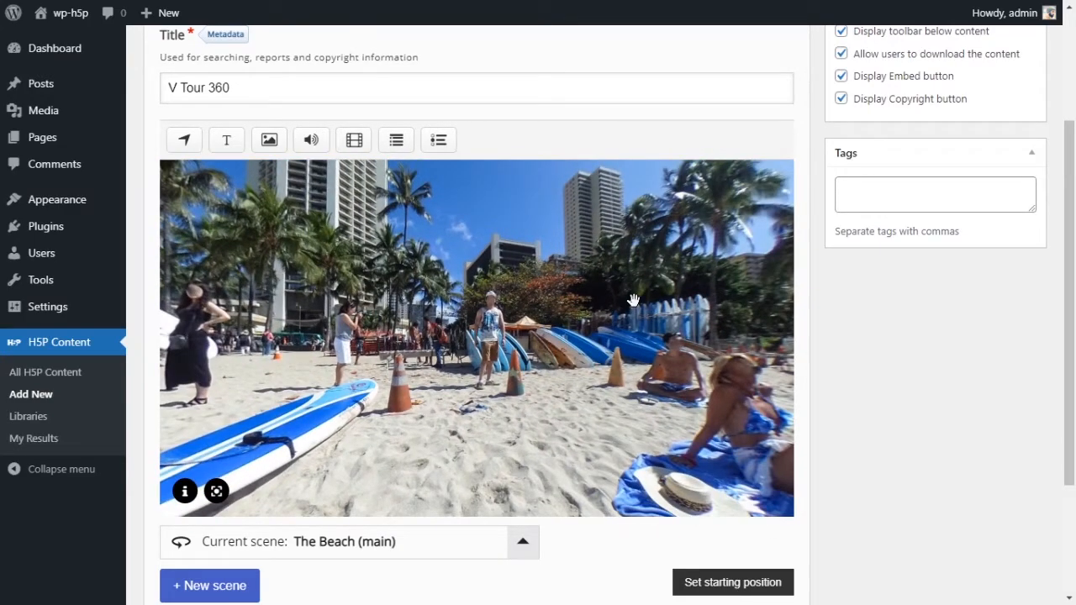
{"action": "left_click_drag", "start_coordinate": [699, 298], "coordinate": [540, 367]}
{"action": "left_click_drag", "start_coordinate": [714, 315], "coordinate": [400, 328]}
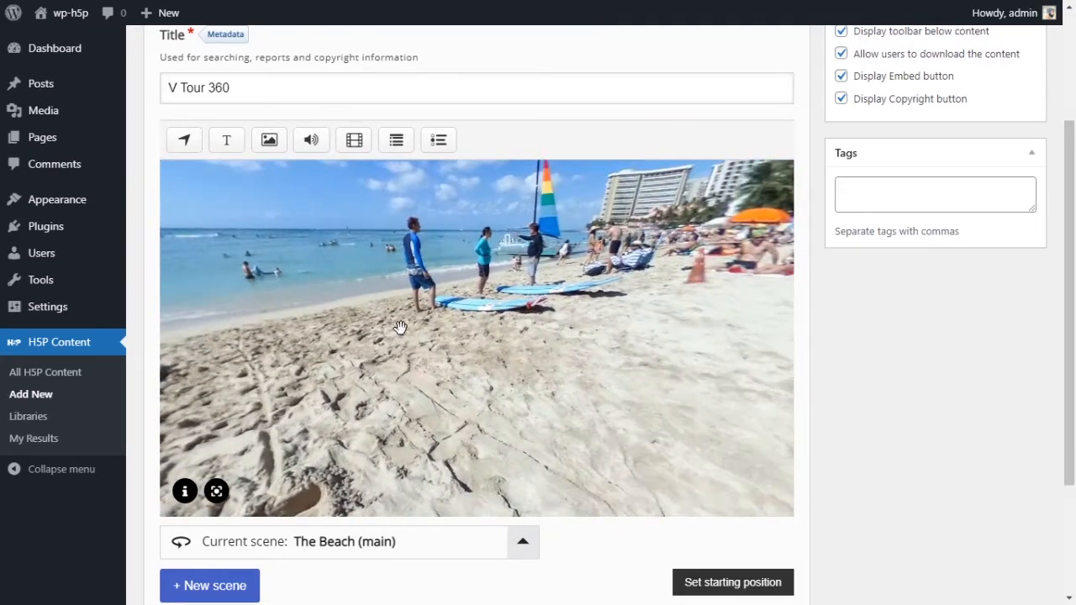
{"action": "left_click", "coordinate": [217, 493]}
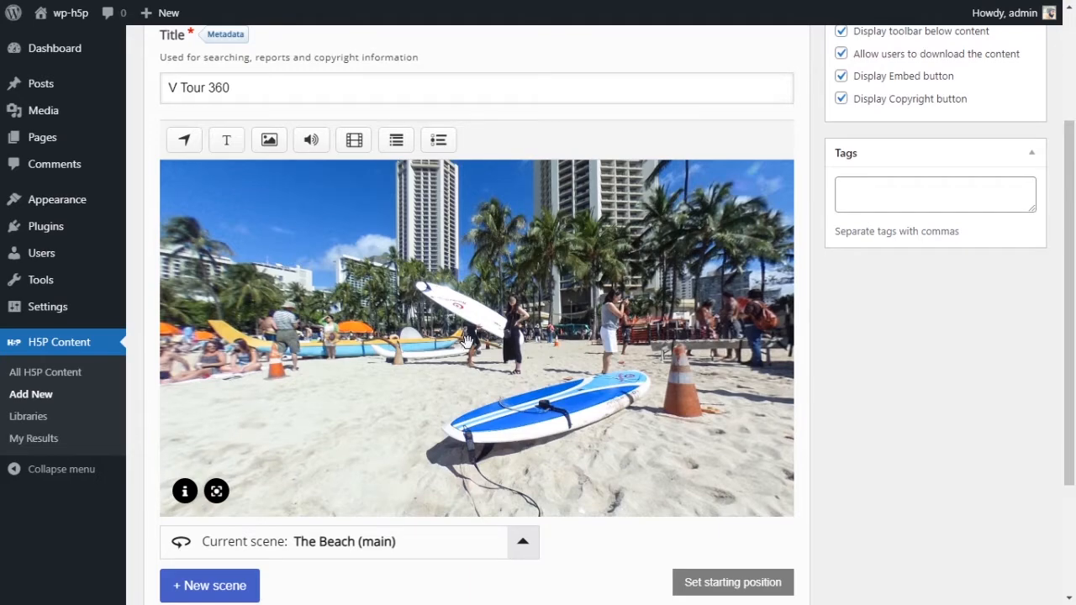
- Set the scene's starting position facing the sunbathers on the blue towels with the sea beside them
{"action": "left_click_drag", "start_coordinate": [465, 343], "coordinate": [446, 379]}
{"action": "left_click_drag", "start_coordinate": [664, 342], "coordinate": [365, 340]}
{"action": "left_click_drag", "start_coordinate": [547, 338], "coordinate": [336, 336]}
{"action": "left_click_drag", "start_coordinate": [529, 357], "coordinate": [395, 324]}
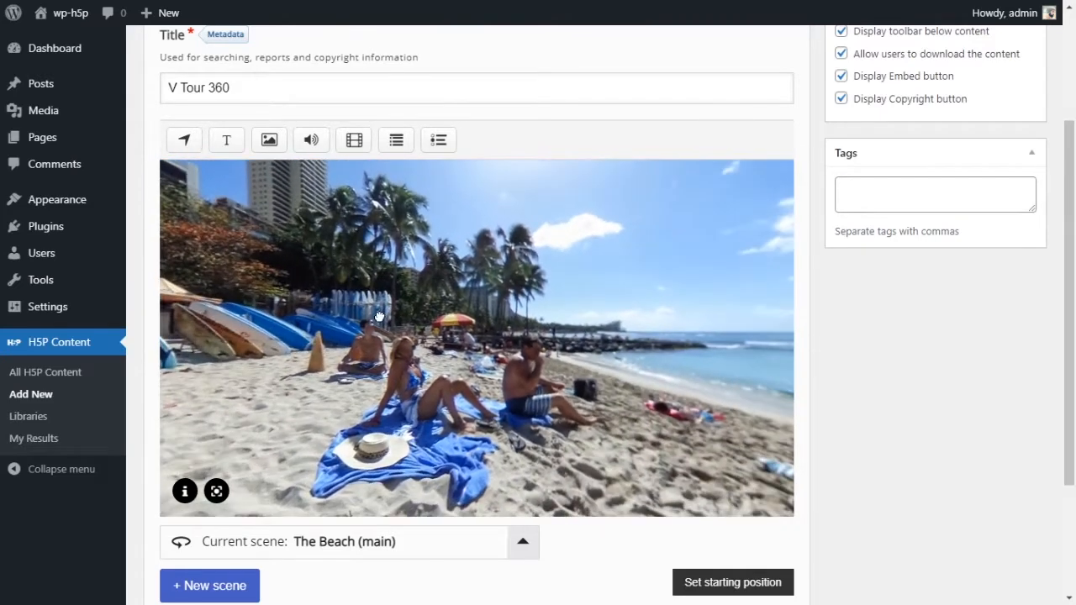
{"action": "left_click", "coordinate": [716, 591]}
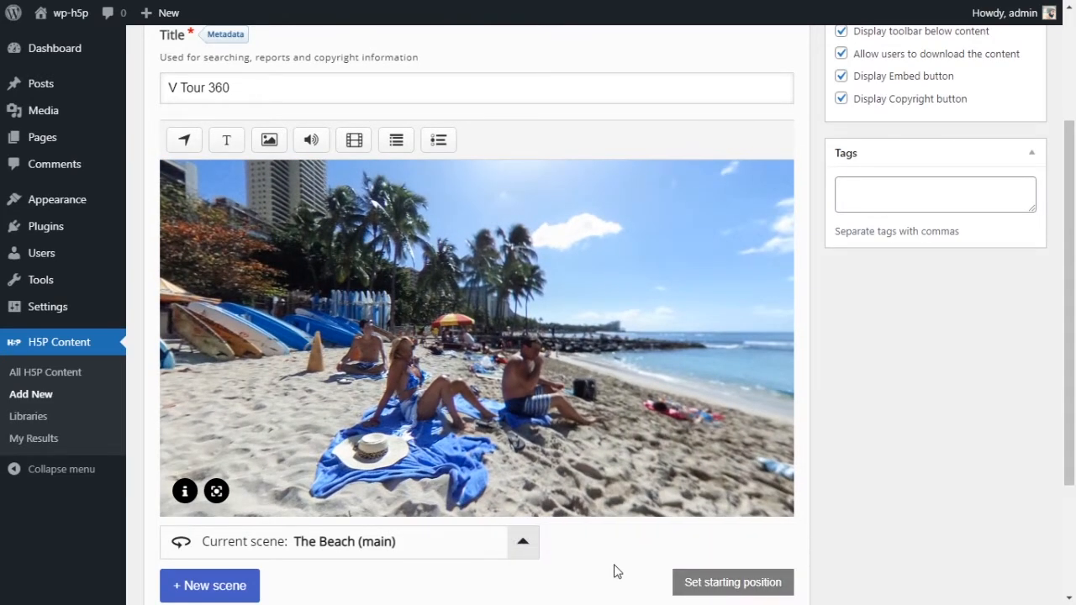
- Reset the view after turning away, and set the starting position facing the high-rise buildings and the man beside the surfboards
{"action": "left_click_drag", "start_coordinate": [347, 378], "coordinate": [281, 478]}
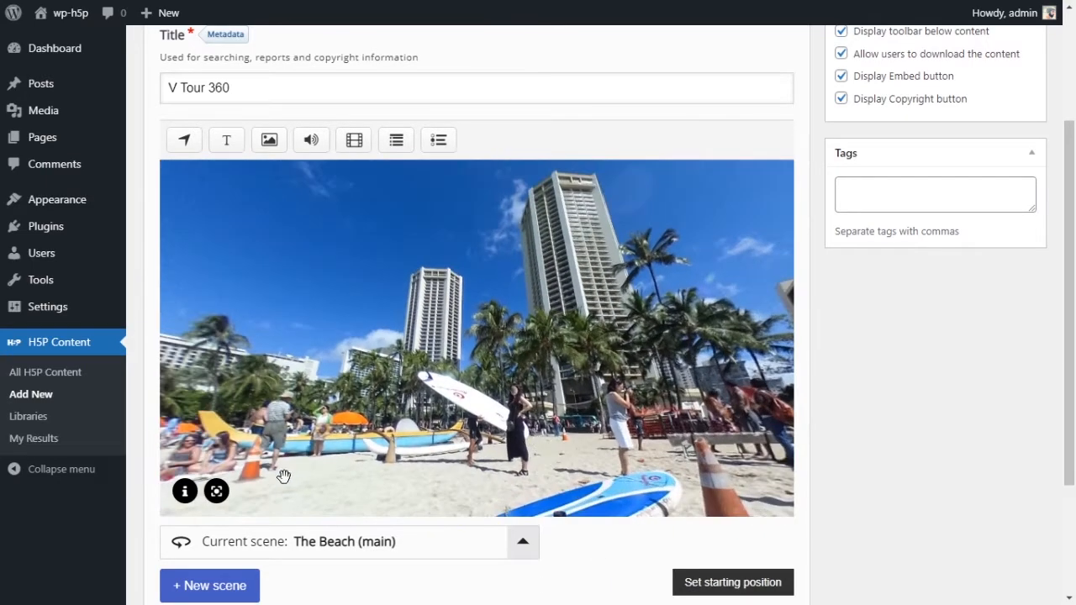
{"action": "left_click", "coordinate": [217, 493]}
{"action": "left_click_drag", "start_coordinate": [250, 314], "coordinate": [418, 378]}
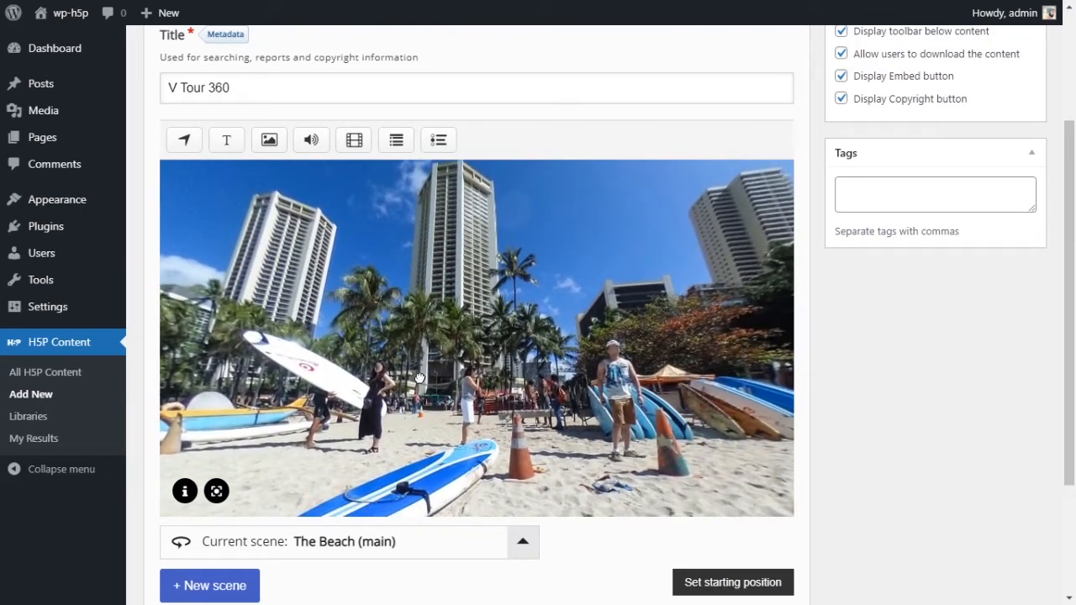
{"action": "left_click", "coordinate": [743, 591]}
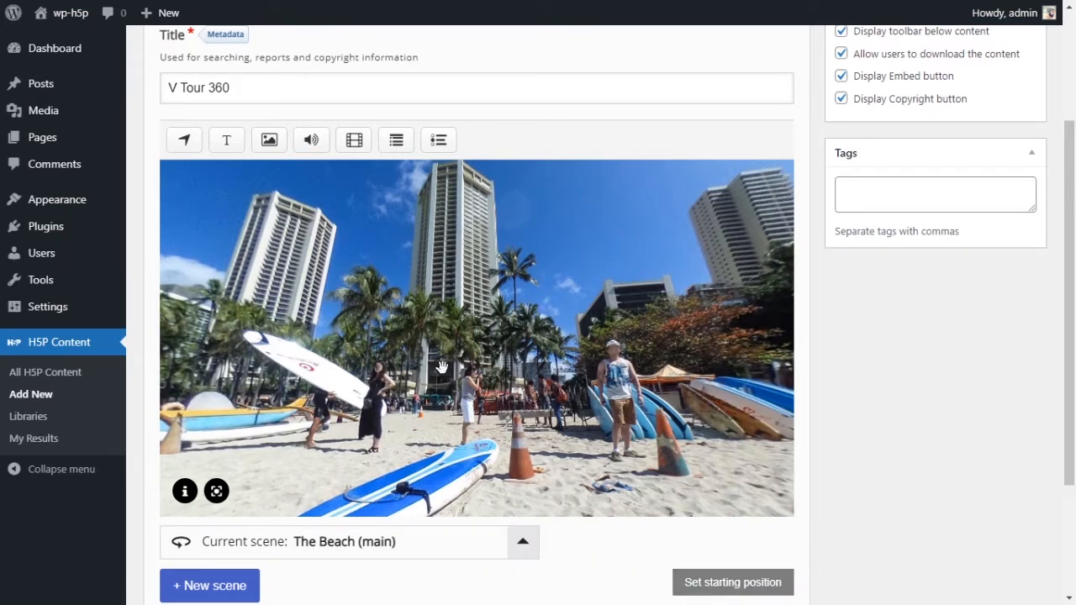
- View the beach scene's description as the end-user sees it, check its wording, and close it
{"action": "left_click", "coordinate": [184, 492]}
{"action": "left_click_drag", "start_coordinate": [254, 341], "coordinate": [326, 340]}
{"action": "left_click", "coordinate": [308, 341]}
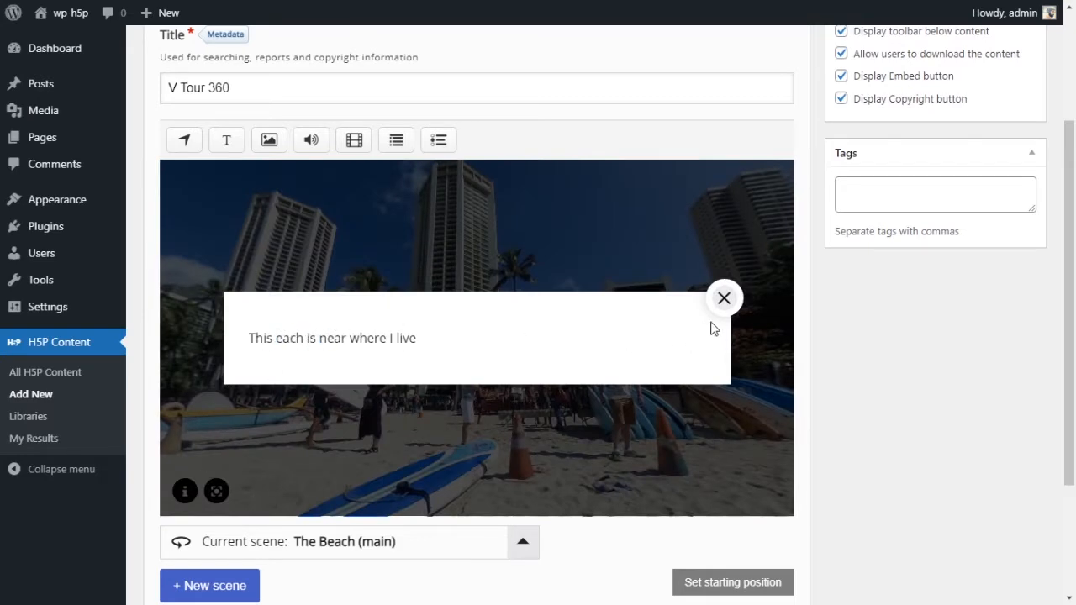
{"action": "left_click", "coordinate": [724, 298]}
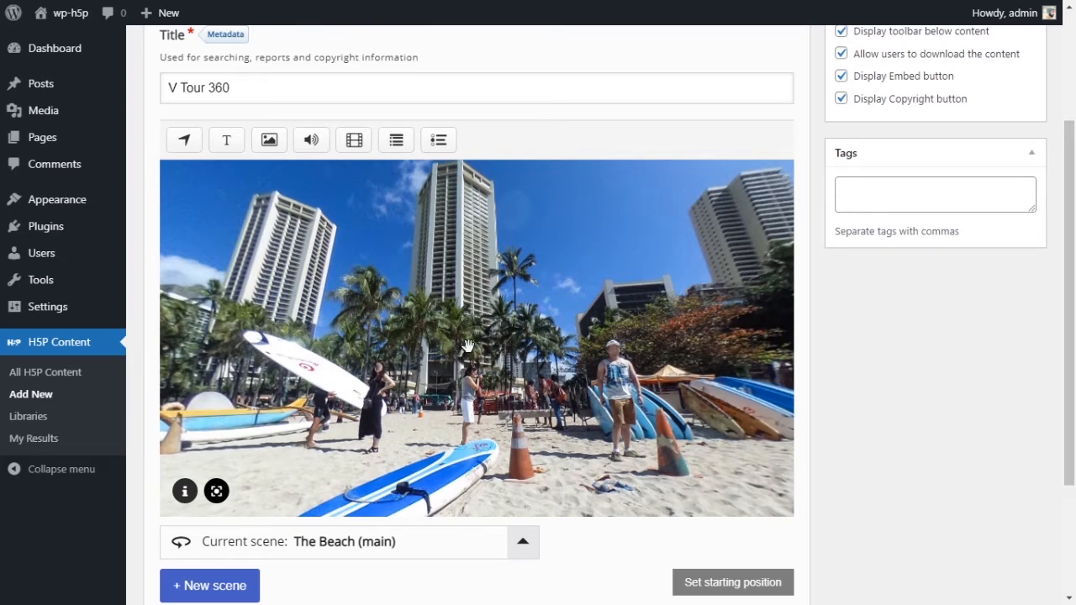
{"action": "scroll", "coordinate": [521, 470], "scroll_direction": "down", "scroll_amount": 1}
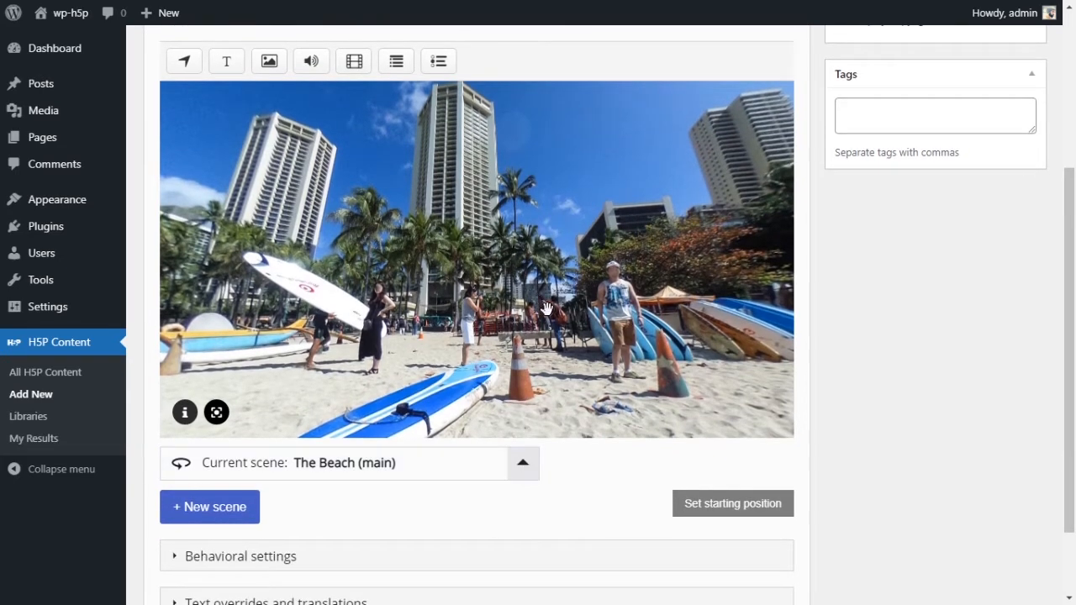
{"action": "scroll", "coordinate": [547, 308], "scroll_direction": "up", "scroll_amount": 1}
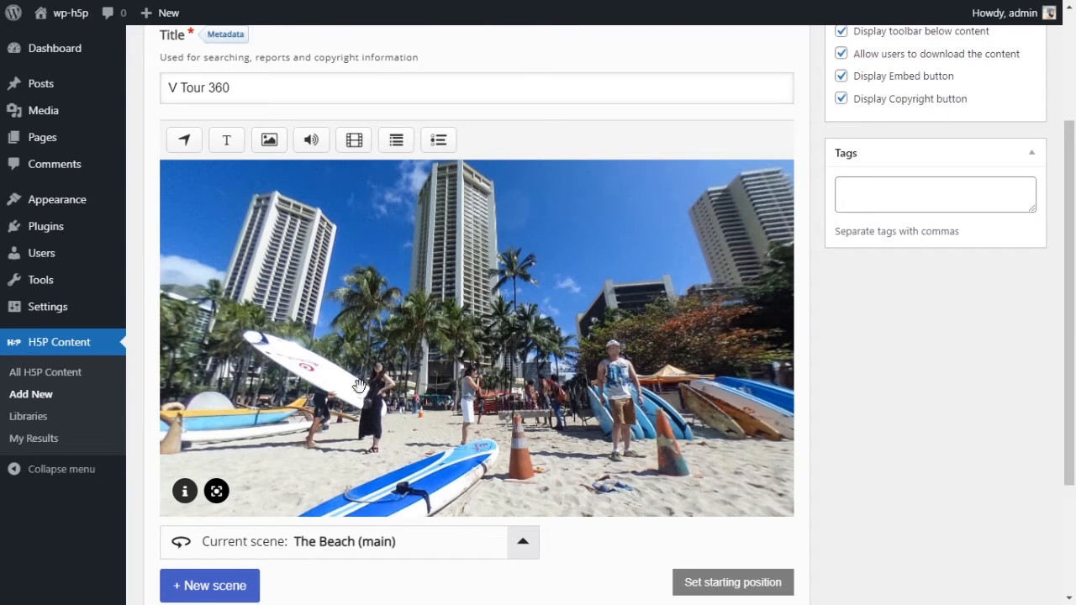
{"action": "left_click", "coordinate": [184, 491]}
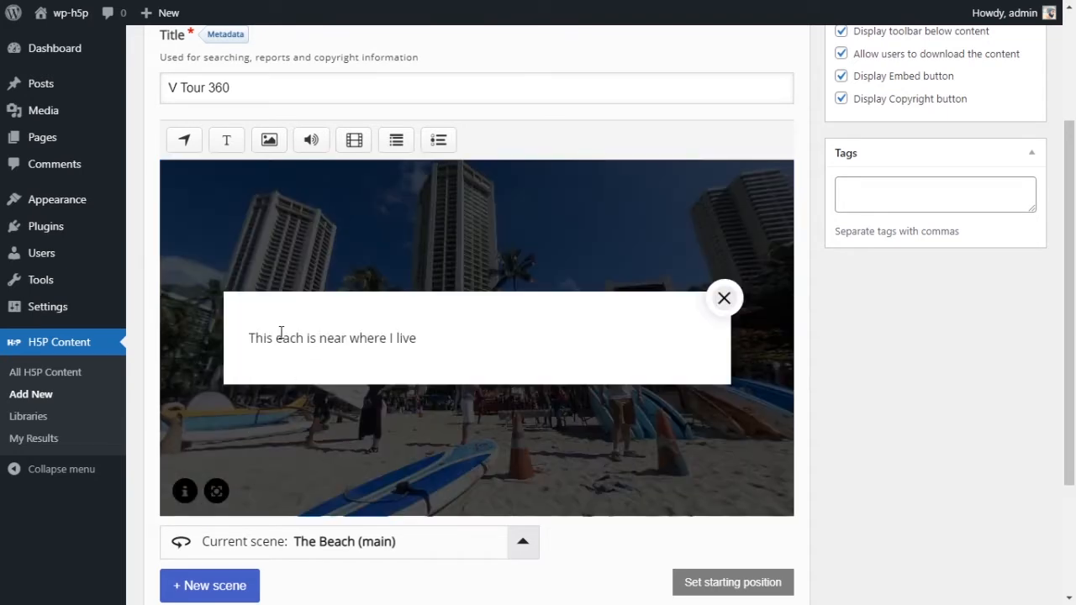
{"action": "left_click", "coordinate": [723, 298]}
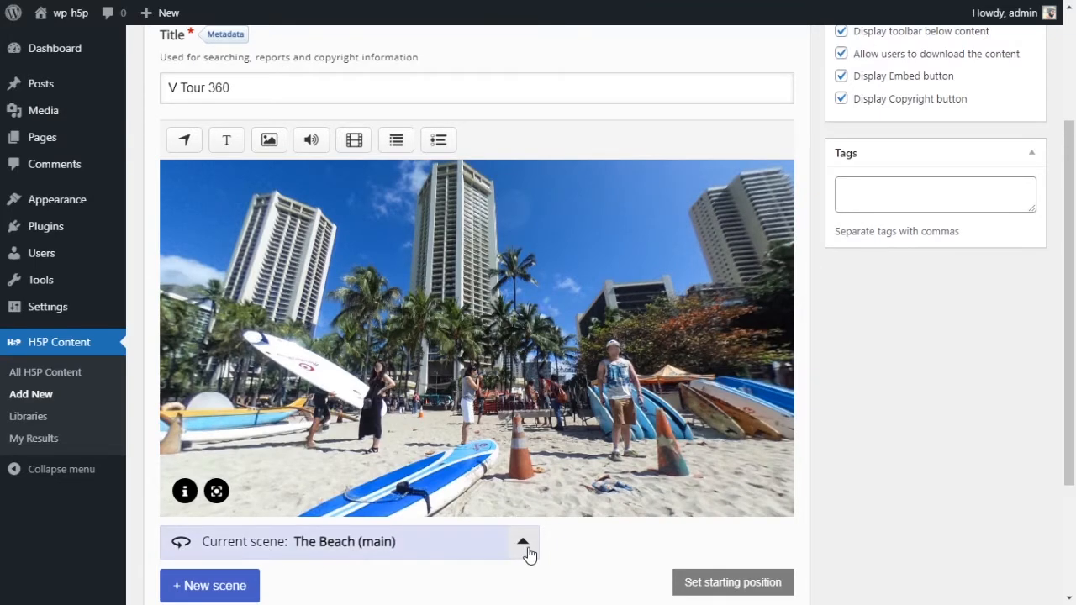
- Edit the scene "The Beach (main)" to correct its description to "This beach is near where I live" and save it
{"action": "left_click", "coordinate": [527, 548]}
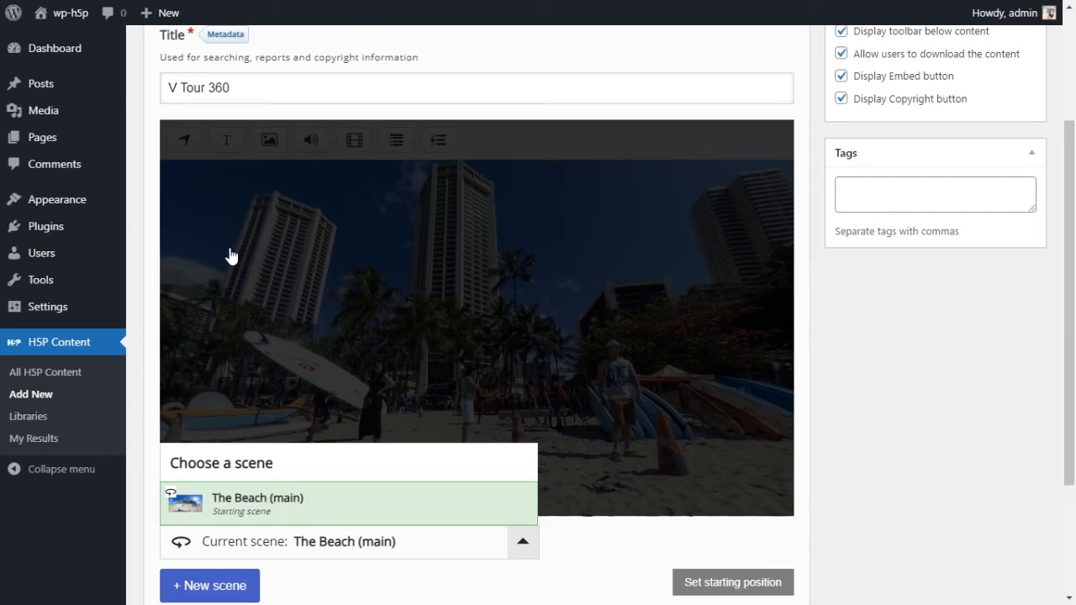
{"action": "mouse_move", "coordinate": [195, 506]}
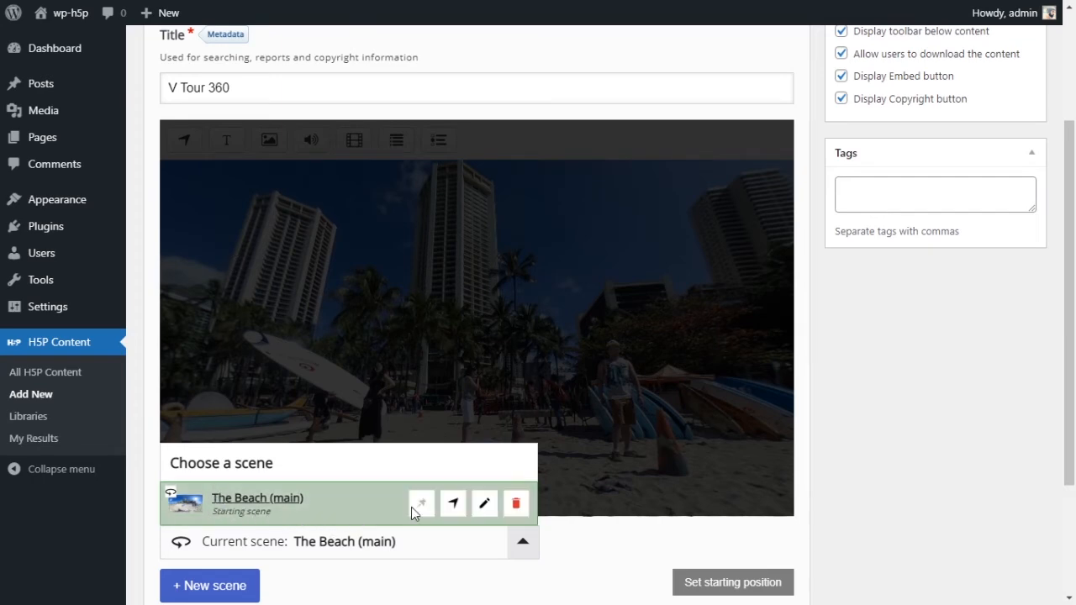
{"action": "left_click", "coordinate": [483, 504]}
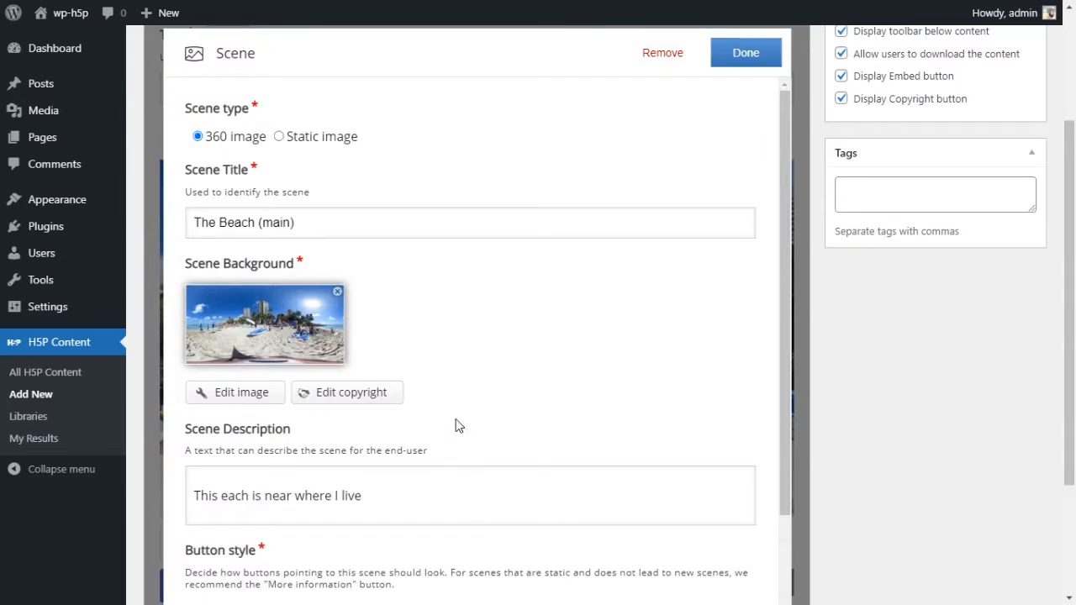
{"action": "scroll", "coordinate": [449, 375], "scroll_direction": "down", "scroll_amount": 3}
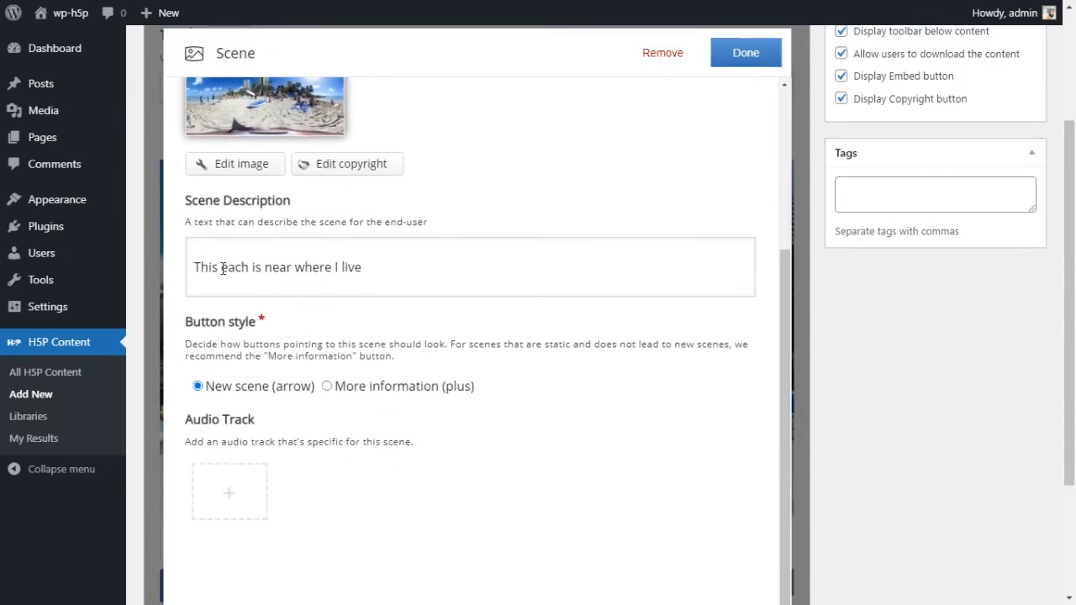
{"action": "left_click", "coordinate": [223, 268]}
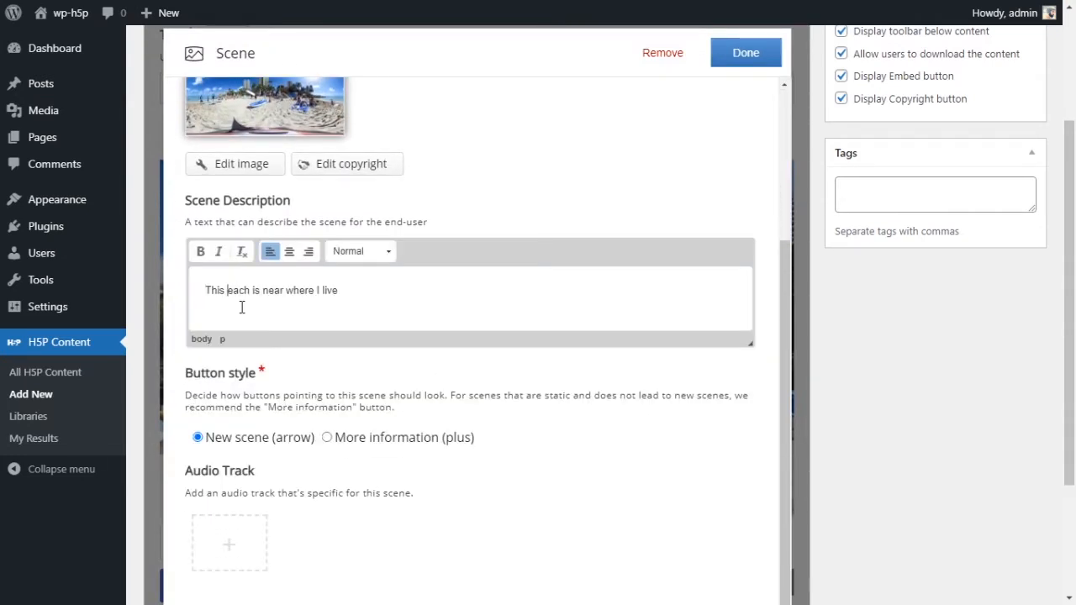
{"action": "type", "text": "b"}
{"action": "left_click", "coordinate": [765, 61]}
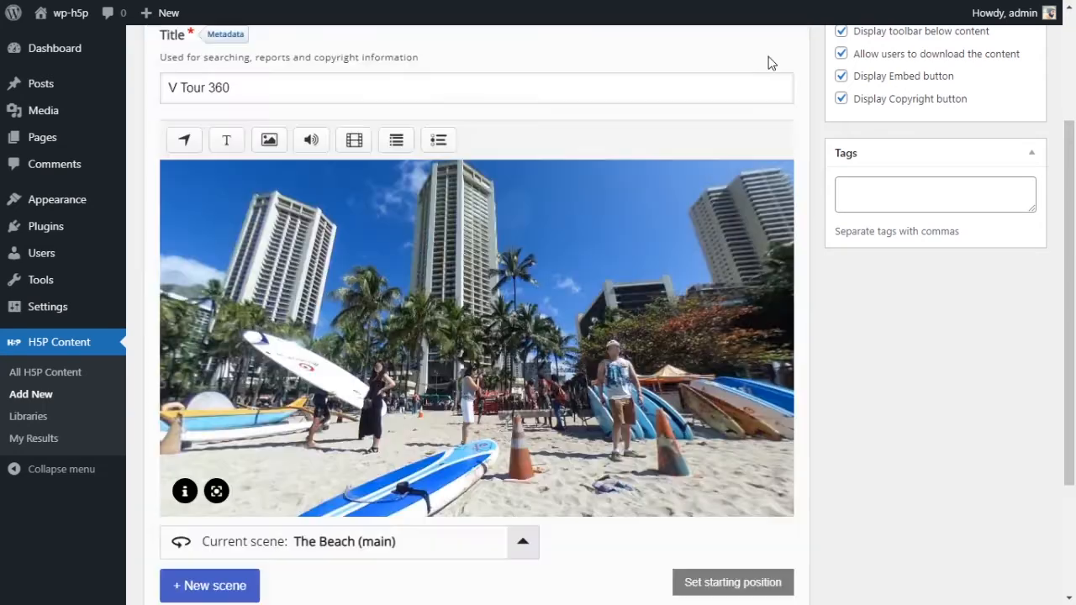
- Look around the beach scene, view its corrected description as the end-user sees it, and close the description
{"action": "left_click_drag", "start_coordinate": [555, 347], "coordinate": [328, 378]}
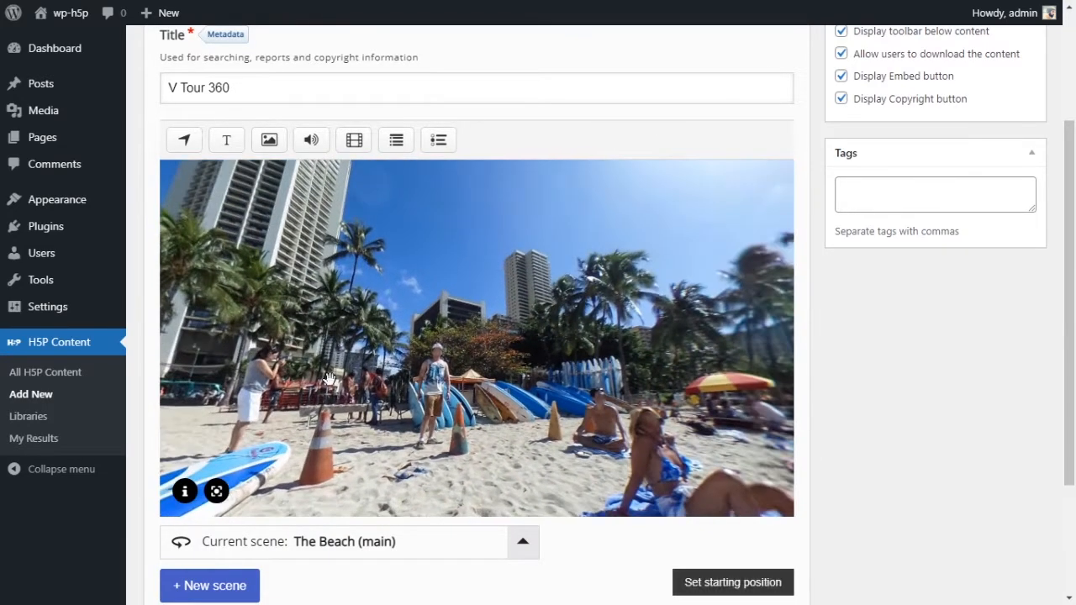
{"action": "left_click", "coordinate": [186, 492]}
{"action": "left_click_drag", "start_coordinate": [295, 347], "coordinate": [413, 338]}
{"action": "left_click", "coordinate": [498, 395]}
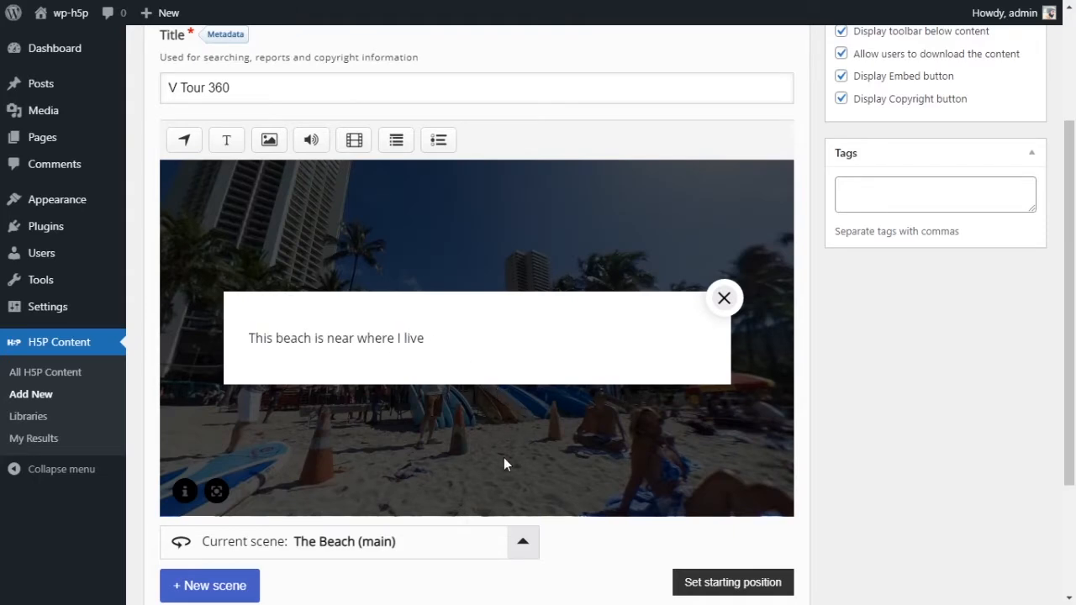
{"action": "left_click", "coordinate": [724, 298]}
- Disable the toolbar below the content in the display options and create the virtual tour
{"action": "scroll", "coordinate": [638, 364], "scroll_direction": "down", "scroll_amount": 1}
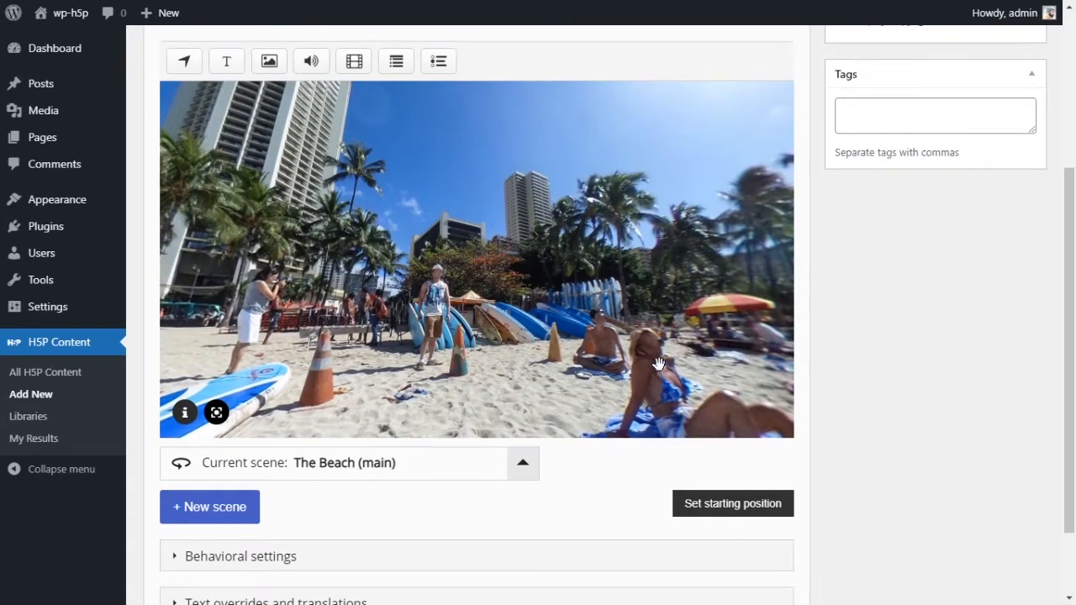
{"action": "scroll", "coordinate": [706, 386], "scroll_direction": "up", "scroll_amount": 3}
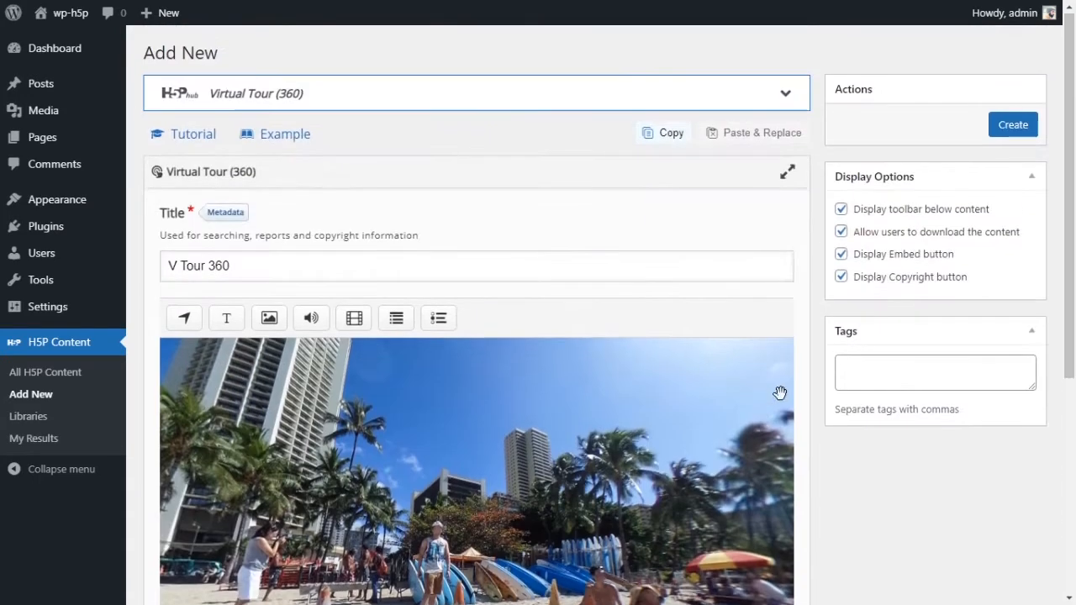
{"action": "left_click", "coordinate": [841, 210]}
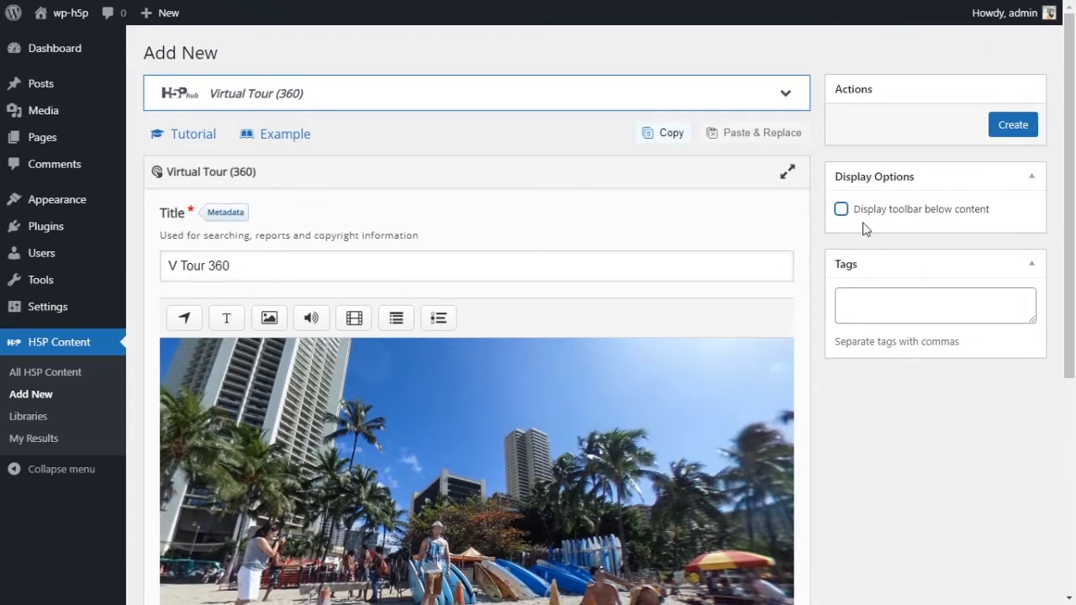
{"action": "scroll", "coordinate": [871, 265], "scroll_direction": "down", "scroll_amount": 2}
{"action": "scroll", "coordinate": [899, 268], "scroll_direction": "up", "scroll_amount": 2}
{"action": "left_click", "coordinate": [1012, 128]}
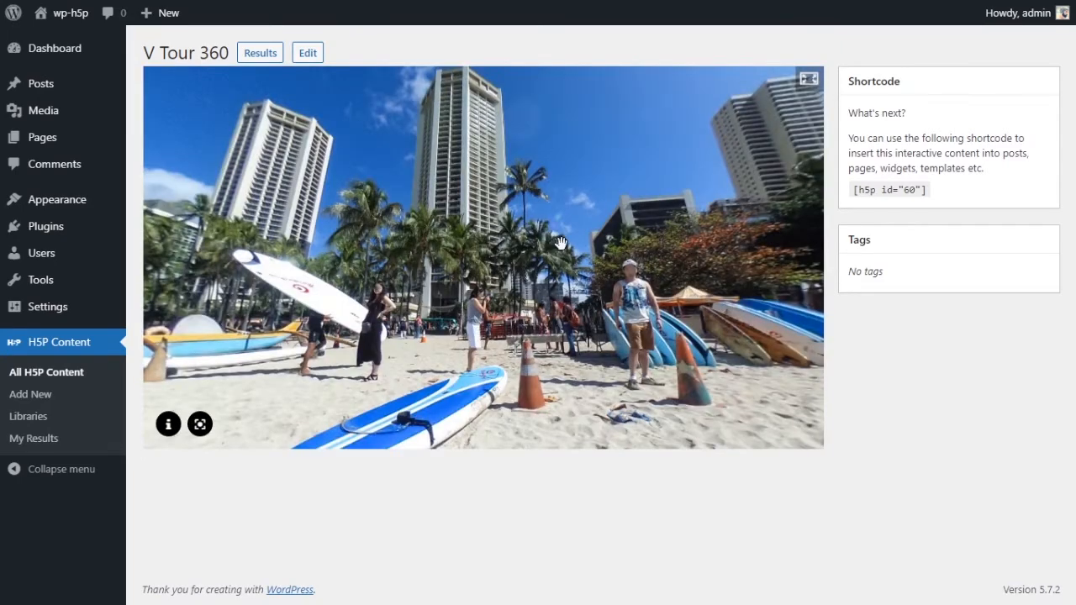
- Check the created tour by looking around, viewing the scene description and resetting the view, and reopen the tour for editing
{"action": "left_click_drag", "start_coordinate": [670, 252], "coordinate": [420, 425]}
{"action": "left_click", "coordinate": [169, 425]}
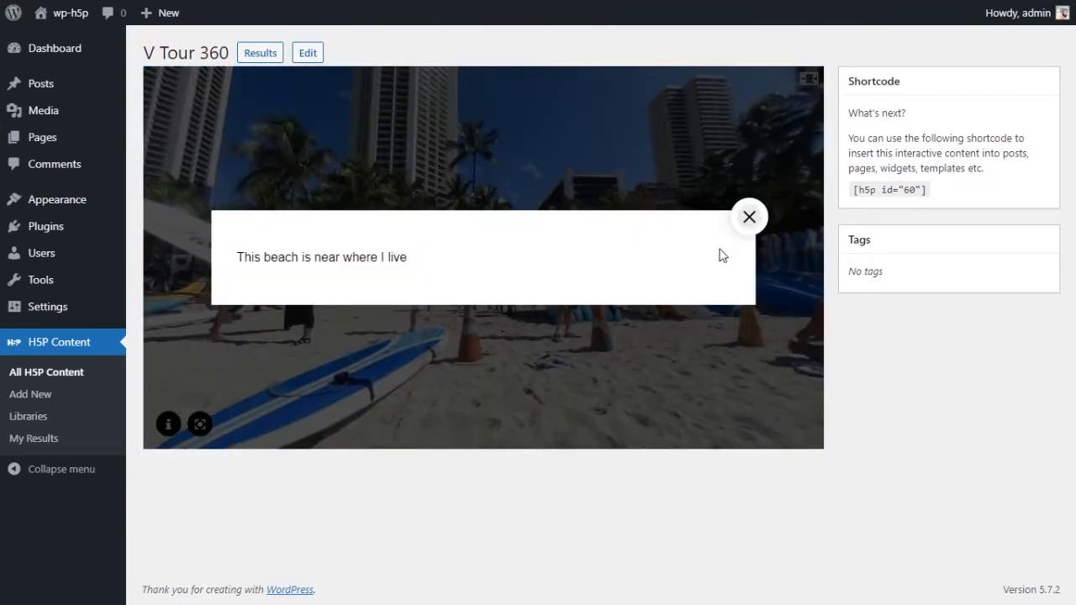
{"action": "left_click", "coordinate": [749, 217]}
{"action": "left_click", "coordinate": [200, 424]}
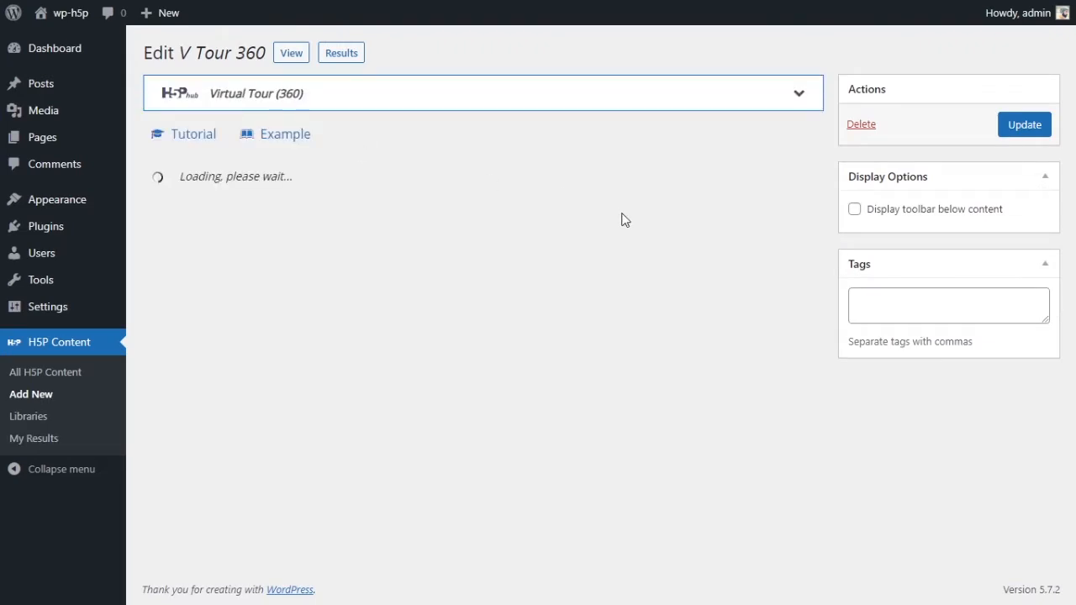
- View the list of scenes in the tour and close it
{"action": "scroll", "coordinate": [651, 206], "scroll_direction": "down", "scroll_amount": 4}
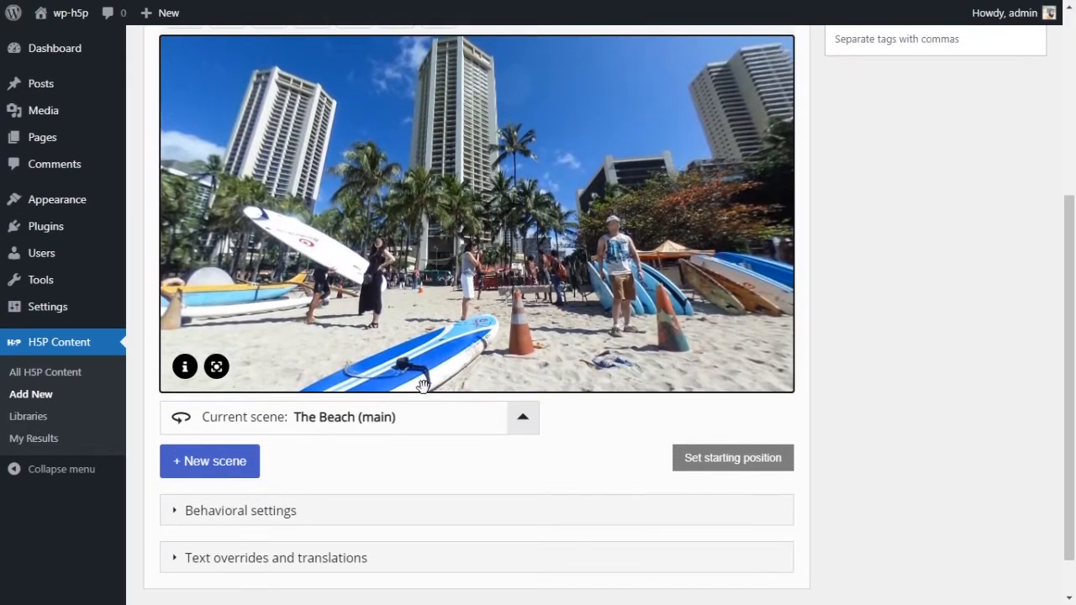
{"action": "left_click", "coordinate": [408, 428]}
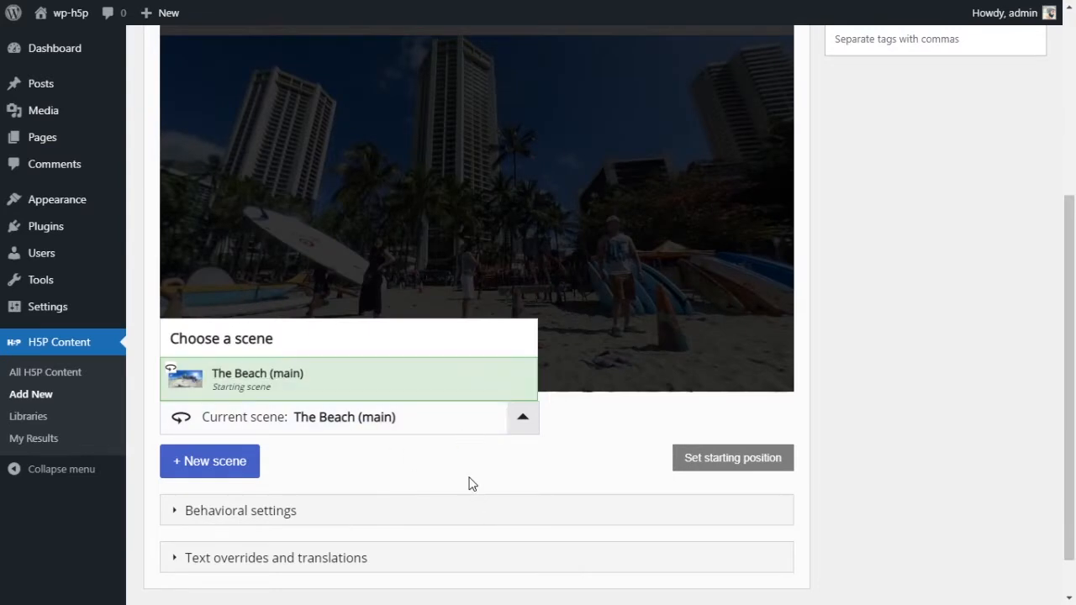
{"action": "left_click", "coordinate": [513, 431]}
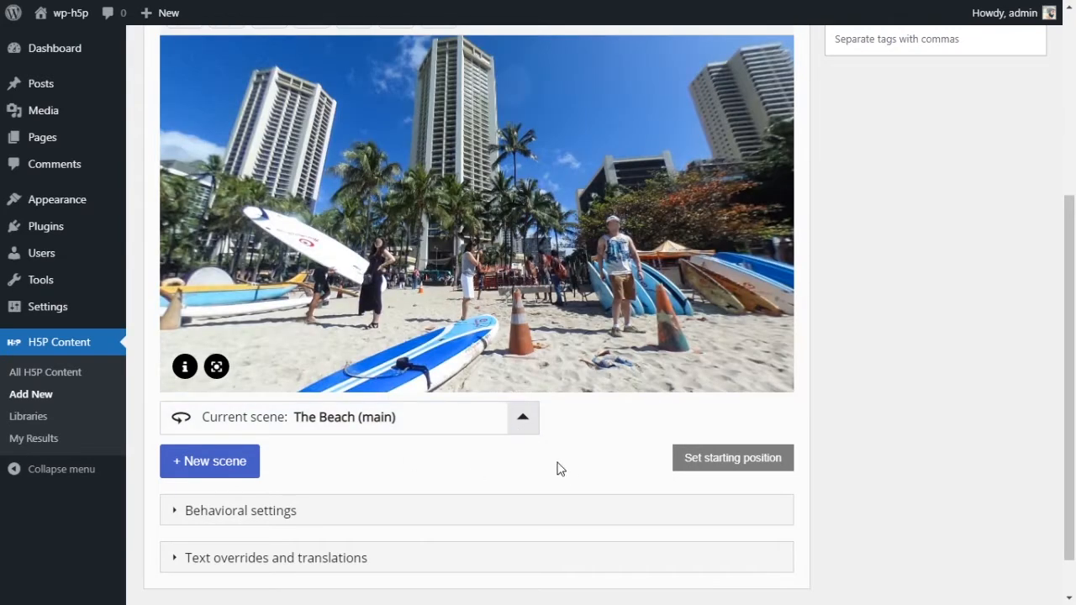
- Add a new 360 image scene titled "Ocean" and upload the underwater coral reef picture as its background
{"action": "left_click", "coordinate": [233, 469]}
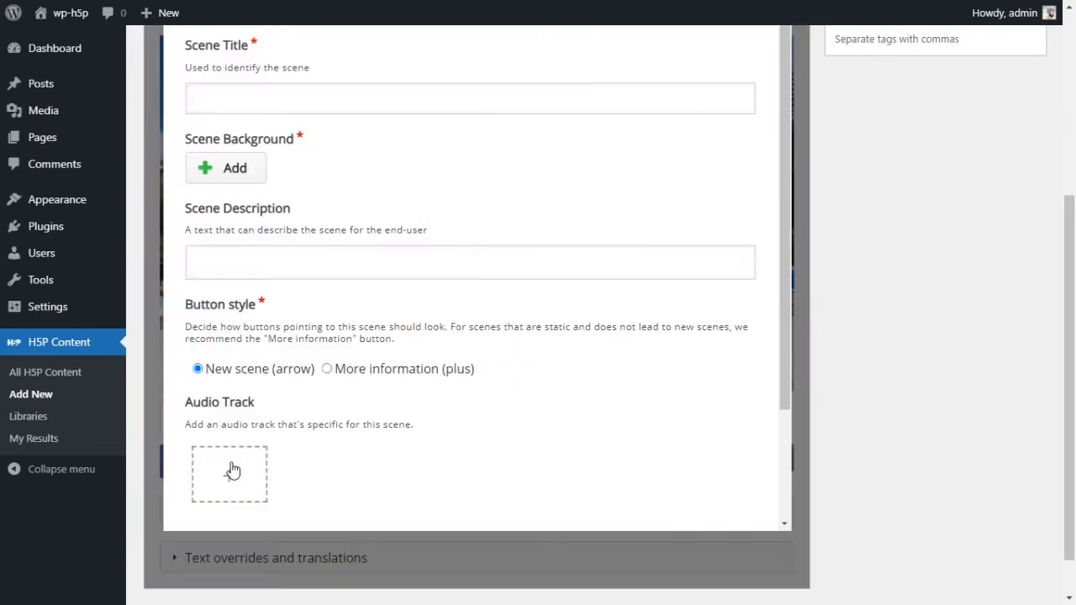
{"action": "left_click", "coordinate": [298, 102]}
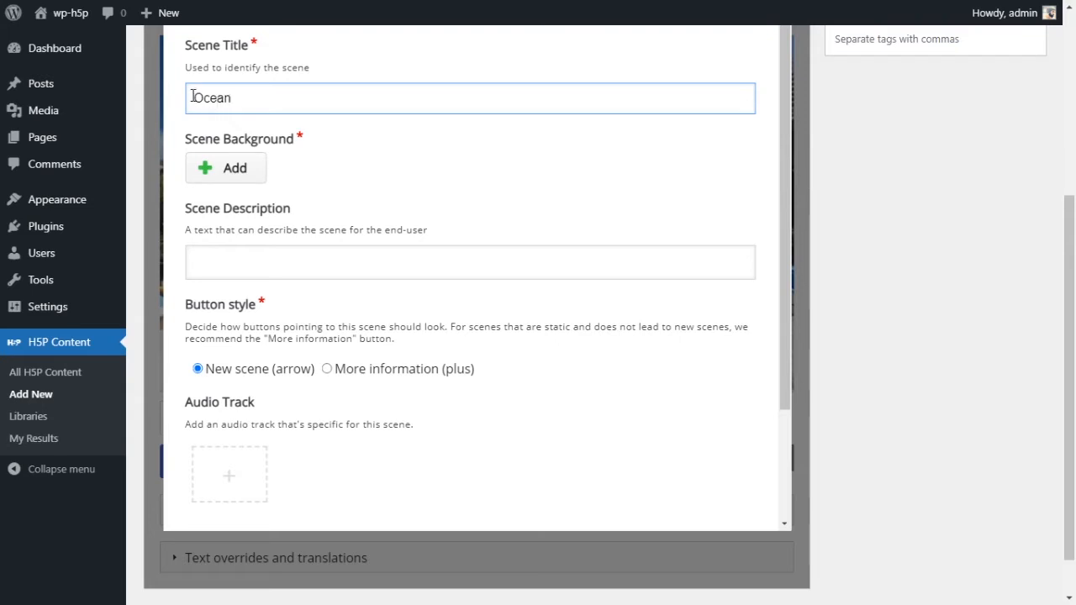
{"action": "left_click", "coordinate": [240, 169]}
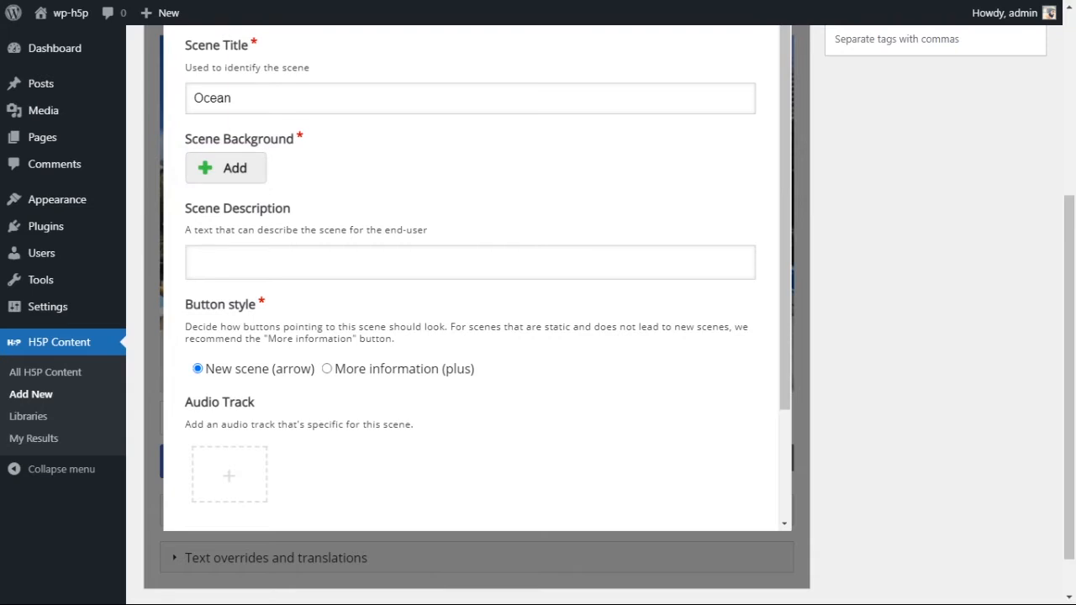
{"action": "scroll", "coordinate": [471, 278], "scroll_direction": "up", "scroll_amount": 2}
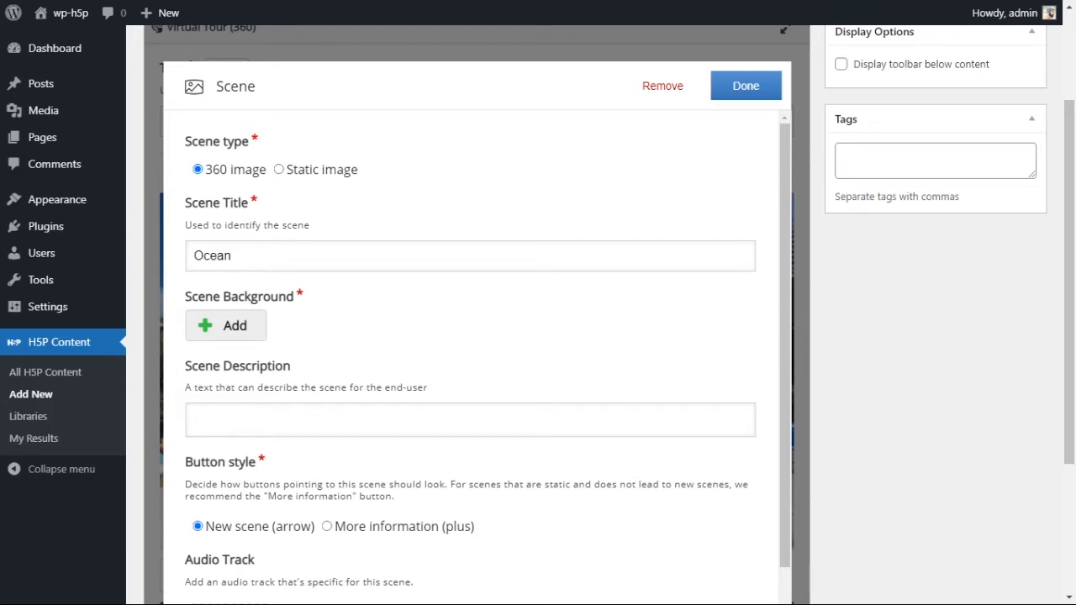
- Set the Ocean scene's description to "This is a beautiful coral reef near the beach"
{"action": "scroll", "coordinate": [474, 379], "scroll_direction": "down", "scroll_amount": 1}
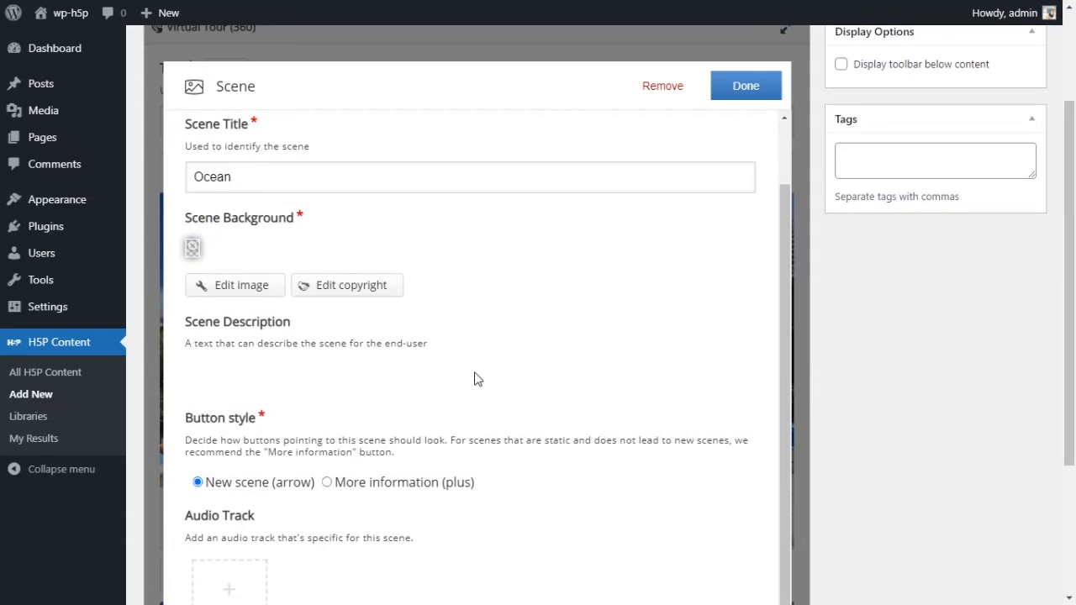
{"action": "type", "text": "This i"}
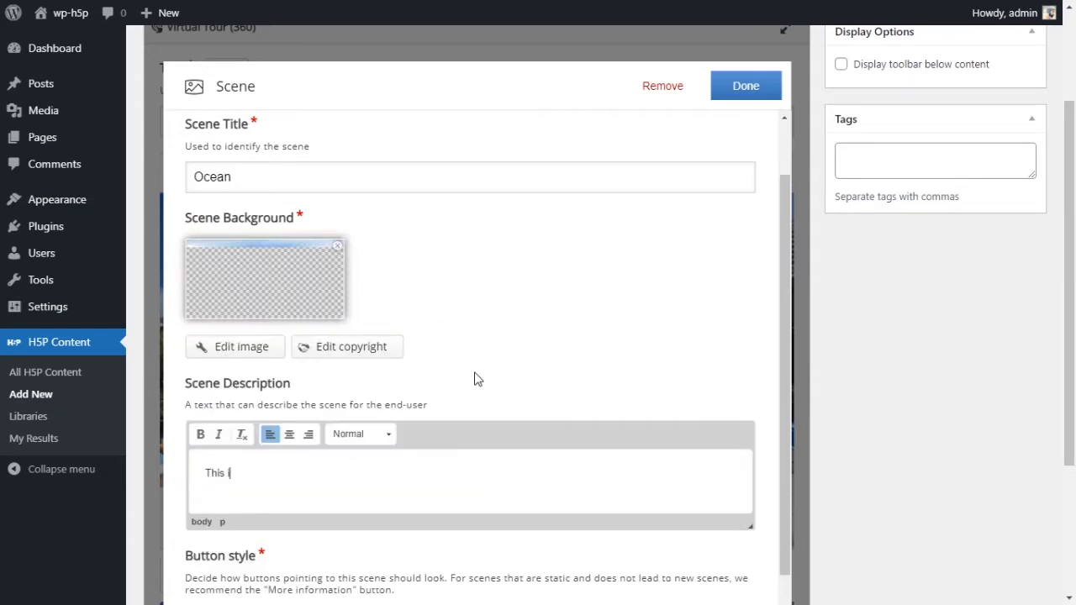
{"action": "type", "text": "s a beautiful coral reef near the beach"}
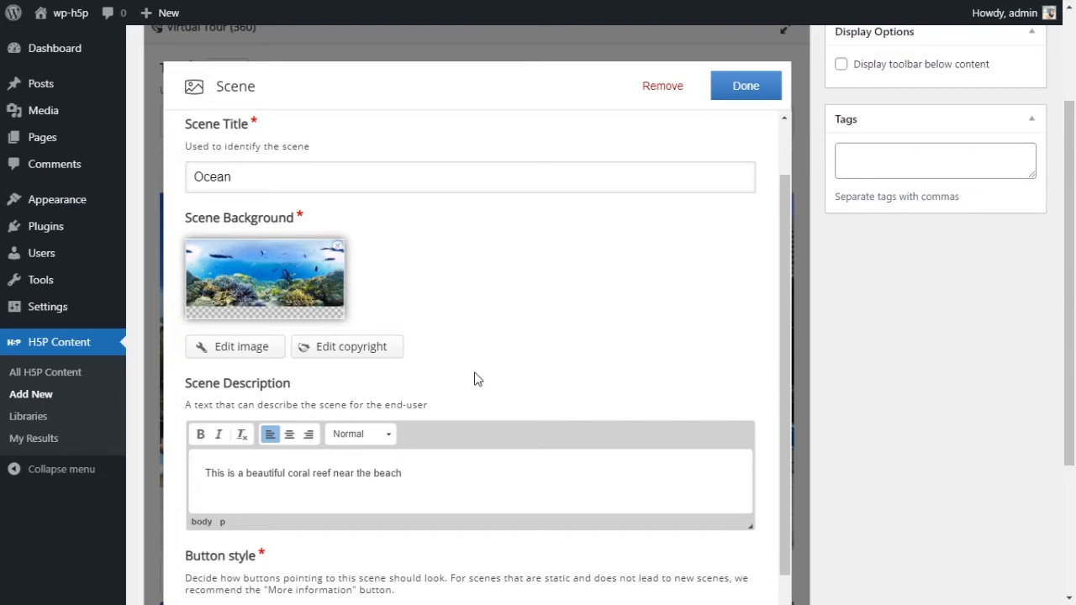
- Start adding an audio track to the Ocean scene and examine its file upload, link and audio recorder options
{"action": "scroll", "coordinate": [471, 261], "scroll_direction": "down", "scroll_amount": 4}
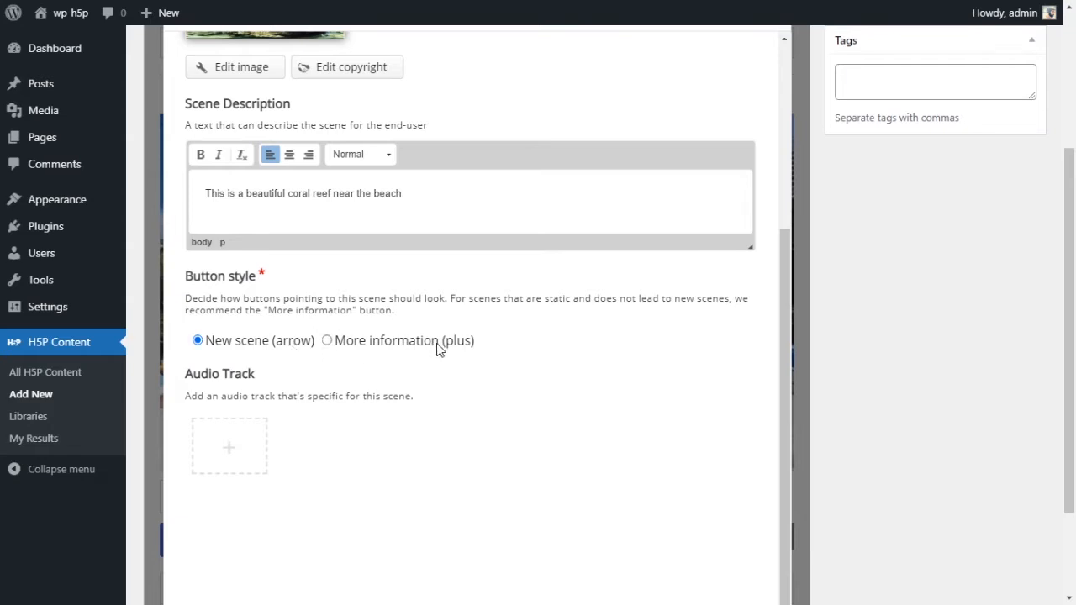
{"action": "left_click", "coordinate": [243, 456]}
{"action": "scroll", "coordinate": [497, 379], "scroll_direction": "down", "scroll_amount": 3}
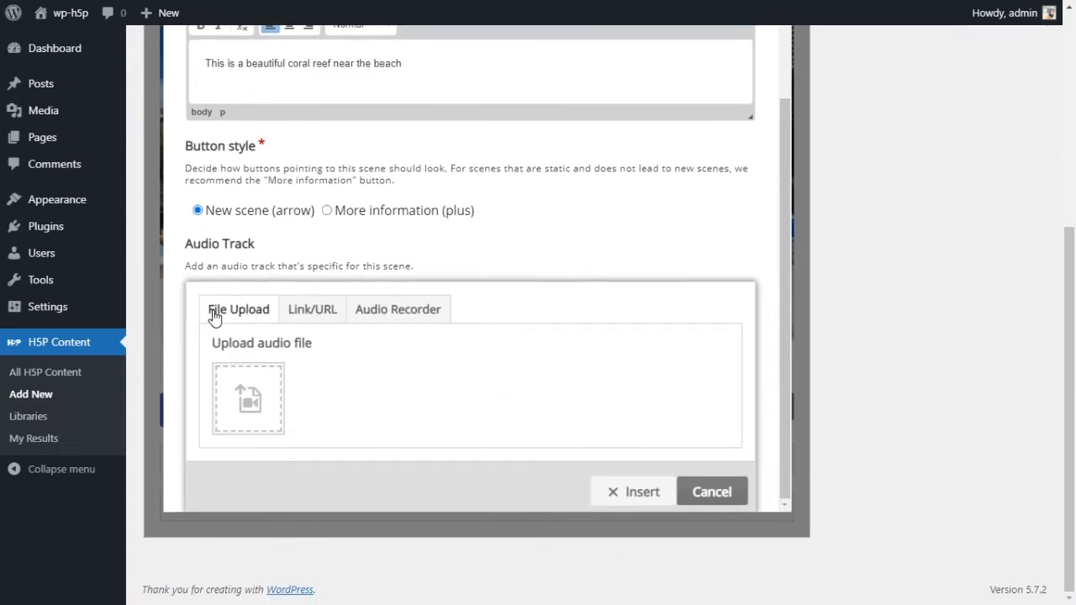
{"action": "left_click", "coordinate": [286, 311]}
{"action": "left_click", "coordinate": [378, 325]}
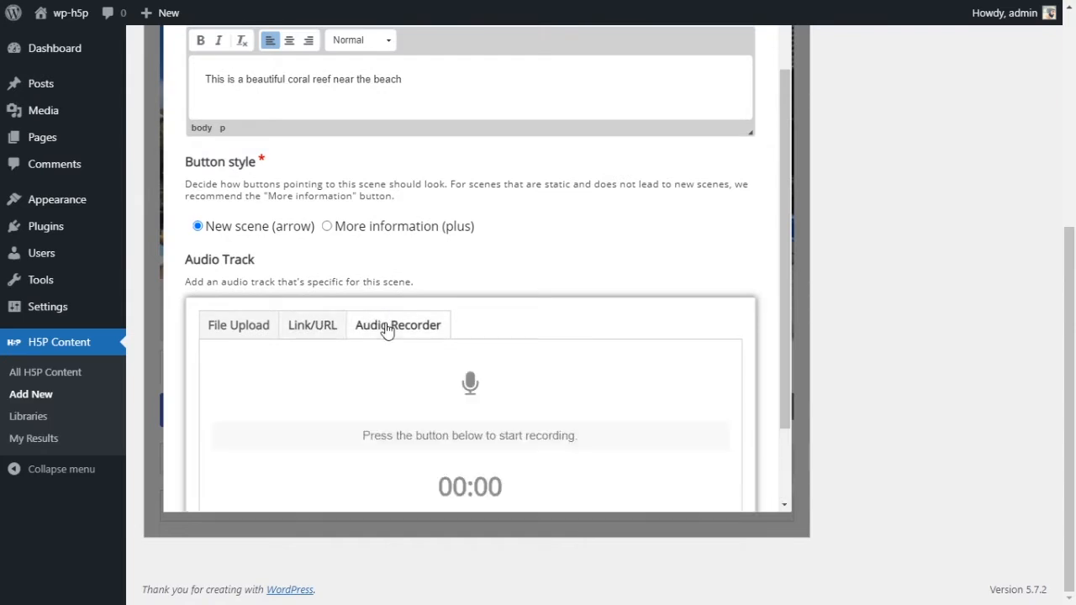
{"action": "scroll", "coordinate": [593, 399], "scroll_direction": "down", "scroll_amount": 1}
{"action": "scroll", "coordinate": [630, 393], "scroll_direction": "down", "scroll_amount": 1}
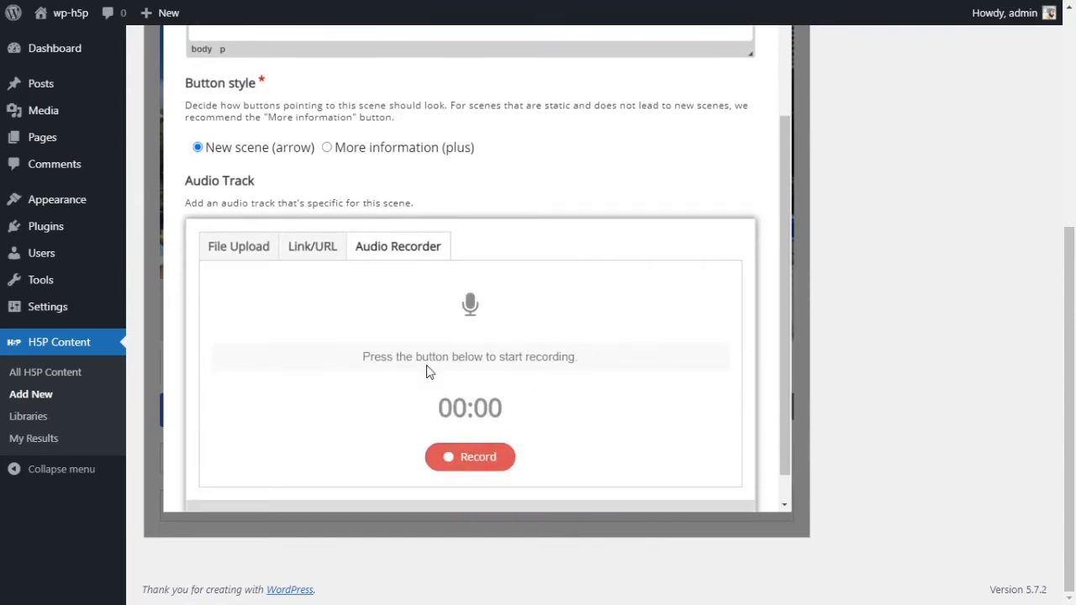
- Upload an MPEG audio file as the Ocean scene's audio track and save the scene
{"action": "left_click", "coordinate": [216, 254]}
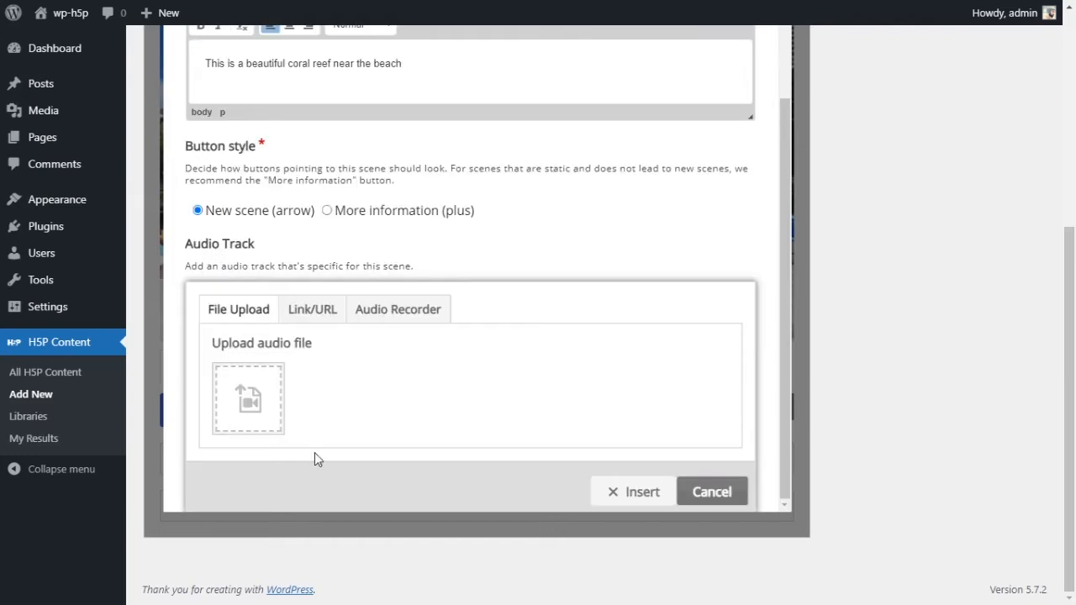
{"action": "left_click", "coordinate": [260, 397]}
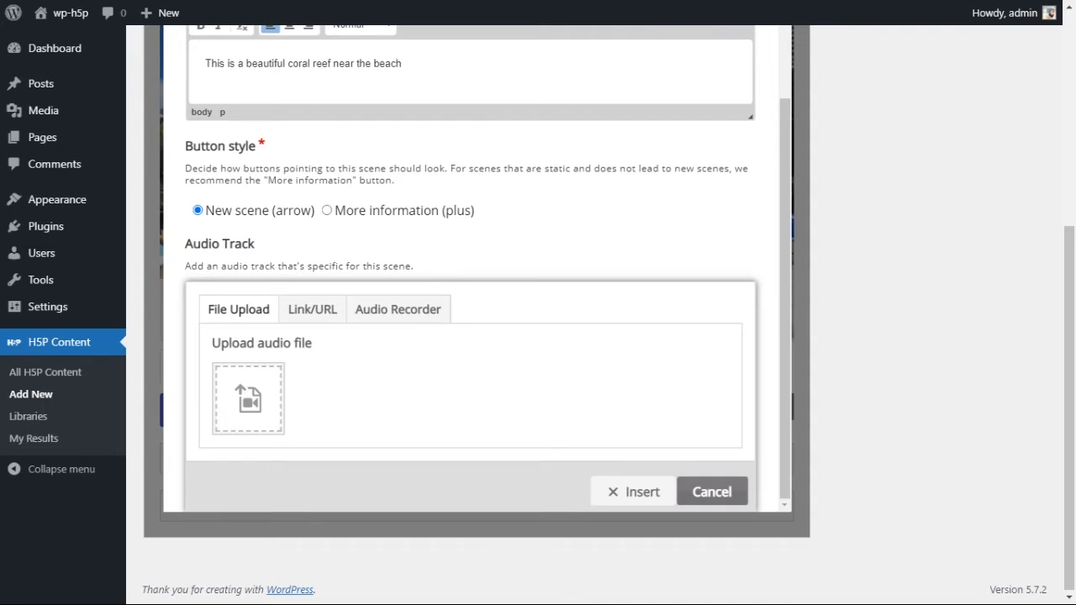
{"action": "left_click", "coordinate": [522, 351]}
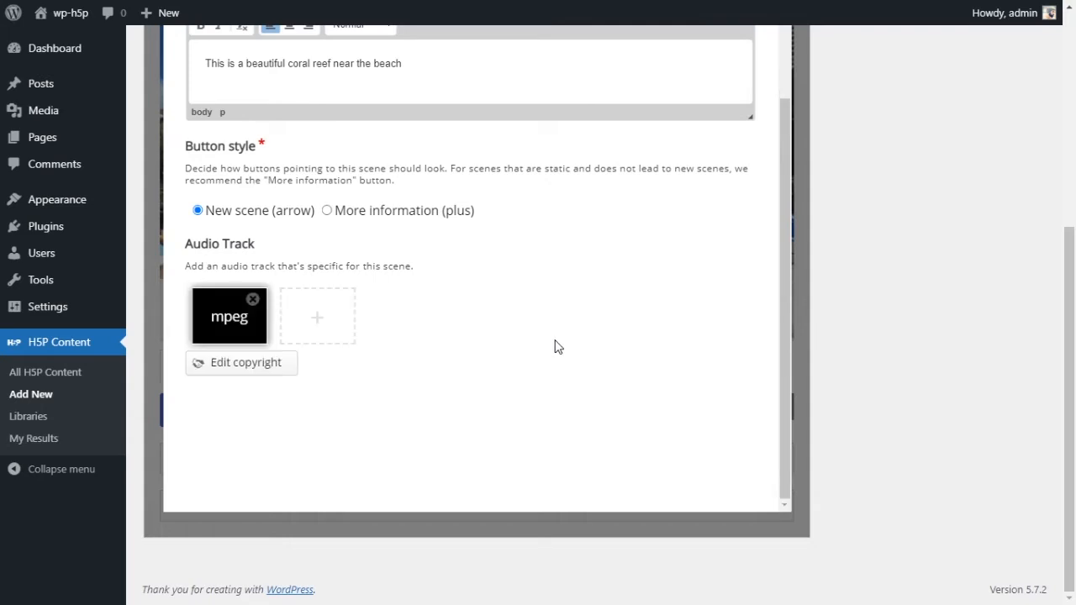
{"action": "scroll", "coordinate": [719, 369], "scroll_direction": "up", "scroll_amount": 8}
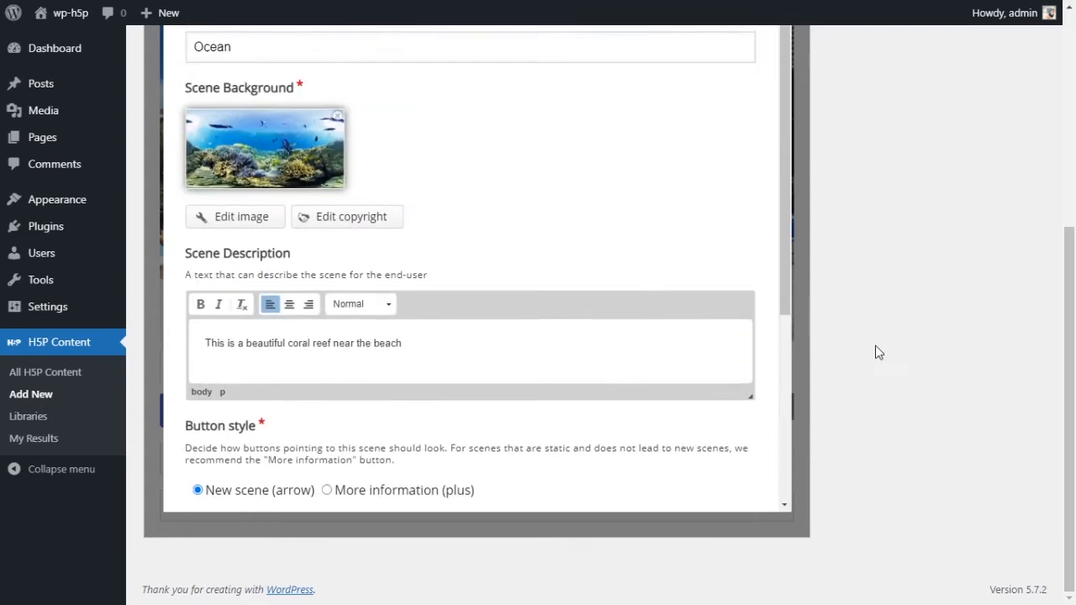
{"action": "scroll", "coordinate": [841, 355], "scroll_direction": "up", "scroll_amount": 3}
{"action": "left_click", "coordinate": [736, 126]}
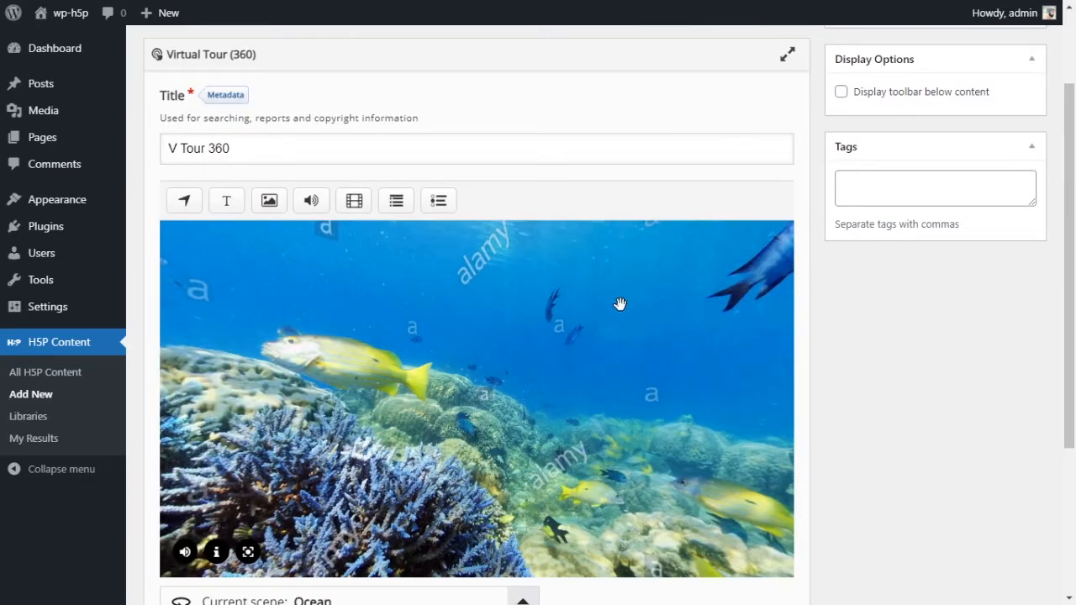
- Look all the way around the Ocean scene to examine how the 360° coral reef picture displays
{"action": "left_click_drag", "start_coordinate": [661, 332], "coordinate": [338, 348]}
{"action": "left_click_drag", "start_coordinate": [633, 352], "coordinate": [384, 371]}
{"action": "left_click_drag", "start_coordinate": [588, 372], "coordinate": [559, 368]}
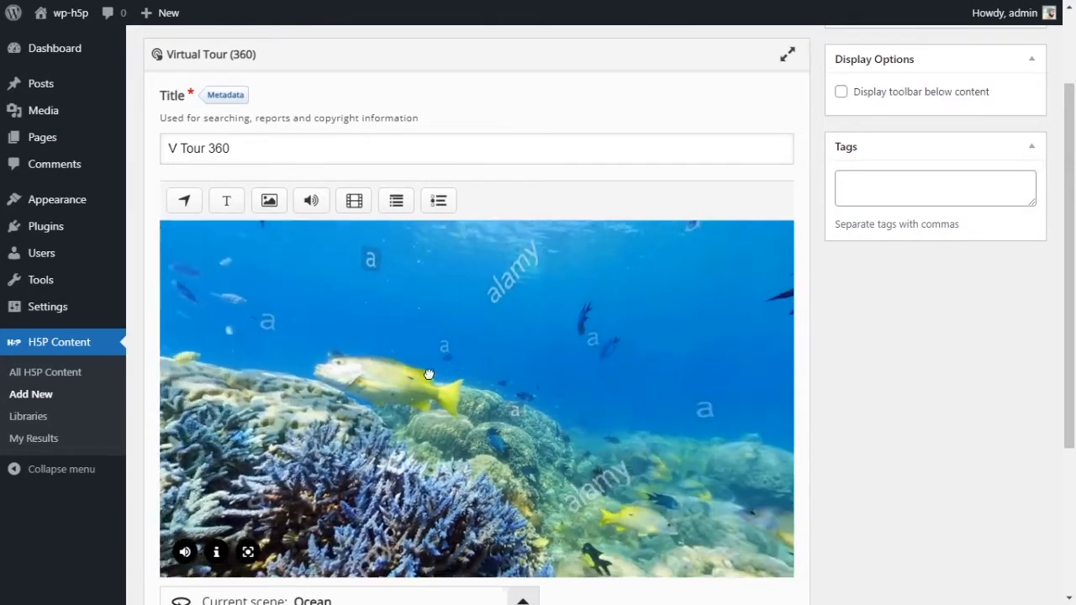
{"action": "scroll", "coordinate": [852, 379], "scroll_direction": "down", "scroll_amount": 2}
{"action": "scroll", "coordinate": [851, 376], "scroll_direction": "up", "scroll_amount": 1}
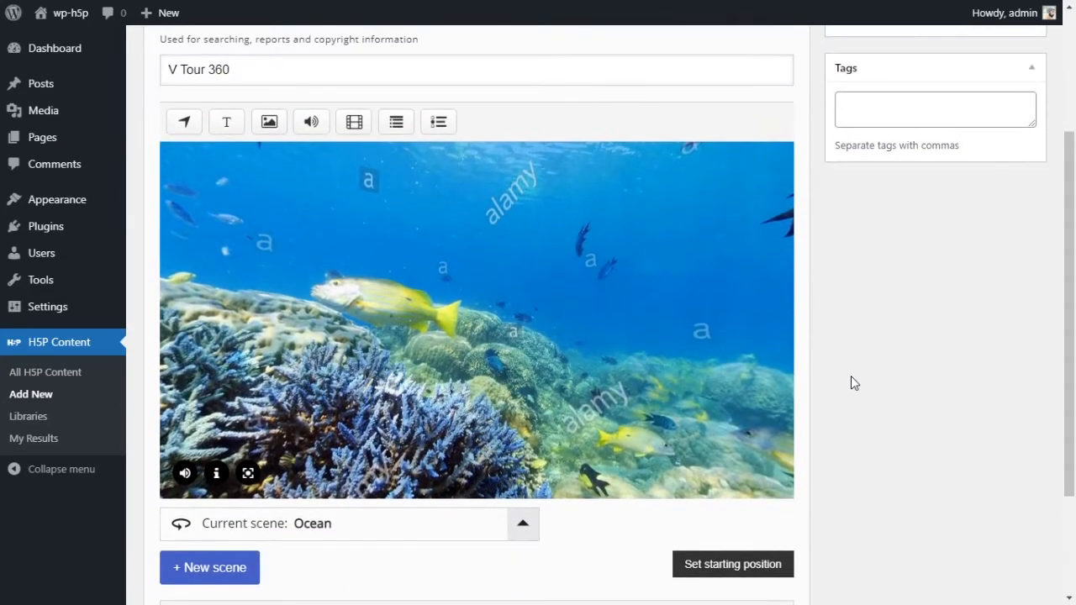
{"action": "left_click_drag", "start_coordinate": [703, 358], "coordinate": [458, 363]}
{"action": "left_click_drag", "start_coordinate": [605, 361], "coordinate": [318, 362]}
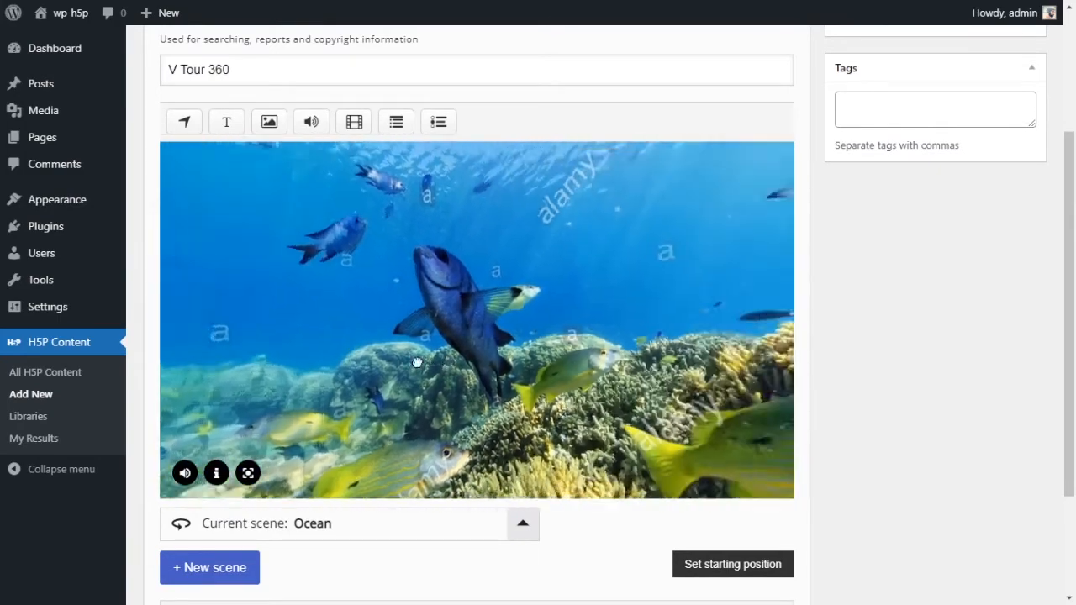
{"action": "left_click_drag", "start_coordinate": [627, 358], "coordinate": [296, 355]}
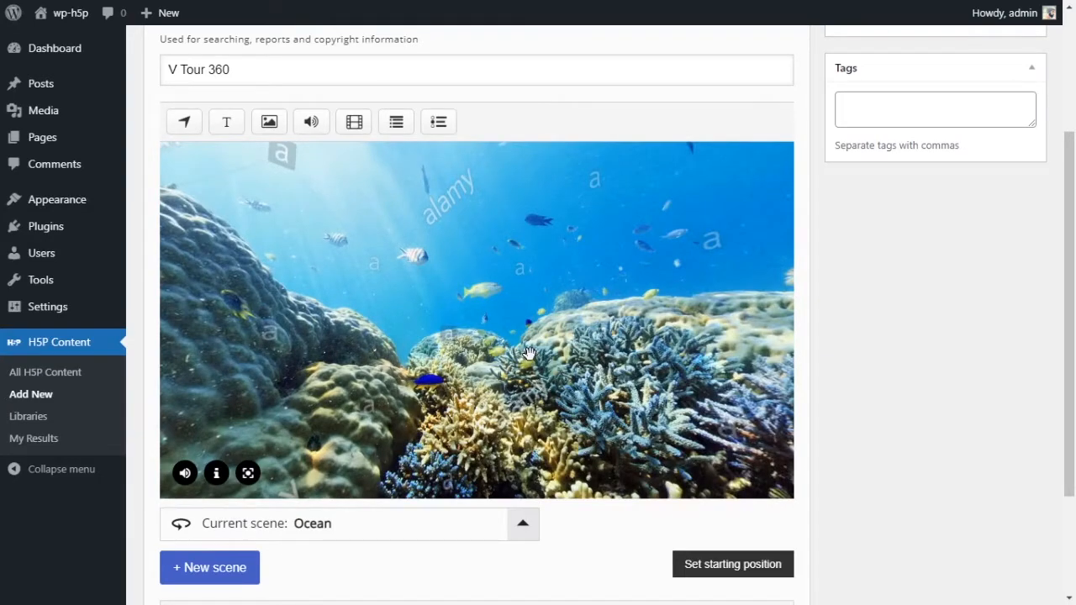
{"action": "left_click_drag", "start_coordinate": [584, 328], "coordinate": [742, 340]}
{"action": "left_click_drag", "start_coordinate": [460, 339], "coordinate": [706, 362]}
{"action": "left_click_drag", "start_coordinate": [376, 367], "coordinate": [580, 357]}
{"action": "left_click_drag", "start_coordinate": [387, 343], "coordinate": [563, 327]}
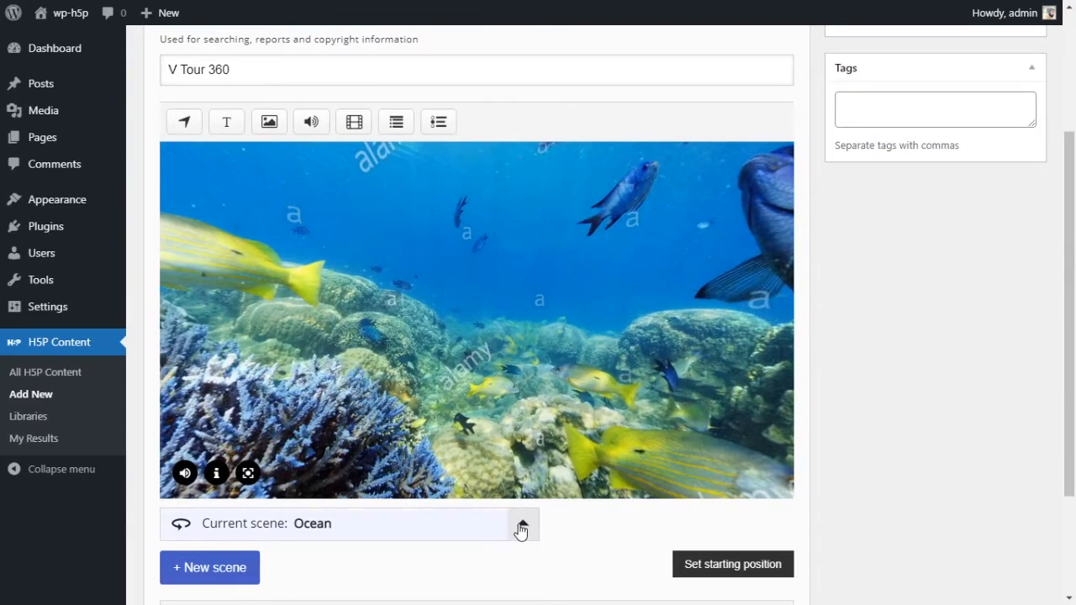
- Switch to the scene "The Beach (main)" to check it, and return to the Ocean scene
{"action": "left_click", "coordinate": [521, 530]}
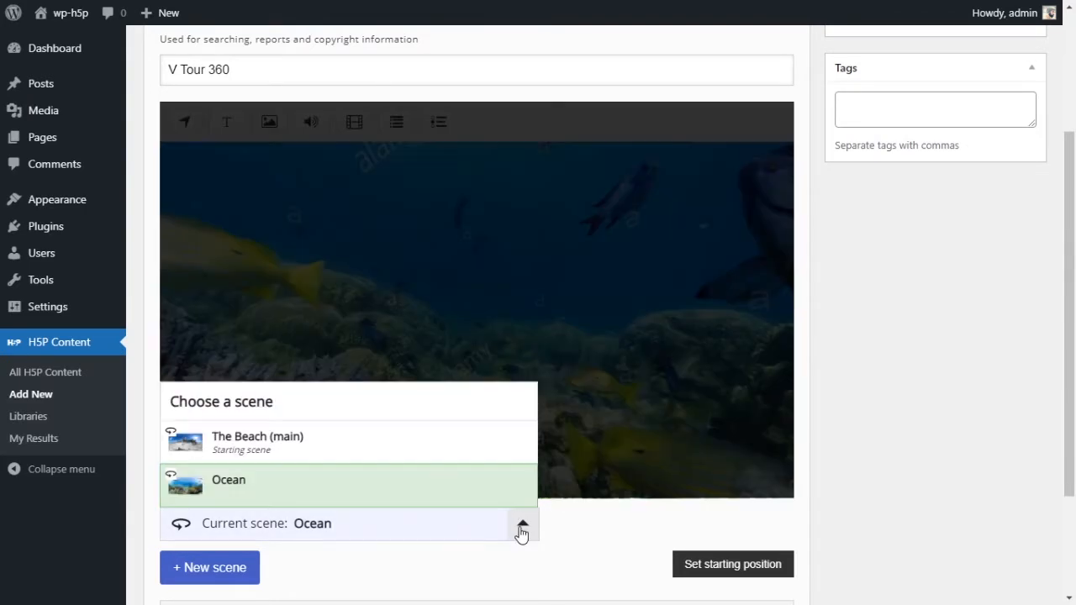
{"action": "left_click", "coordinate": [293, 454]}
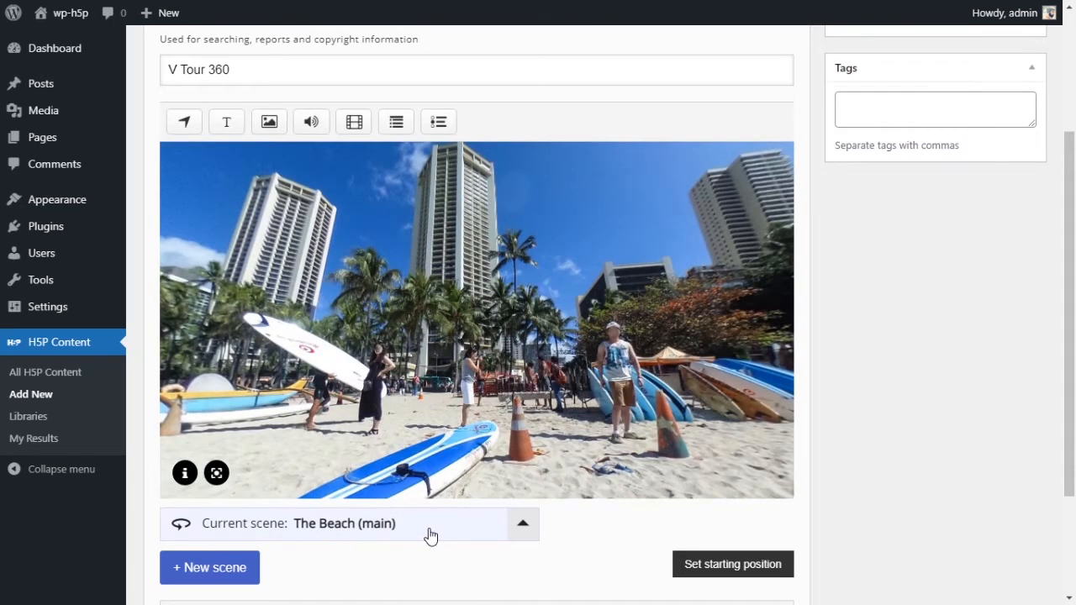
{"action": "left_click", "coordinate": [431, 536]}
{"action": "left_click", "coordinate": [314, 486]}
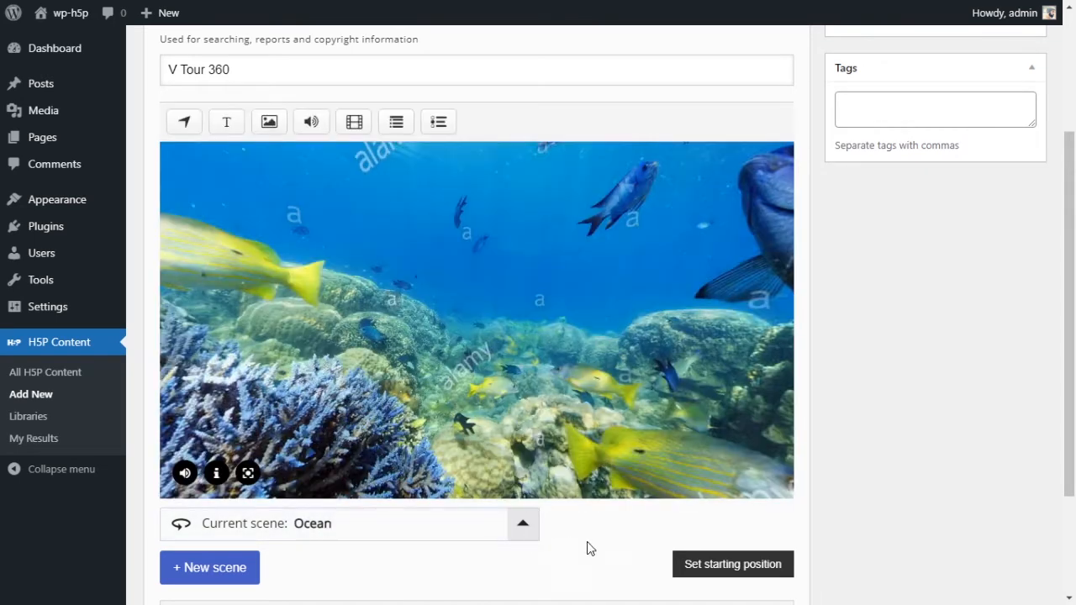
- Set the Ocean scene's starting position to the view with the large dark fish above the coral reef
{"action": "left_click_drag", "start_coordinate": [349, 357], "coordinate": [489, 357]}
{"action": "left_click_drag", "start_coordinate": [385, 338], "coordinate": [661, 343]}
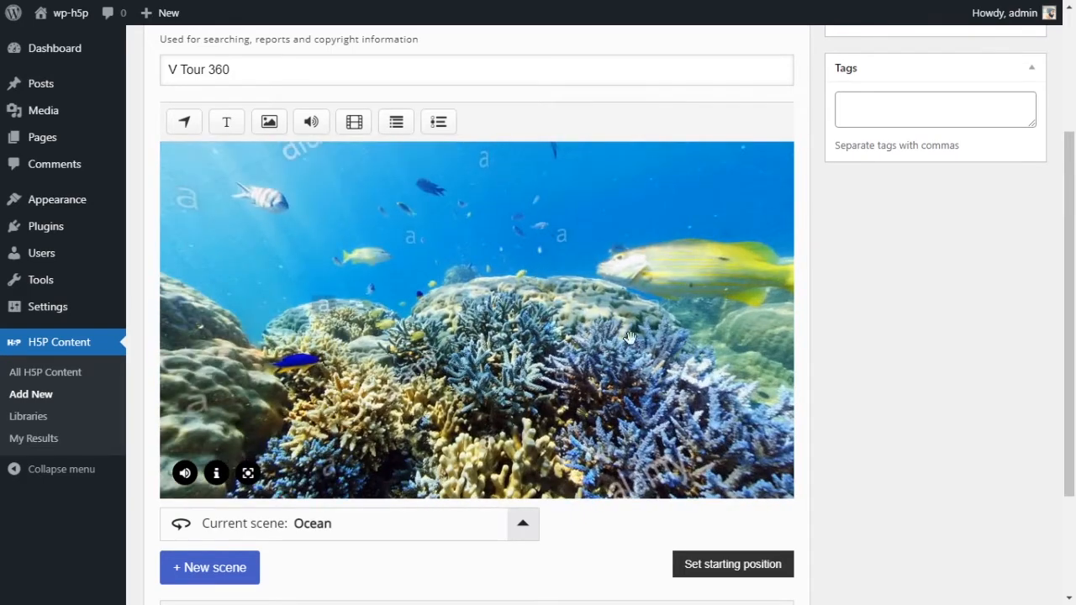
{"action": "left_click_drag", "start_coordinate": [359, 301], "coordinate": [546, 301]}
{"action": "left_click_drag", "start_coordinate": [420, 297], "coordinate": [334, 419]}
{"action": "left_click_drag", "start_coordinate": [475, 387], "coordinate": [470, 389]}
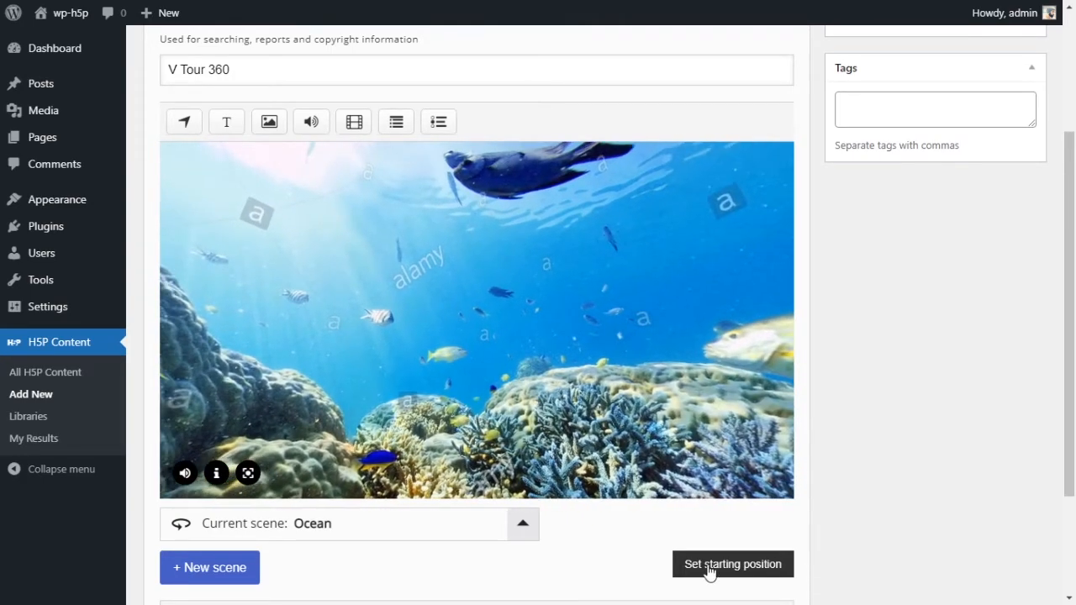
{"action": "left_click", "coordinate": [711, 571]}
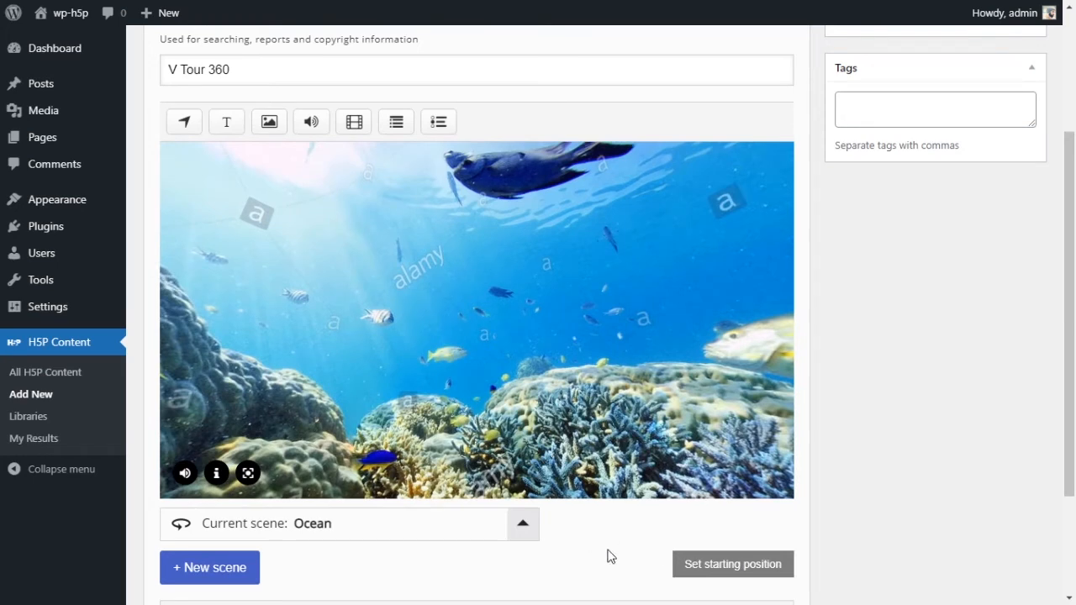
- Test the Ocean scene's description and audio track while looking around, and return to its starting position
{"action": "left_click", "coordinate": [216, 473]}
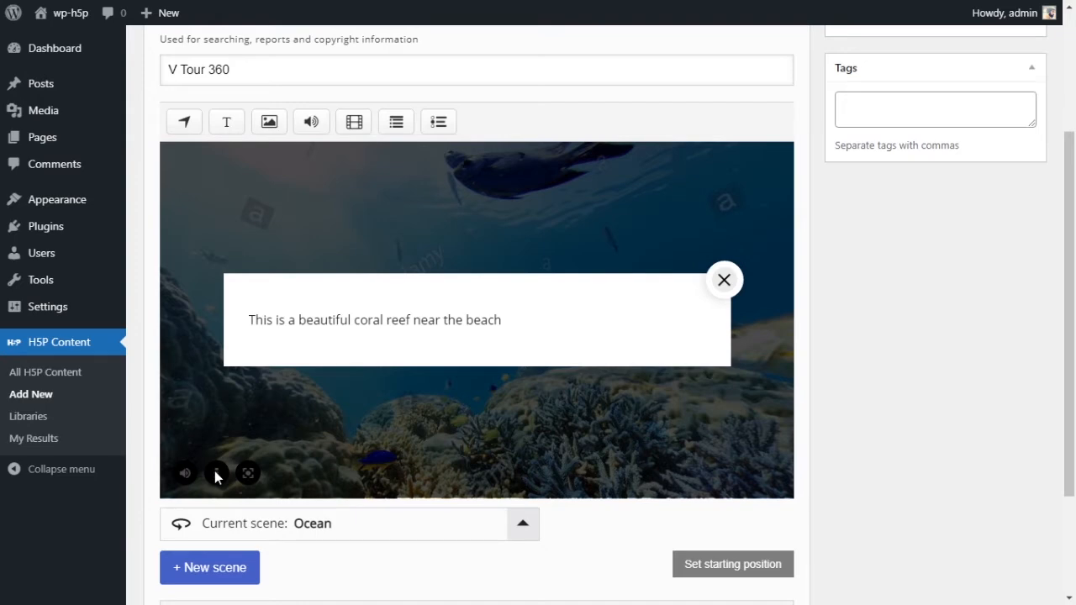
{"action": "left_click", "coordinate": [724, 284]}
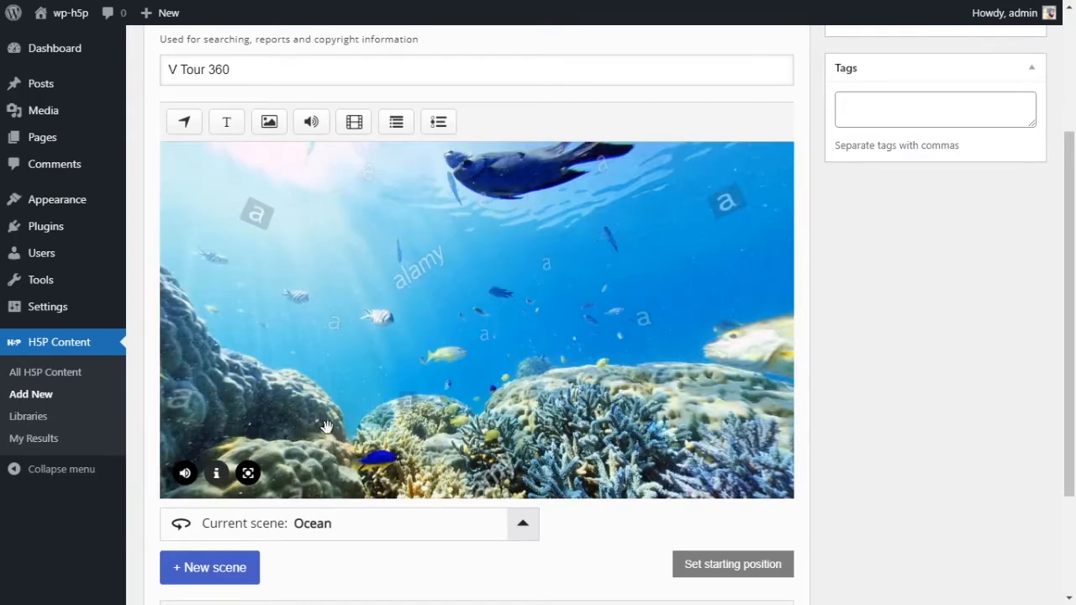
{"action": "left_click", "coordinate": [184, 474]}
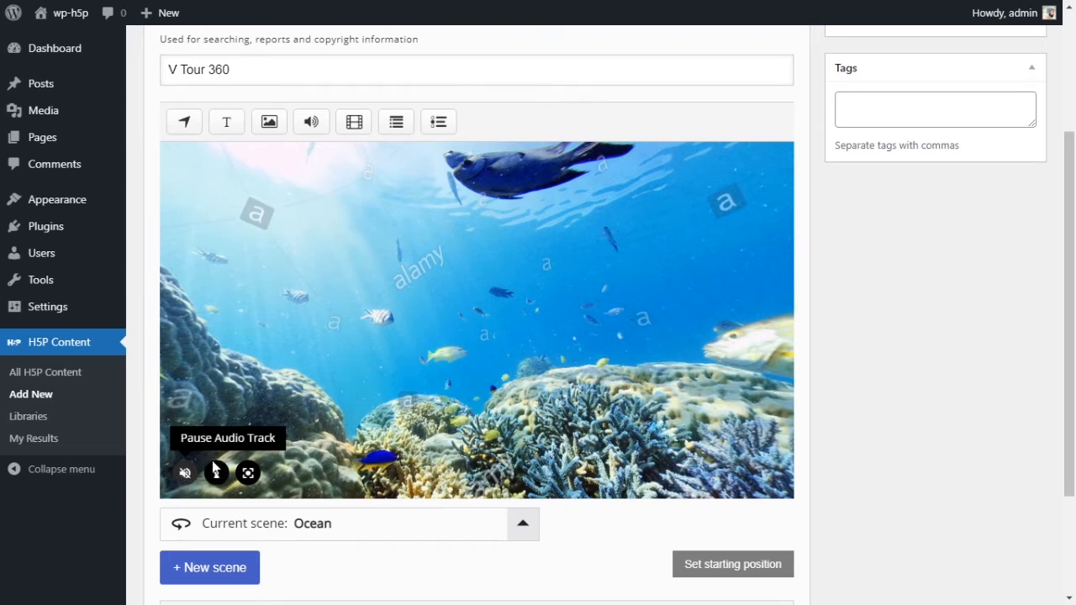
{"action": "mouse_move", "coordinate": [664, 388]}
{"action": "left_mouse_down"}
{"action": "mouse_move", "coordinate": [384, 392]}
{"action": "mouse_move", "coordinate": [344, 375]}
{"action": "mouse_move", "coordinate": [598, 379]}
{"action": "mouse_move", "coordinate": [361, 374]}
{"action": "left_mouse_up"}
{"action": "left_click_drag", "start_coordinate": [580, 372], "coordinate": [335, 373]}
{"action": "left_click_drag", "start_coordinate": [690, 369], "coordinate": [322, 378]}
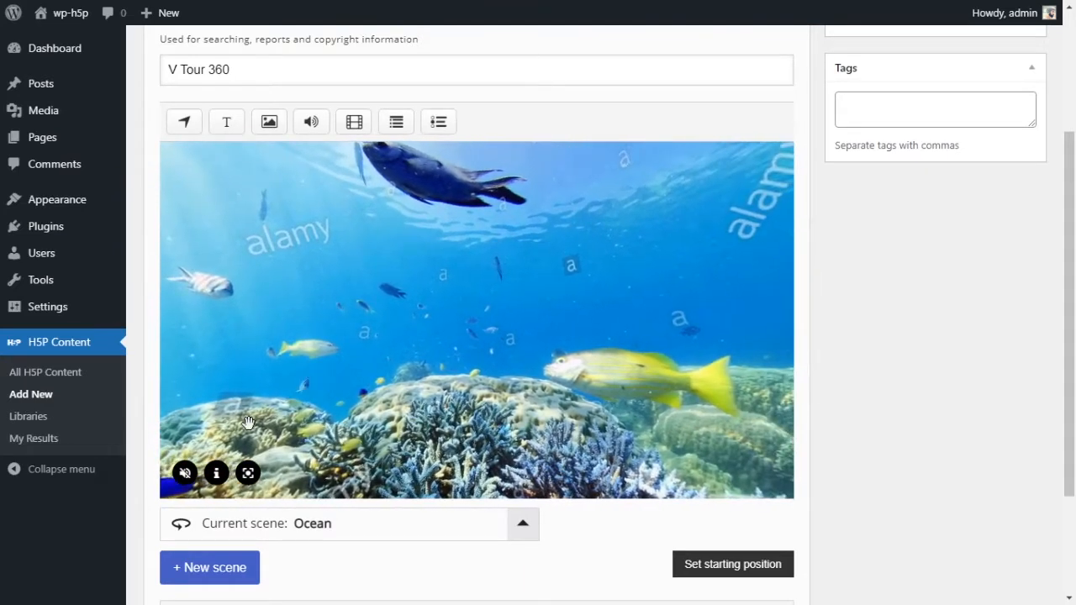
{"action": "left_click", "coordinate": [189, 476]}
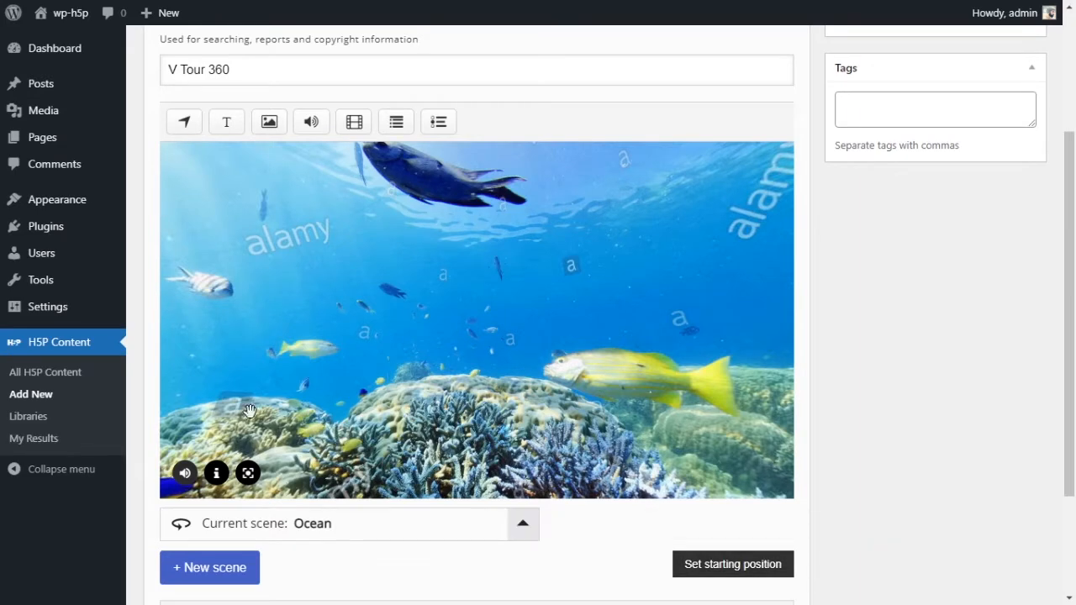
{"action": "left_click", "coordinate": [248, 474]}
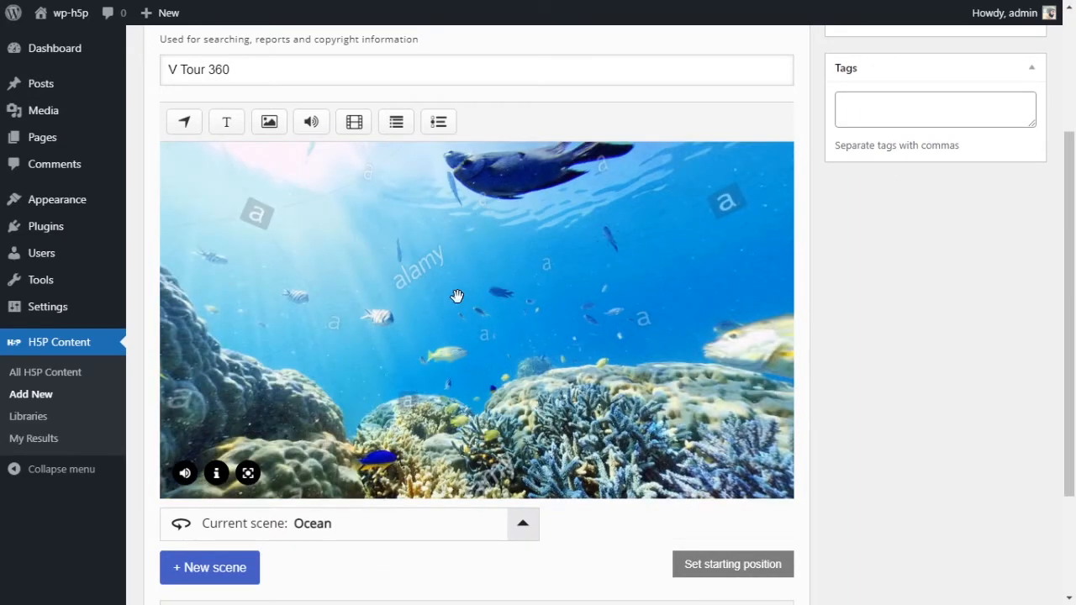
- Switch to the scene "The Beach (main)", look around it and check the list of scenes
{"action": "left_click", "coordinate": [424, 521]}
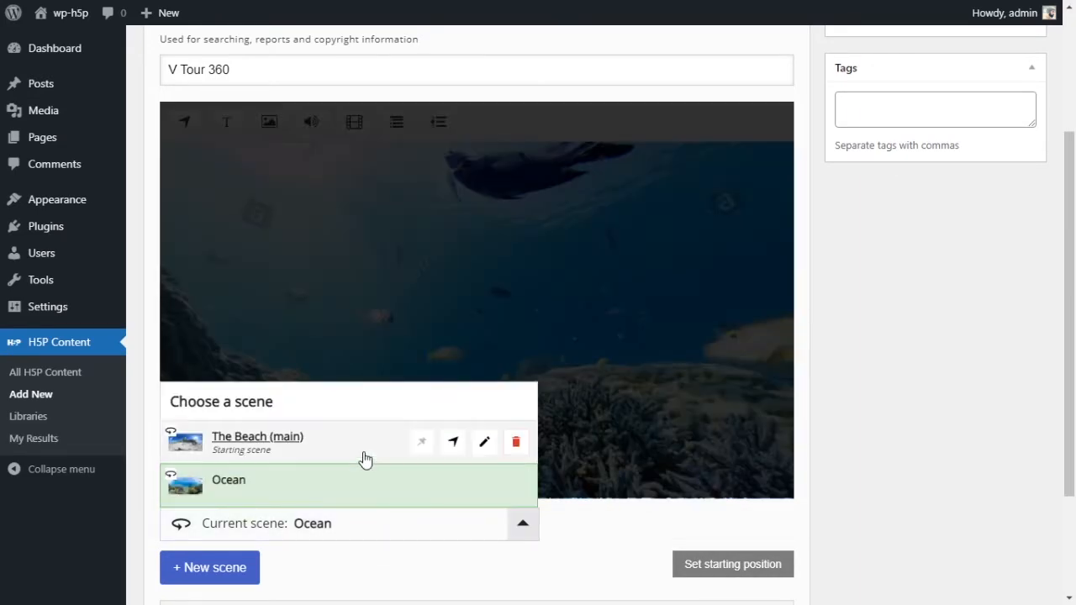
{"action": "left_click", "coordinate": [282, 449]}
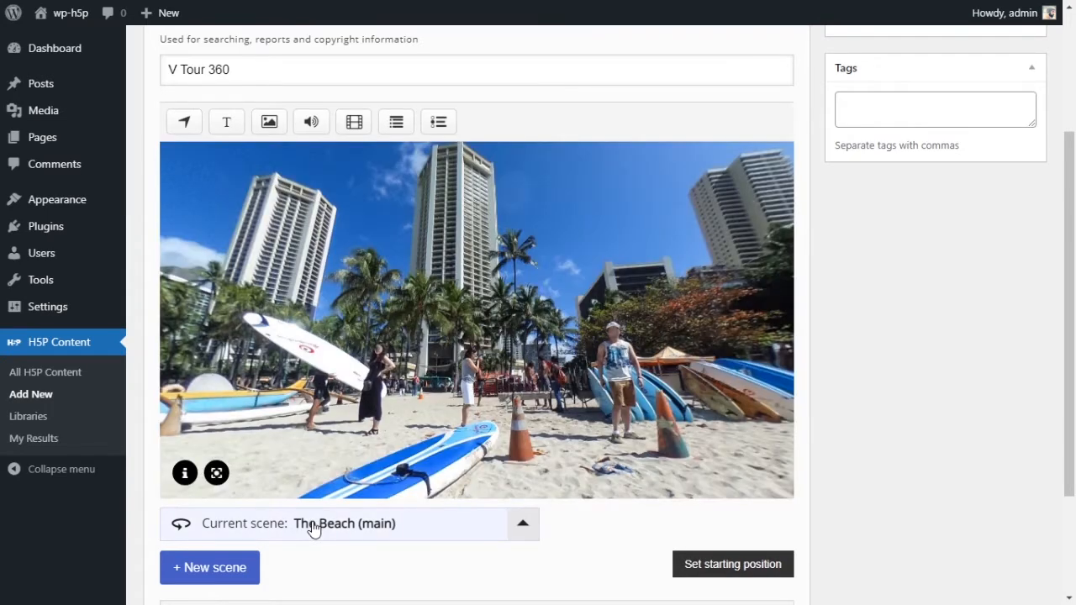
{"action": "left_click_drag", "start_coordinate": [690, 304], "coordinate": [352, 330]}
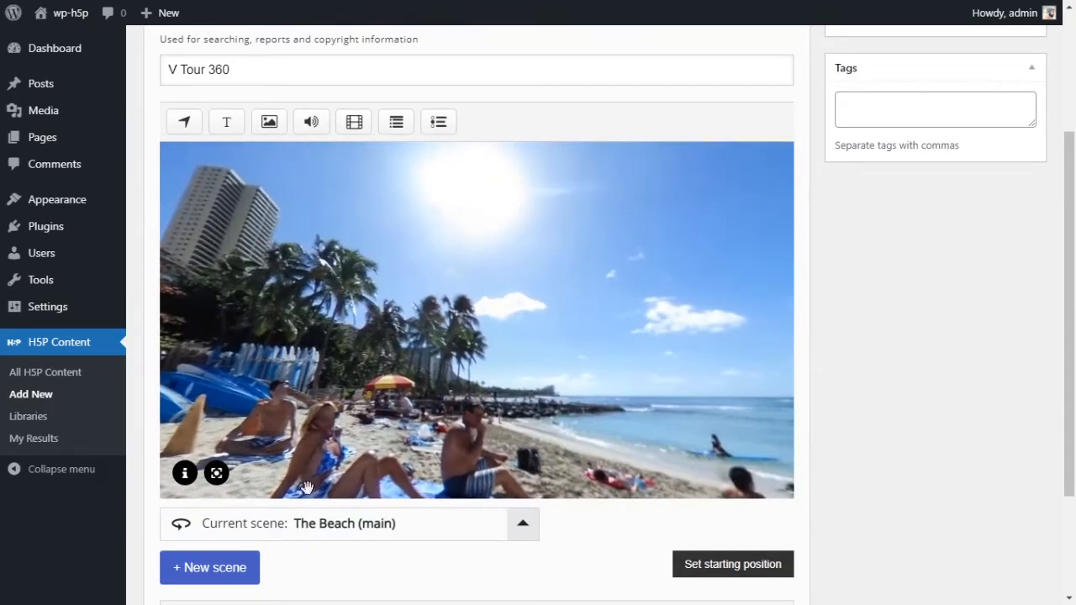
{"action": "left_click_drag", "start_coordinate": [474, 390], "coordinate": [586, 356]}
{"action": "left_click", "coordinate": [386, 527]}
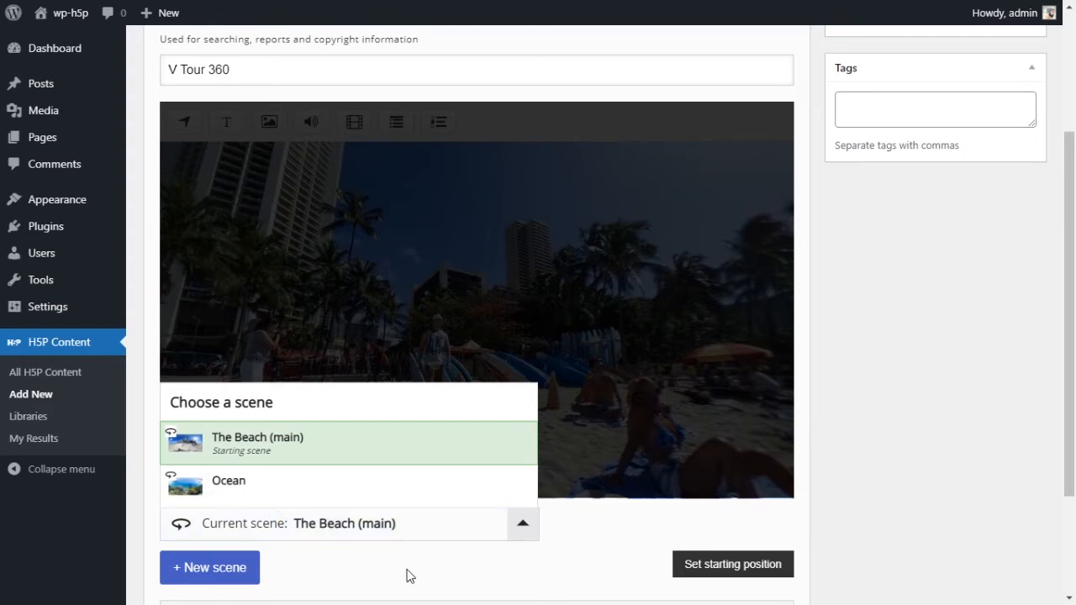
{"action": "left_click", "coordinate": [522, 532]}
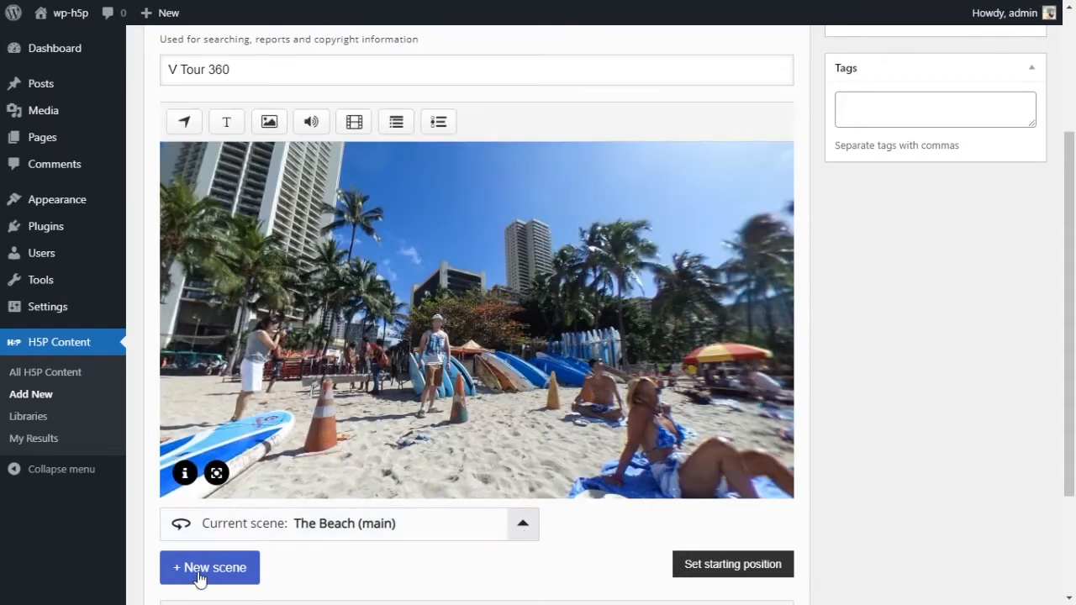
- Add a new 360 image scene titled "My Room" and upload the living room panorama as its background
{"action": "left_click", "coordinate": [201, 577]}
{"action": "left_click", "coordinate": [356, 214]}
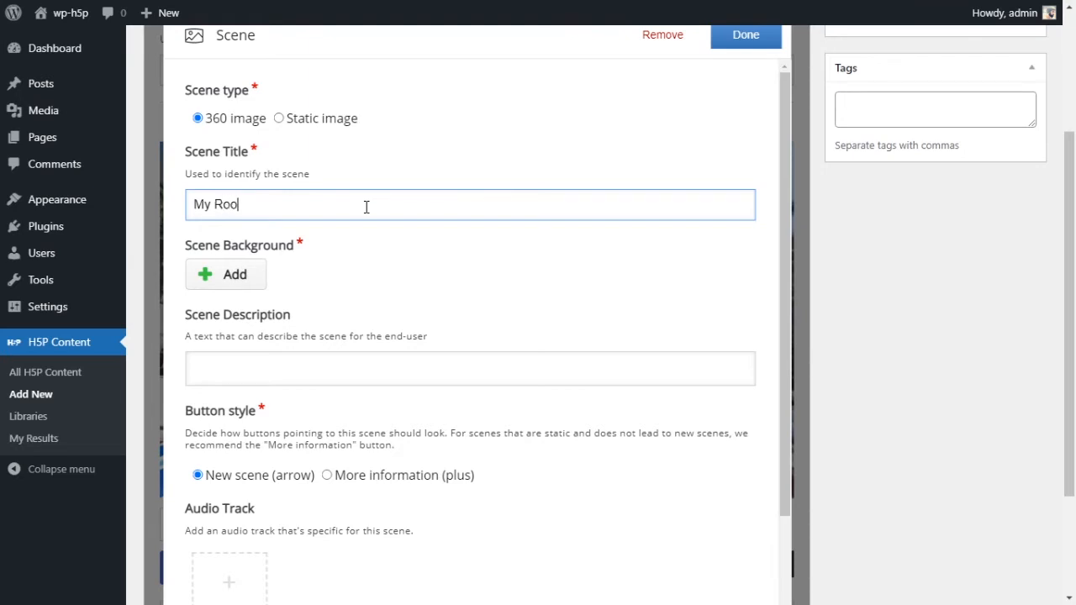
{"action": "left_click", "coordinate": [463, 267]}
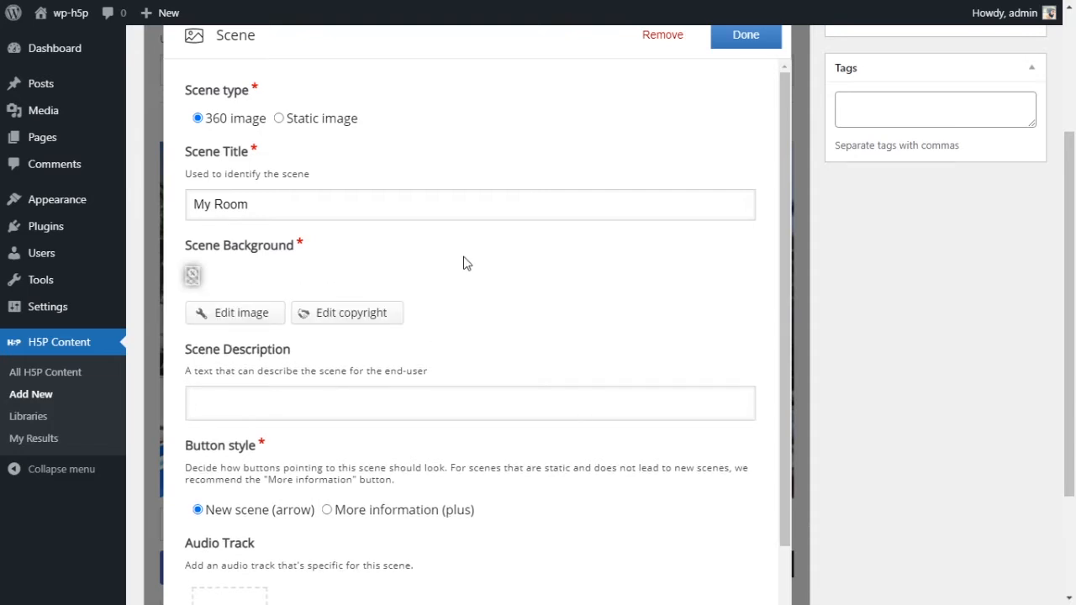
- Give the My Room scene the description "This is my room", keep the "New scene (arrow)" button style and save the scene
{"action": "scroll", "coordinate": [420, 294], "scroll_direction": "down", "scroll_amount": 1}
{"action": "left_click", "coordinate": [378, 333]}
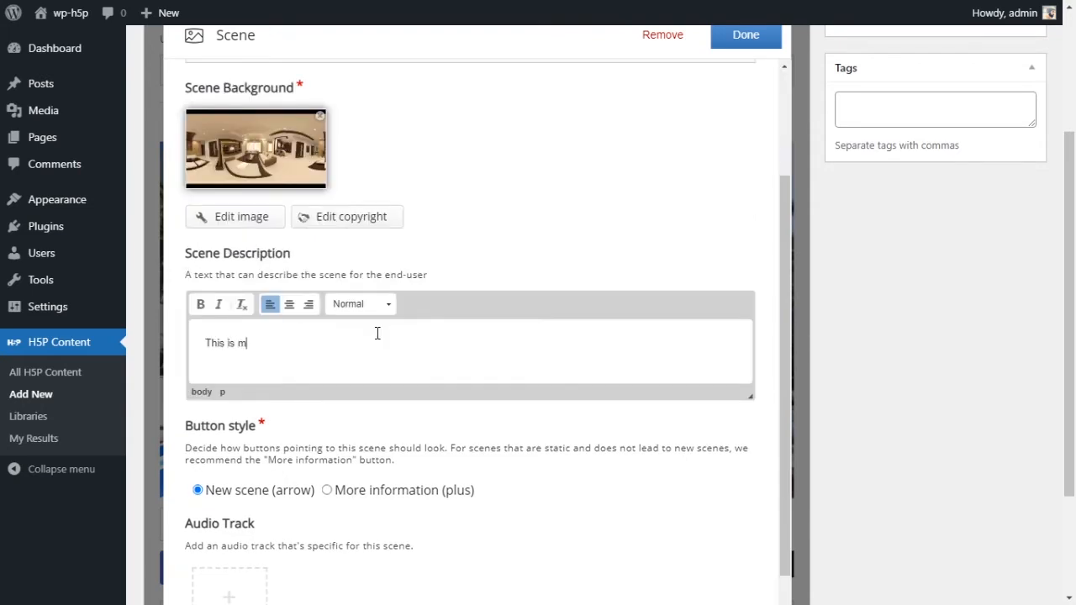
{"action": "scroll", "coordinate": [420, 340], "scroll_direction": "down", "scroll_amount": 1}
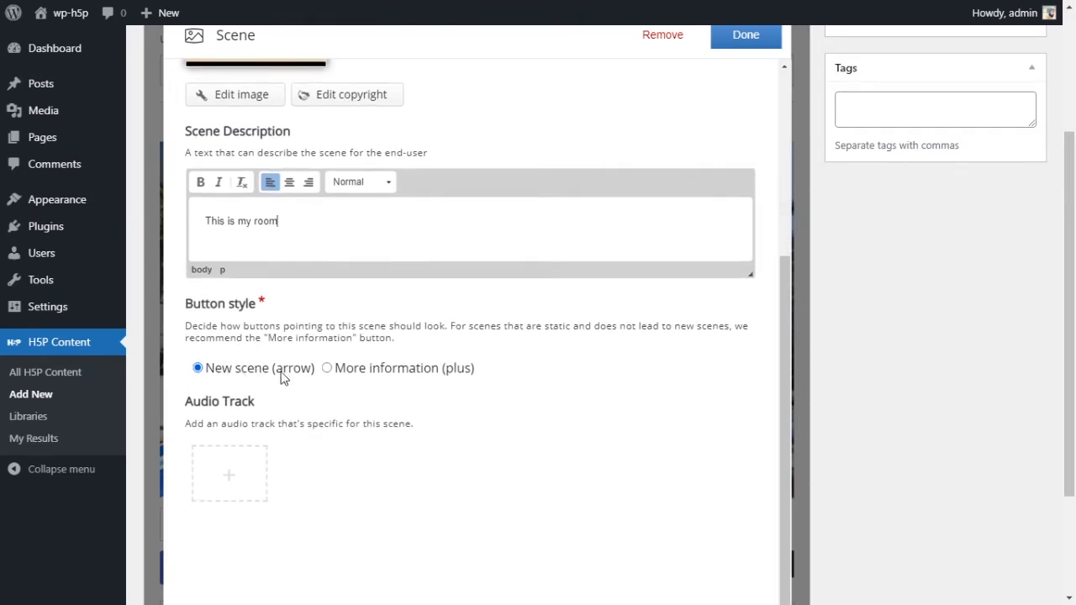
{"action": "scroll", "coordinate": [532, 432], "scroll_direction": "up", "scroll_amount": 2}
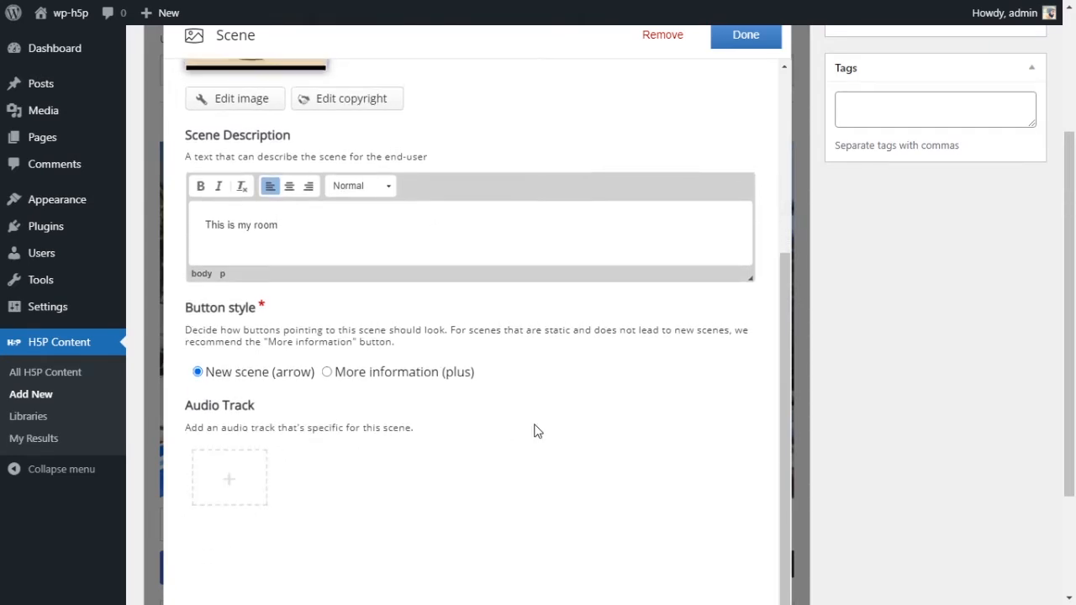
{"action": "scroll", "coordinate": [538, 432], "scroll_direction": "up", "scroll_amount": 1}
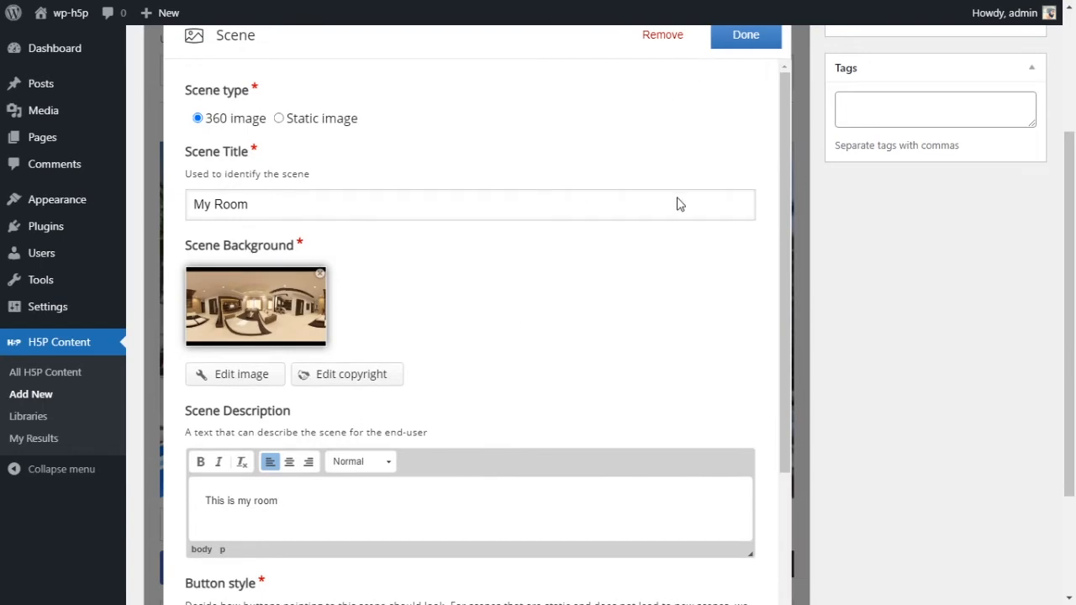
{"action": "scroll", "coordinate": [492, 422], "scroll_direction": "down", "scroll_amount": 4}
{"action": "scroll", "coordinate": [553, 248], "scroll_direction": "up", "scroll_amount": 3}
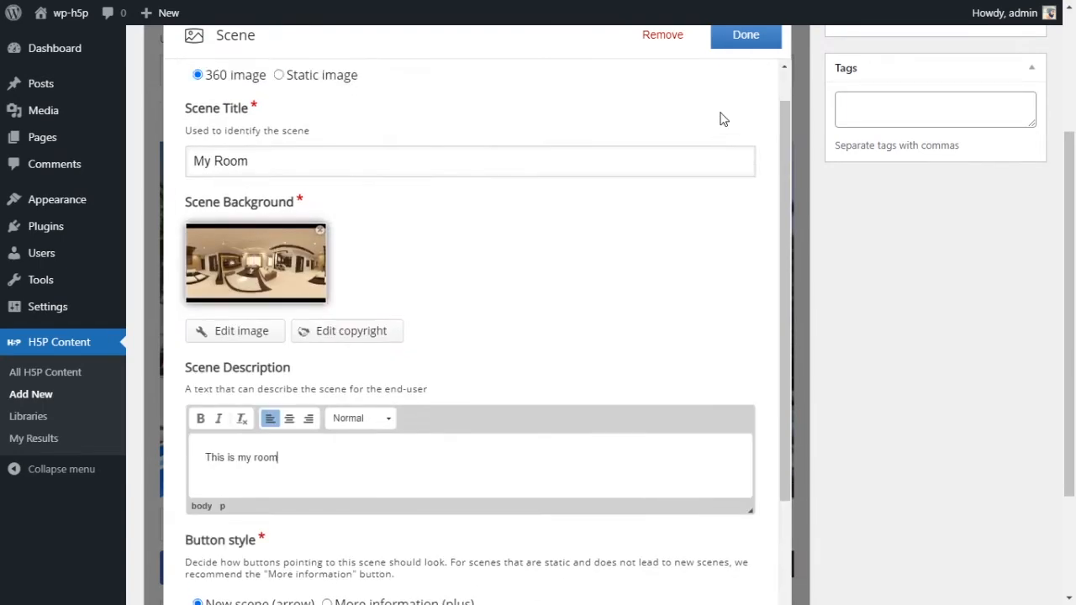
{"action": "left_click", "coordinate": [747, 35]}
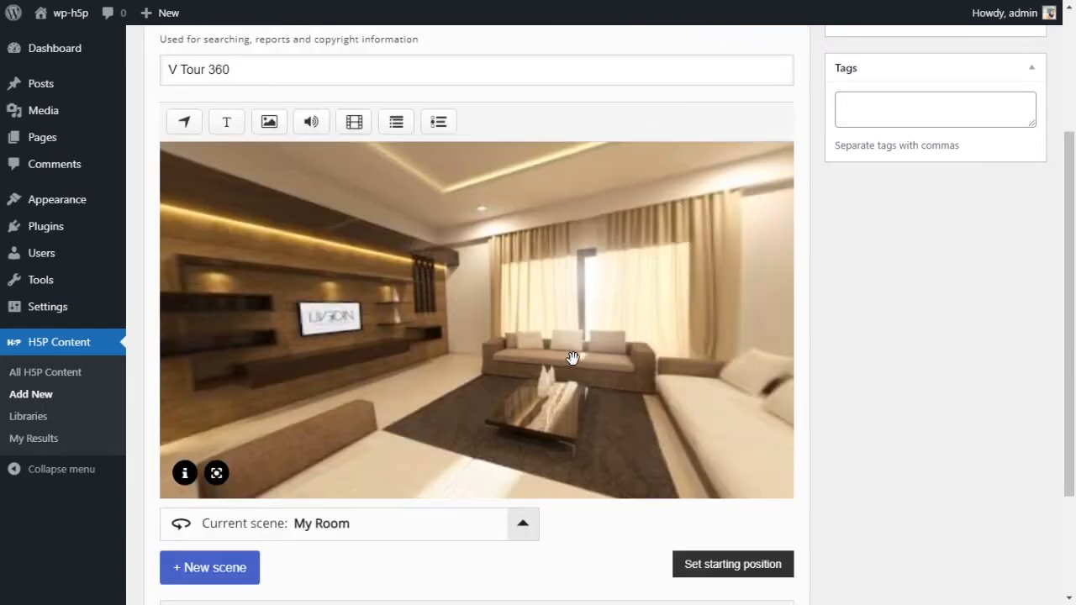
- Set the My Room scene's starting position facing the sofas and curtained window, and look around the room to check it
{"action": "left_click_drag", "start_coordinate": [621, 359], "coordinate": [609, 359]}
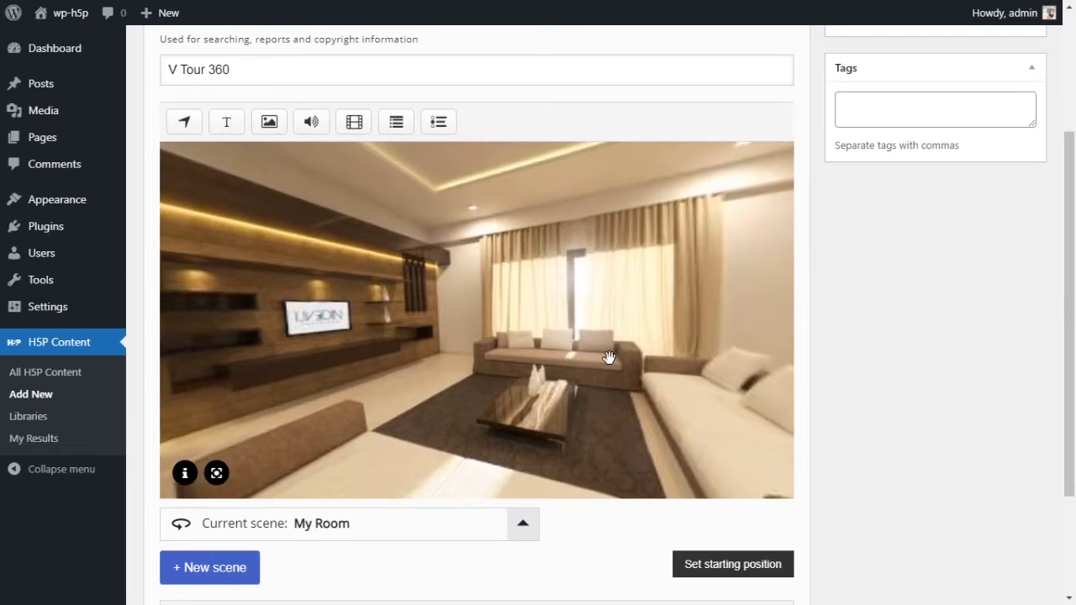
{"action": "left_click", "coordinate": [691, 565]}
{"action": "left_click_drag", "start_coordinate": [663, 393], "coordinate": [172, 375]}
{"action": "left_click_drag", "start_coordinate": [634, 372], "coordinate": [496, 369]}
{"action": "left_click_drag", "start_coordinate": [698, 369], "coordinate": [767, 375]}
{"action": "left_click_drag", "start_coordinate": [392, 375], "coordinate": [610, 368]}
{"action": "left_click", "coordinate": [522, 537]}
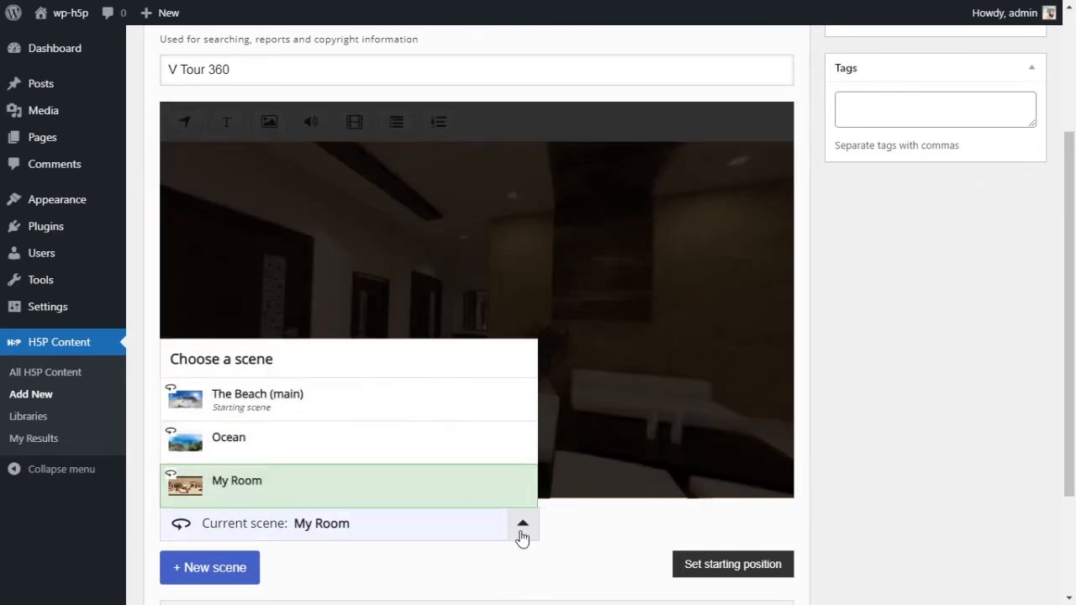
{"action": "left_click", "coordinate": [522, 536]}
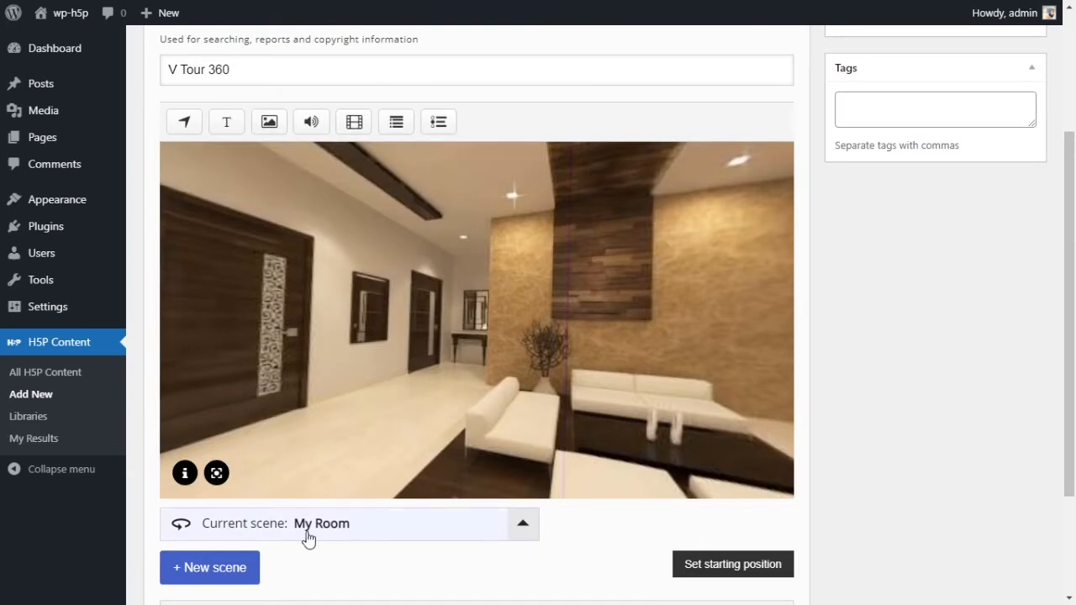
- Add a new static image scene titled "About the beach" with the "Back" button displayed, and upload the beach map picture as its background
{"action": "left_click", "coordinate": [225, 569]}
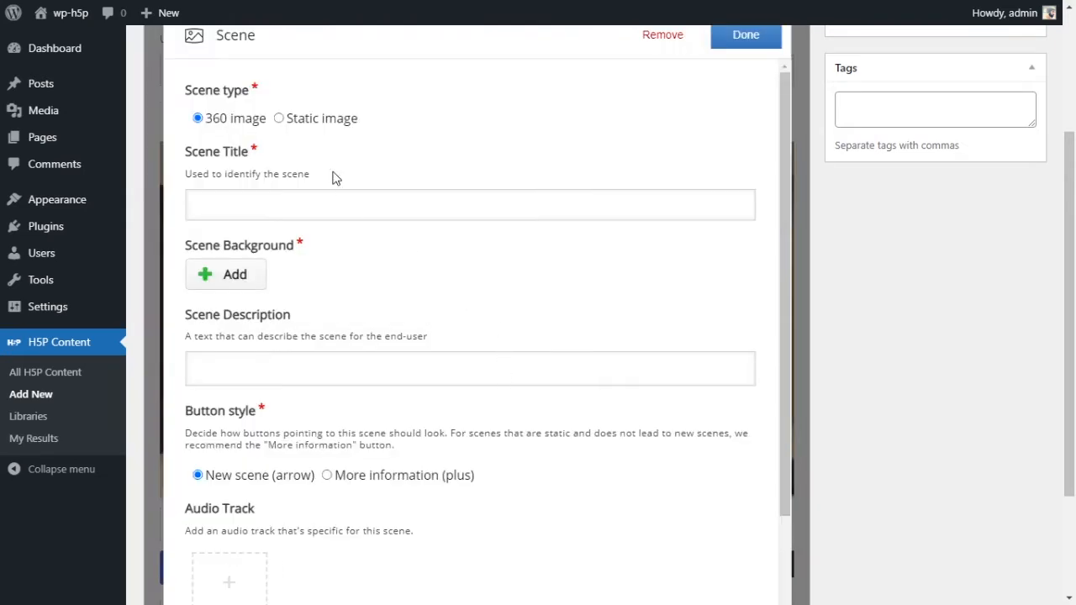
{"action": "left_click", "coordinate": [281, 118]}
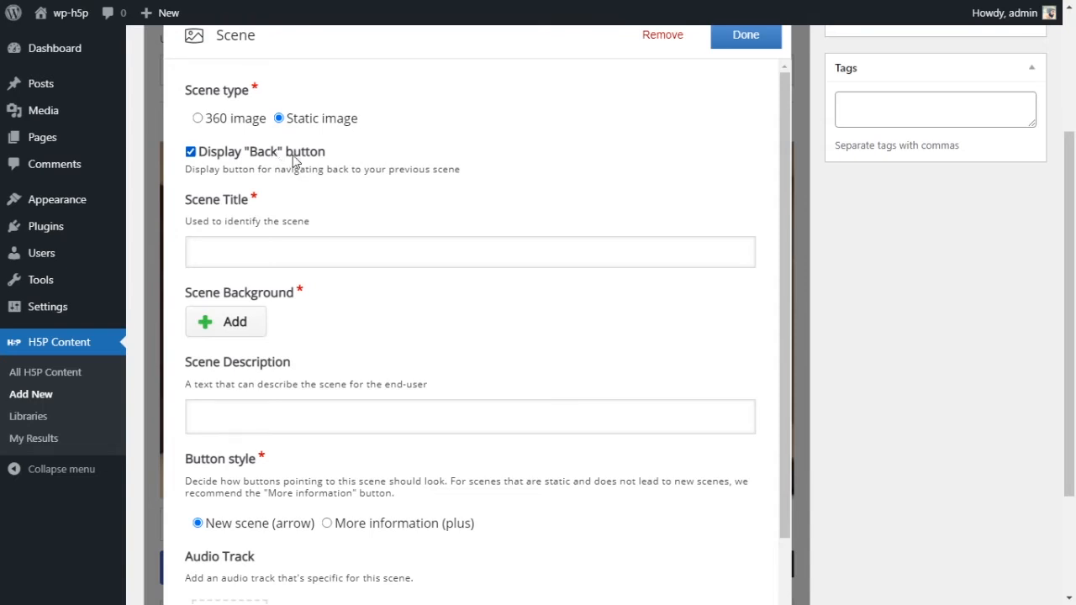
{"action": "left_click", "coordinate": [453, 255]}
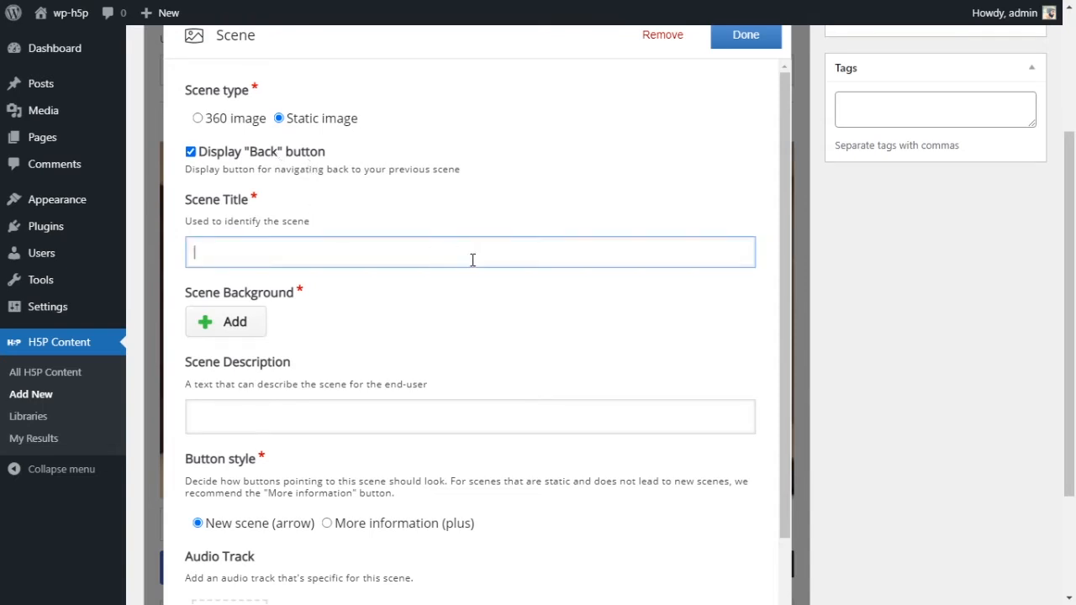
{"action": "type", "text": "FIna"}
{"action": "scroll", "coordinate": [473, 303], "scroll_direction": "down", "scroll_amount": 1}
{"action": "triple_click", "coordinate": [257, 178]}
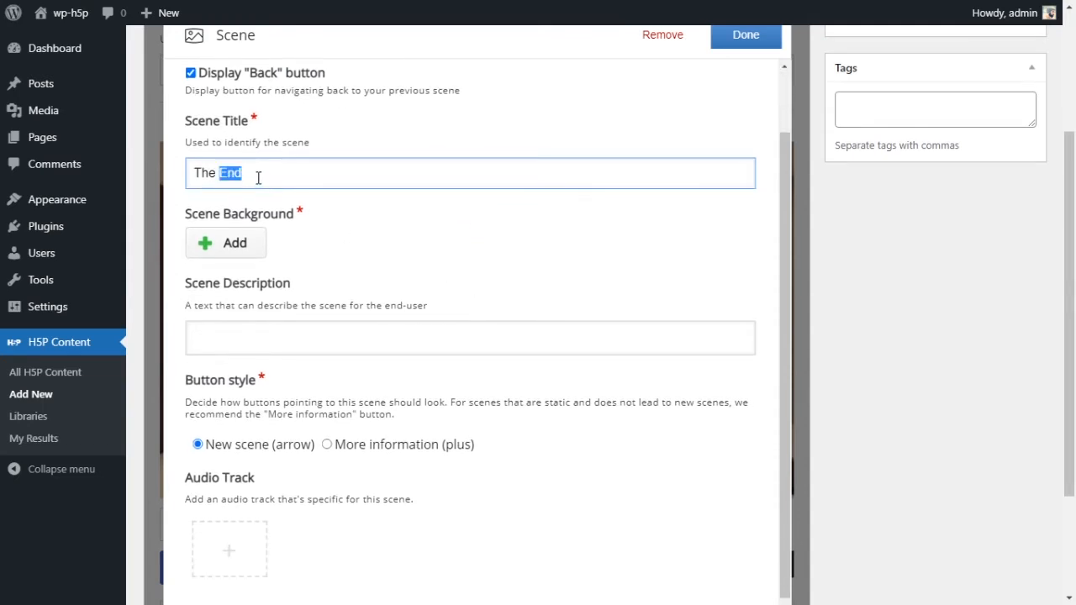
{"action": "type", "text": "About the beac"}
{"action": "left_click", "coordinate": [218, 252]}
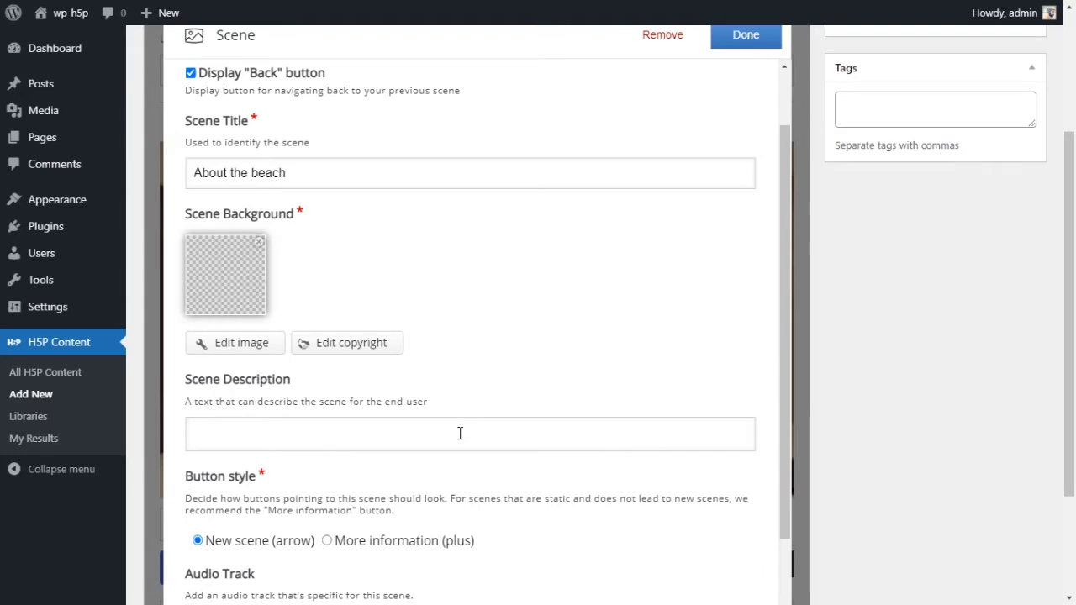
- Enter "This is a map of the beach" as the description of the About the beach scene
{"action": "left_click", "coordinate": [459, 432]}
{"action": "type", "text": "This "}
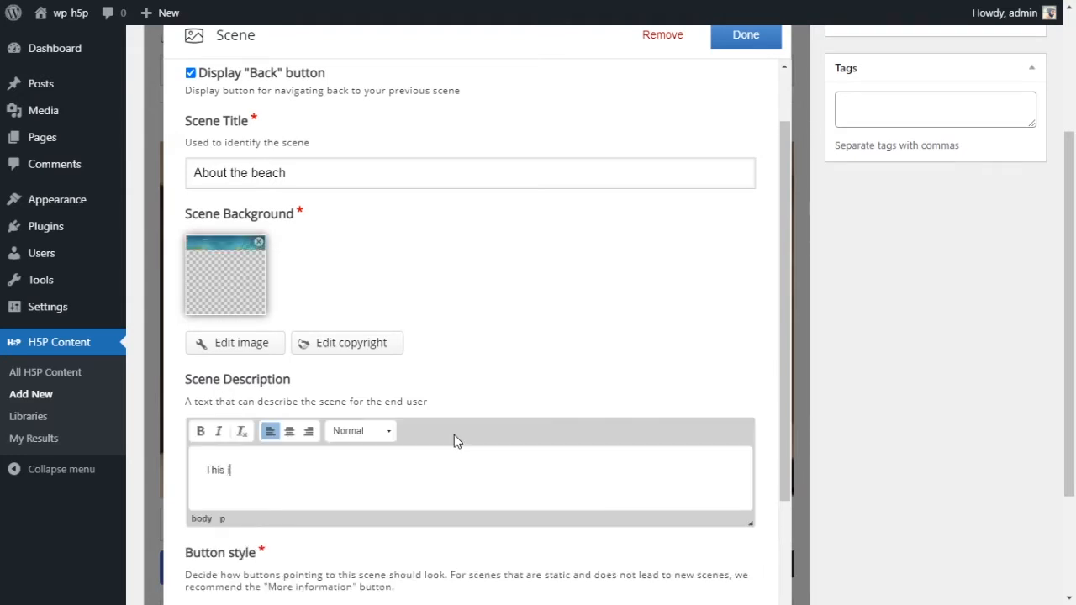
{"action": "type", "text": "is the m"}
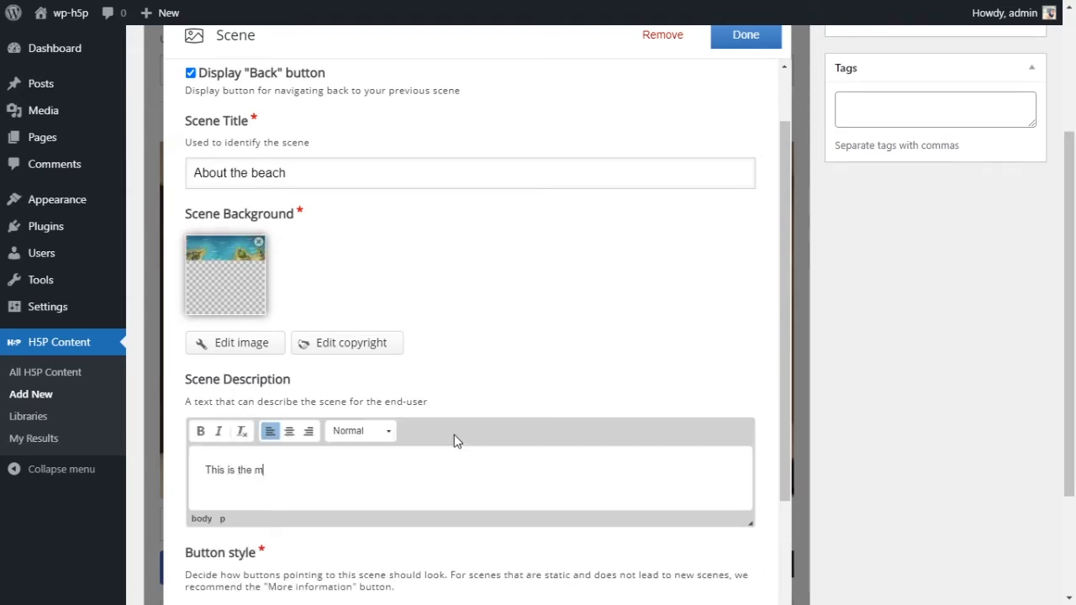
{"action": "key", "text": "BackSpace"}
{"action": "key", "text": "BackSpace"}
{"action": "type", "text": "he"}
{"action": "key", "text": "BackSpace"}
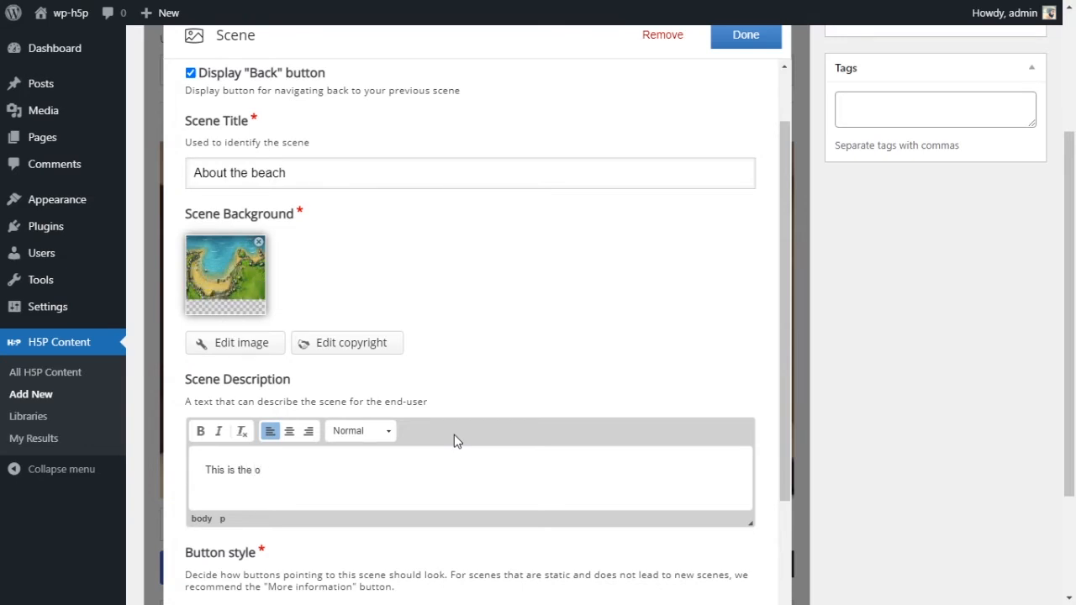
{"action": "key", "text": "BackSpace"}
{"action": "key", "text": "BackSpace"}
{"action": "type", "text": "a map o"}
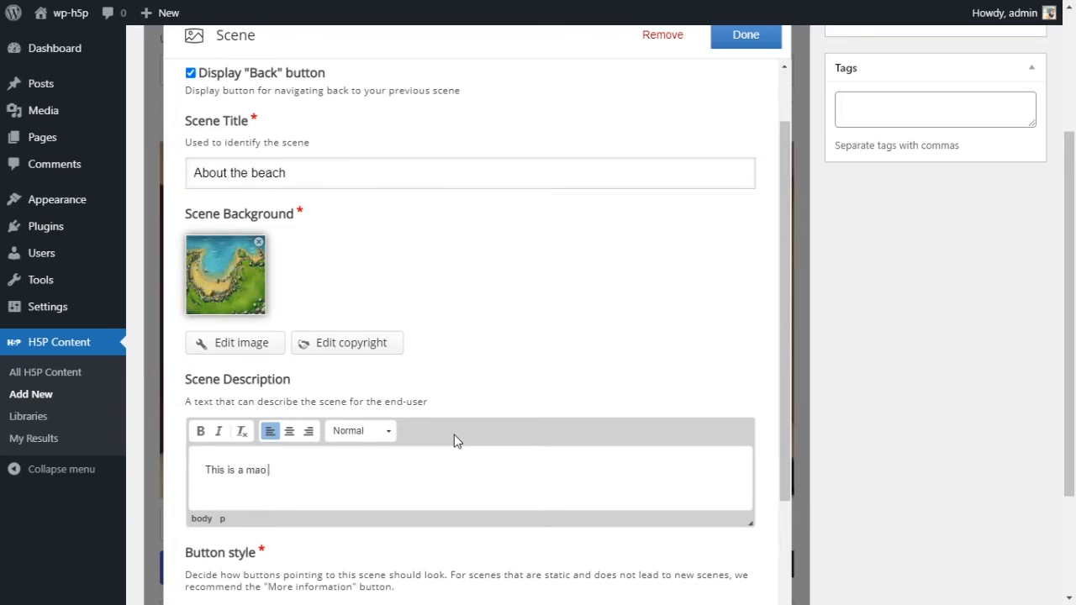
{"action": "type", "text": "f the beach"}
{"action": "scroll", "coordinate": [626, 328], "scroll_direction": "down", "scroll_amount": 3}
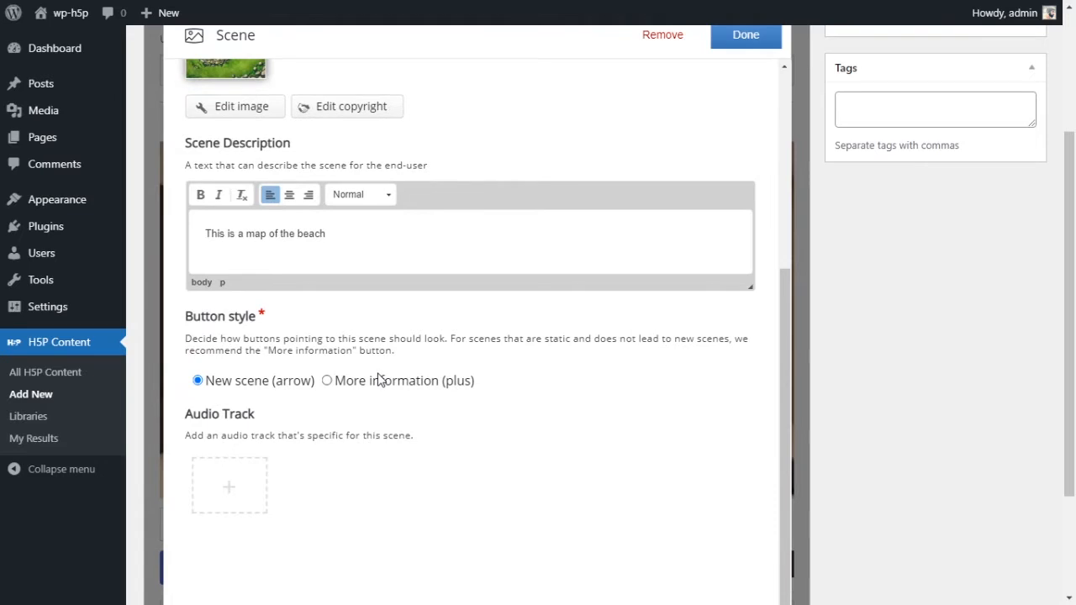
- Keep the "New scene (arrow)" button style for the About the beach scene, review its settings and save the scene
{"action": "scroll", "coordinate": [377, 380], "scroll_direction": "up", "scroll_amount": 1}
{"action": "scroll", "coordinate": [377, 380], "scroll_direction": "down", "scroll_amount": 1}
{"action": "scroll", "coordinate": [327, 331], "scroll_direction": "up", "scroll_amount": 3}
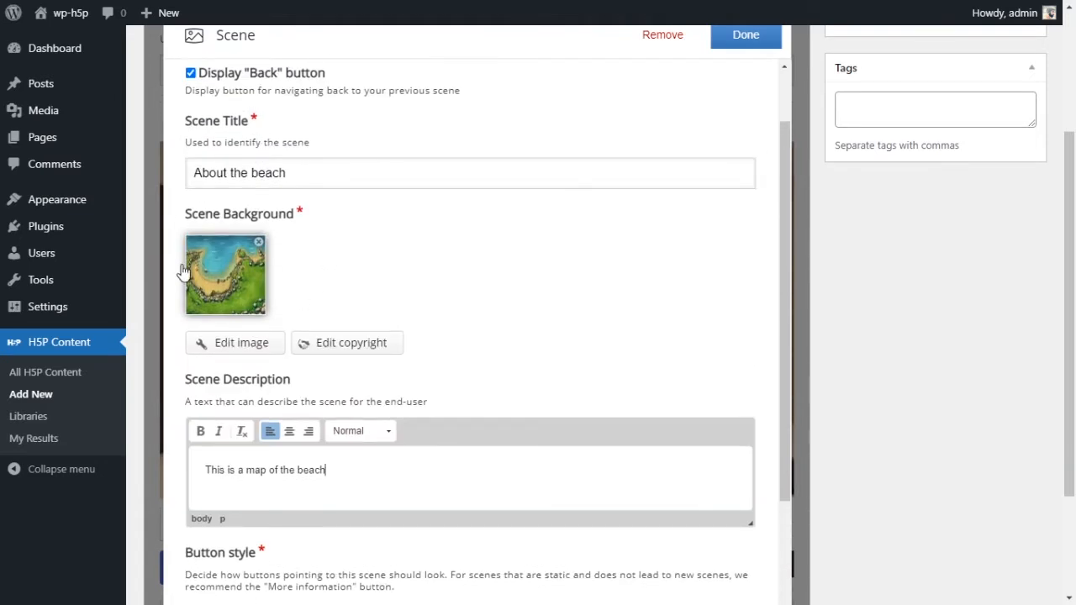
{"action": "scroll", "coordinate": [404, 255], "scroll_direction": "down", "scroll_amount": 3}
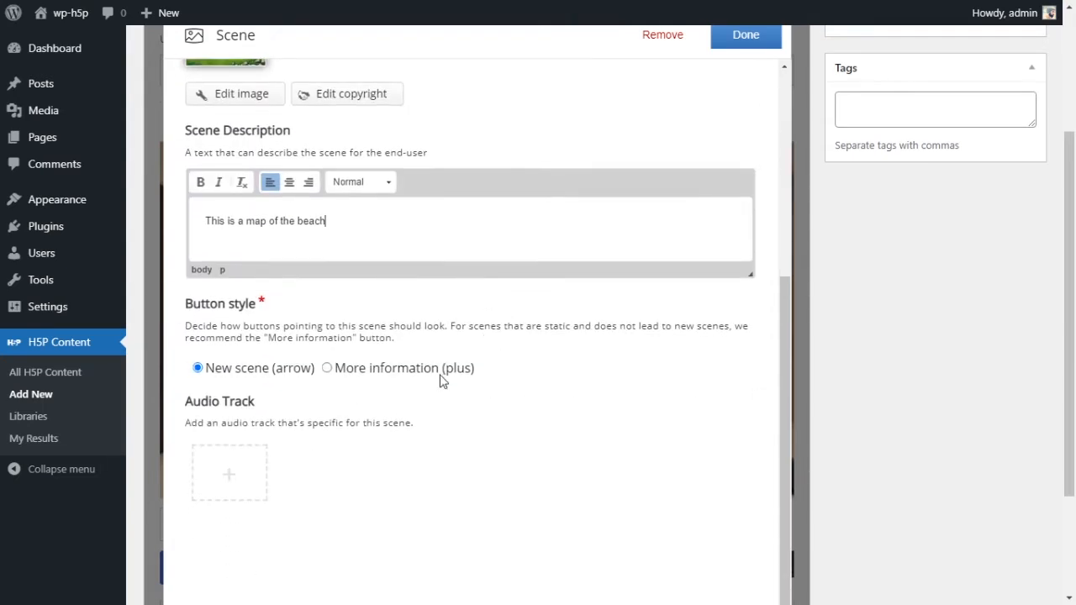
{"action": "scroll", "coordinate": [731, 421], "scroll_direction": "up", "scroll_amount": 4}
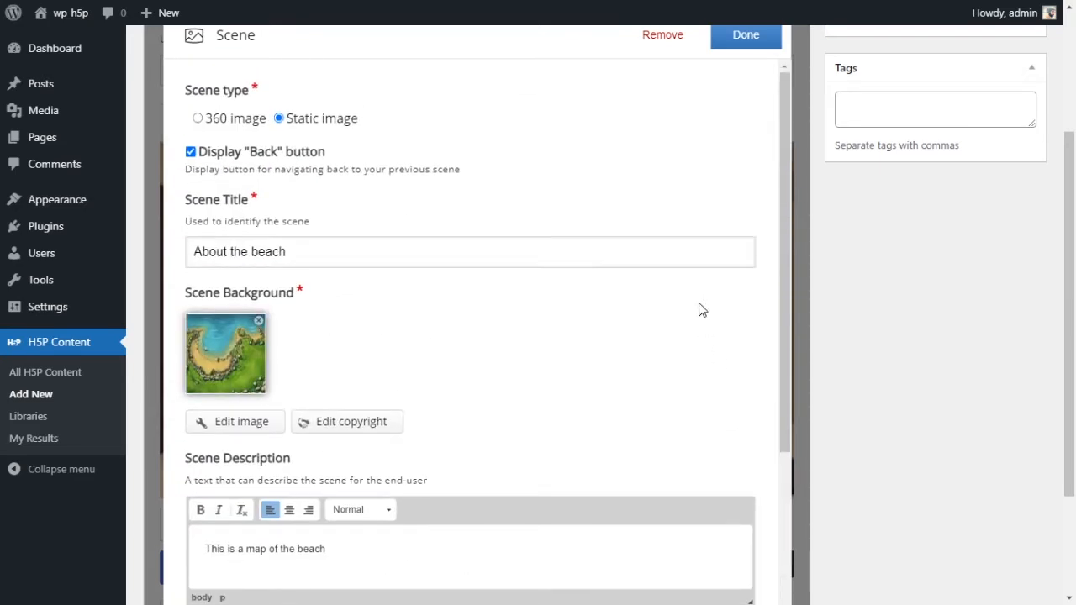
{"action": "scroll", "coordinate": [706, 281], "scroll_direction": "up", "scroll_amount": 1}
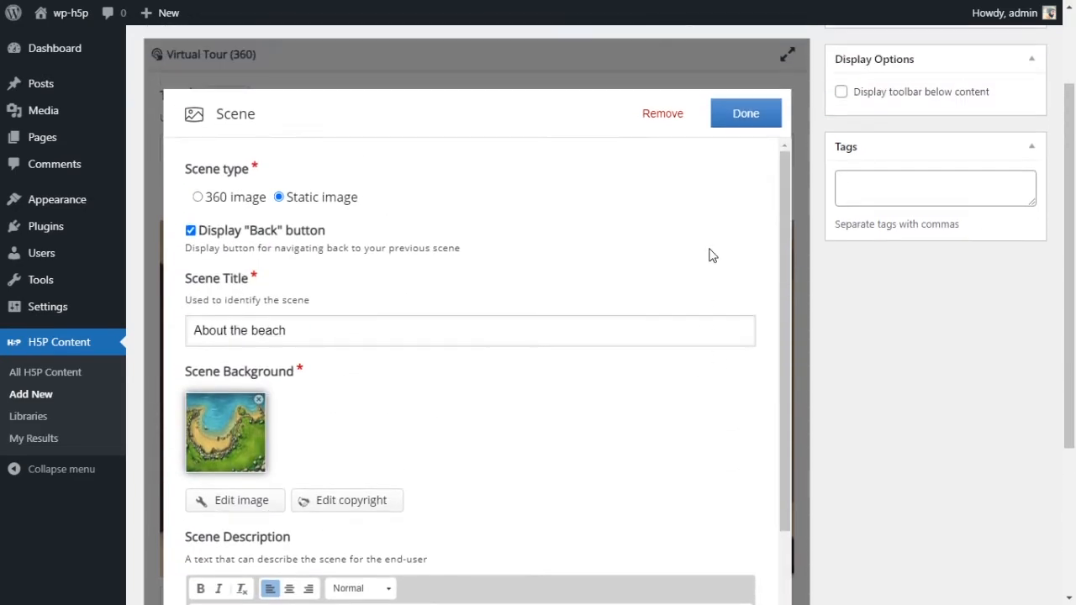
{"action": "left_click", "coordinate": [746, 114]}
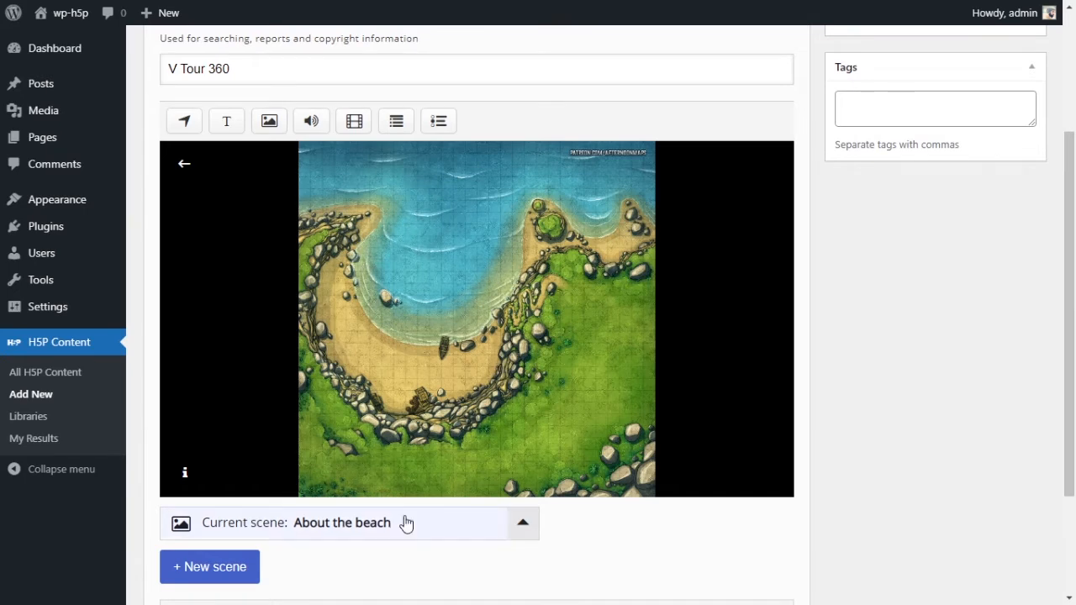
- Check the tour's scenes by going back from About the beach and switching between The Beach (main), My Room and Ocean
{"action": "left_click", "coordinate": [183, 167]}
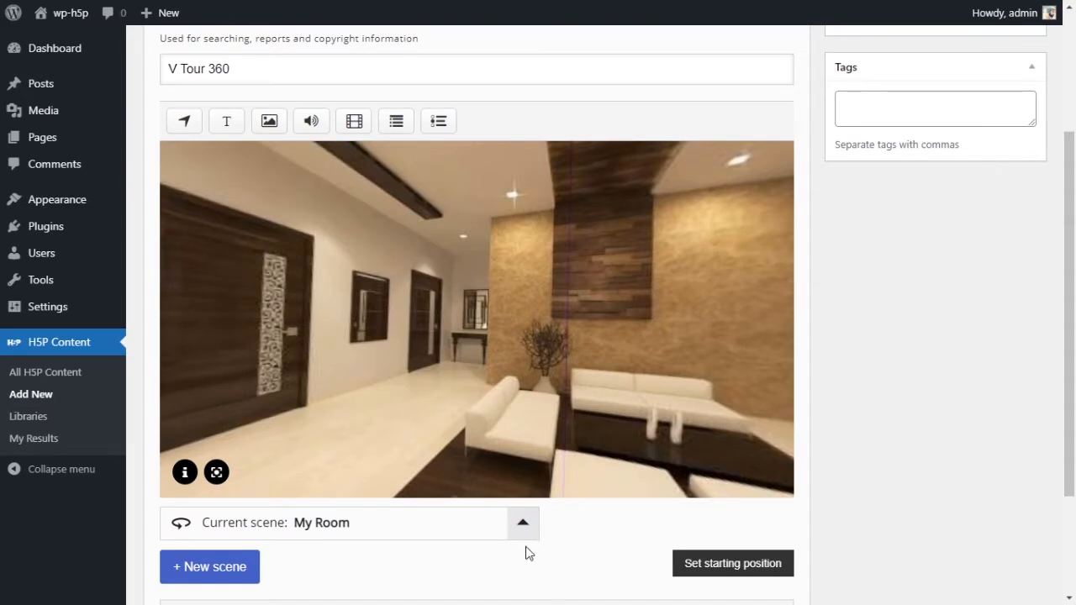
{"action": "left_click", "coordinate": [454, 537]}
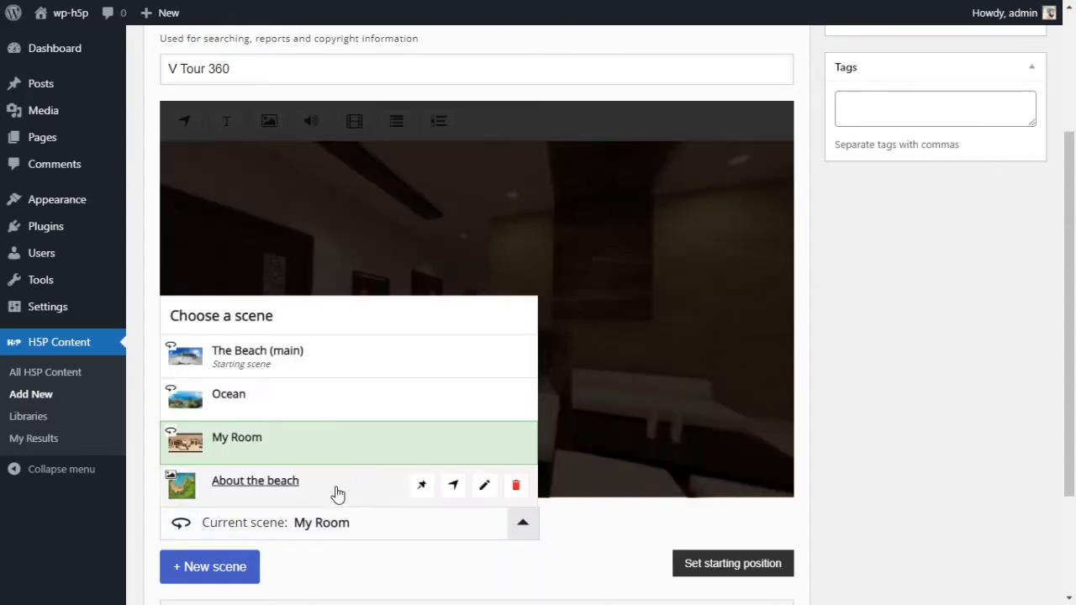
{"action": "left_click", "coordinate": [294, 369]}
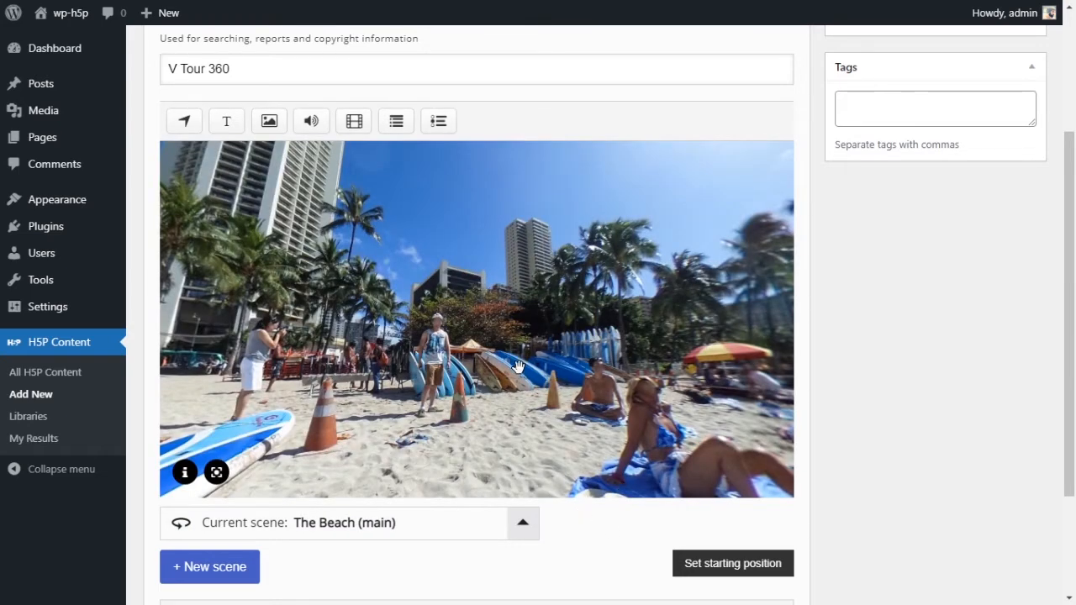
{"action": "left_click", "coordinate": [384, 530]}
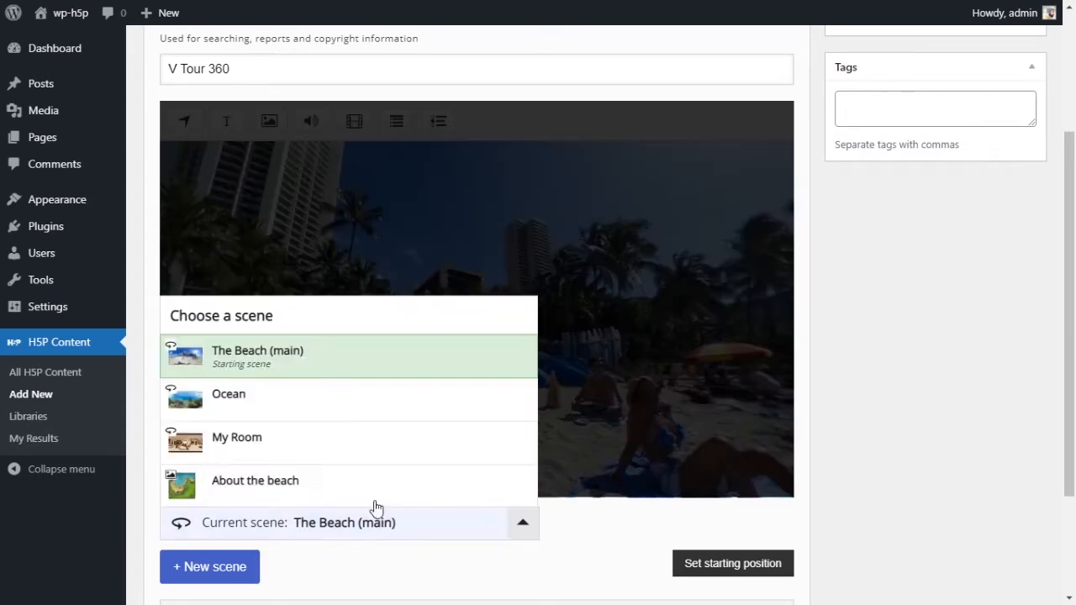
{"action": "left_click", "coordinate": [296, 447]}
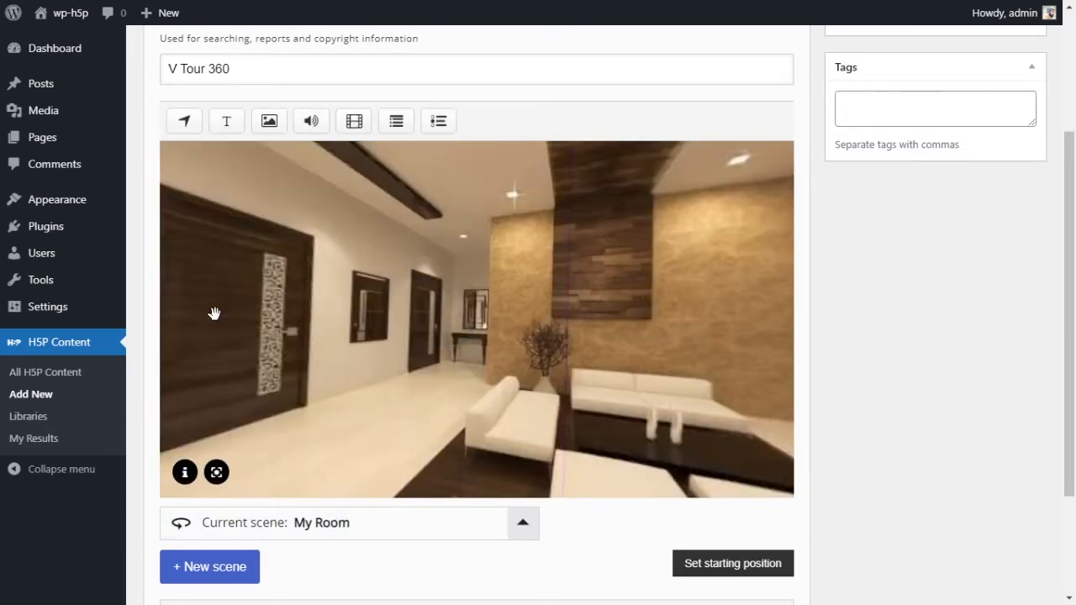
{"action": "left_click", "coordinate": [411, 536]}
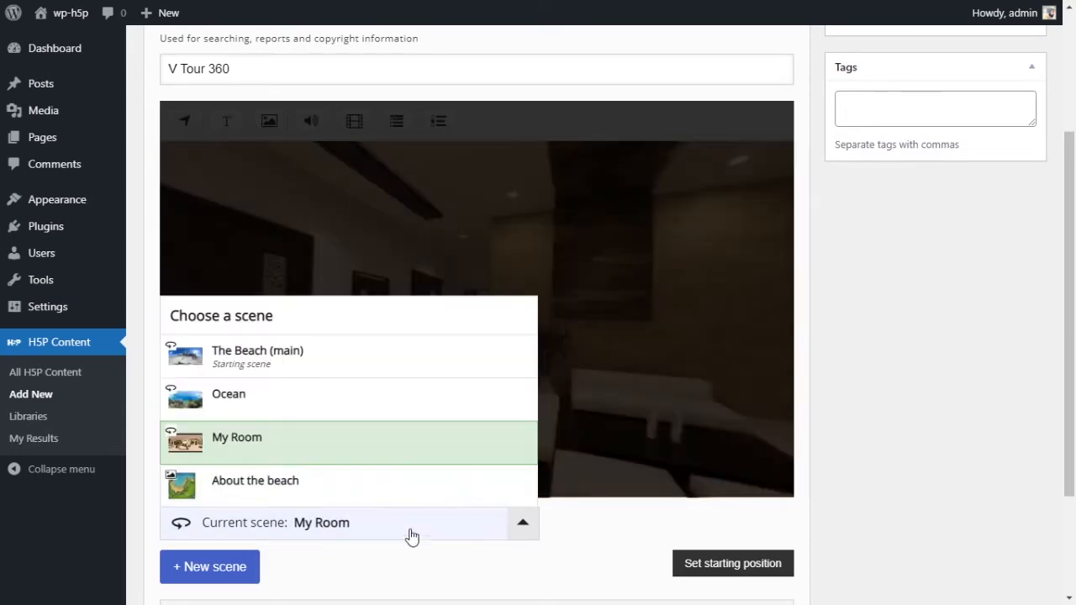
{"action": "left_click", "coordinate": [288, 402]}
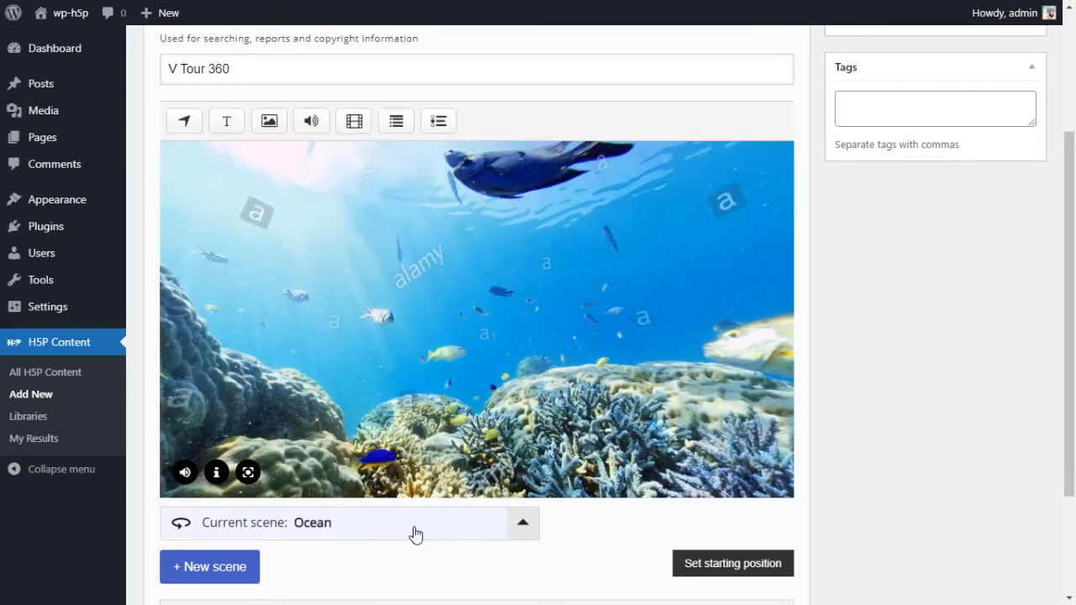
{"action": "left_click", "coordinate": [413, 531]}
{"action": "left_click", "coordinate": [291, 492]}
{"action": "left_click", "coordinate": [185, 163]}
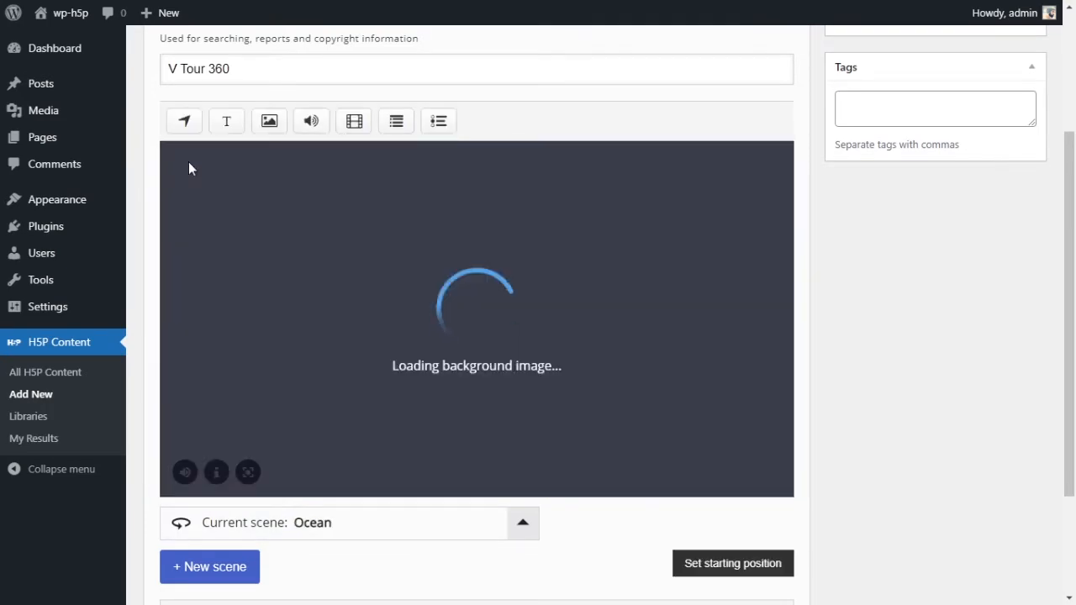
- Switch to The Beach (main) scene and rotate the view to face the row of surfboards
{"action": "left_click", "coordinate": [387, 535]}
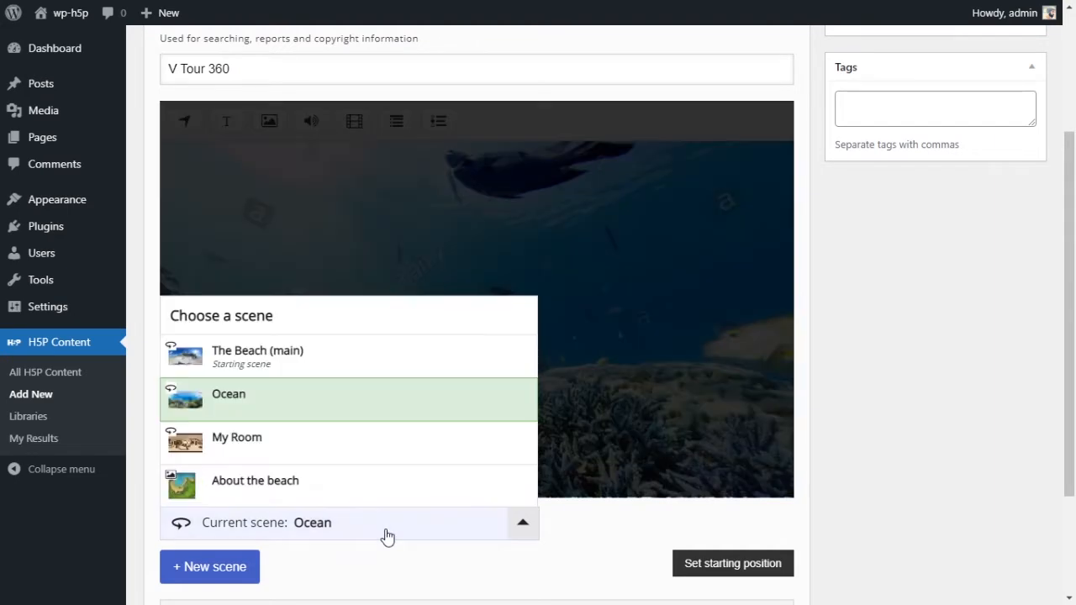
{"action": "left_click", "coordinate": [294, 367]}
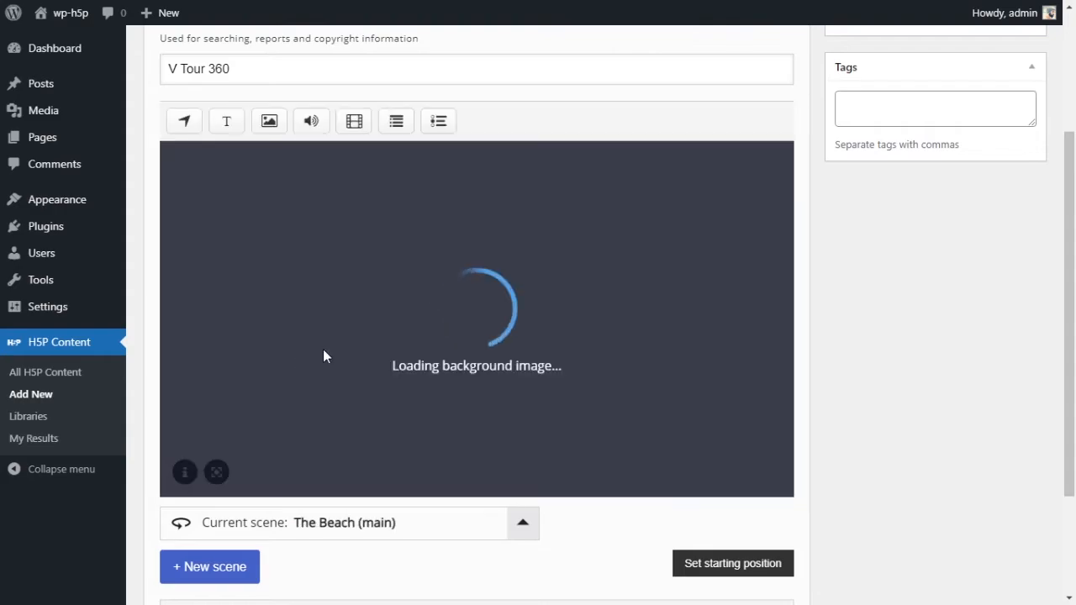
{"action": "left_click_drag", "start_coordinate": [364, 327], "coordinate": [653, 298]}
{"action": "mouse_move", "coordinate": [462, 317]}
{"action": "left_mouse_down"}
{"action": "mouse_move", "coordinate": [682, 307]}
{"action": "mouse_move", "coordinate": [482, 316]}
{"action": "left_mouse_up"}
{"action": "left_click_drag", "start_coordinate": [654, 318], "coordinate": [406, 317]}
{"action": "left_click_drag", "start_coordinate": [558, 318], "coordinate": [458, 323]}
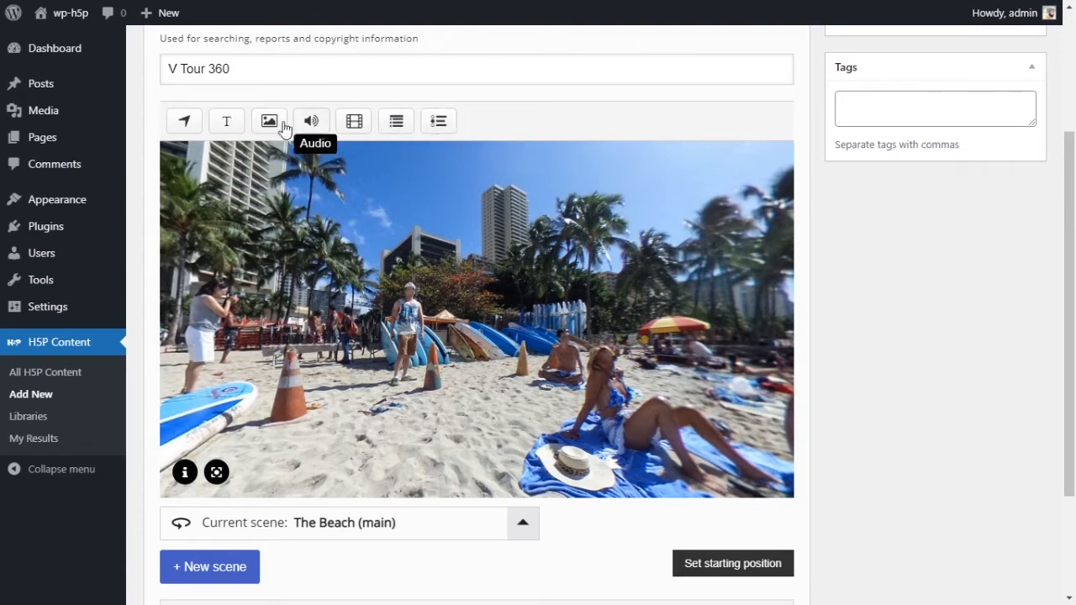
{"action": "left_click_drag", "start_coordinate": [332, 319], "coordinate": [623, 308]}
{"action": "left_click_drag", "start_coordinate": [415, 302], "coordinate": [283, 313]}
{"action": "left_click_drag", "start_coordinate": [681, 320], "coordinate": [413, 325]}
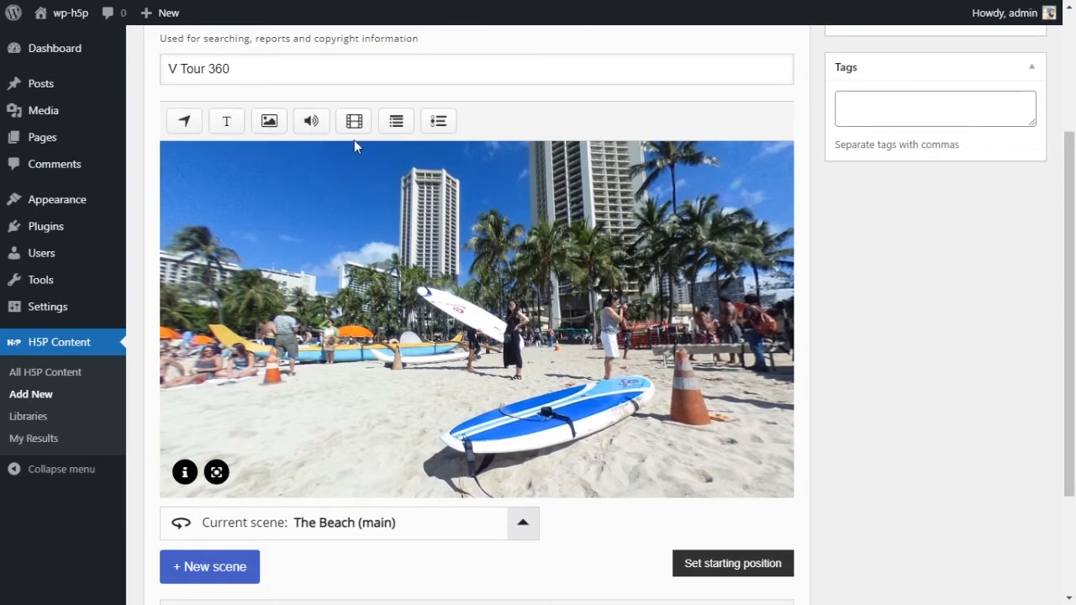
{"action": "left_click_drag", "start_coordinate": [540, 258], "coordinate": [277, 235]}
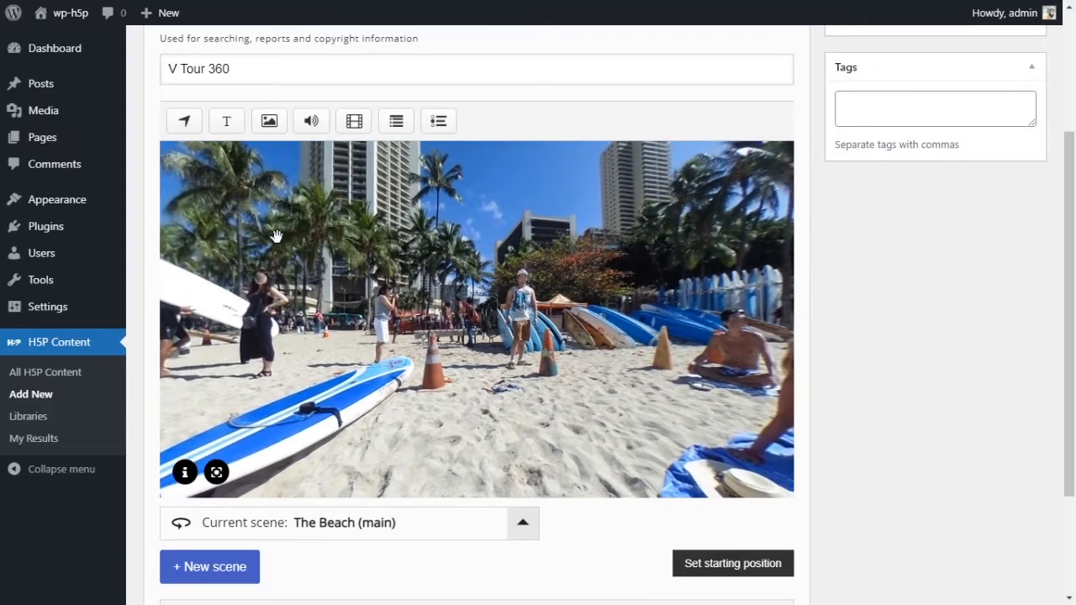
- Add an image interaction to the beach scene, label it "Surf Boards" and expand its label settings
{"action": "left_click", "coordinate": [274, 125]}
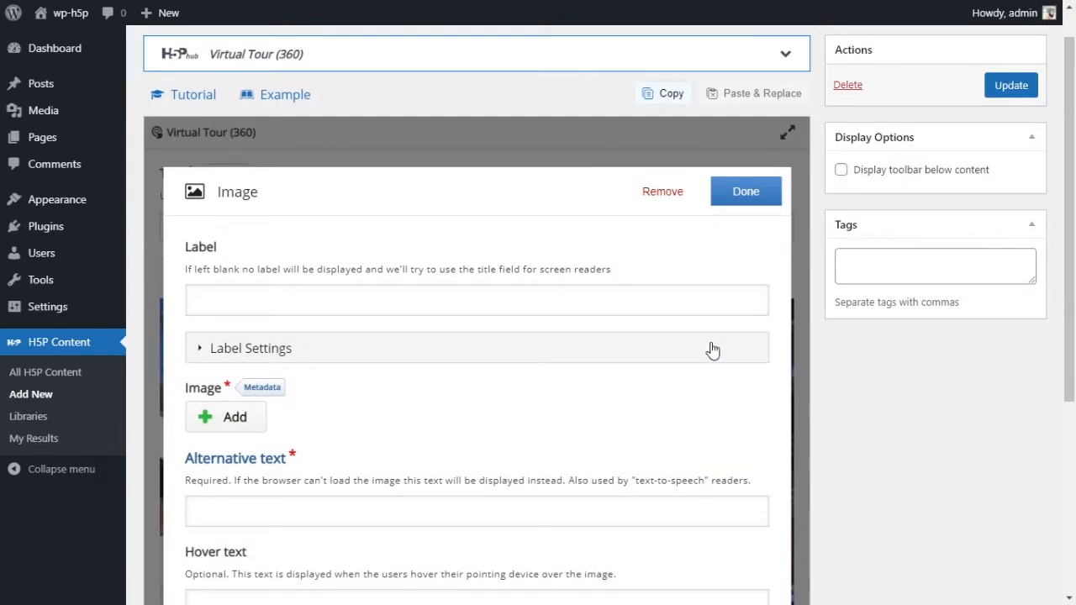
{"action": "scroll", "coordinate": [712, 349], "scroll_direction": "down", "scroll_amount": 1}
{"action": "left_click", "coordinate": [528, 221]}
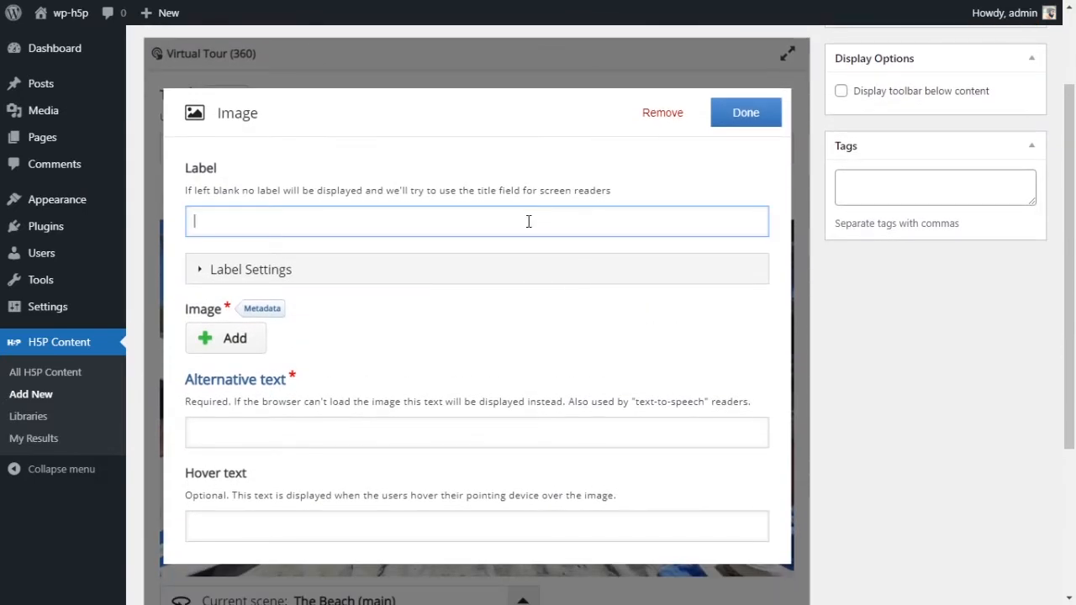
{"action": "type", "text": "Surd Boards"}
{"action": "left_click", "coordinate": [302, 269]}
{"action": "scroll", "coordinate": [470, 293], "scroll_direction": "down", "scroll_amount": 1}
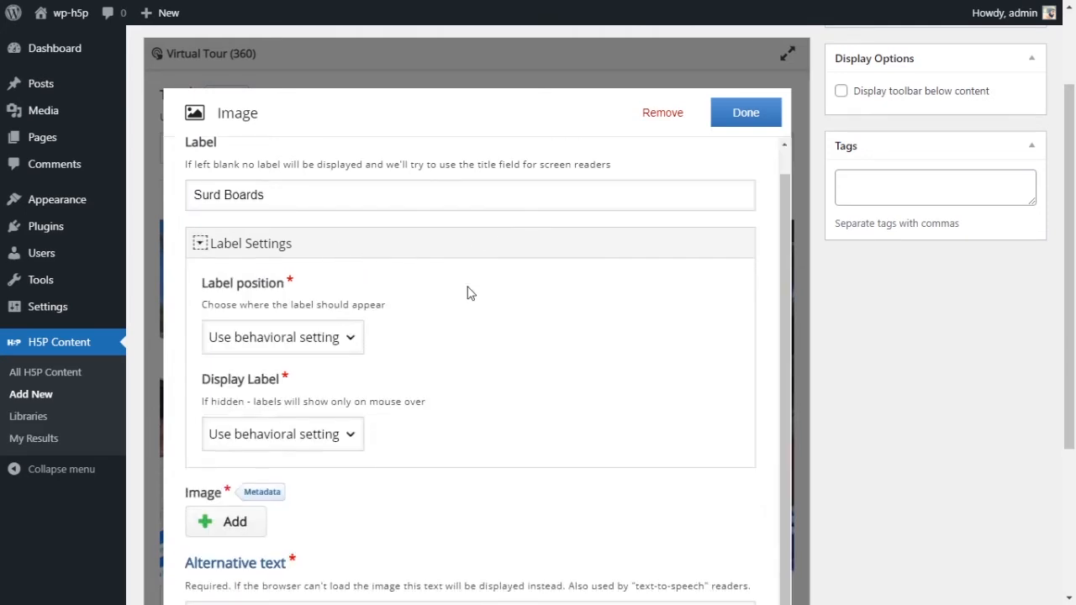
{"action": "scroll", "coordinate": [422, 327], "scroll_direction": "down", "scroll_amount": 1}
{"action": "left_click", "coordinate": [351, 273]}
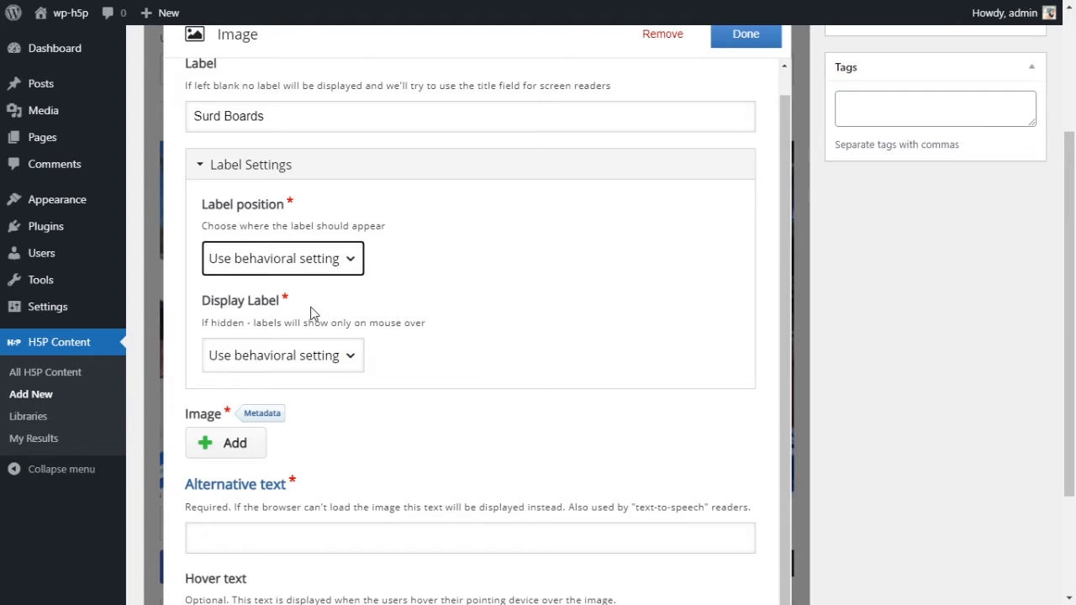
{"action": "left_click", "coordinate": [220, 117]}
{"action": "key", "text": "BackSpace"}
{"action": "type", "text": "f"}
- Set the Surf Boards label position to Bottom aligned and keep Display Label on "Use behavioral setting"
{"action": "left_click", "coordinate": [308, 264]}
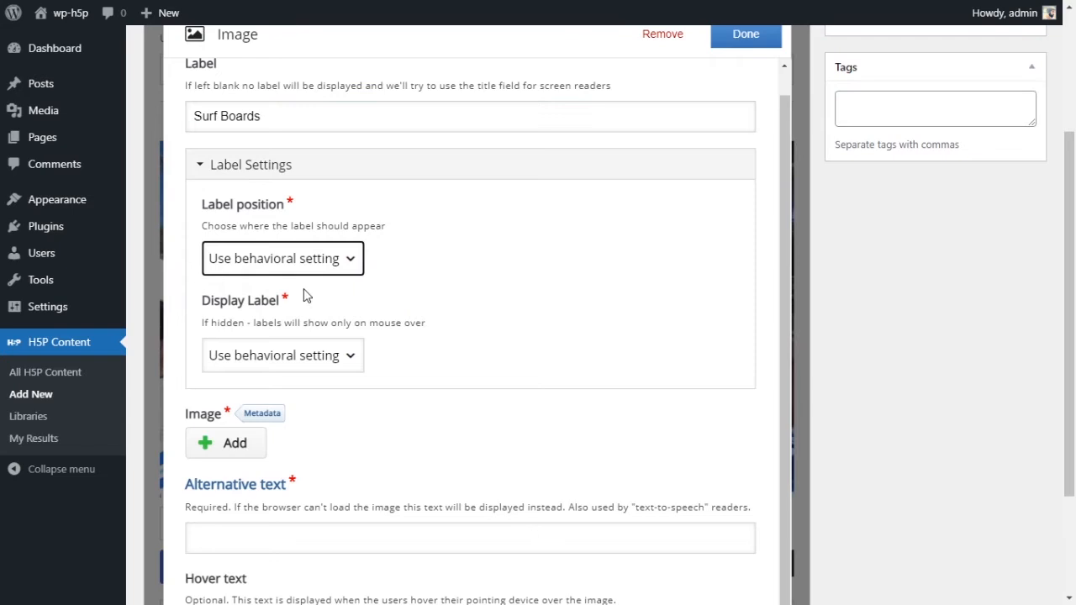
{"action": "left_click", "coordinate": [300, 363]}
{"action": "left_click", "coordinate": [454, 285]}
{"action": "scroll", "coordinate": [526, 284], "scroll_direction": "down", "scroll_amount": 1}
{"action": "left_click", "coordinate": [351, 278]}
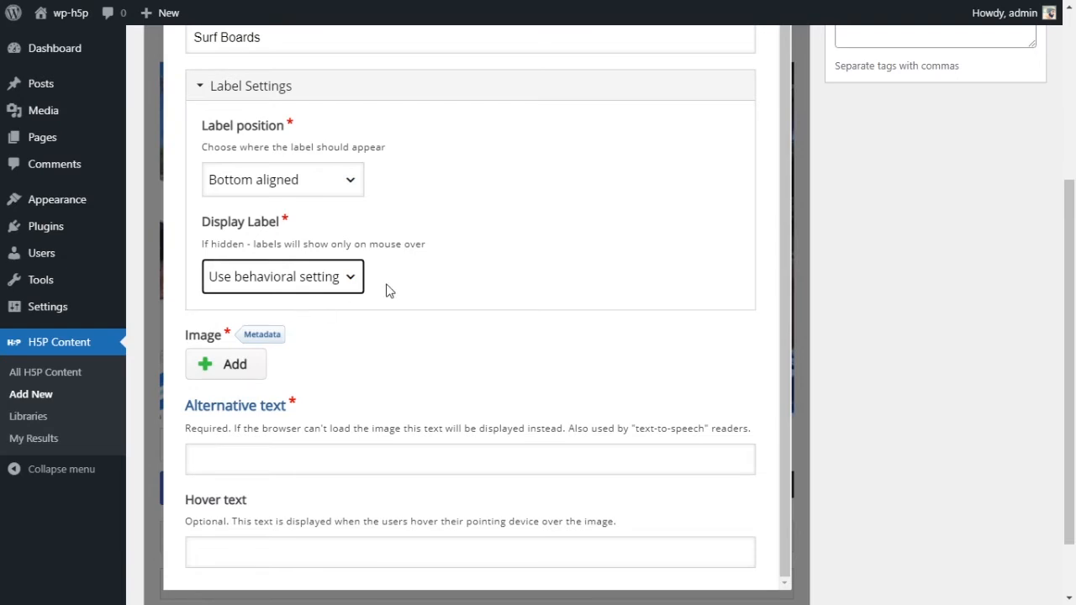
{"action": "scroll", "coordinate": [980, 371], "scroll_direction": "down", "scroll_amount": 2}
{"action": "scroll", "coordinate": [883, 383], "scroll_direction": "up", "scroll_amount": 1}
{"action": "scroll", "coordinate": [829, 382], "scroll_direction": "down", "scroll_amount": 1}
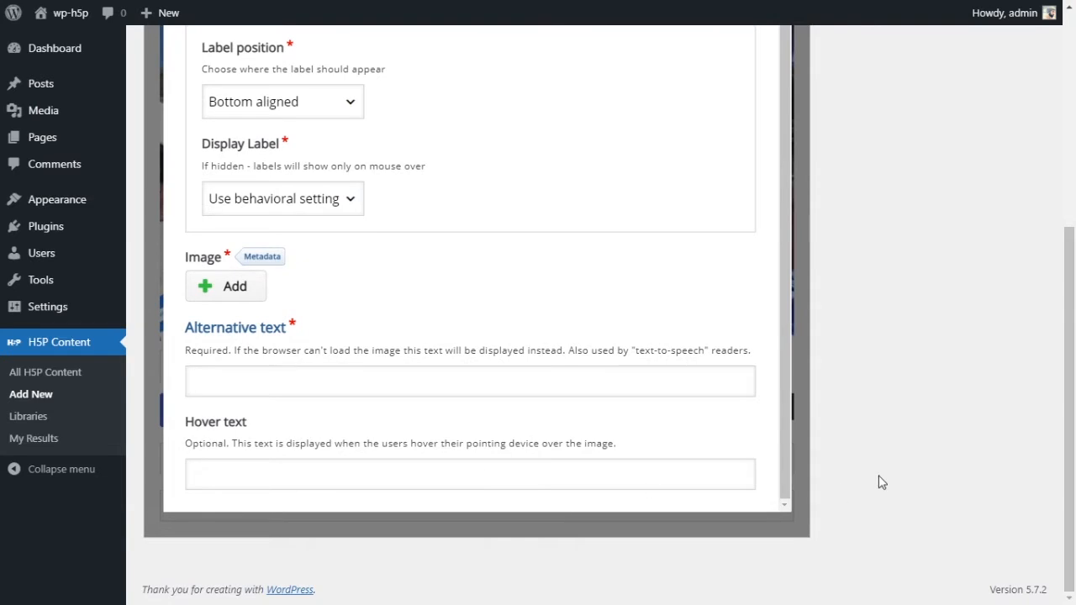
{"action": "scroll", "coordinate": [846, 480], "scroll_direction": "up", "scroll_amount": 5}
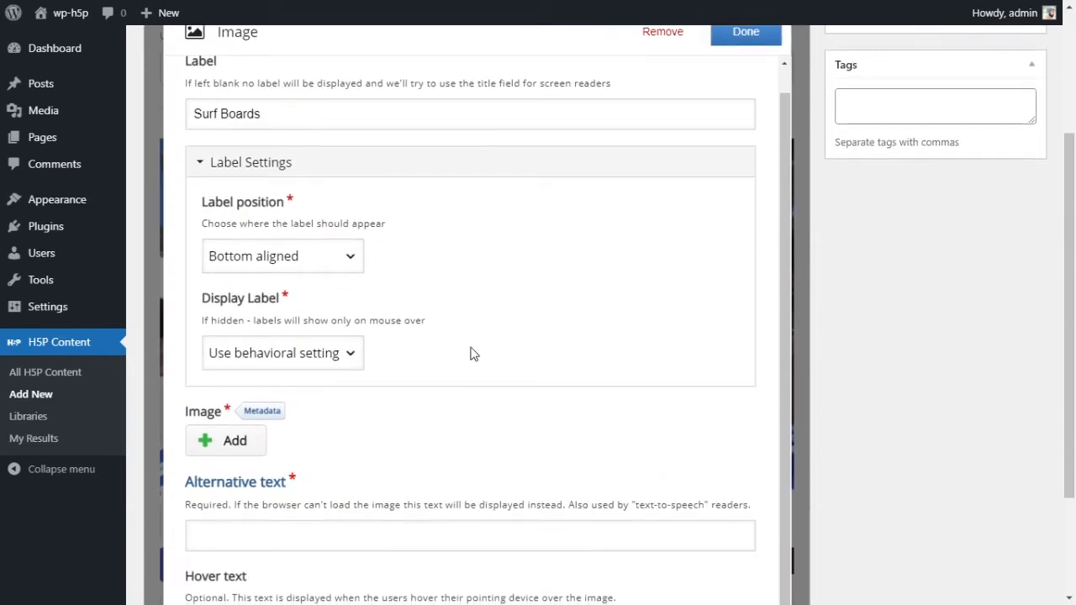
{"action": "scroll", "coordinate": [473, 353], "scroll_direction": "down", "scroll_amount": 3}
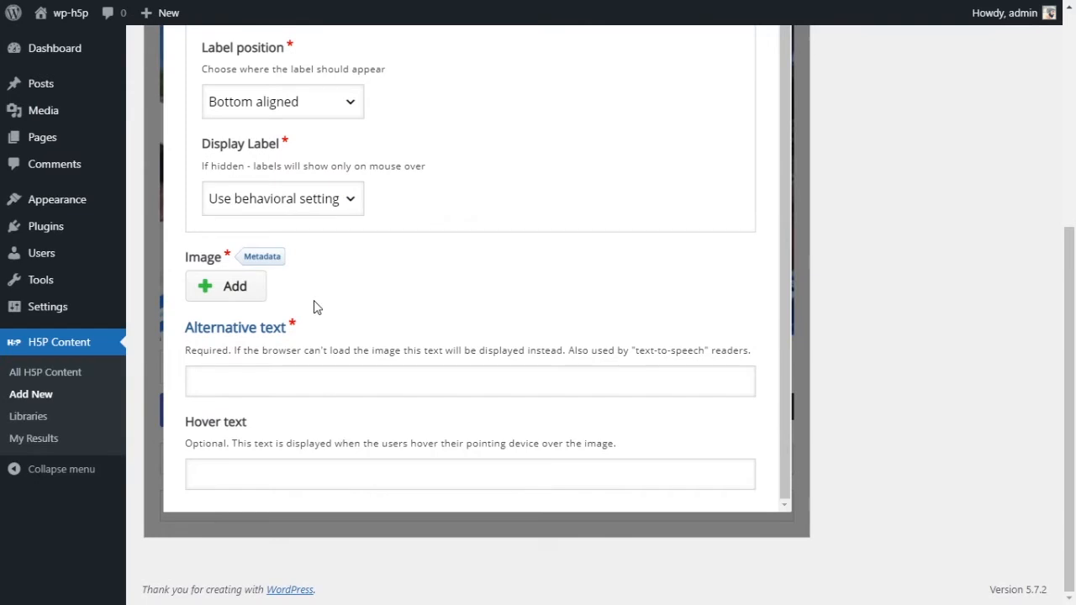
- Upload the surfboards picture with alternative text "Surf board" and hover text "These are surf baords", and save the image interaction
{"action": "scroll", "coordinate": [313, 301], "scroll_direction": "up", "scroll_amount": 1}
{"action": "left_click", "coordinate": [259, 322]}
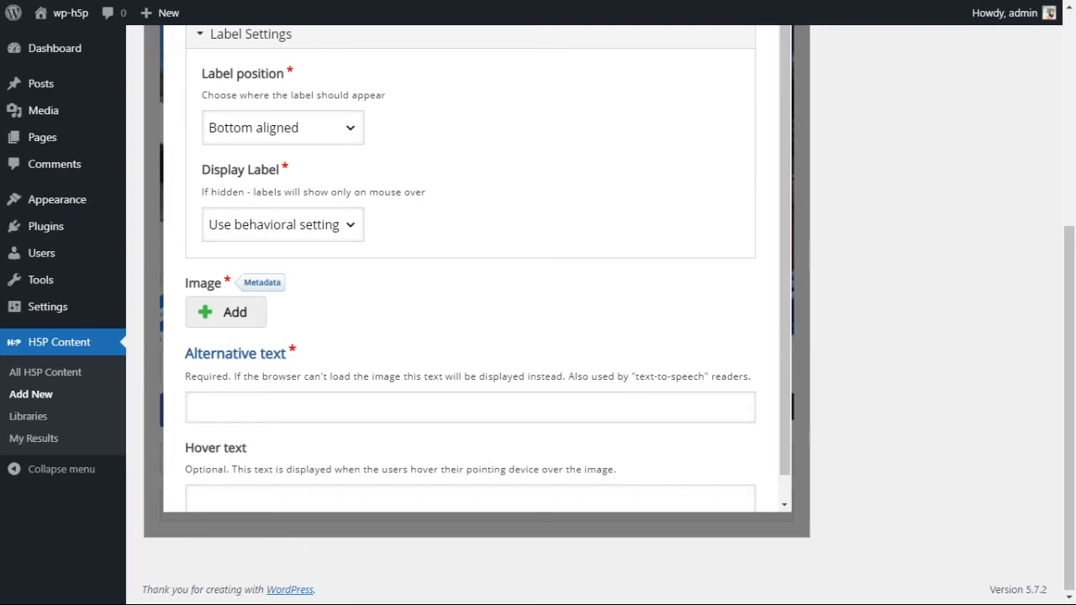
{"action": "left_click", "coordinate": [401, 409]}
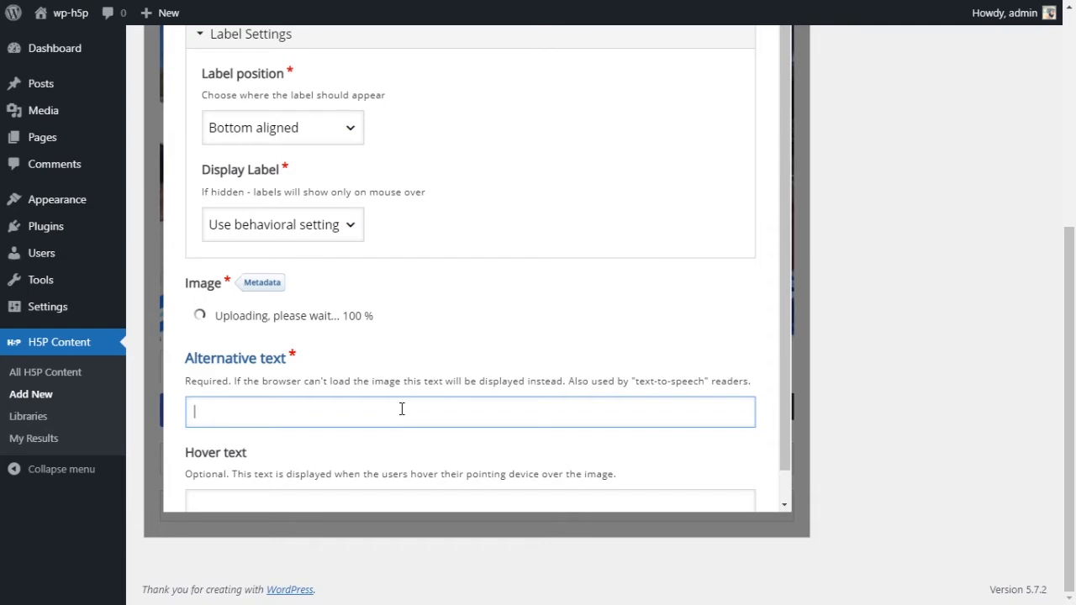
{"action": "type", "text": "Surf board"}
{"action": "left_click", "coordinate": [251, 463]}
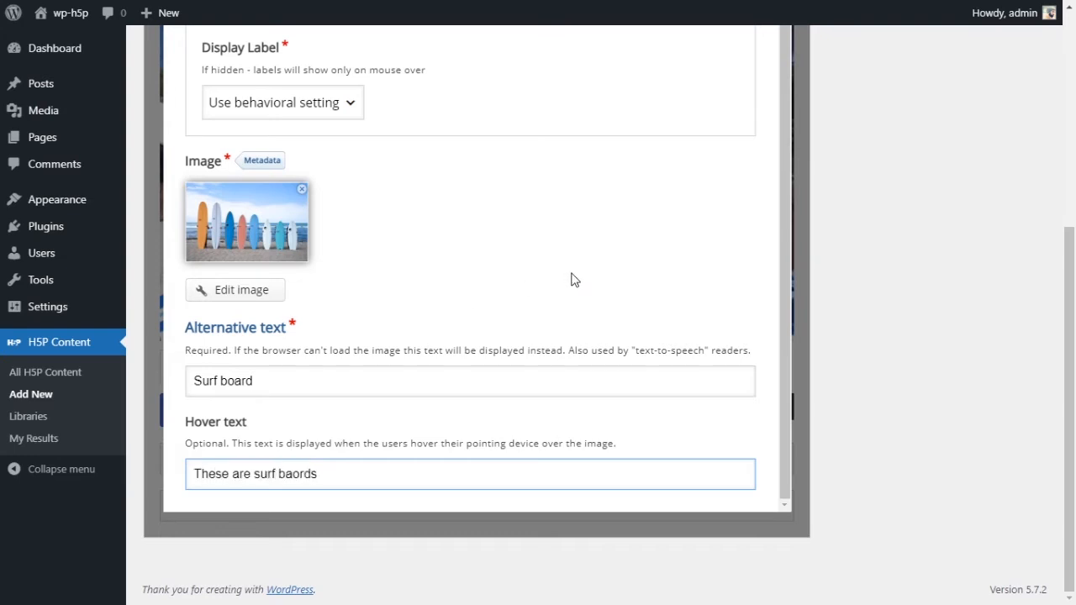
{"action": "scroll", "coordinate": [721, 283], "scroll_direction": "up", "scroll_amount": 5}
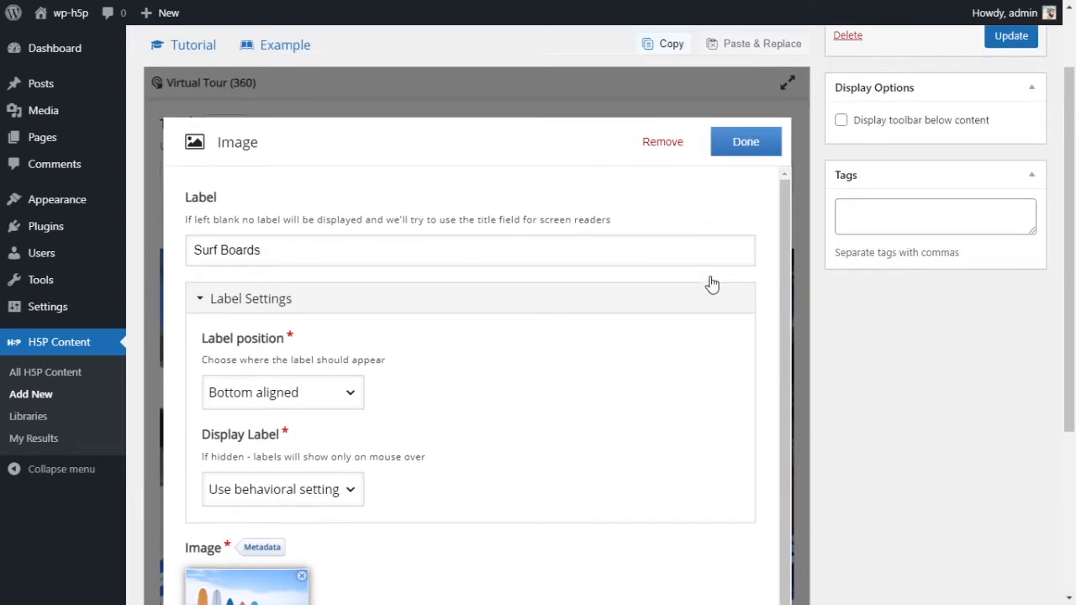
{"action": "scroll", "coordinate": [712, 285], "scroll_direction": "up", "scroll_amount": 1}
{"action": "scroll", "coordinate": [523, 367], "scroll_direction": "down", "scroll_amount": 1}
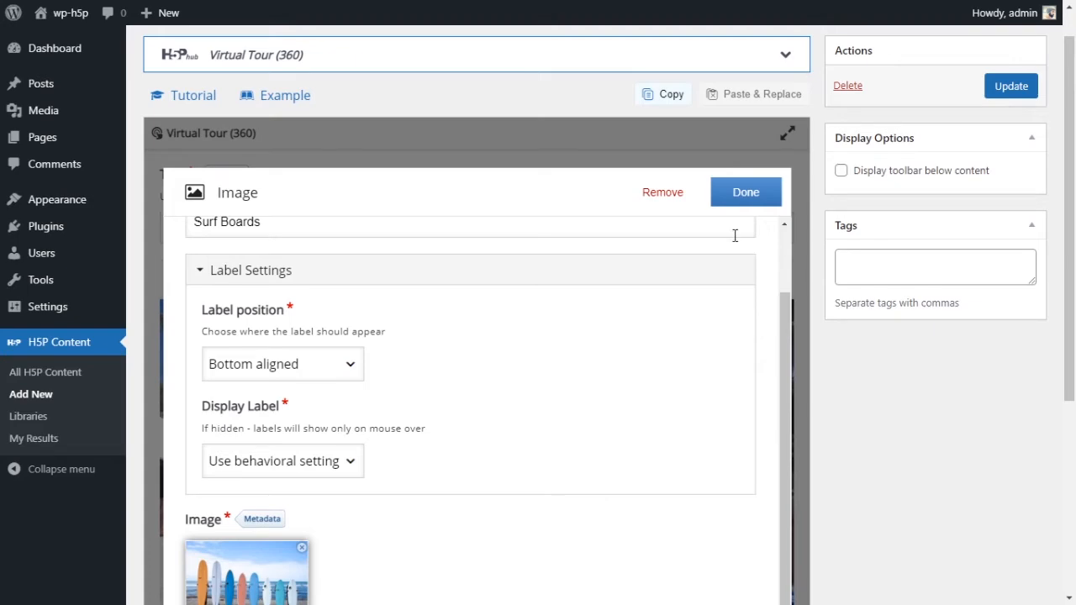
{"action": "left_click", "coordinate": [739, 200]}
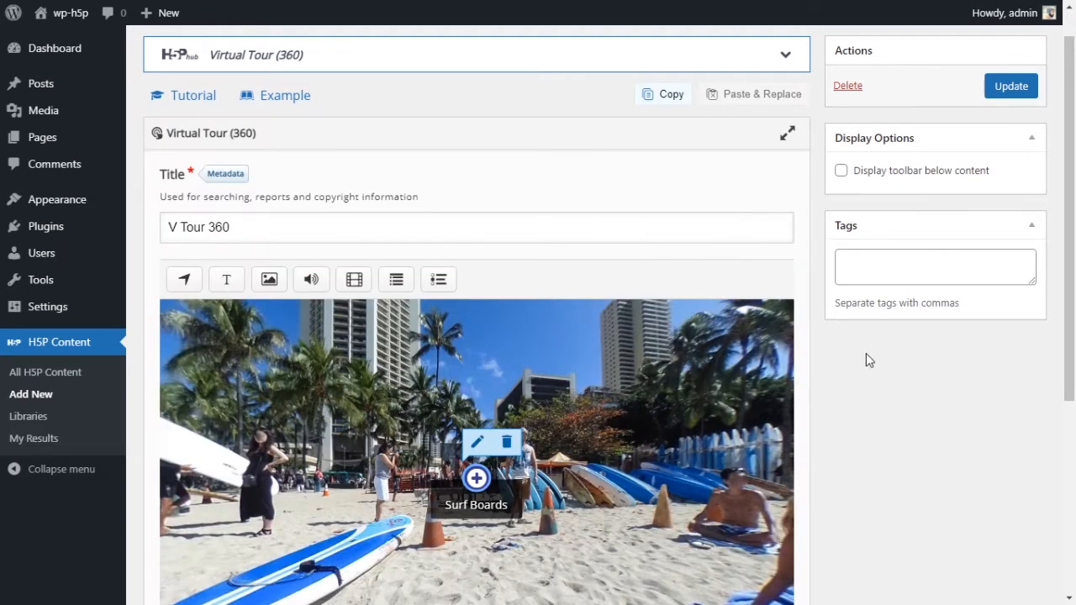
- Look through the tour's behavioral settings, including global audio and scene rendering quality, and collapse them again
{"action": "scroll", "coordinate": [866, 357], "scroll_direction": "down", "scroll_amount": 4}
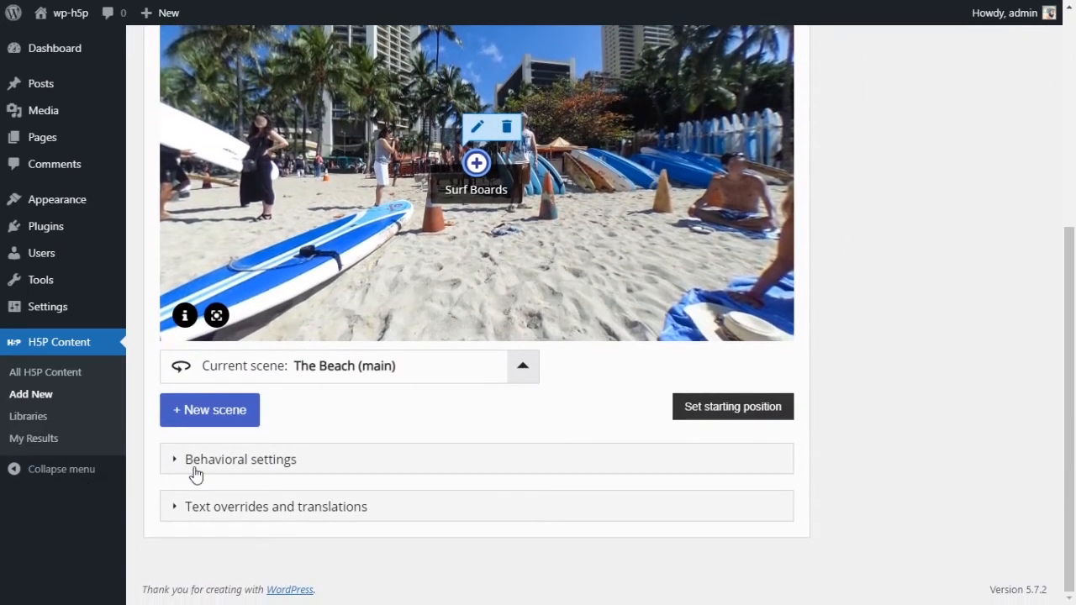
{"action": "left_click", "coordinate": [193, 469]}
{"action": "scroll", "coordinate": [206, 466], "scroll_direction": "down", "scroll_amount": 3}
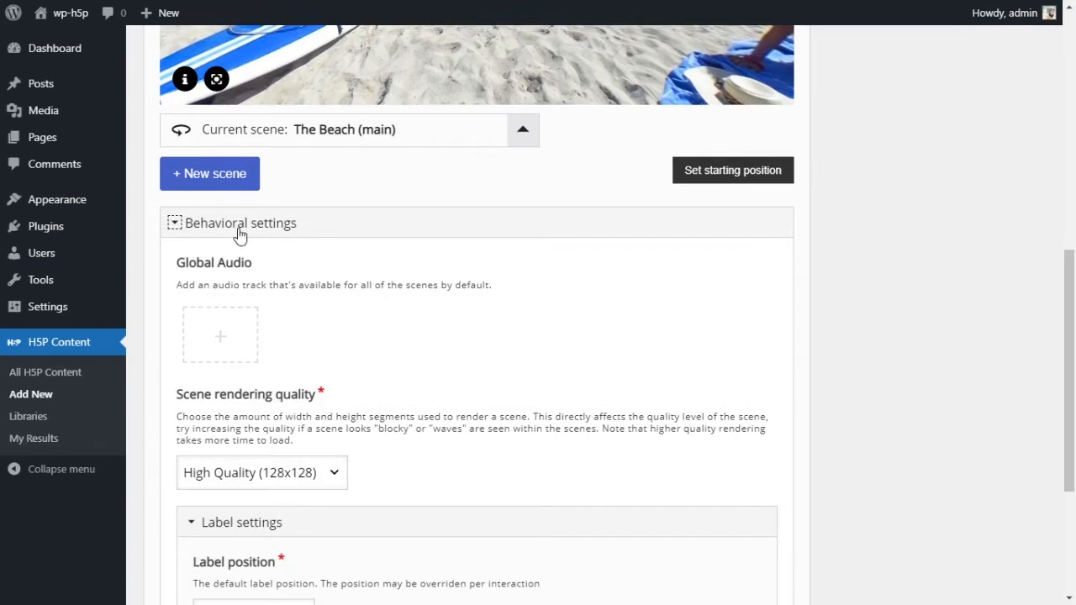
{"action": "left_click", "coordinate": [239, 229]}
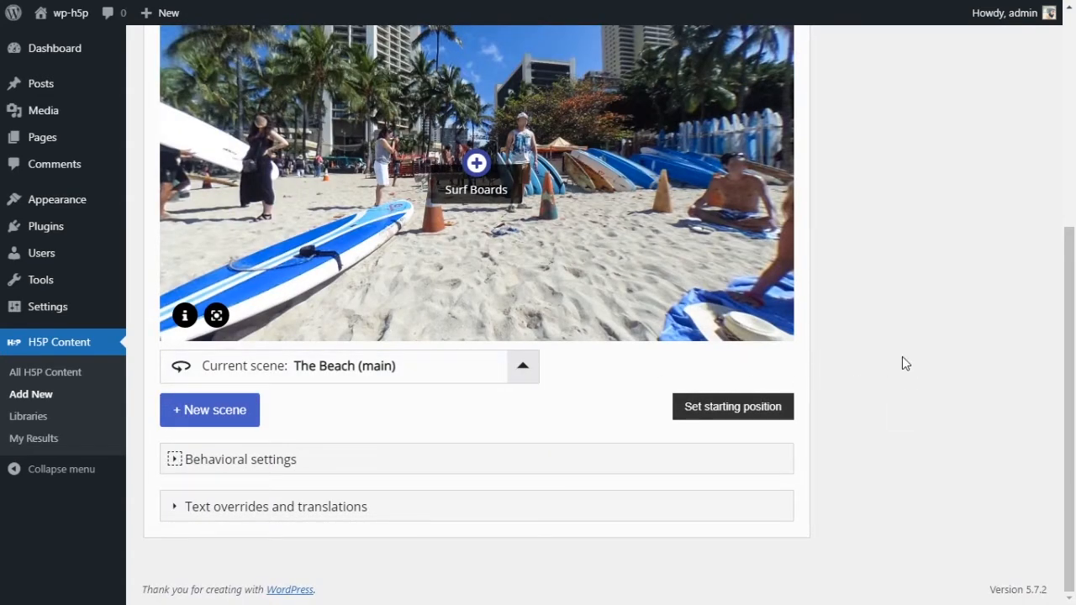
- Reposition the Surf Boards marker in the beach scene so it sits over the row of surfboards beside the standing man
{"action": "scroll", "coordinate": [903, 361], "scroll_direction": "up", "scroll_amount": 2}
{"action": "left_click_drag", "start_coordinate": [476, 318], "coordinate": [373, 293]}
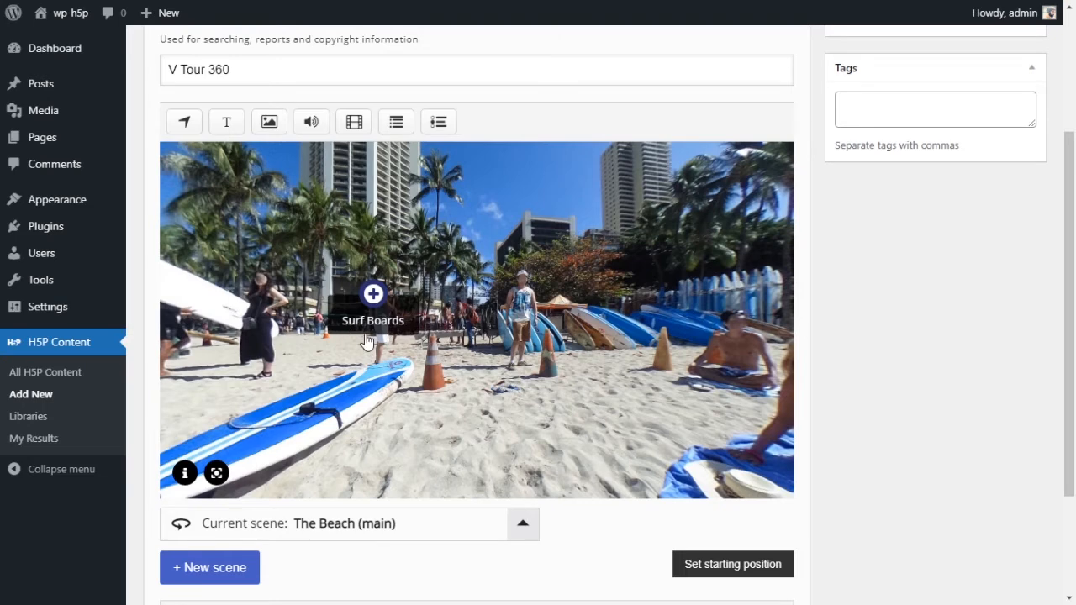
{"action": "left_click_drag", "start_coordinate": [373, 295], "coordinate": [609, 314]}
{"action": "left_click_drag", "start_coordinate": [687, 395], "coordinate": [449, 383]}
{"action": "mouse_move", "coordinate": [423, 304]}
{"action": "left_mouse_down"}
{"action": "mouse_move", "coordinate": [417, 253]}
{"action": "mouse_move", "coordinate": [410, 302]}
{"action": "left_mouse_up"}
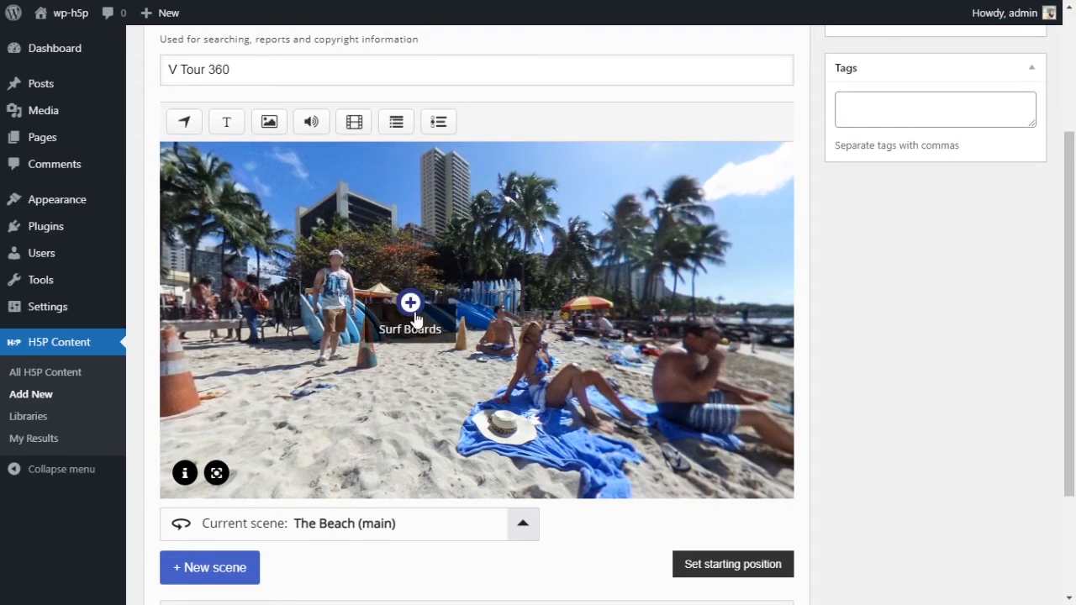
{"action": "mouse_move", "coordinate": [409, 304]}
{"action": "left_mouse_down"}
{"action": "mouse_move", "coordinate": [415, 280]}
{"action": "mouse_move", "coordinate": [410, 299]}
{"action": "left_mouse_up"}
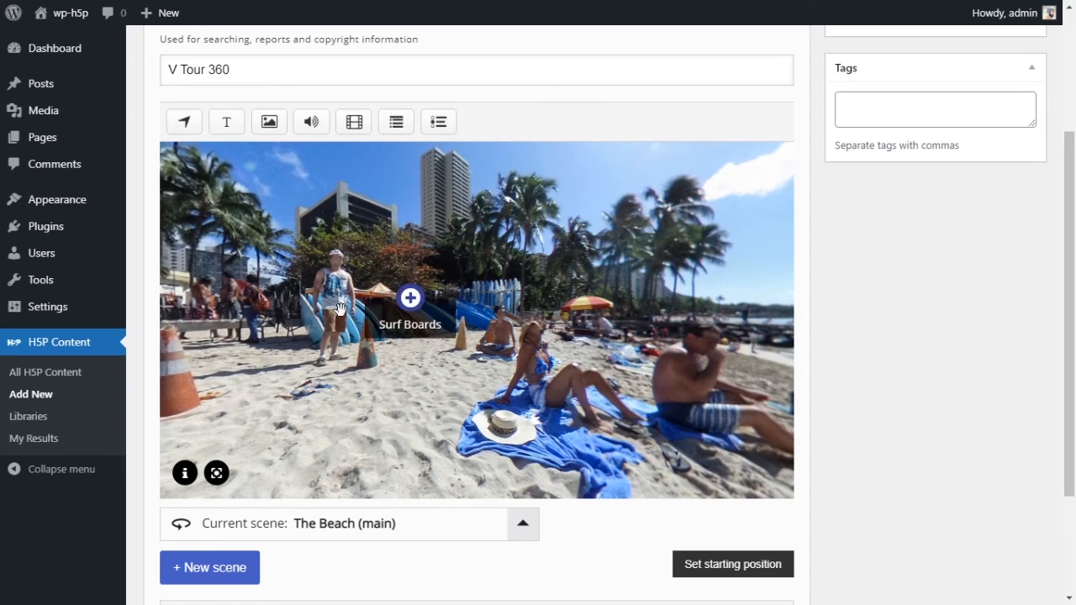
- Edit the Surf Boards interaction, set its label position to Top aligned and save it
{"action": "left_click", "coordinate": [410, 303]}
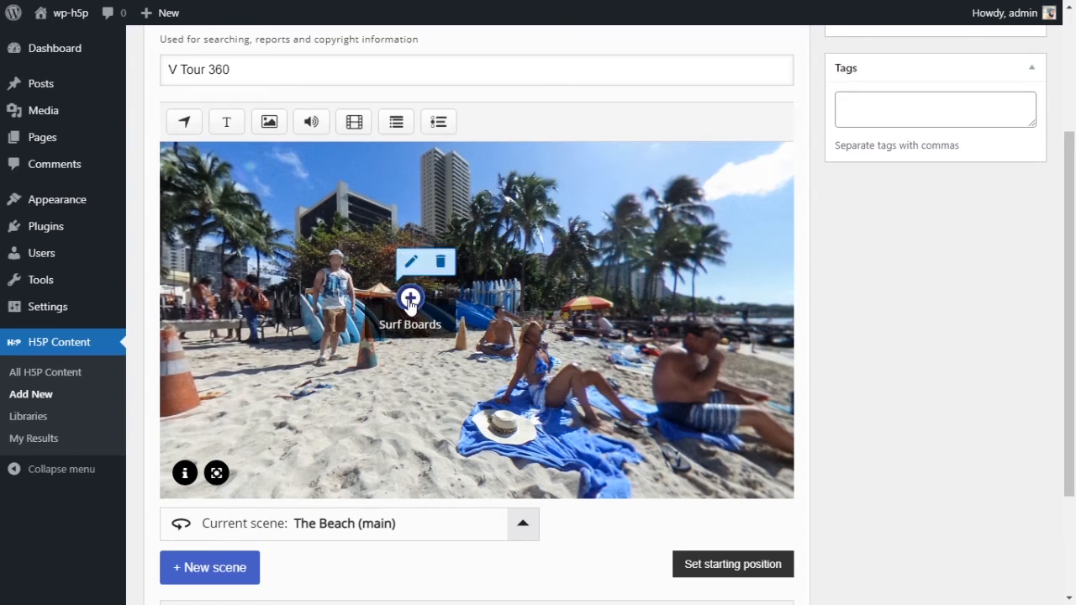
{"action": "left_click", "coordinate": [367, 291]}
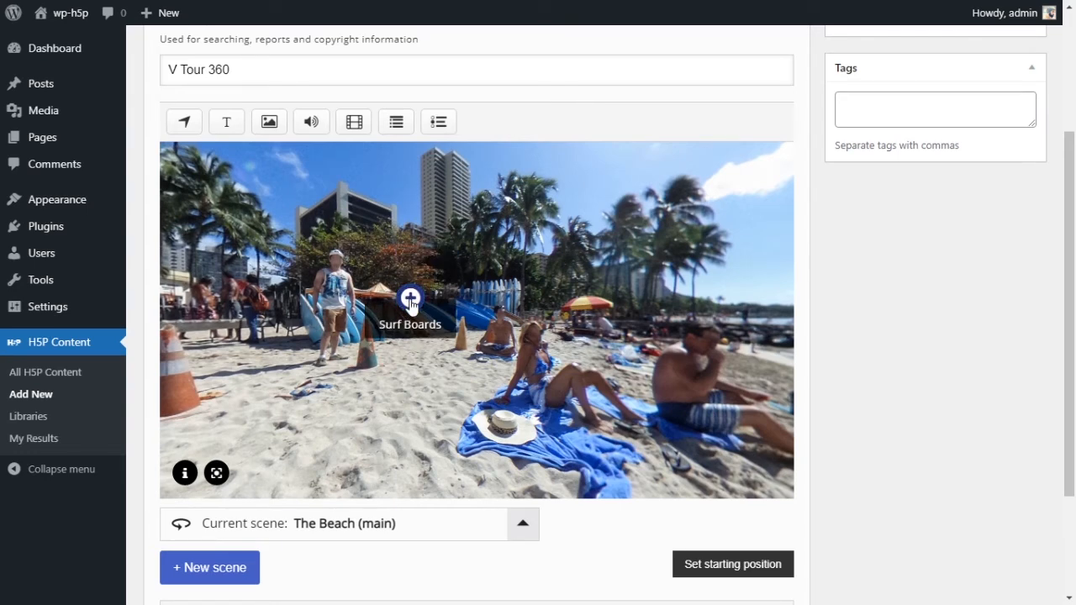
{"action": "left_click", "coordinate": [410, 303]}
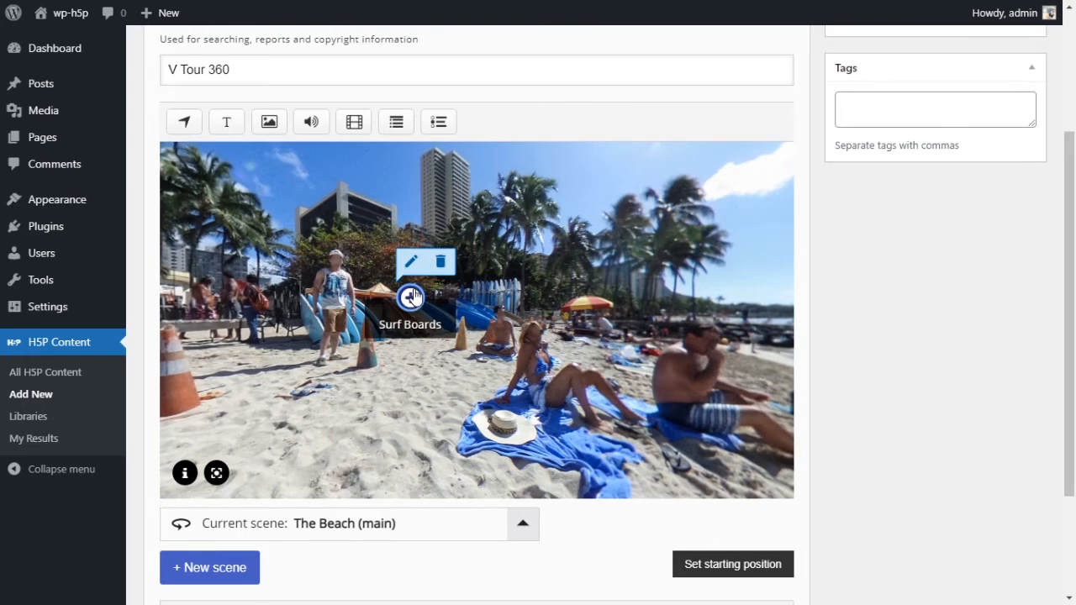
{"action": "left_click", "coordinate": [410, 262]}
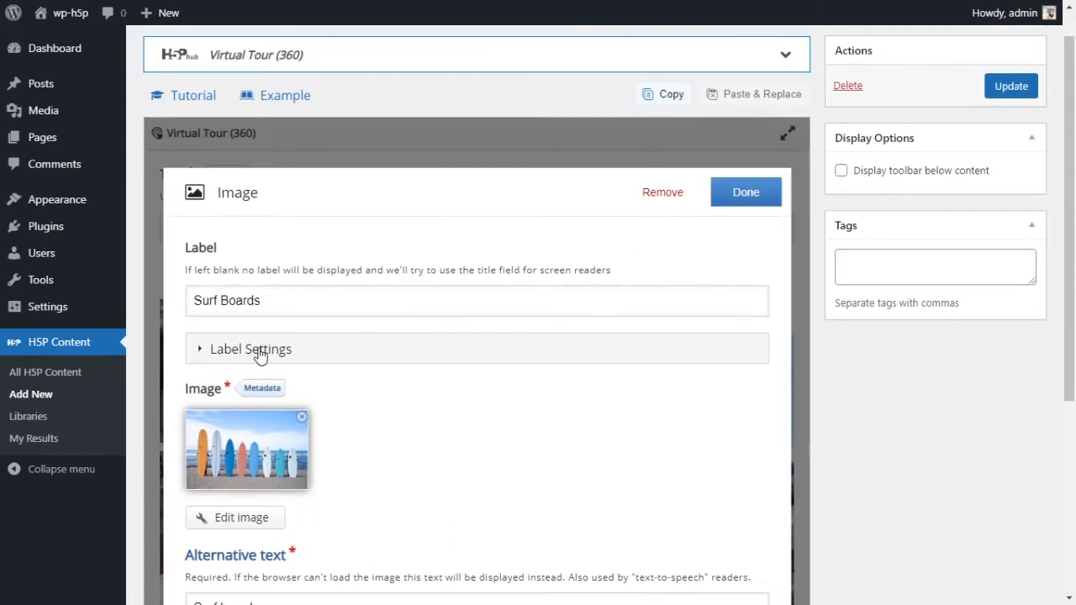
{"action": "left_click", "coordinate": [263, 353]}
{"action": "scroll", "coordinate": [364, 360], "scroll_direction": "down", "scroll_amount": 2}
{"action": "left_click", "coordinate": [342, 334]}
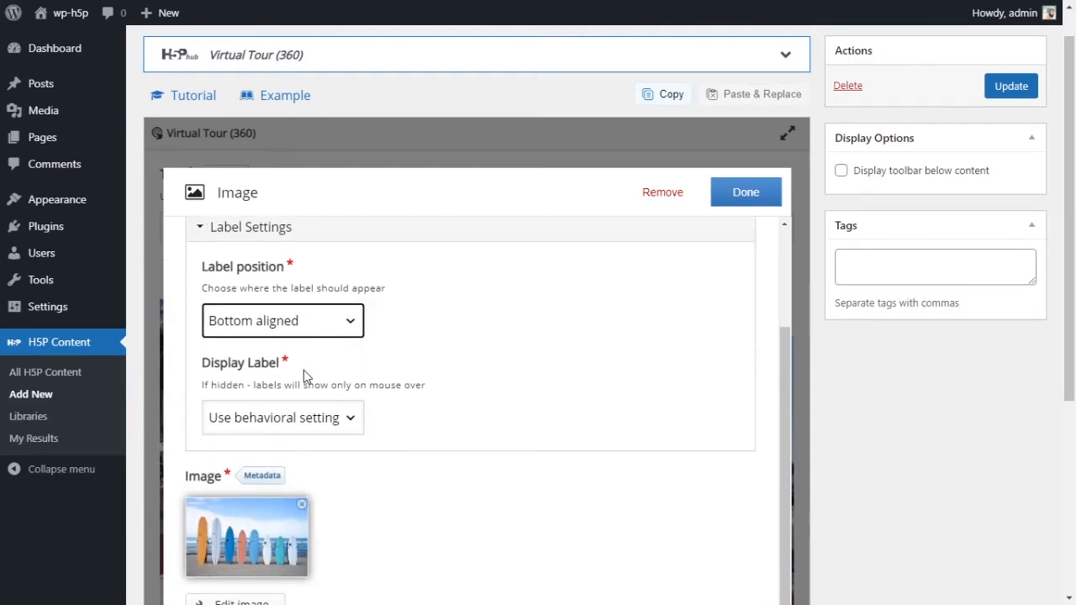
{"action": "left_click", "coordinate": [287, 407]}
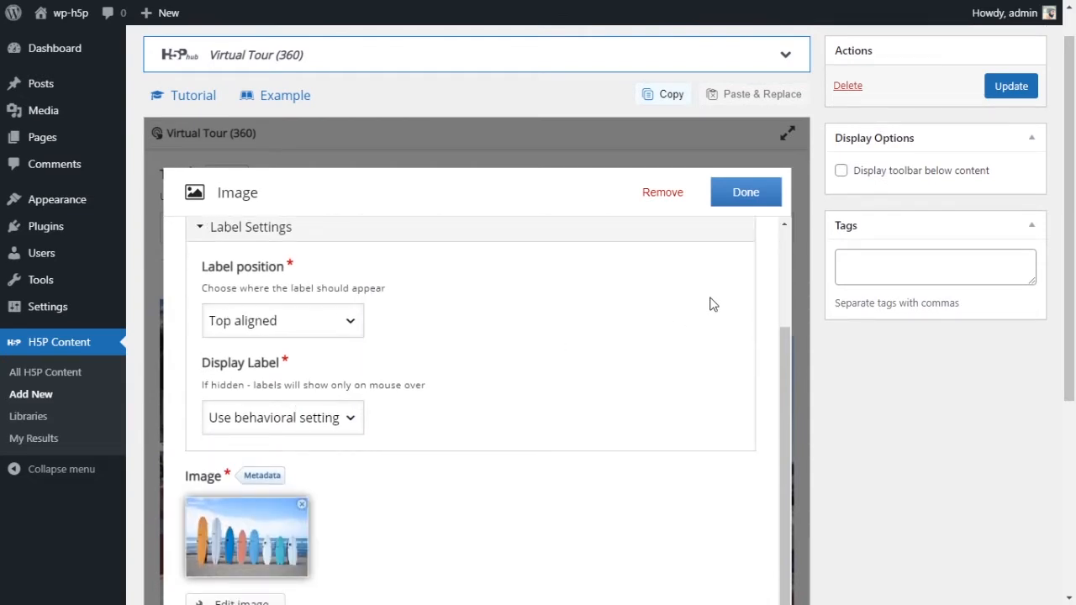
{"action": "left_click", "coordinate": [752, 200]}
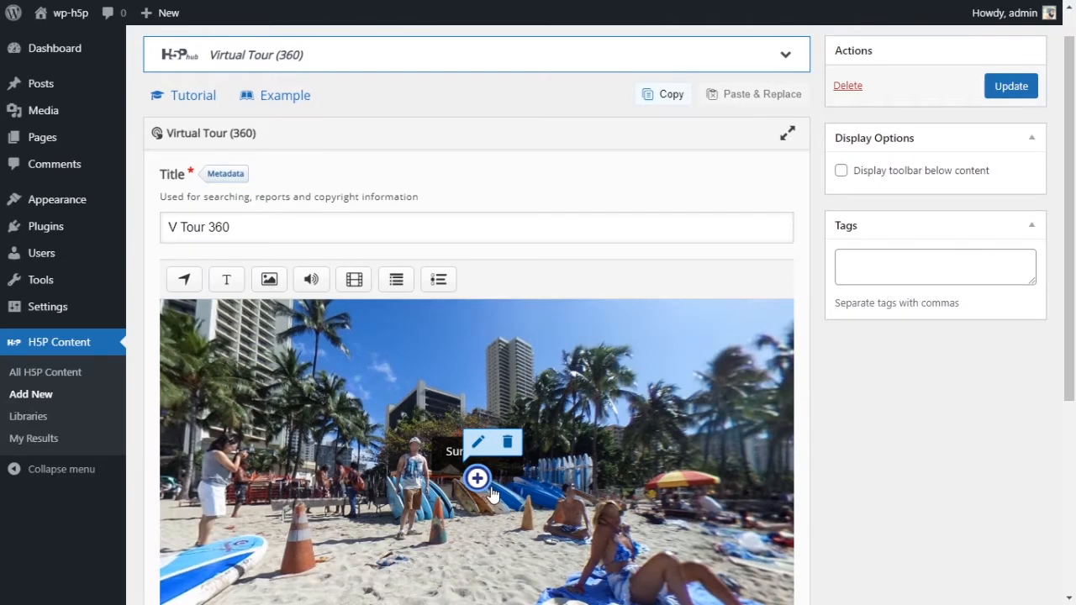
- Nudge the Surf Boards marker slightly so it stays over the surfboards in the beach scene
{"action": "scroll", "coordinate": [914, 308], "scroll_direction": "down", "scroll_amount": 2}
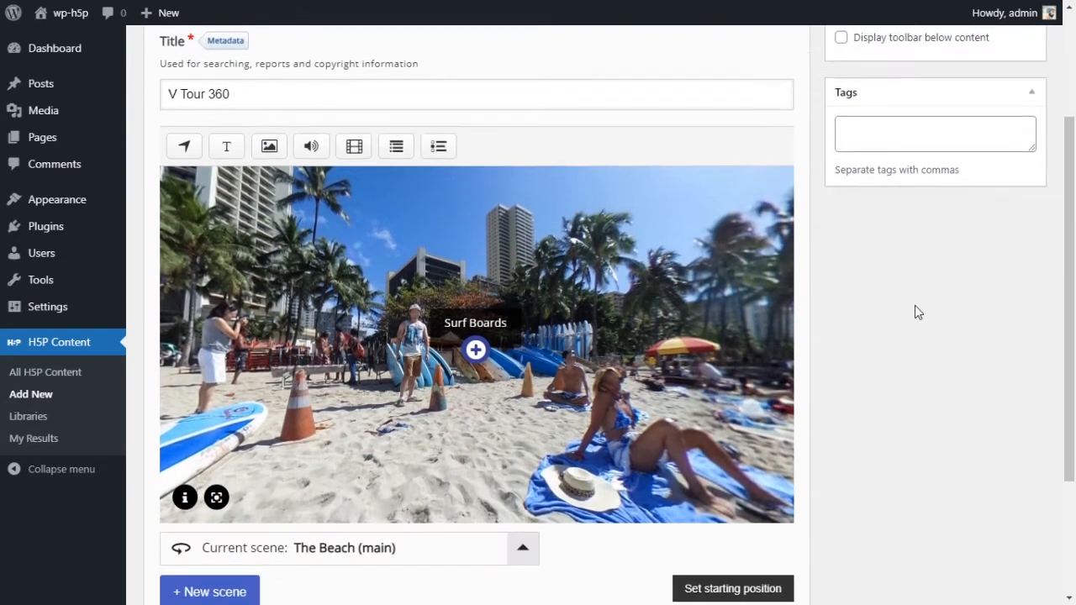
{"action": "left_click_drag", "start_coordinate": [475, 333], "coordinate": [483, 331]}
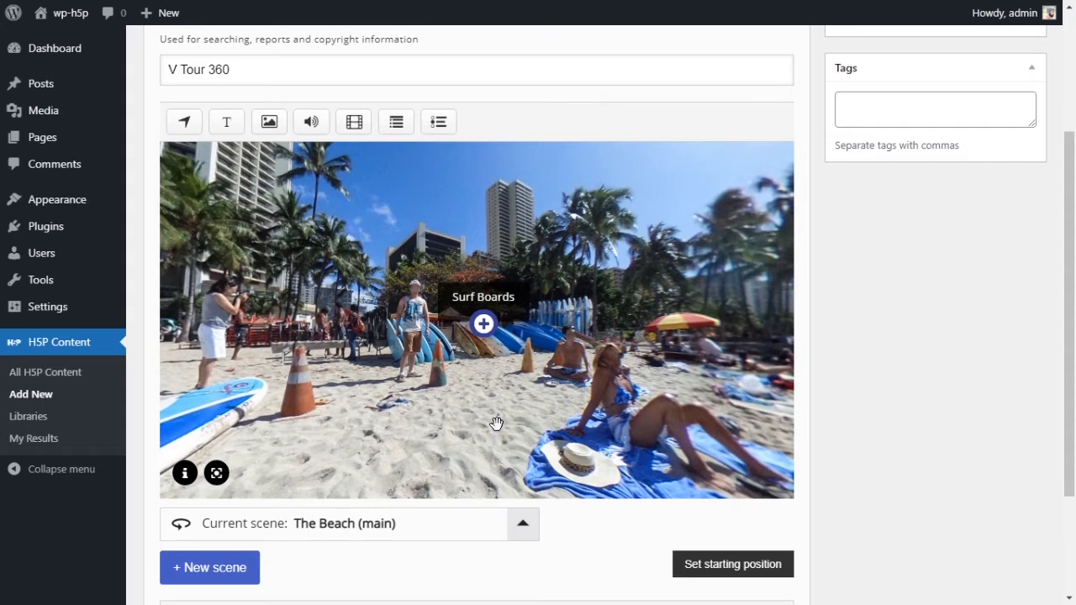
{"action": "scroll", "coordinate": [866, 441], "scroll_direction": "down", "scroll_amount": 1}
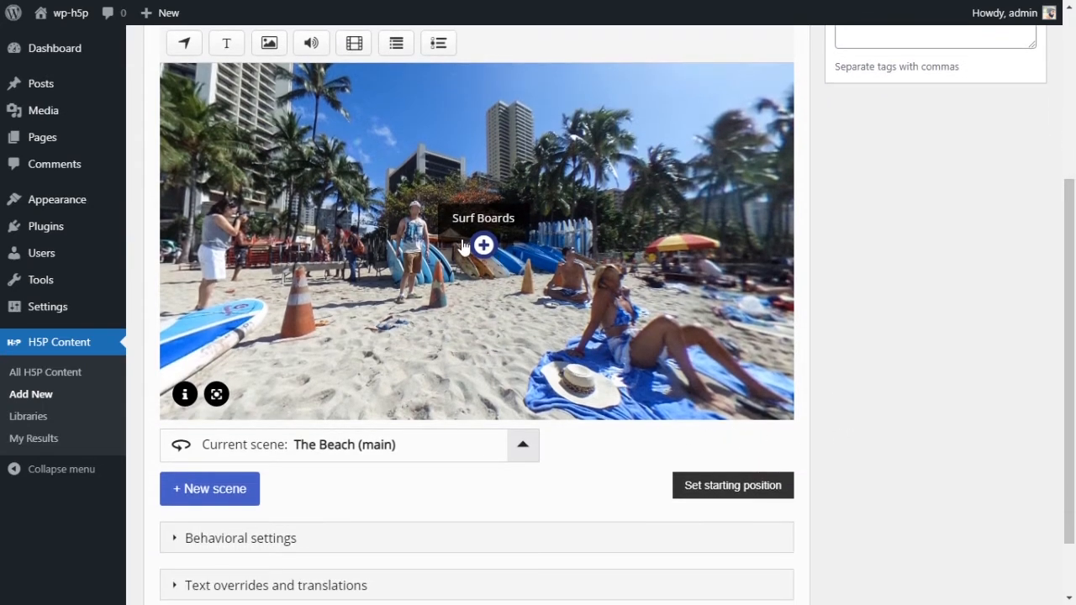
{"action": "mouse_move", "coordinate": [483, 247]}
{"action": "left_click_drag", "start_coordinate": [356, 327], "coordinate": [505, 343]}
- Keep The Beach (main) as the current scene and update the virtual tour to save it
{"action": "left_click", "coordinate": [395, 444]}
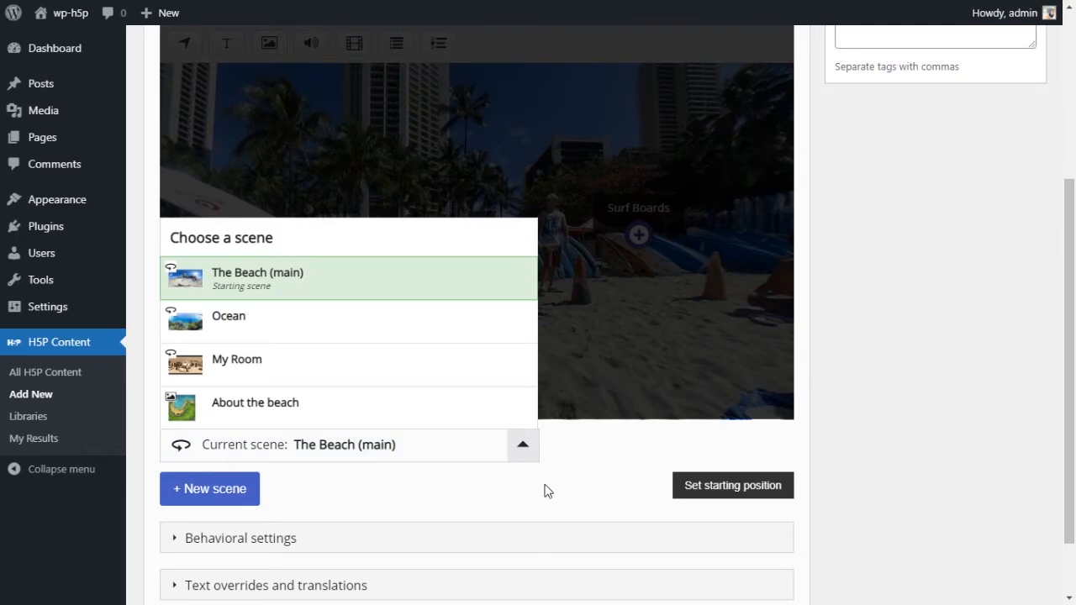
{"action": "left_click", "coordinate": [526, 454]}
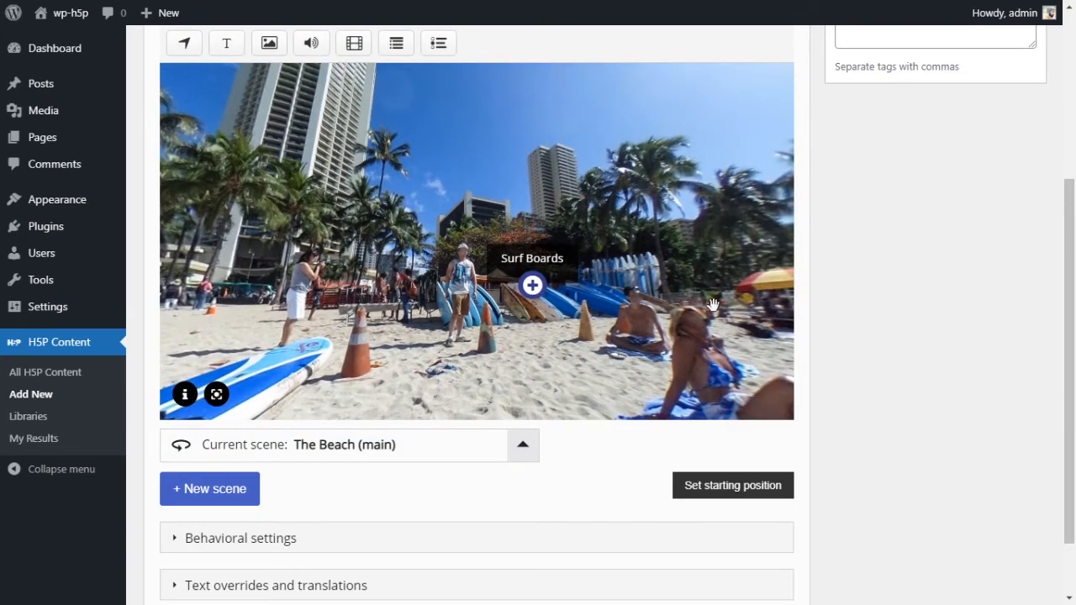
{"action": "left_click_drag", "start_coordinate": [423, 334], "coordinate": [219, 320]}
{"action": "scroll", "coordinate": [1013, 353], "scroll_direction": "up", "scroll_amount": 4}
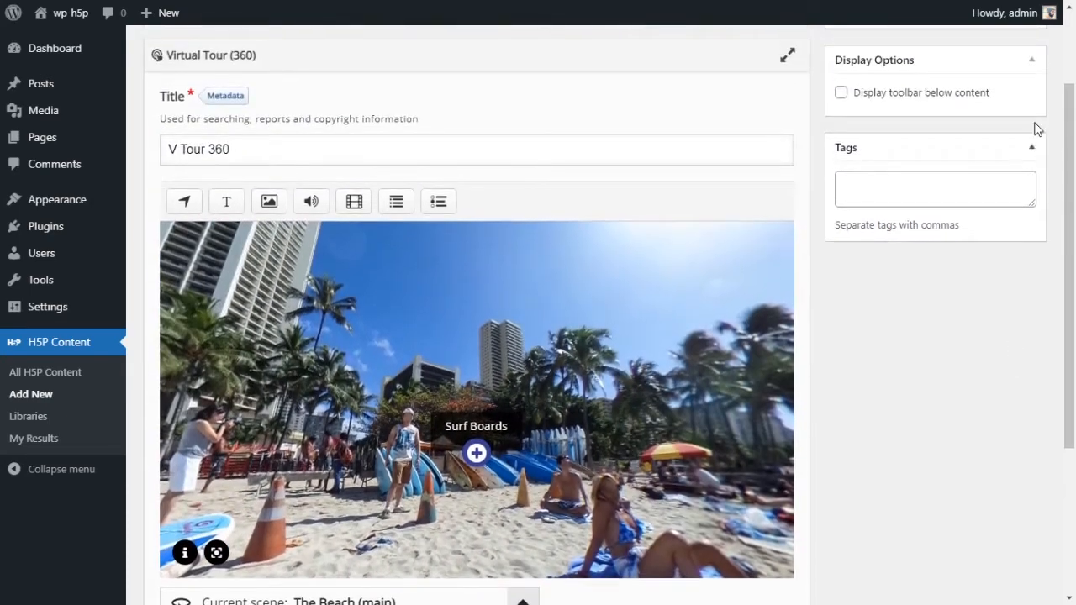
{"action": "left_click", "coordinate": [1027, 126]}
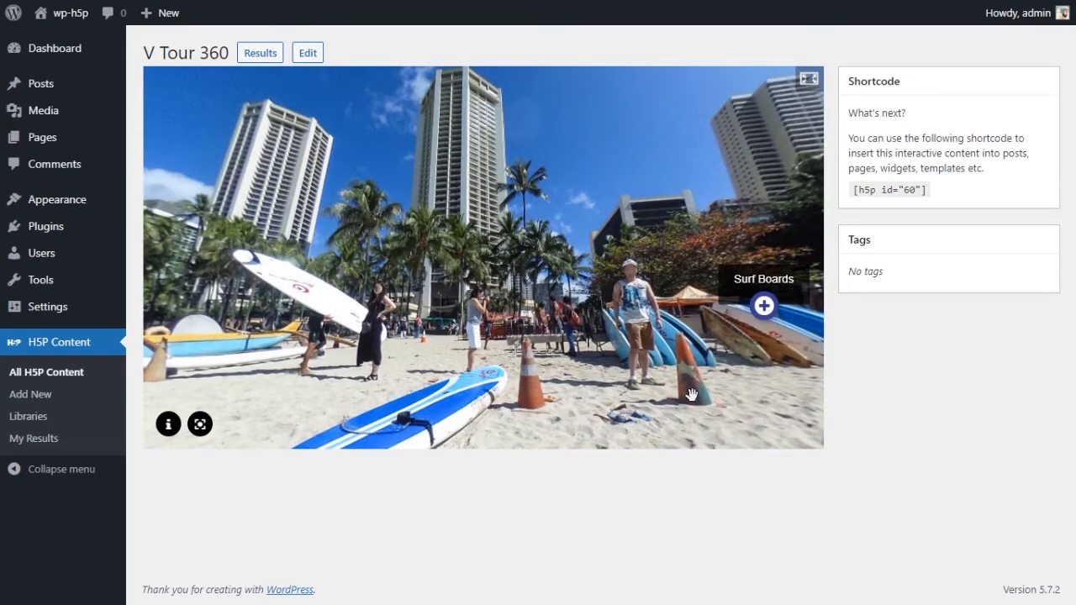
- Look around the saved tour's beach scene and bring the Surf Boards marker into view
{"action": "left_click_drag", "start_coordinate": [482, 317], "coordinate": [295, 309]}
{"action": "left_click_drag", "start_coordinate": [794, 375], "coordinate": [390, 368]}
{"action": "left_click_drag", "start_coordinate": [693, 368], "coordinate": [634, 340]}
{"action": "left_click_drag", "start_coordinate": [385, 334], "coordinate": [576, 330]}
{"action": "left_click_drag", "start_coordinate": [324, 340], "coordinate": [455, 343]}
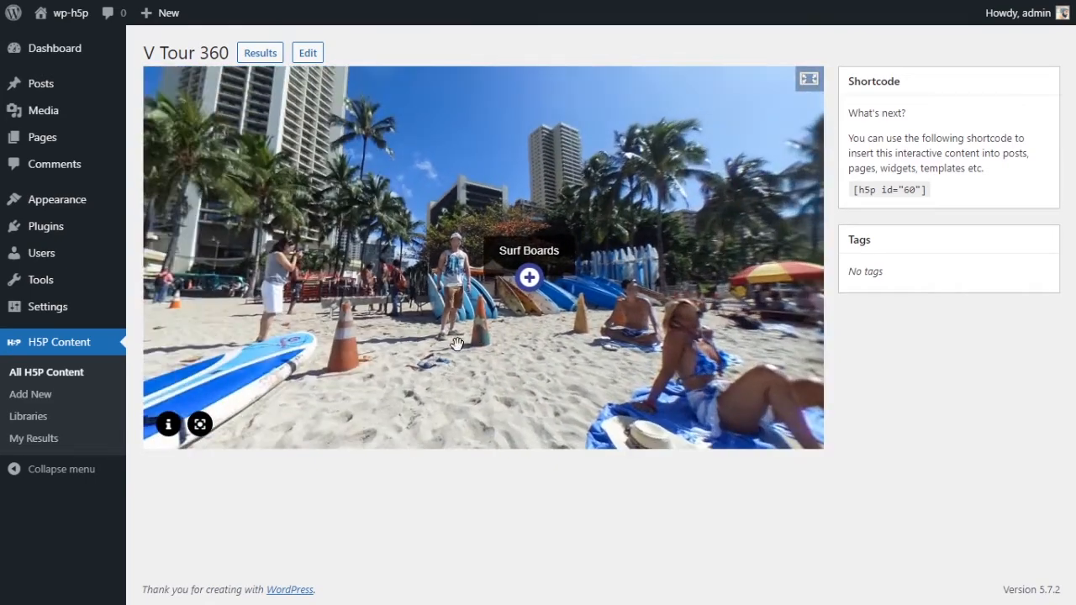
- Read the beach scene's description, close it and reset the scene view
{"action": "left_click", "coordinate": [169, 425]}
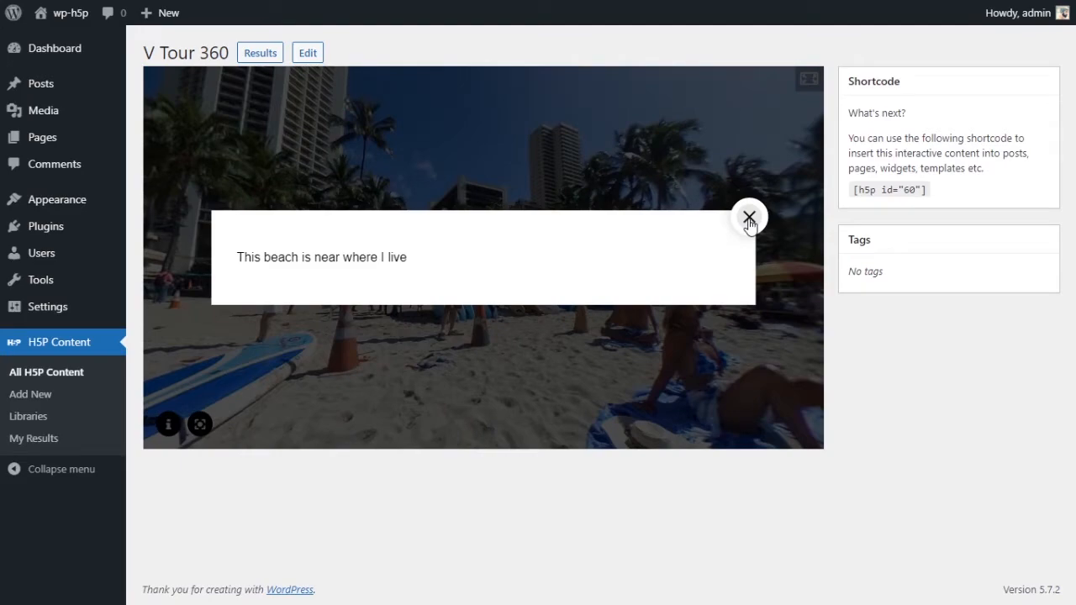
{"action": "left_click", "coordinate": [749, 218]}
{"action": "left_click", "coordinate": [200, 426]}
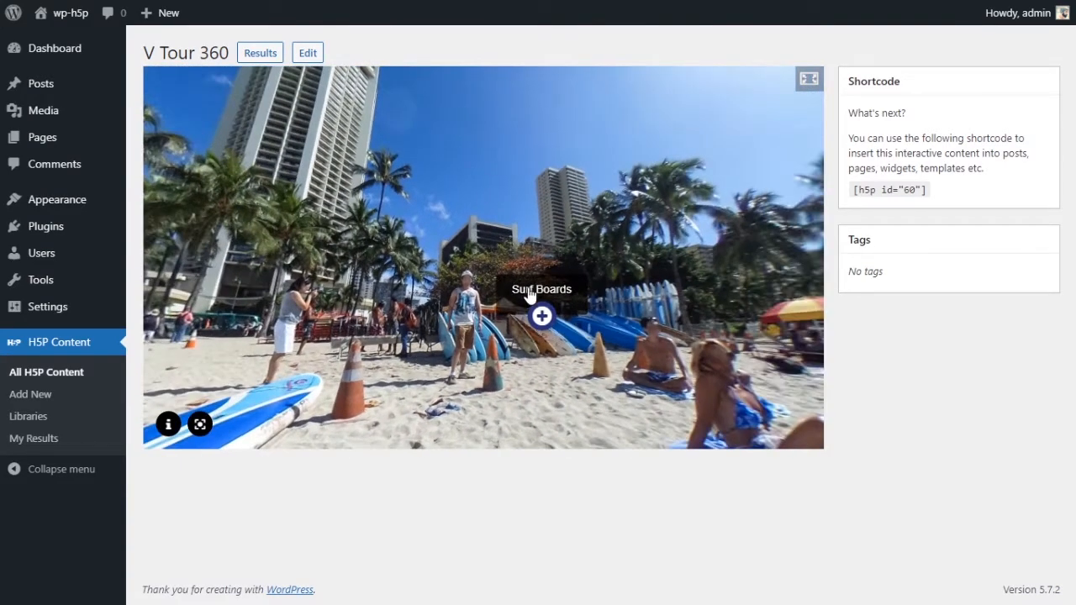
- Test the Surf Boards marker by viewing its surfboards picture, and close the picture again
{"action": "left_click", "coordinate": [542, 319]}
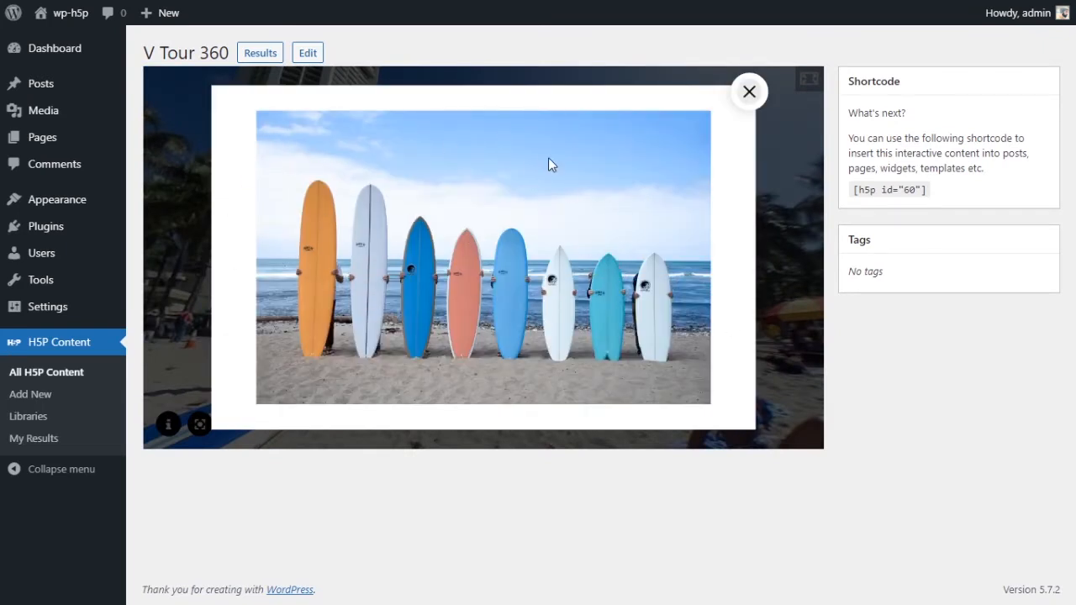
{"action": "left_click", "coordinate": [749, 91]}
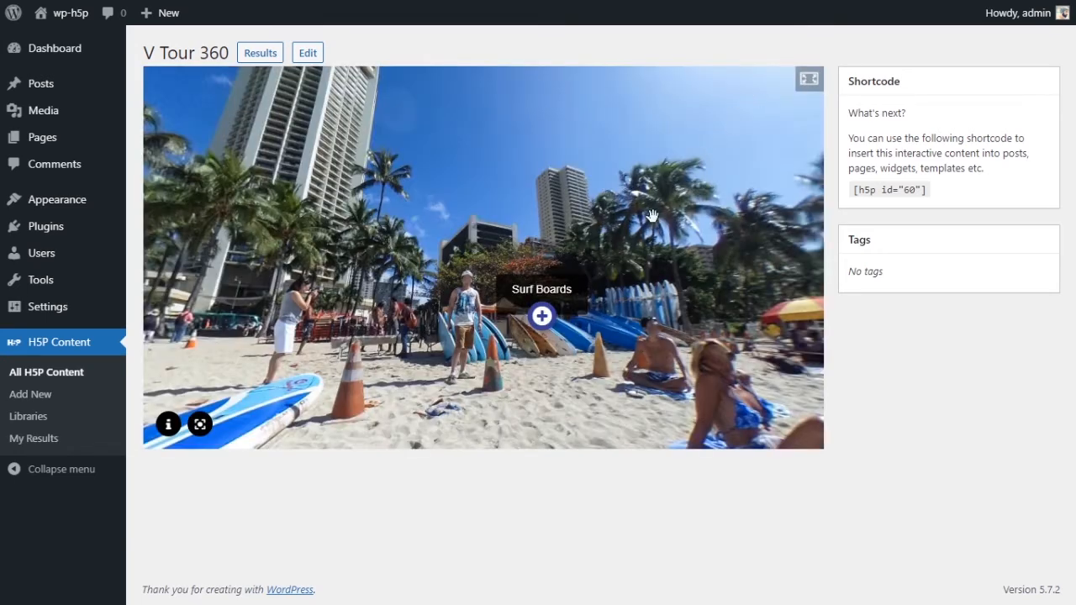
{"action": "left_click", "coordinate": [545, 296]}
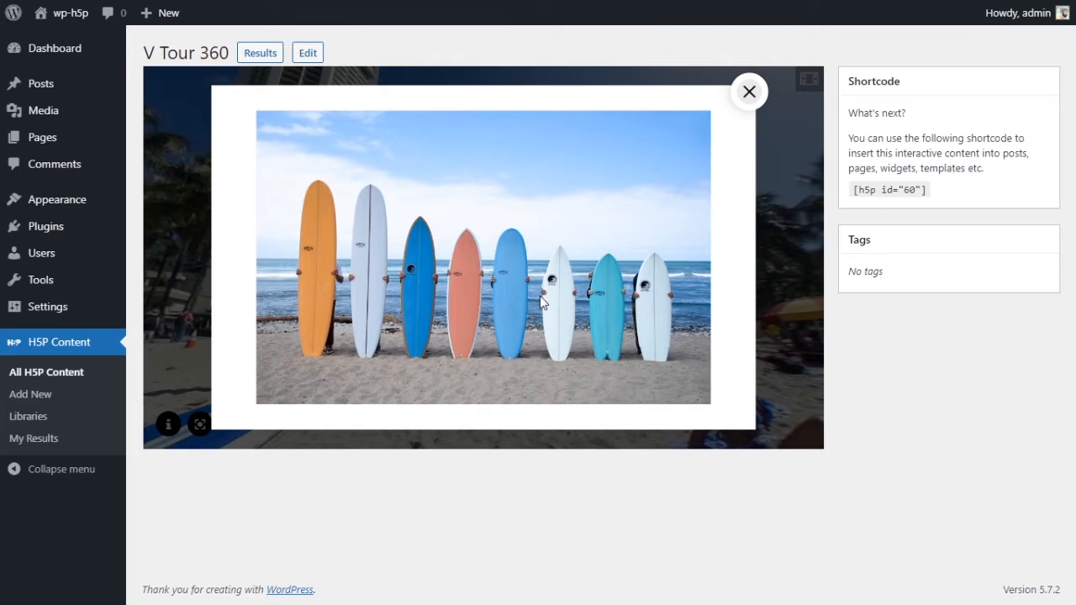
{"action": "left_click", "coordinate": [749, 91]}
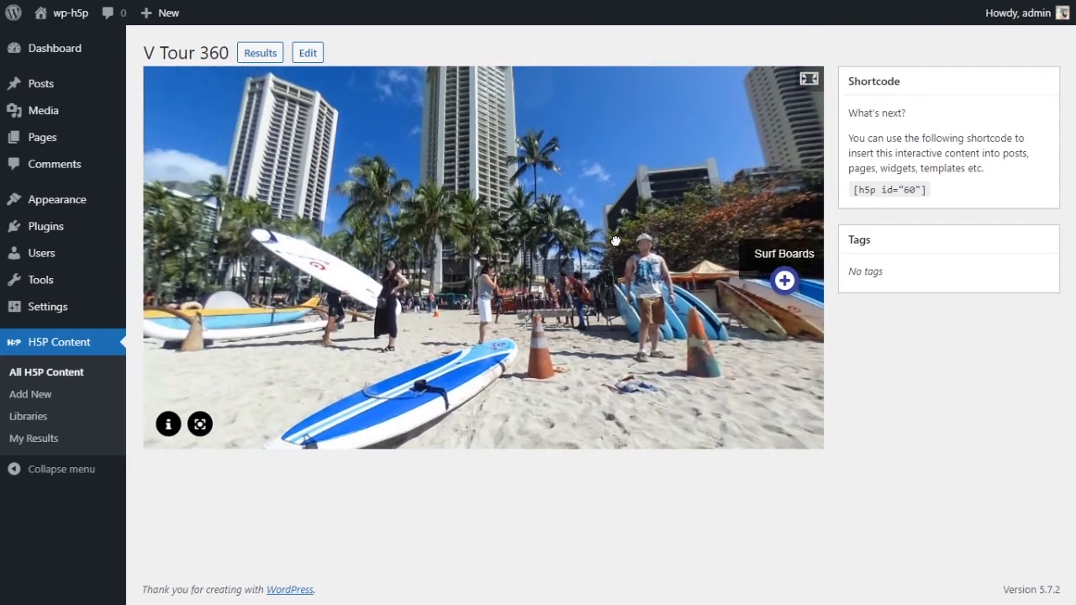
- Look around the rest of the beach in the saved tour
{"action": "left_click_drag", "start_coordinate": [616, 241], "coordinate": [398, 240]}
{"action": "left_click_drag", "start_coordinate": [550, 258], "coordinate": [328, 273]}
{"action": "left_click_drag", "start_coordinate": [563, 282], "coordinate": [434, 281]}
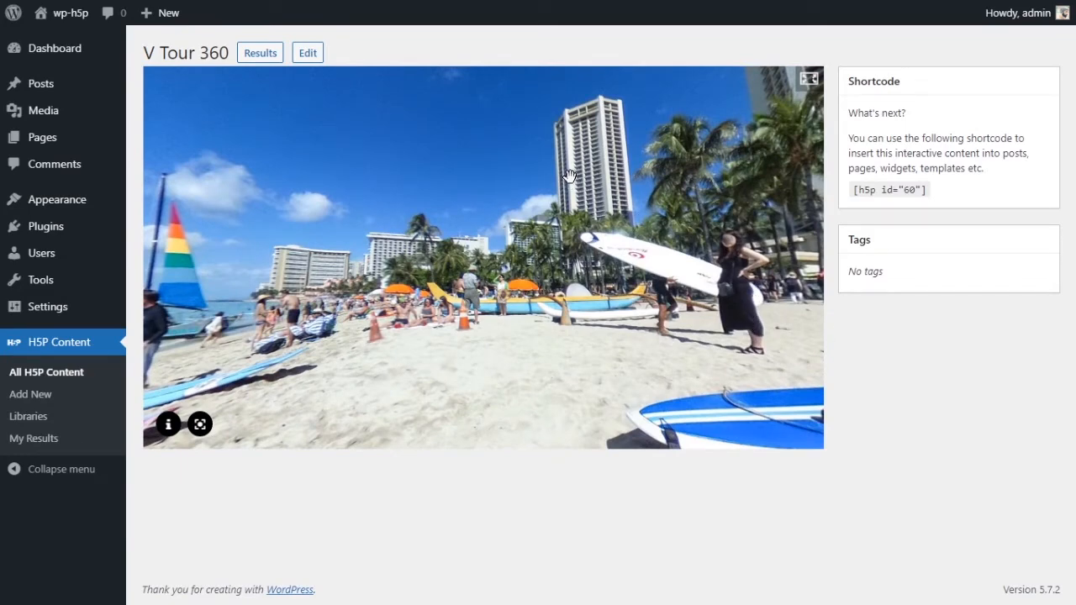
- Reopen the V Tour 360 content for editing and look around its beach scene
{"action": "left_click", "coordinate": [304, 55]}
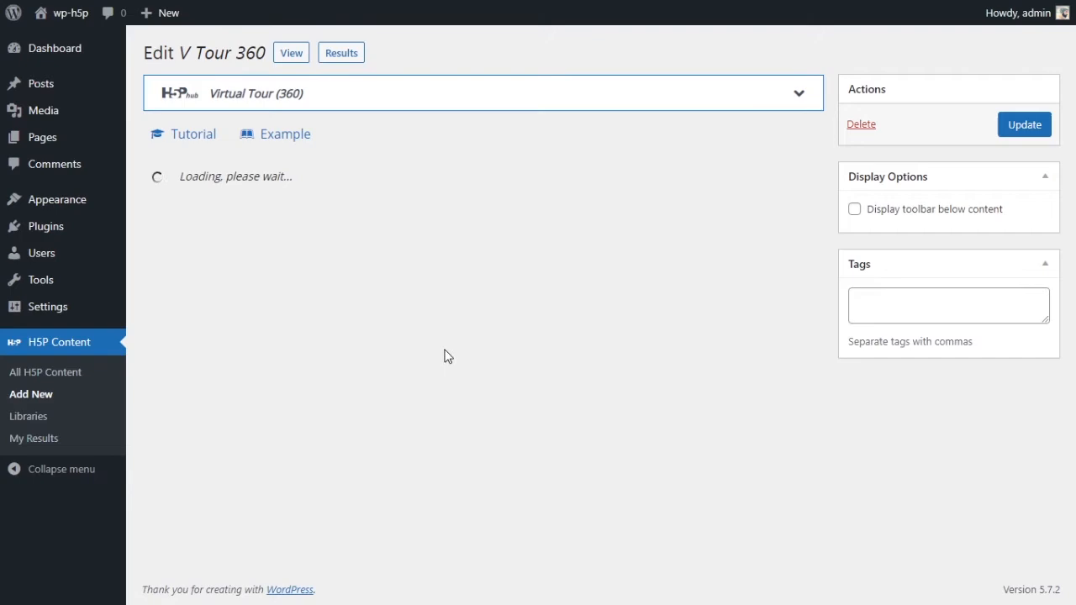
{"action": "scroll", "coordinate": [504, 298], "scroll_direction": "down", "scroll_amount": 1}
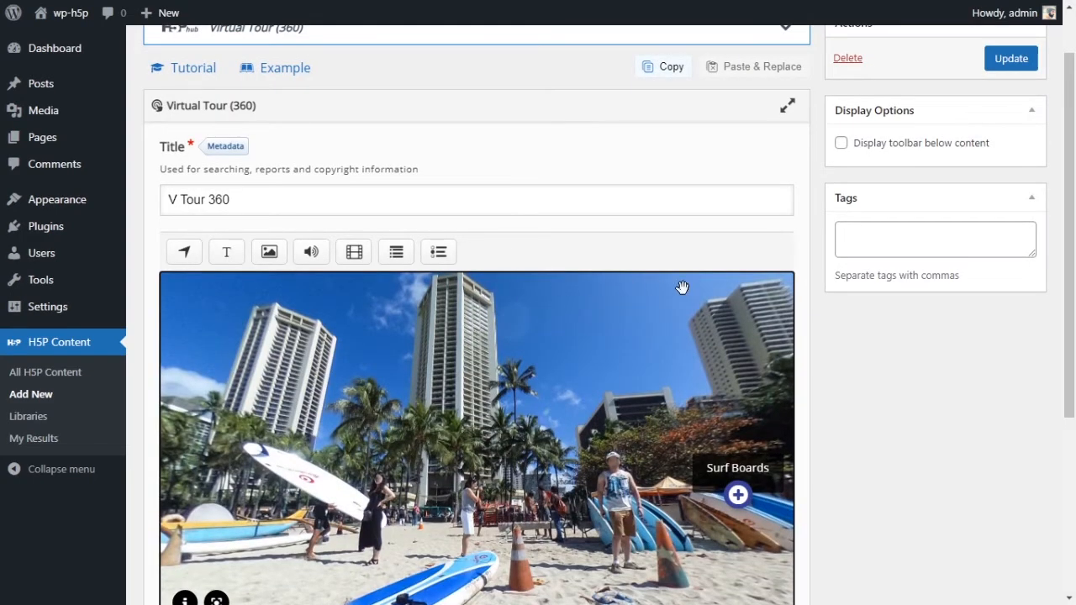
{"action": "scroll", "coordinate": [681, 287], "scroll_direction": "down", "scroll_amount": 2}
{"action": "scroll", "coordinate": [576, 324], "scroll_direction": "up", "scroll_amount": 1}
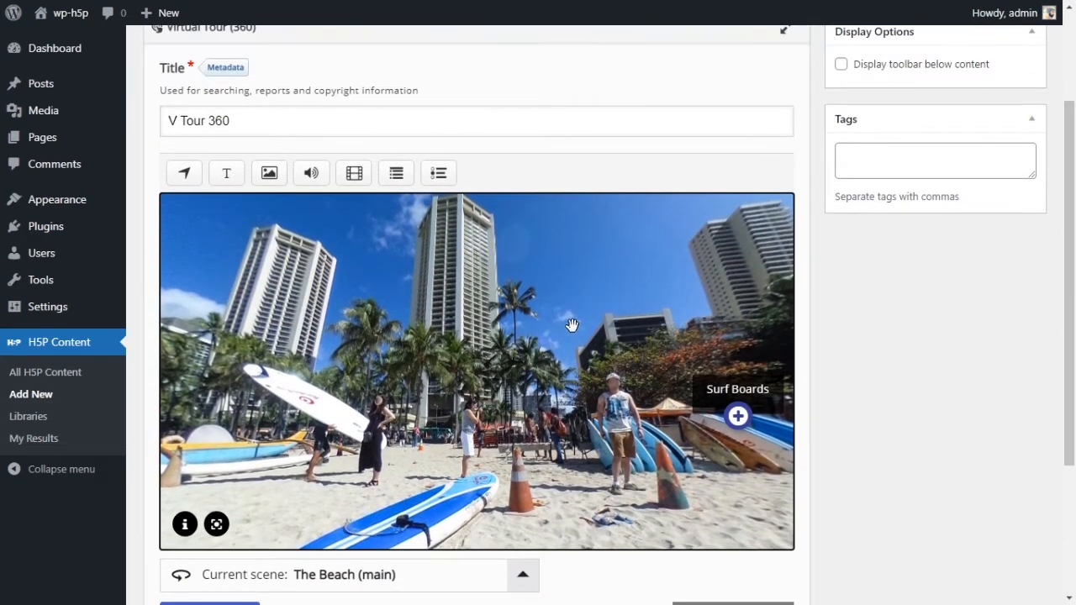
{"action": "left_click_drag", "start_coordinate": [407, 338], "coordinate": [631, 411]}
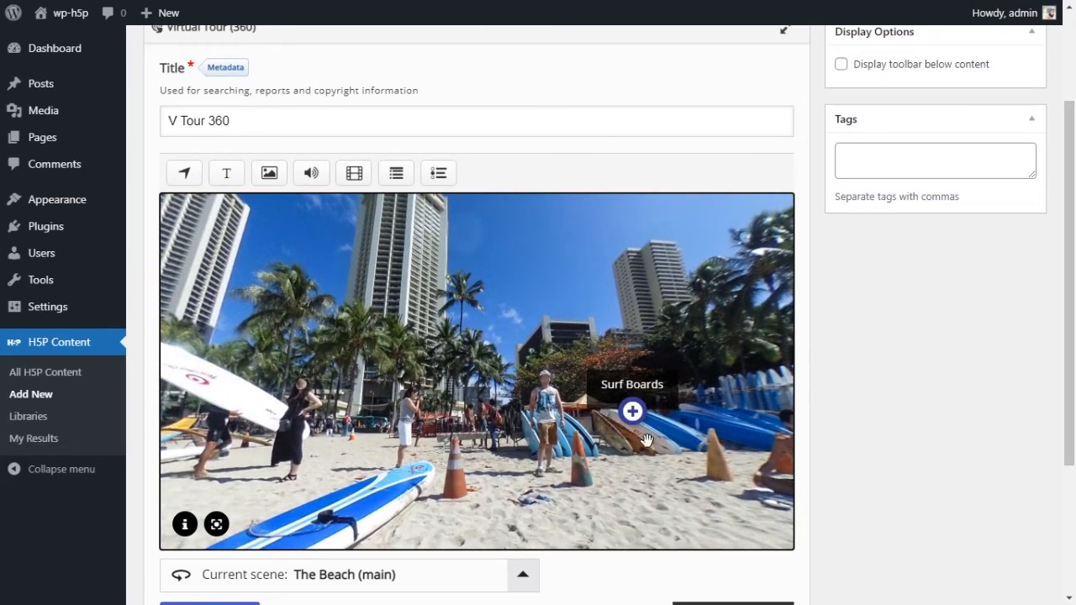
{"action": "left_click_drag", "start_coordinate": [634, 414], "coordinate": [512, 420]}
{"action": "left_click_drag", "start_coordinate": [317, 410], "coordinate": [480, 406]}
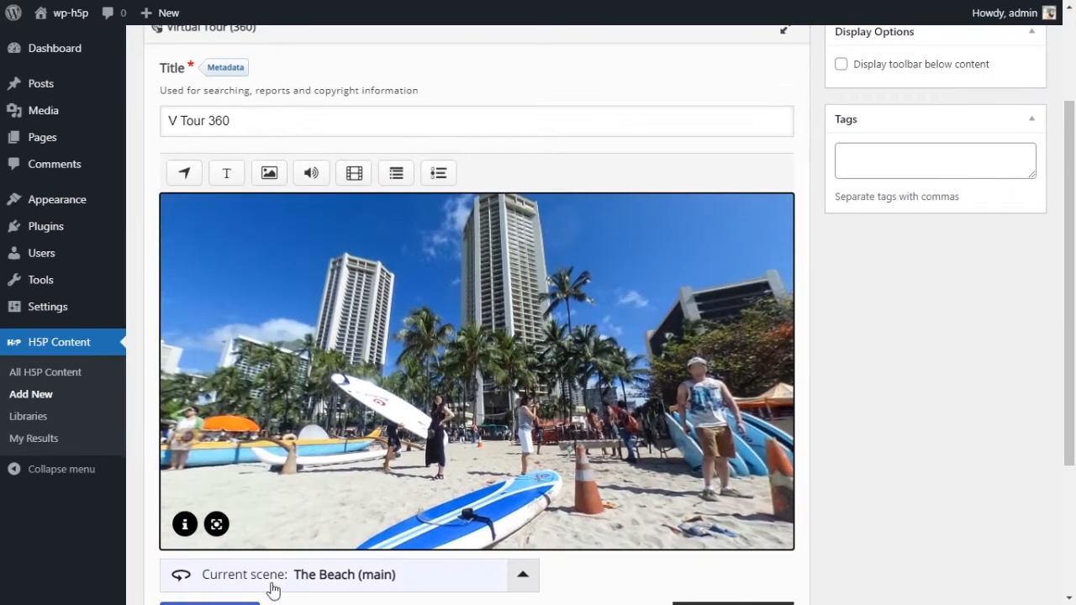
- Switch to the My Room scene and rotate the view to face the TV wall and the sofas
{"action": "left_click", "coordinate": [293, 579]}
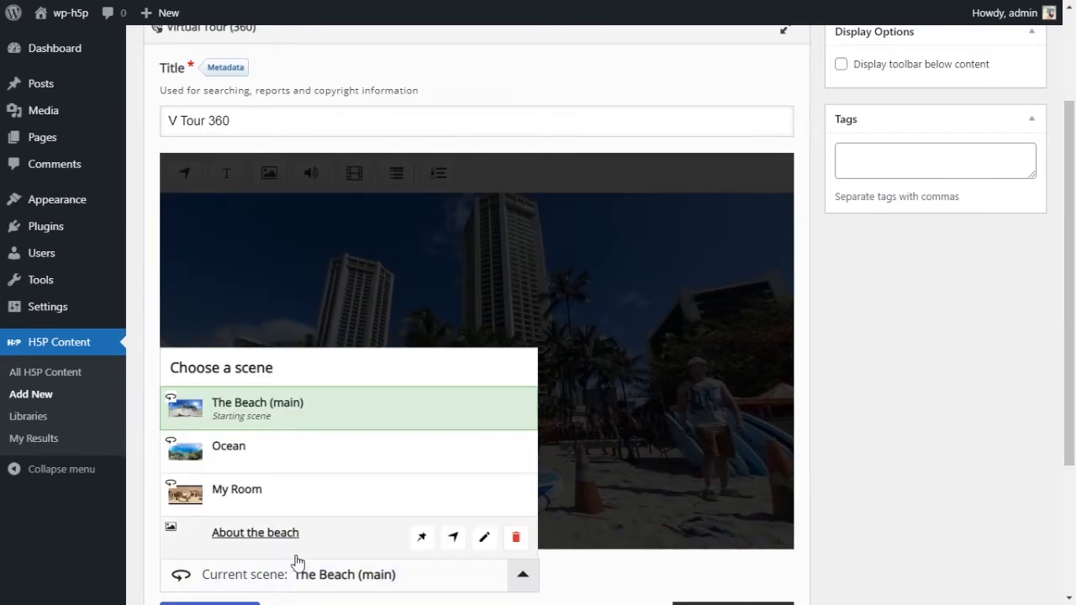
{"action": "left_click", "coordinate": [300, 490]}
{"action": "left_click_drag", "start_coordinate": [404, 413], "coordinate": [490, 351]}
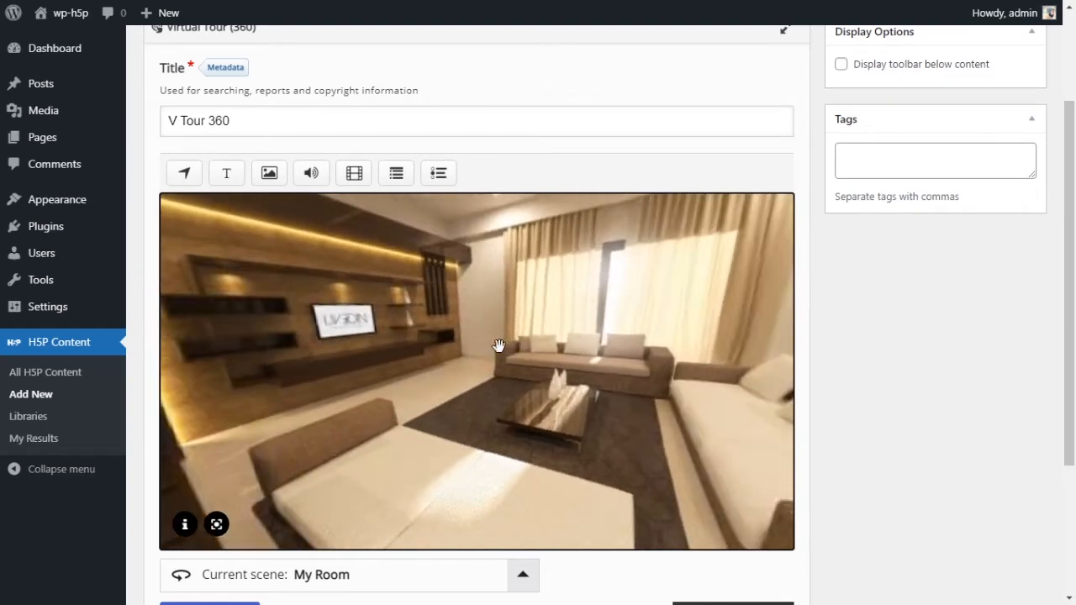
{"action": "left_click", "coordinate": [268, 173]}
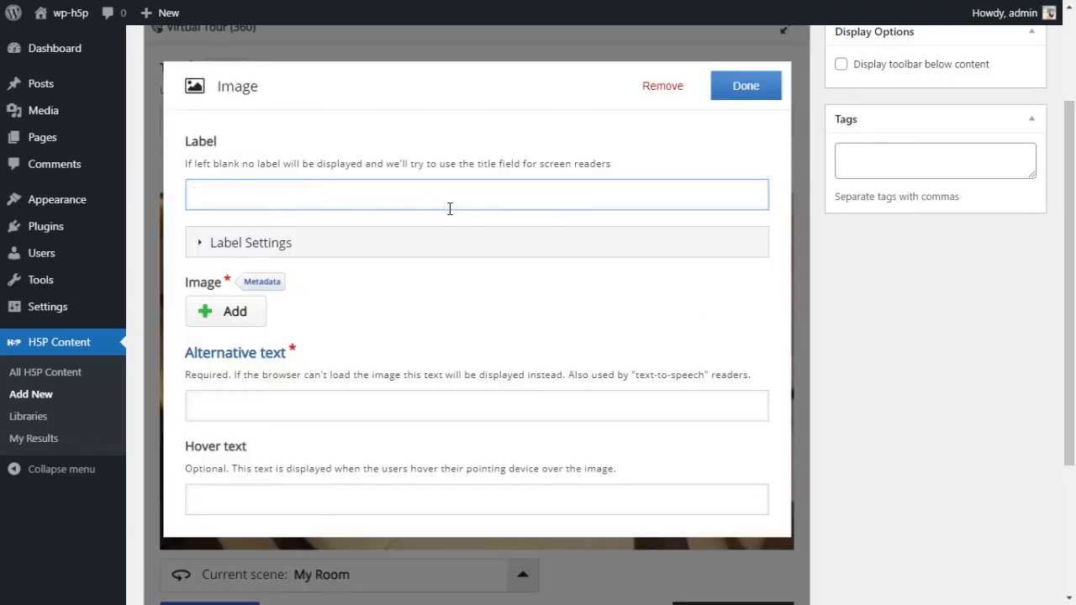
{"action": "left_click", "coordinate": [651, 87]}
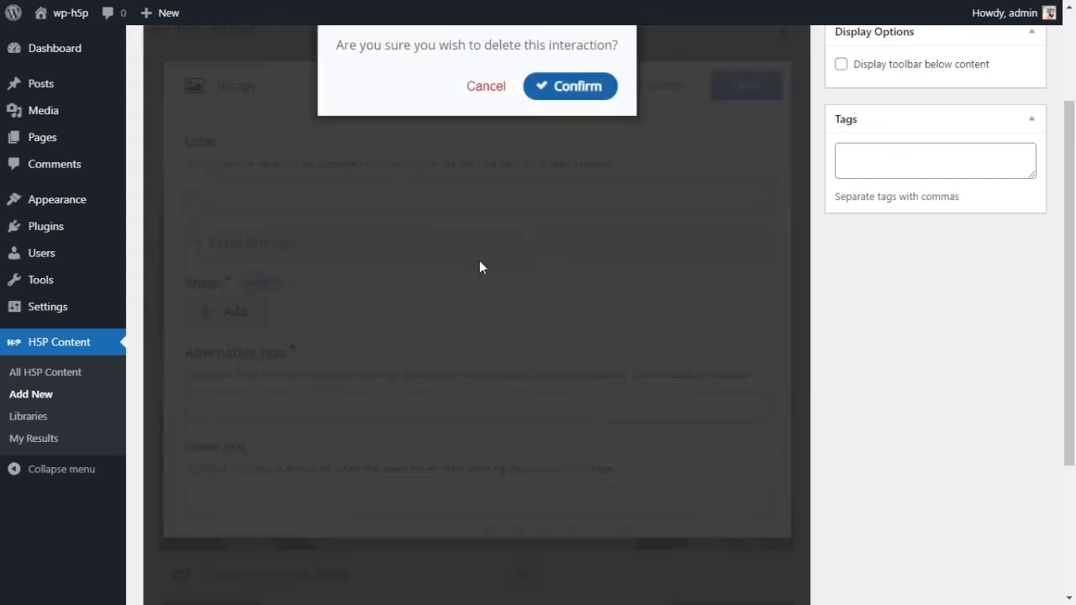
{"action": "left_click", "coordinate": [565, 86]}
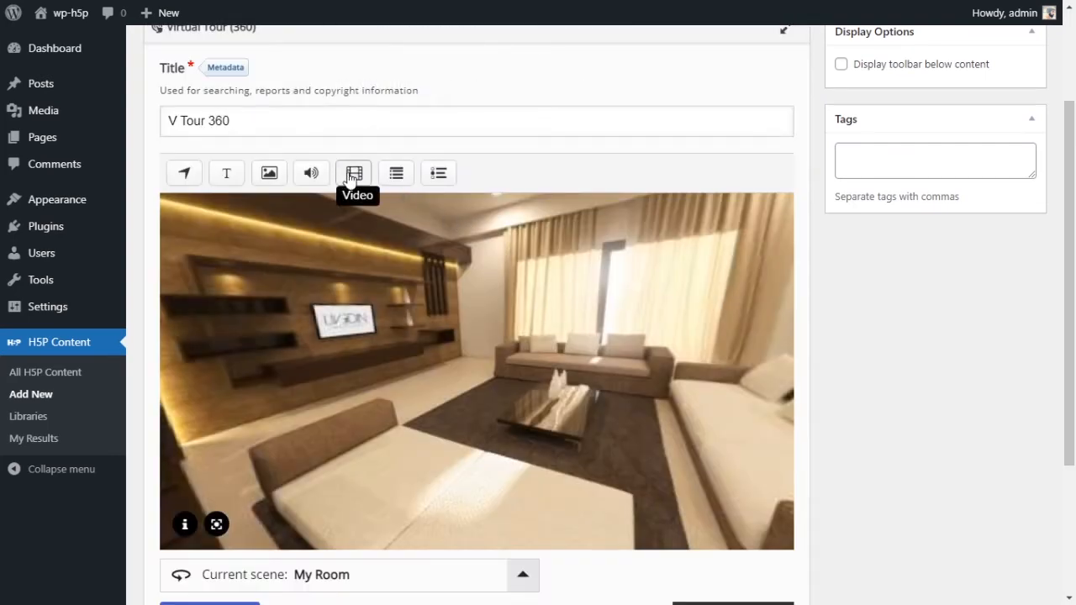
- Add a video interaction to the My Room scene, entering "My TV" as both its label and its title
{"action": "left_click", "coordinate": [355, 172]}
{"action": "left_click", "coordinate": [506, 201]}
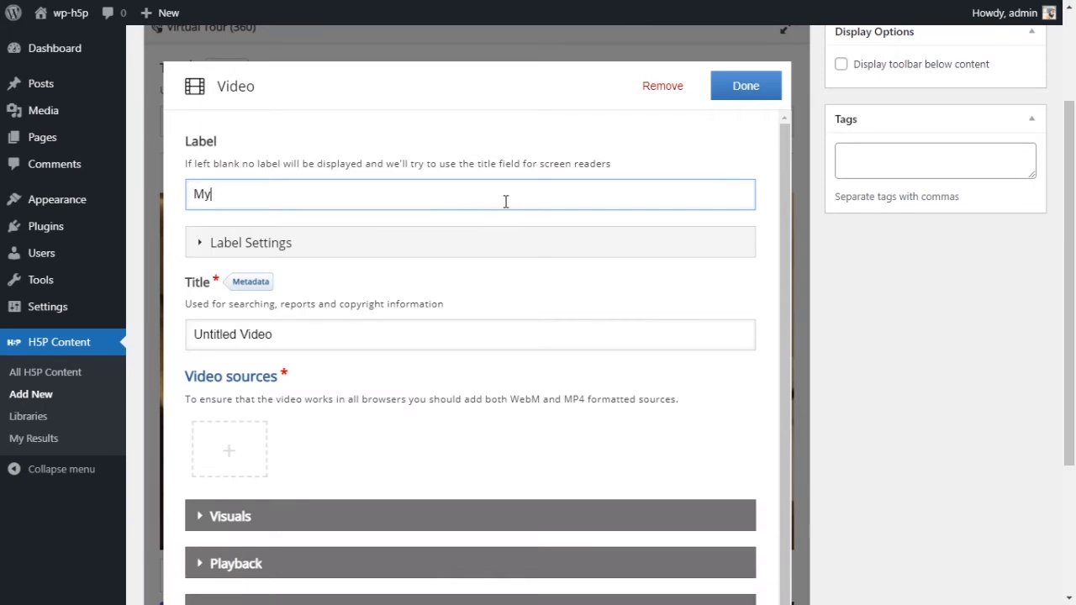
{"action": "left_click", "coordinate": [246, 245]}
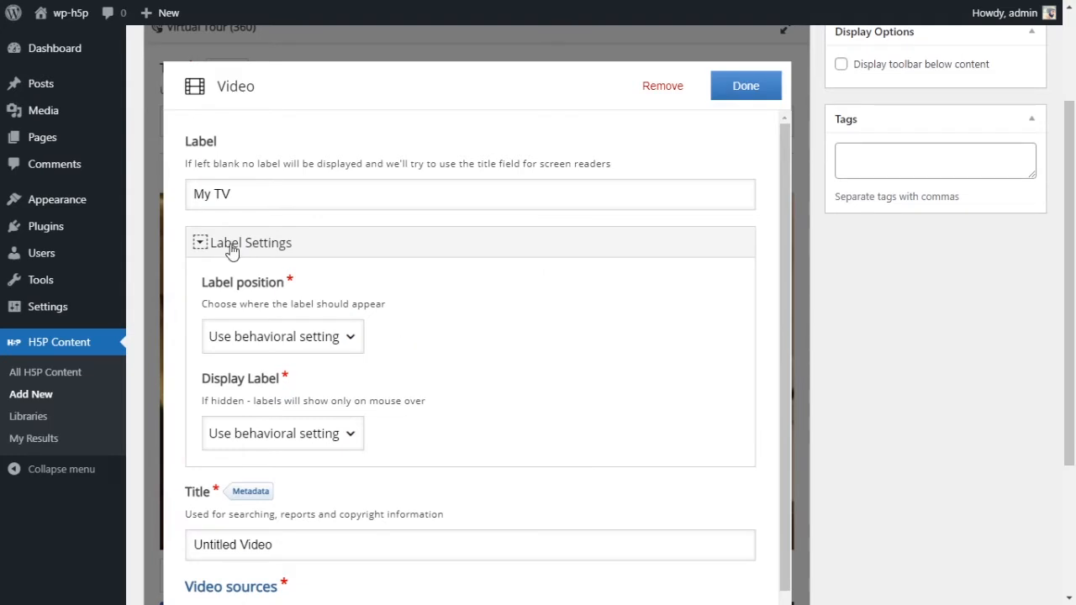
{"action": "left_click", "coordinate": [231, 251]}
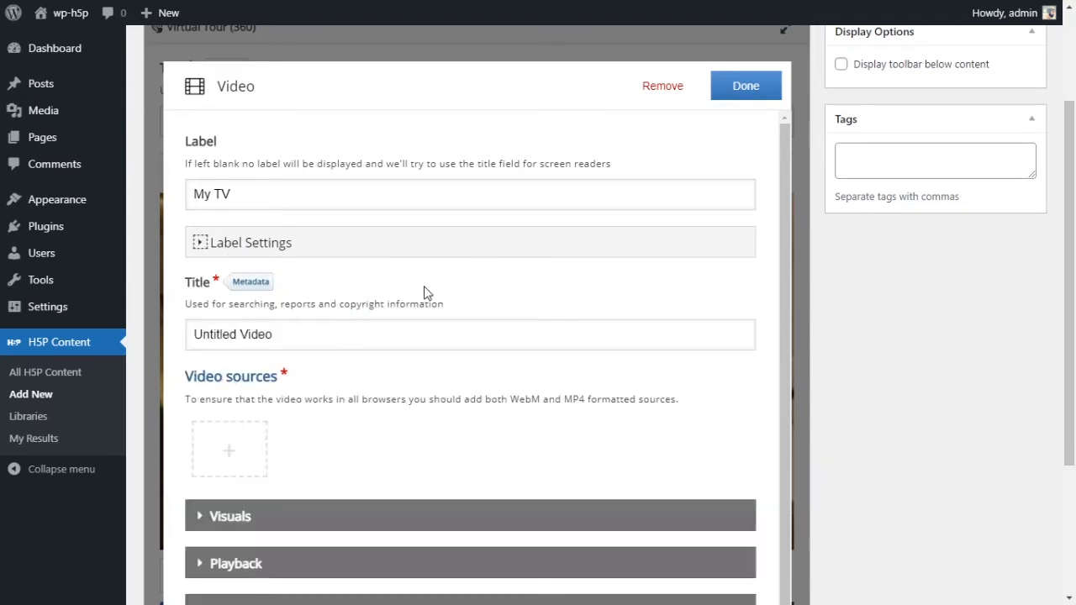
{"action": "scroll", "coordinate": [422, 288], "scroll_direction": "down", "scroll_amount": 1}
{"action": "left_click", "coordinate": [342, 313]}
{"action": "key", "text": "ctrl+shift+Left"}
{"action": "key", "text": "ctrl+shift+Left"}
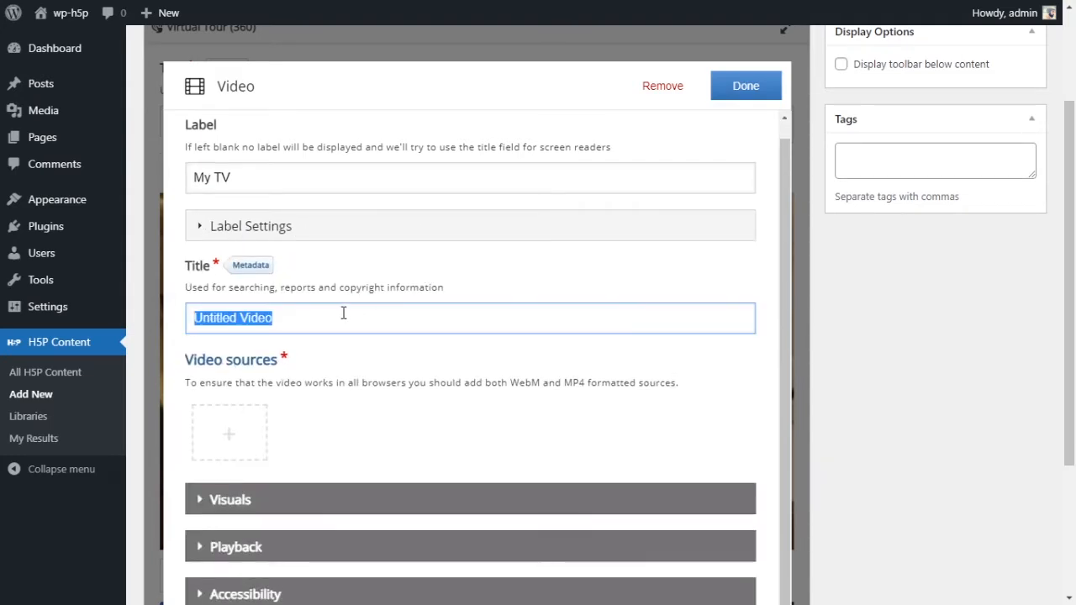
{"action": "type", "text": "My TV"}
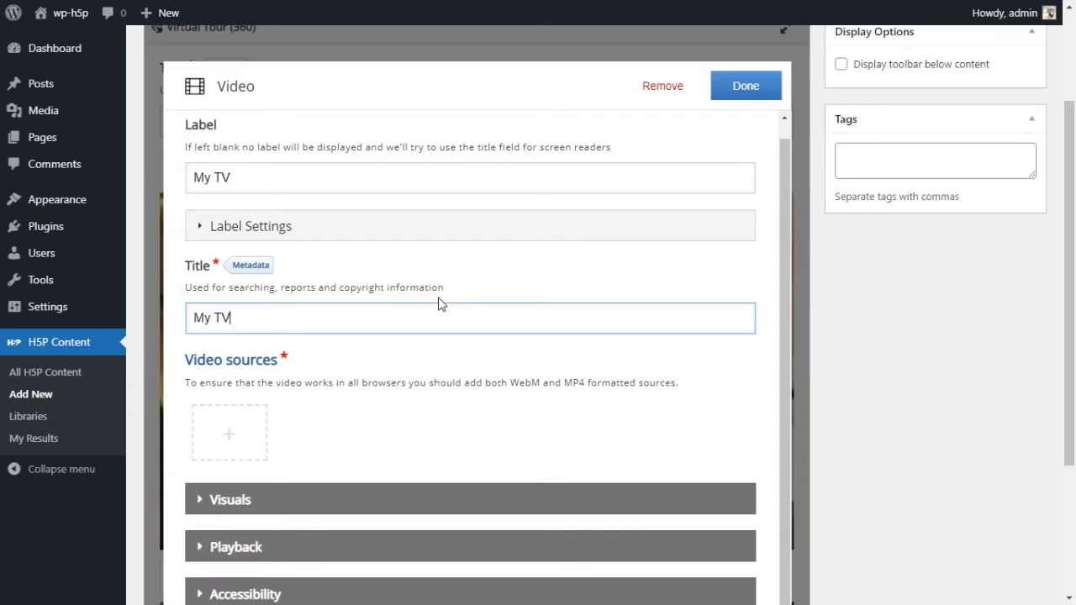
- Insert the copied YouTube link as the video source of the My TV interaction
{"action": "scroll", "coordinate": [400, 315], "scroll_direction": "down", "scroll_amount": 4}
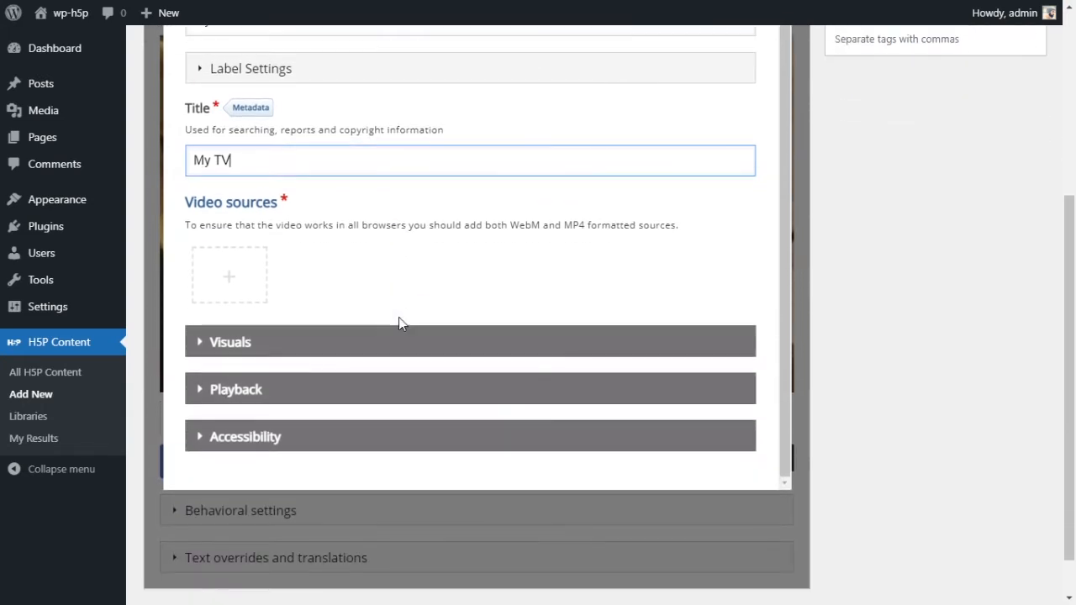
{"action": "left_click", "coordinate": [237, 271]}
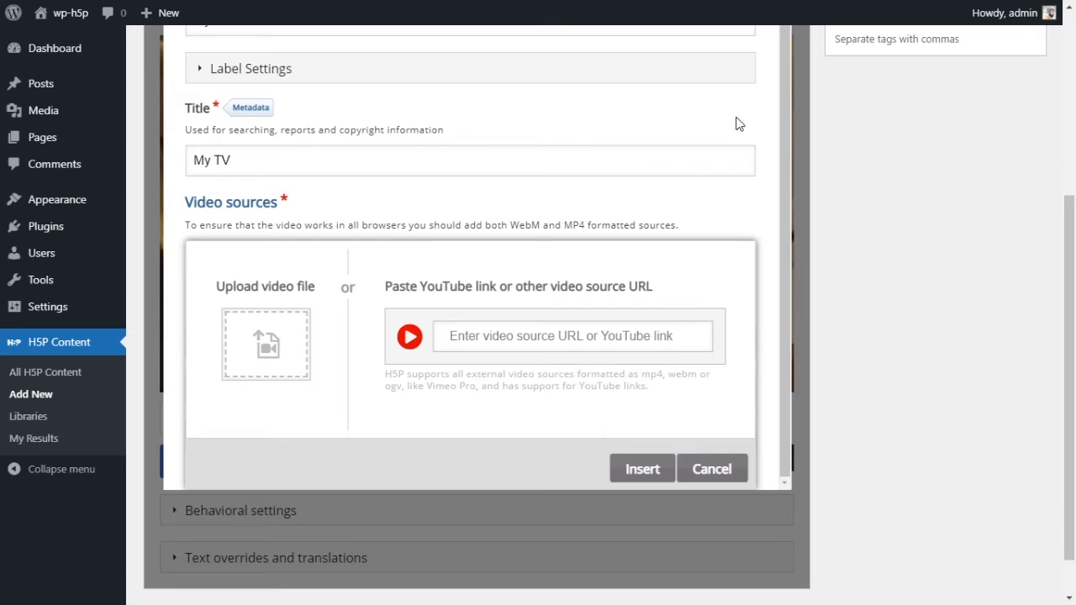
{"action": "left_click", "coordinate": [494, 333]}
{"action": "key", "text": "ctrl+v"}
{"action": "left_click", "coordinate": [640, 471]}
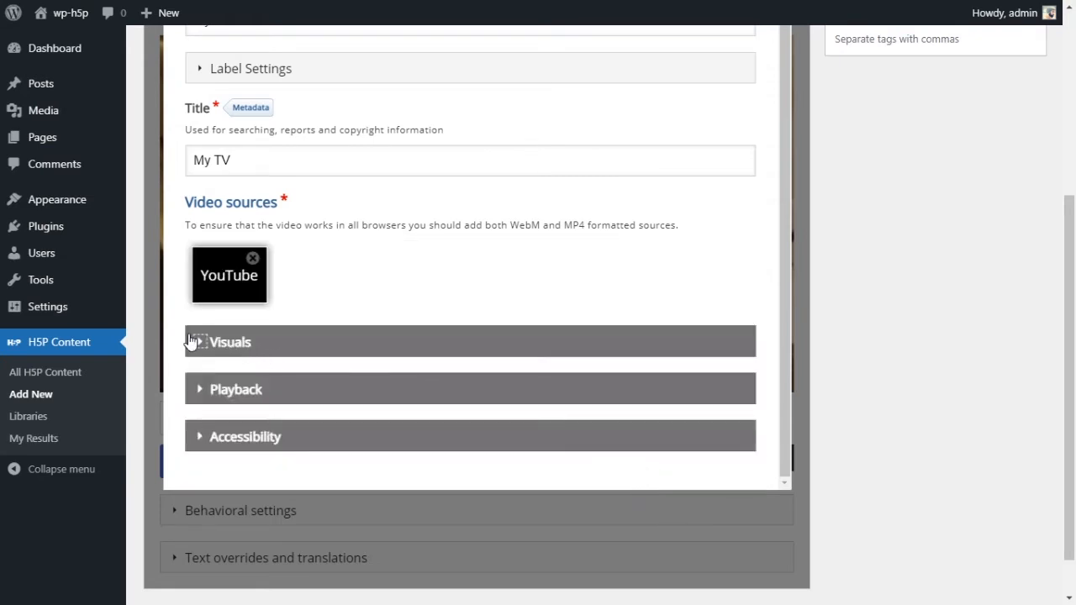
- Go through the video's visual settings and enable auto-play for its playback
{"action": "left_click", "coordinate": [195, 343]}
{"action": "scroll", "coordinate": [398, 337], "scroll_direction": "down", "scroll_amount": 2}
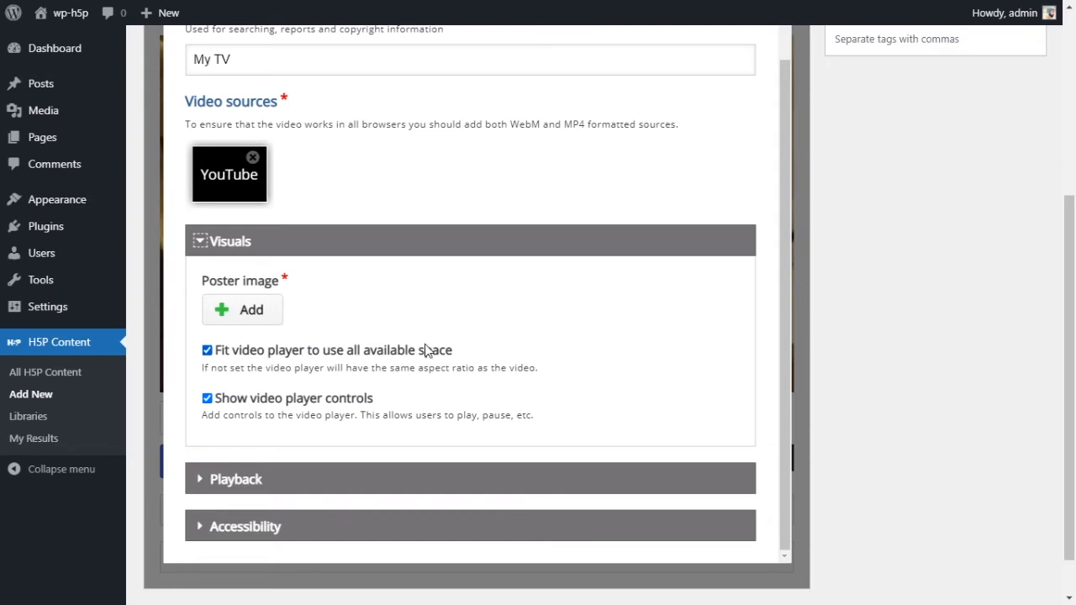
{"action": "scroll", "coordinate": [404, 356], "scroll_direction": "down", "scroll_amount": 1}
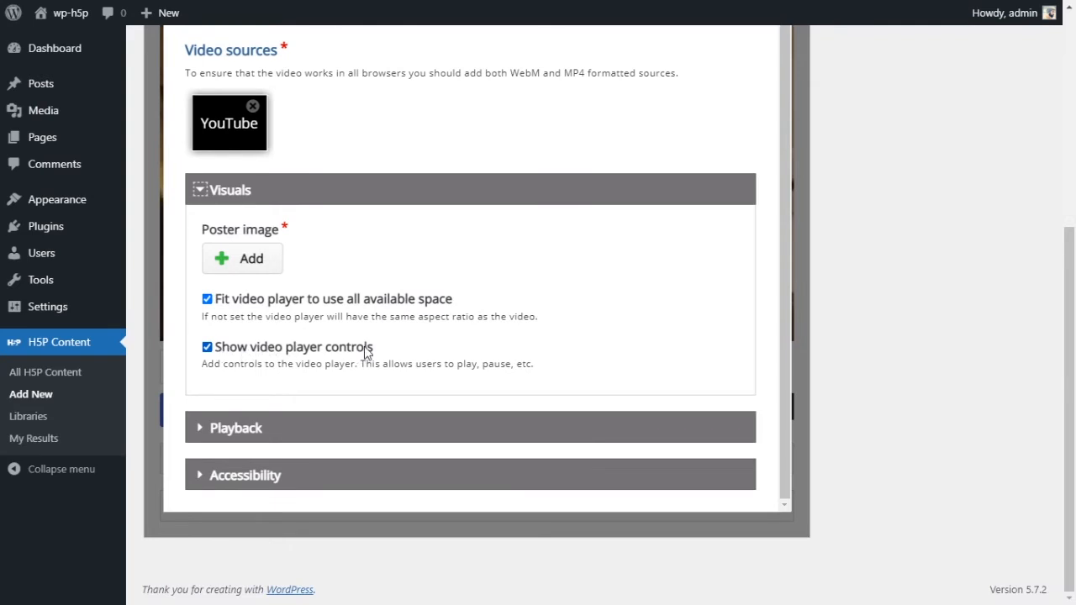
{"action": "left_click", "coordinate": [231, 428]}
{"action": "scroll", "coordinate": [341, 413], "scroll_direction": "down", "scroll_amount": 2}
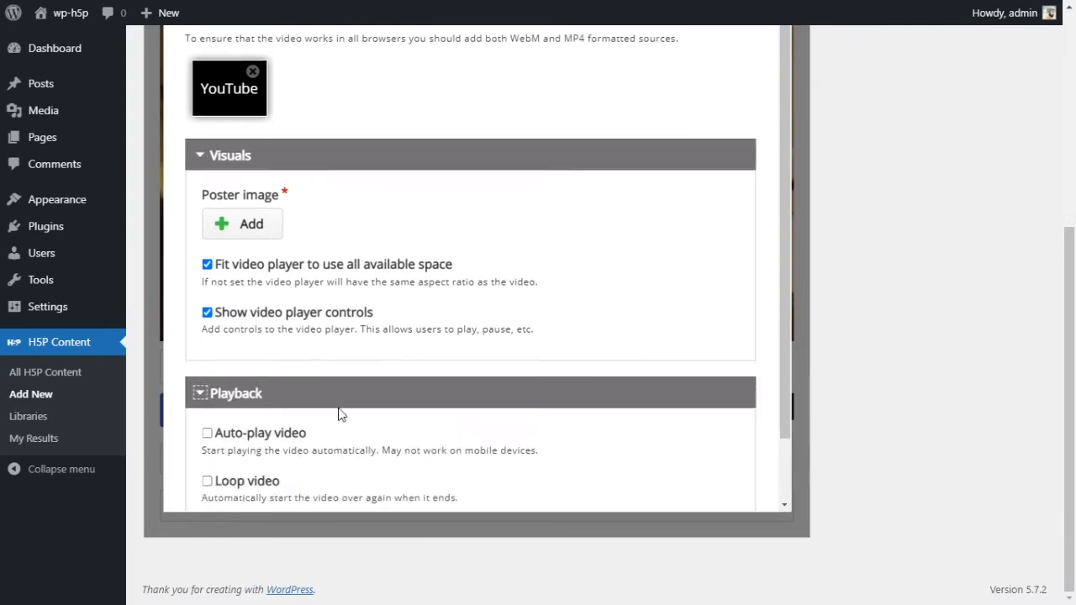
{"action": "left_click", "coordinate": [262, 348]}
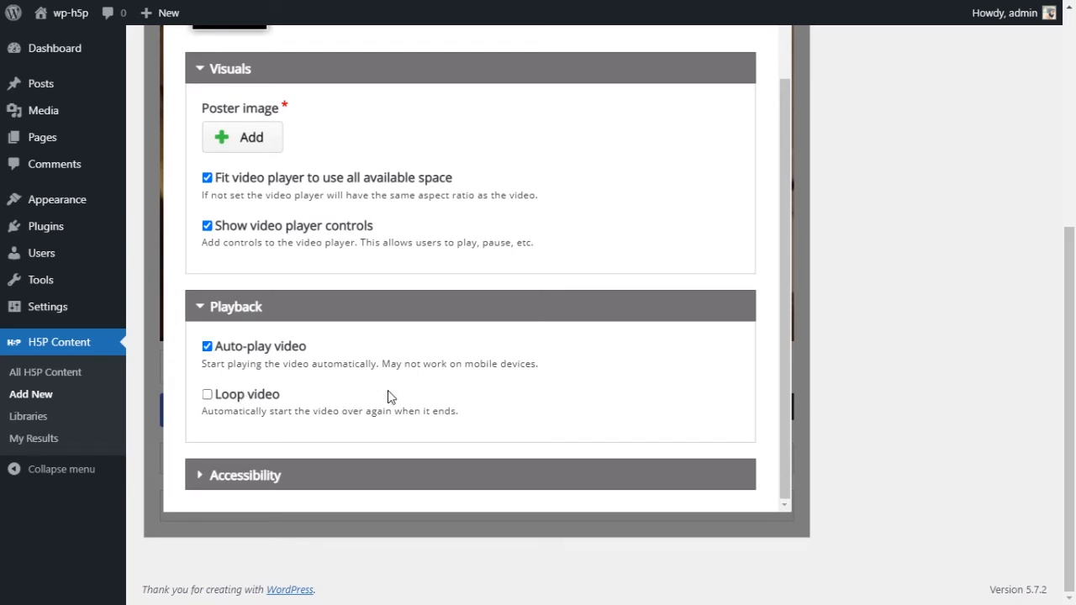
- Review the remaining video settings, including accessibility, and finish the My TV interaction
{"action": "left_click", "coordinate": [389, 475]}
{"action": "scroll", "coordinate": [389, 477], "scroll_direction": "down", "scroll_amount": 1}
{"action": "scroll", "coordinate": [521, 423], "scroll_direction": "up", "scroll_amount": 10}
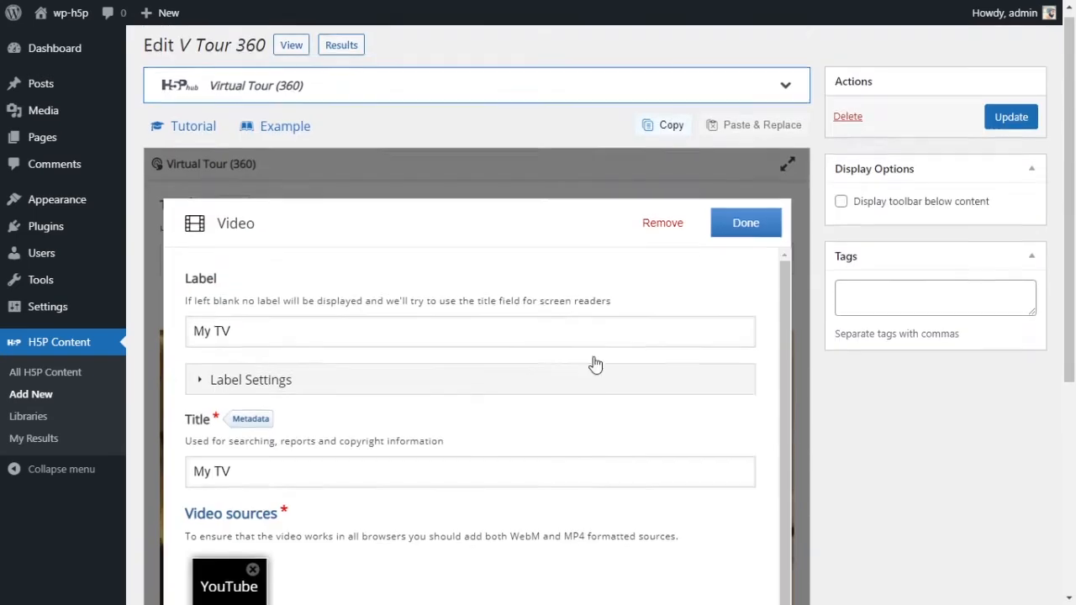
{"action": "scroll", "coordinate": [572, 367], "scroll_direction": "down", "scroll_amount": 1}
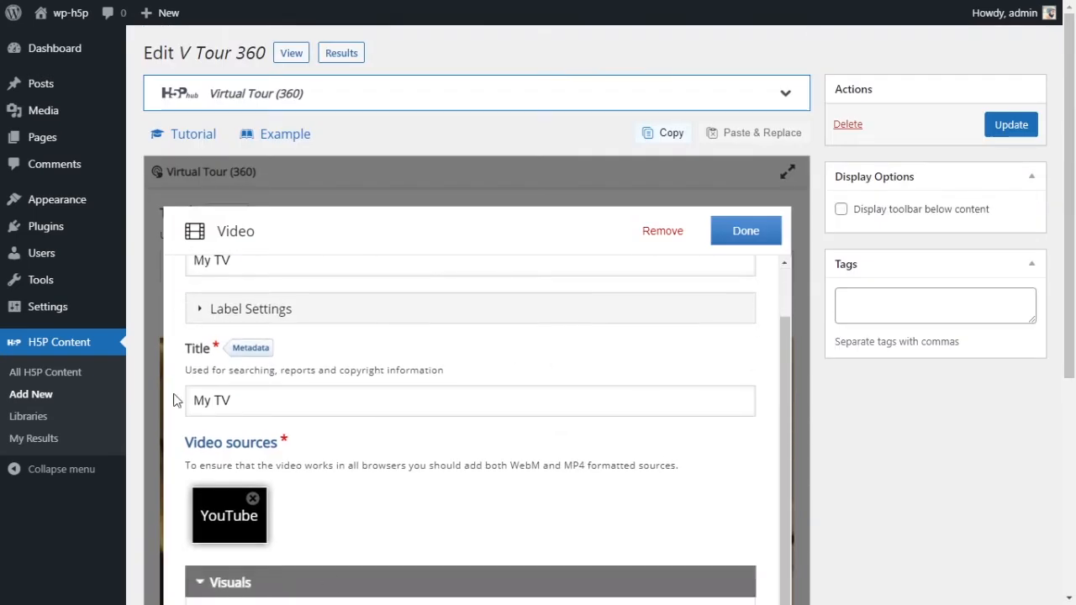
{"action": "scroll", "coordinate": [533, 370], "scroll_direction": "down", "scroll_amount": 3}
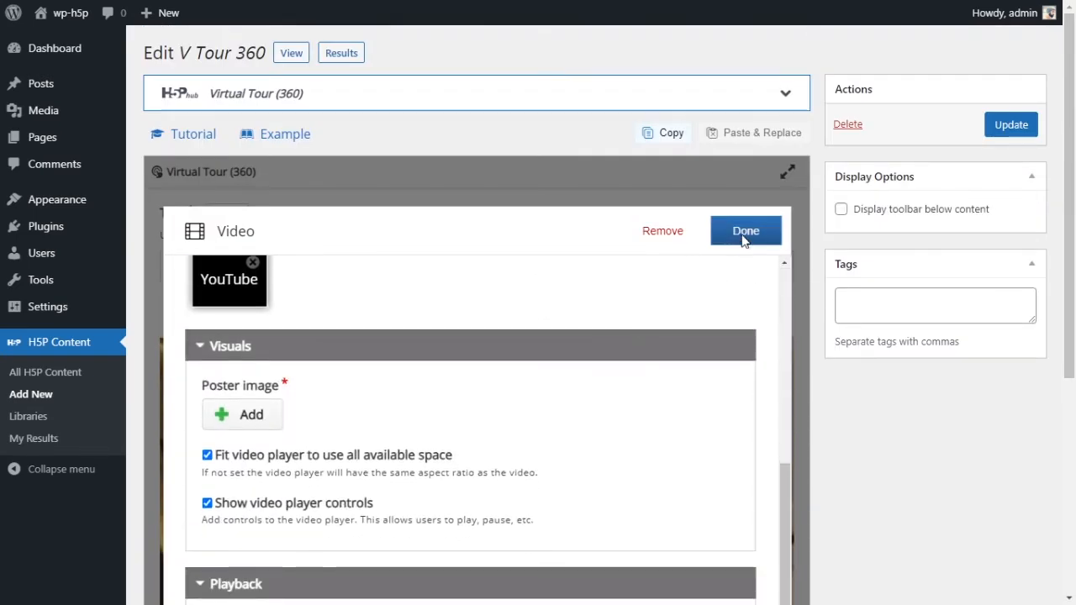
{"action": "left_click", "coordinate": [743, 237]}
- Edit the My TV video's label settings so that the label is positioned below its marker
{"action": "scroll", "coordinate": [617, 421], "scroll_direction": "down", "scroll_amount": 2}
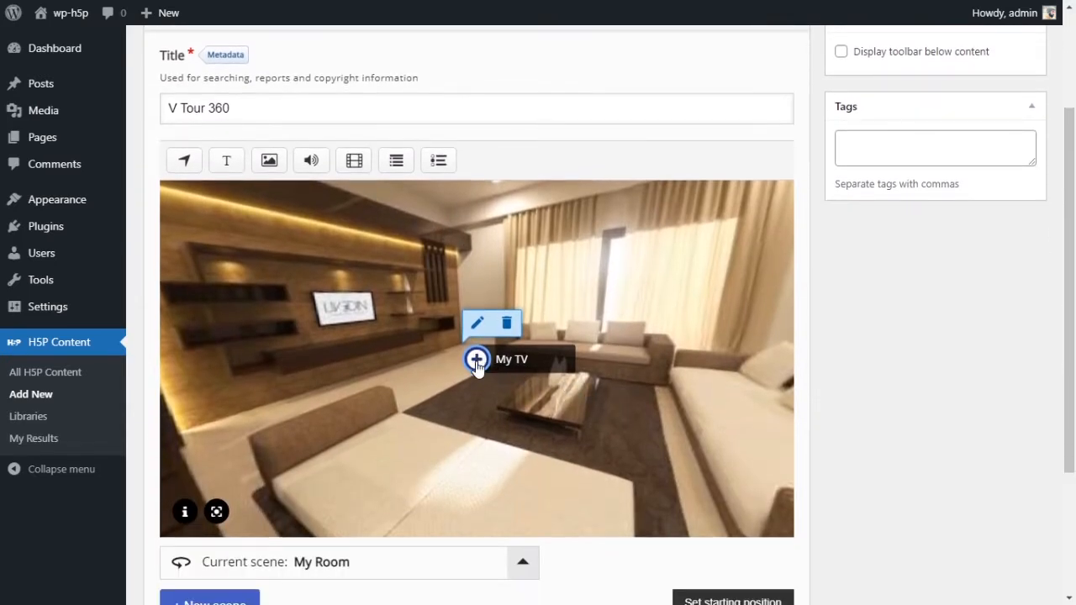
{"action": "left_click_drag", "start_coordinate": [477, 361], "coordinate": [458, 357]}
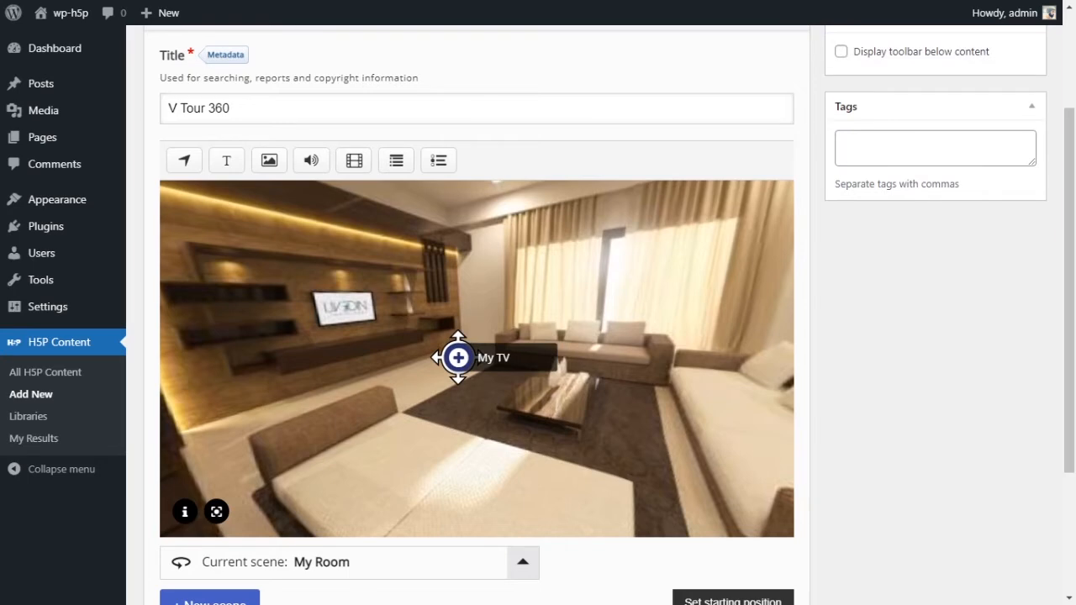
{"action": "left_click", "coordinate": [460, 320]}
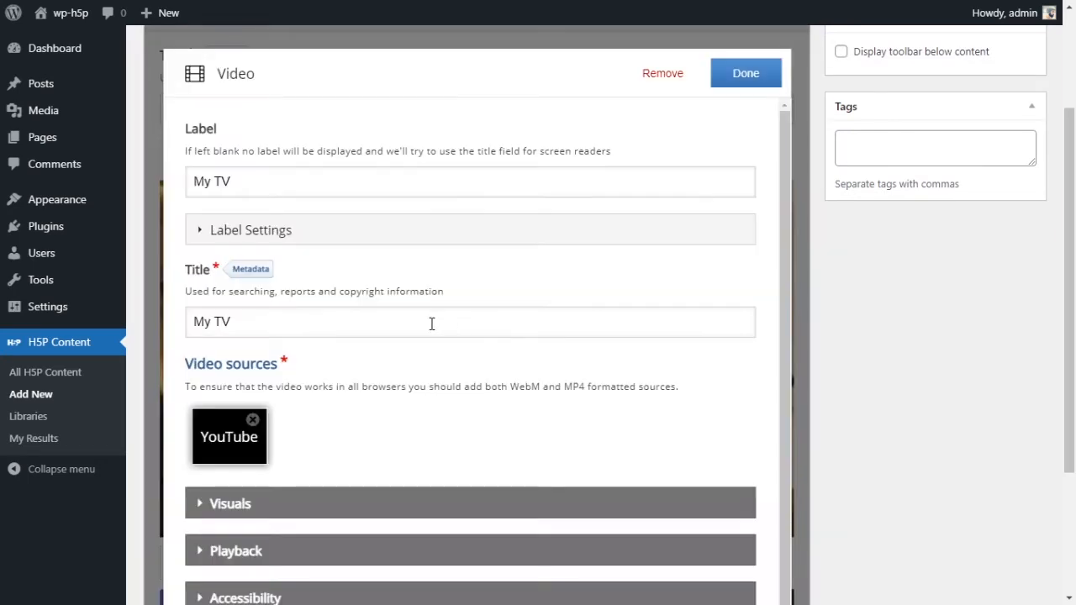
{"action": "scroll", "coordinate": [432, 324], "scroll_direction": "down", "scroll_amount": 1}
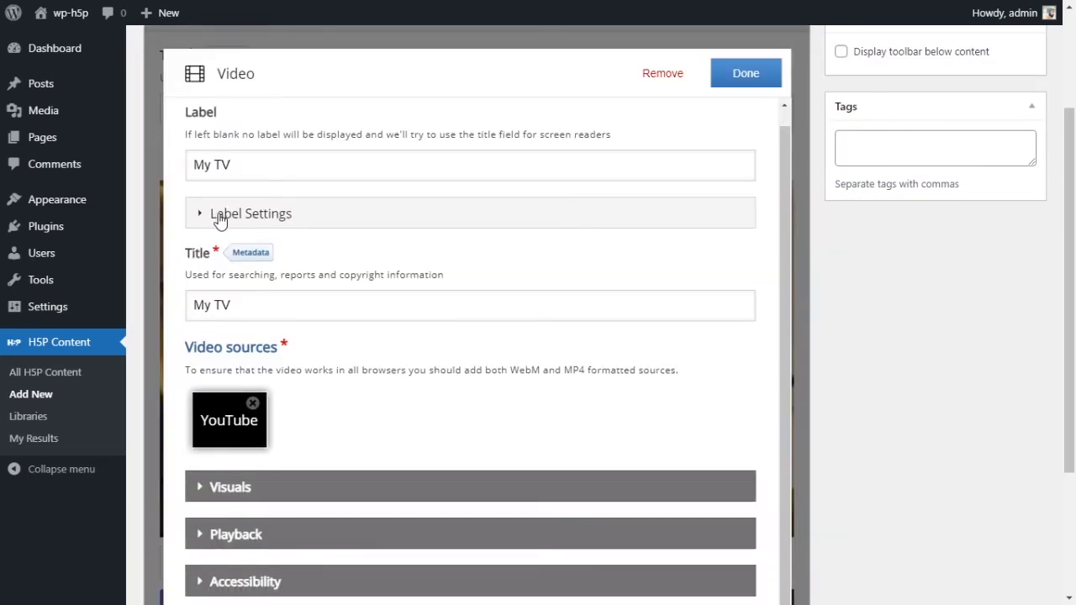
{"action": "left_click", "coordinate": [219, 217]}
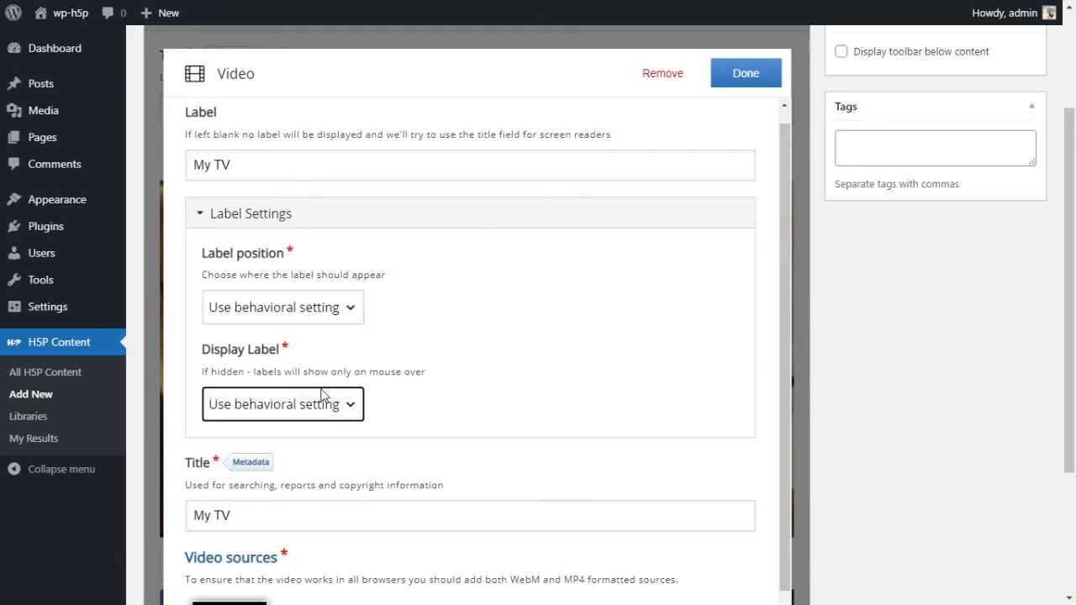
{"action": "left_click_drag", "start_coordinate": [386, 275], "coordinate": [307, 289]}
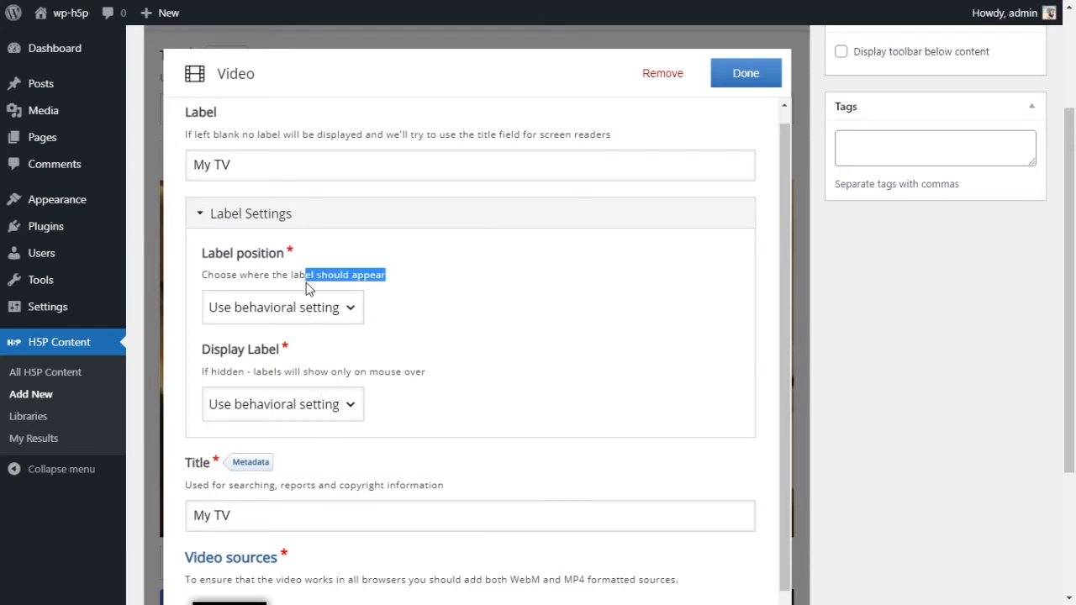
{"action": "key", "text": "Down"}
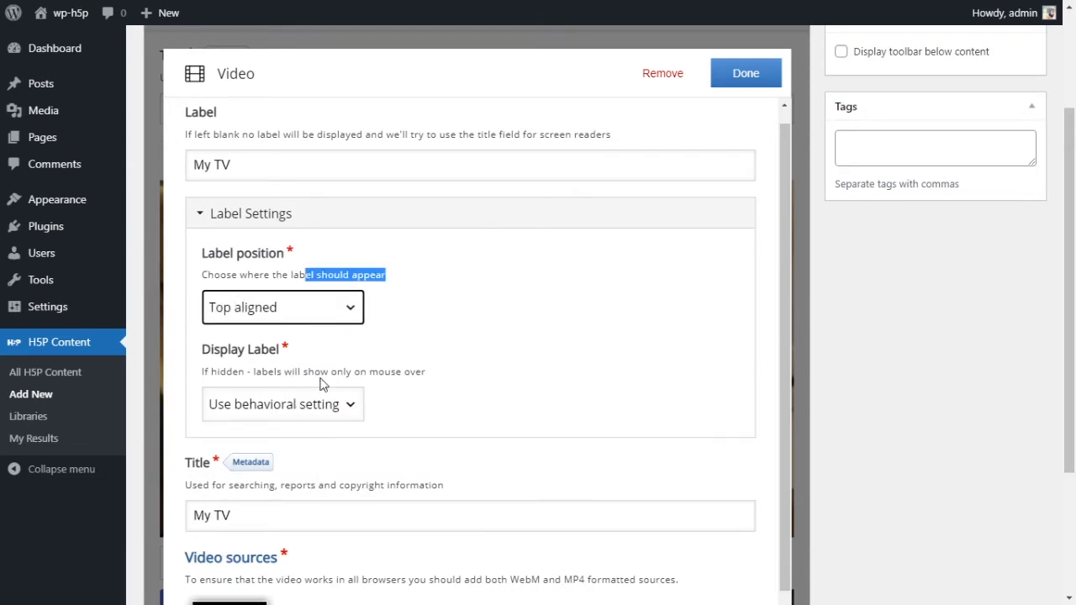
{"action": "key", "text": "Tab"}
{"action": "left_click", "coordinate": [291, 311]}
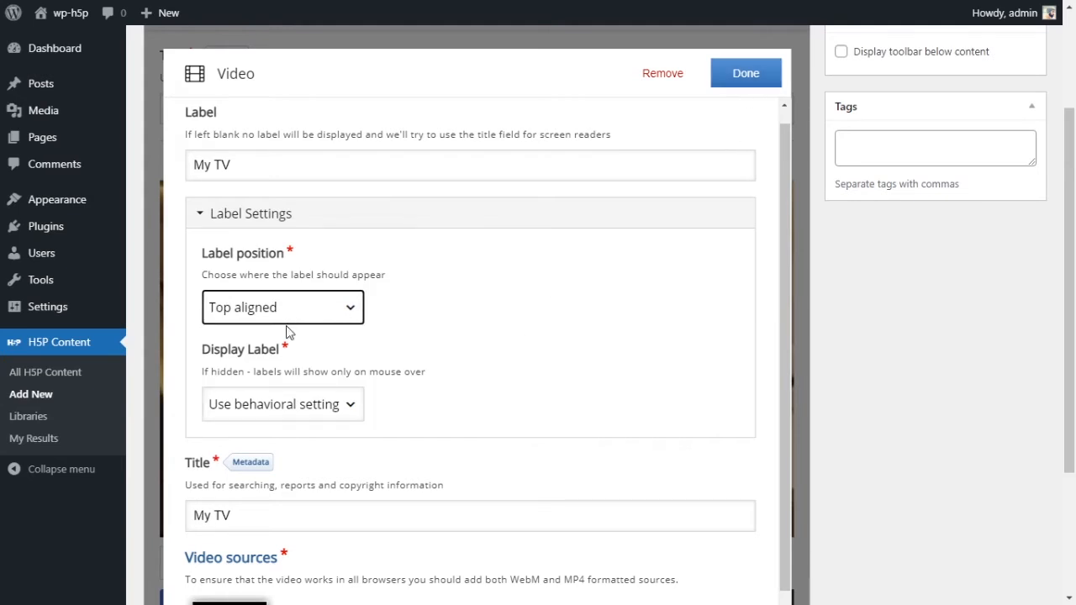
{"action": "key", "text": "Down"}
{"action": "left_click", "coordinate": [743, 89]}
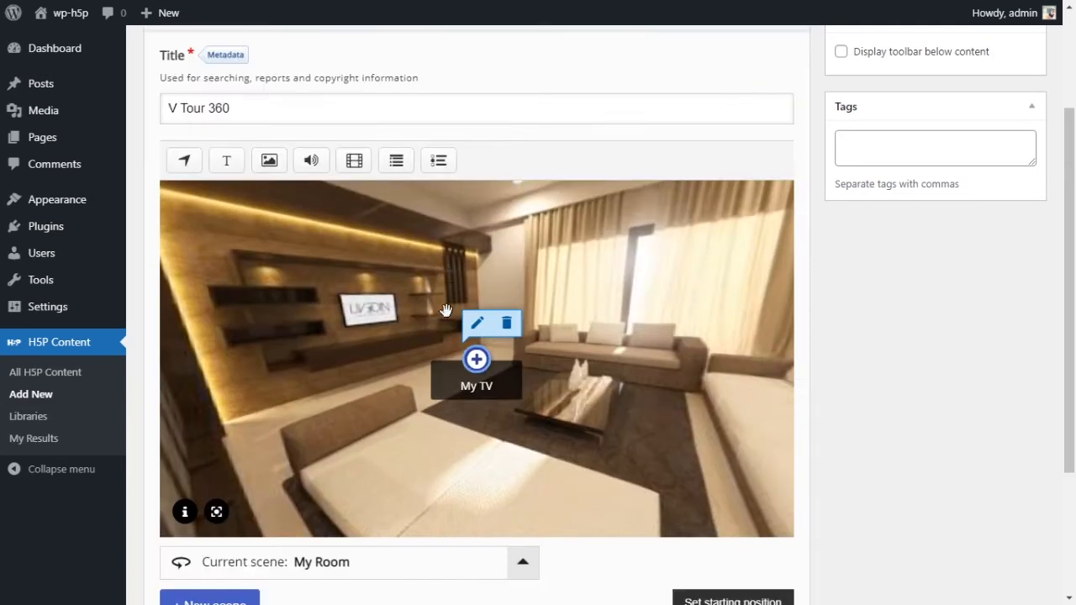
- Move the My TV marker onto the television and set the scene's starting position to a view of the TV wall, window and sofas
{"action": "left_click_drag", "start_coordinate": [478, 361], "coordinate": [373, 318]}
{"action": "left_click", "coordinate": [504, 429]}
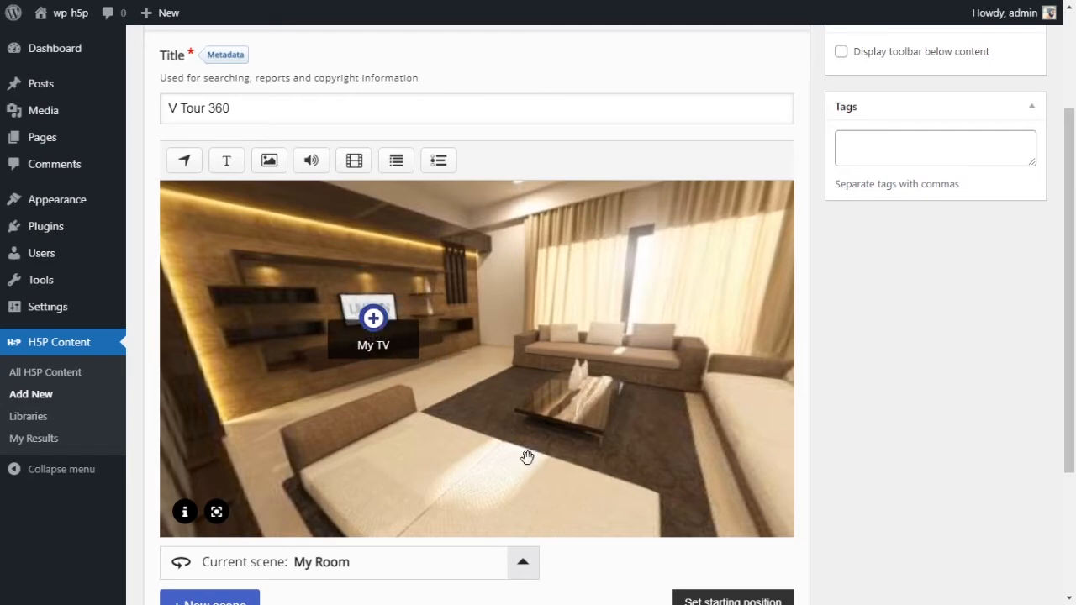
{"action": "left_click_drag", "start_coordinate": [611, 379], "coordinate": [377, 387]}
{"action": "left_click_drag", "start_coordinate": [496, 449], "coordinate": [660, 497]}
{"action": "scroll", "coordinate": [948, 540], "scroll_direction": "down", "scroll_amount": 1}
{"action": "left_click", "coordinate": [752, 533]}
{"action": "scroll", "coordinate": [862, 490], "scroll_direction": "up", "scroll_amount": 1}
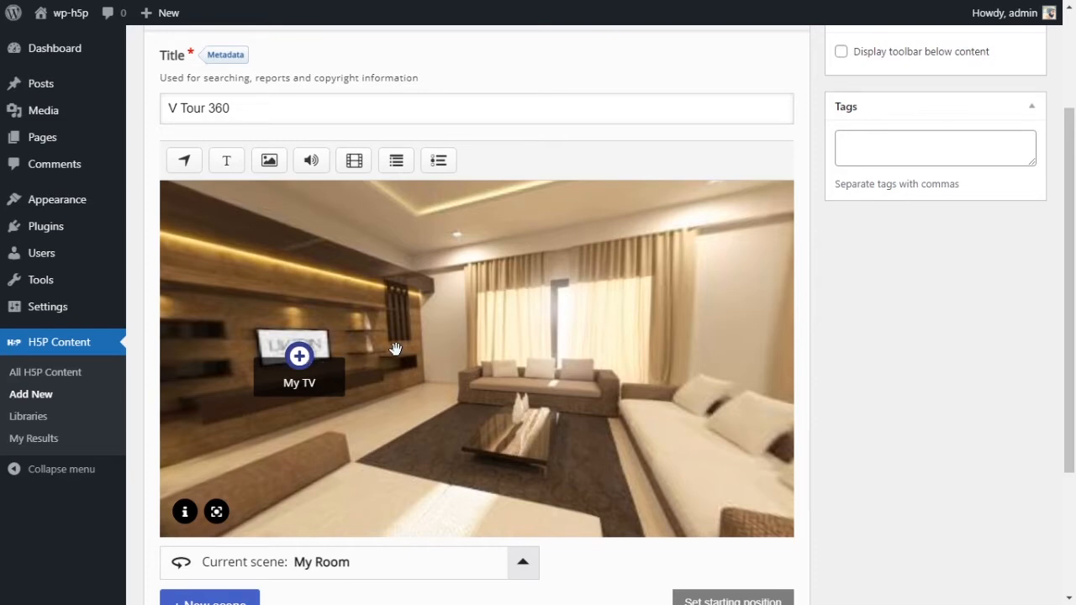
{"action": "scroll", "coordinate": [648, 336], "scroll_direction": "down", "scroll_amount": 3}
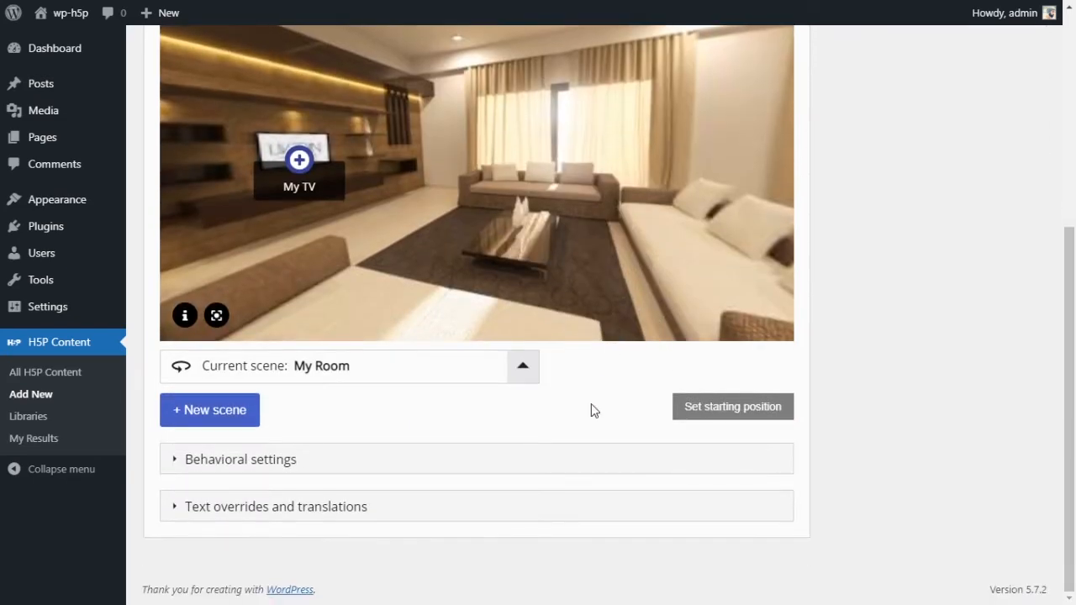
{"action": "scroll", "coordinate": [580, 436], "scroll_direction": "up", "scroll_amount": 2}
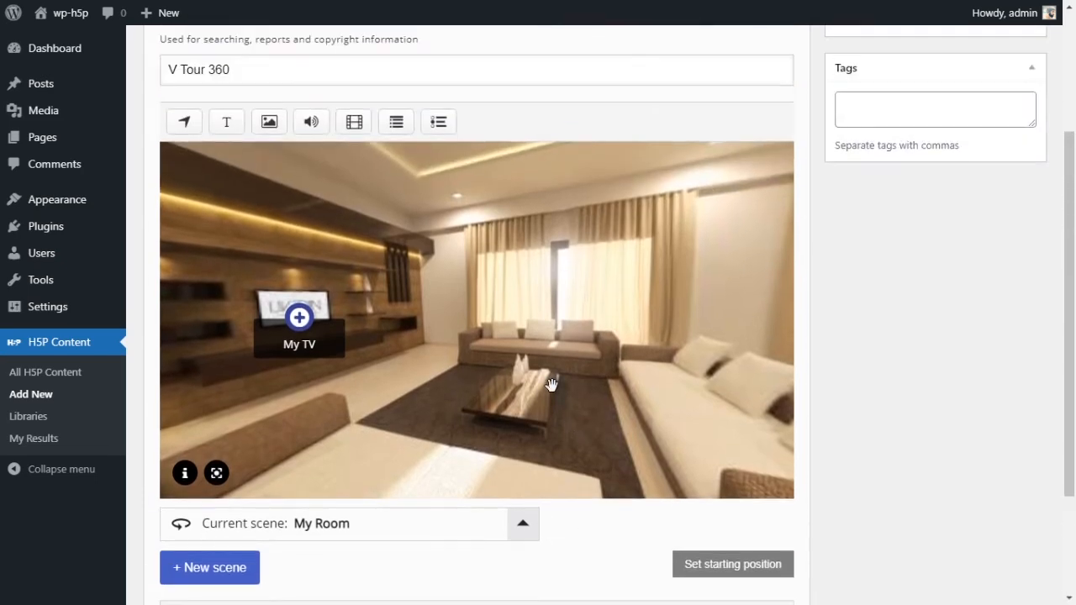
- Set the My Room scene as the starting scene of the virtual tour
{"action": "scroll", "coordinate": [546, 379], "scroll_direction": "up", "scroll_amount": 4}
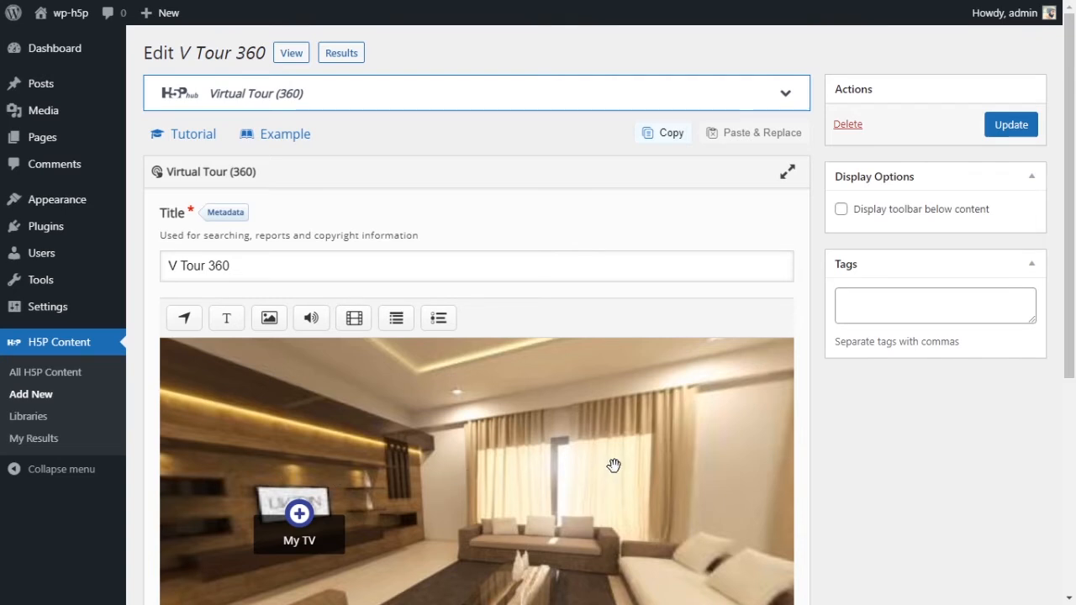
{"action": "scroll", "coordinate": [592, 358], "scroll_direction": "down", "scroll_amount": 2}
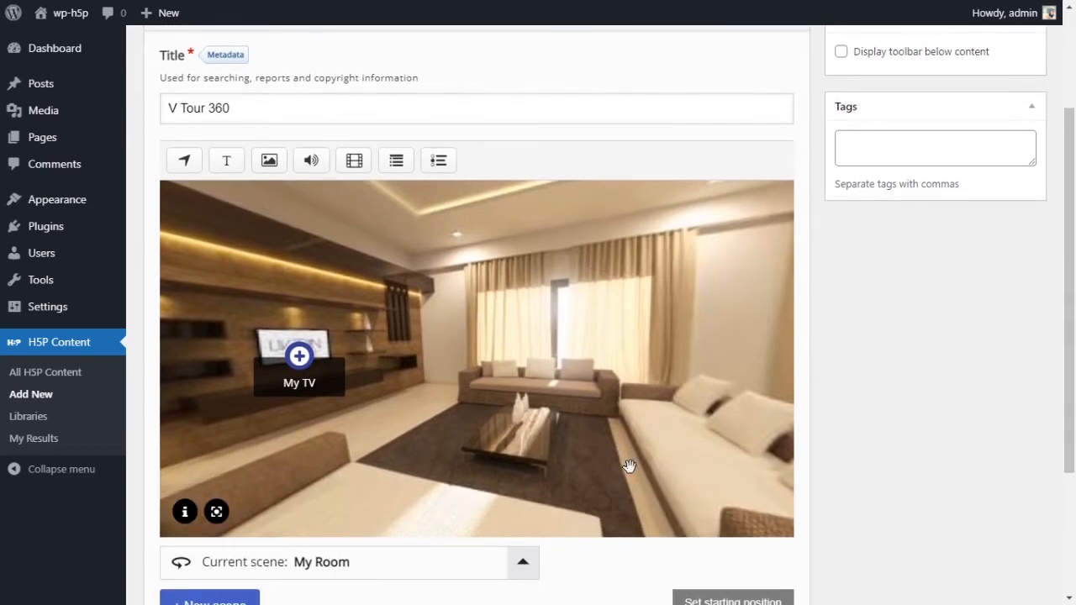
{"action": "scroll", "coordinate": [550, 459], "scroll_direction": "down", "scroll_amount": 1}
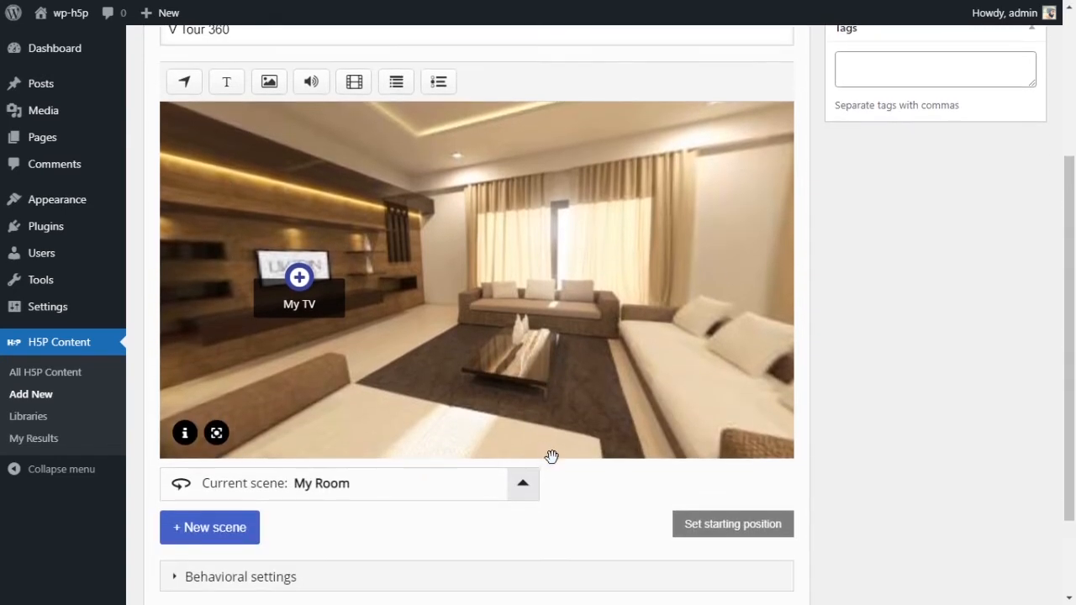
{"action": "left_click", "coordinate": [530, 497]}
{"action": "mouse_move", "coordinate": [333, 463]}
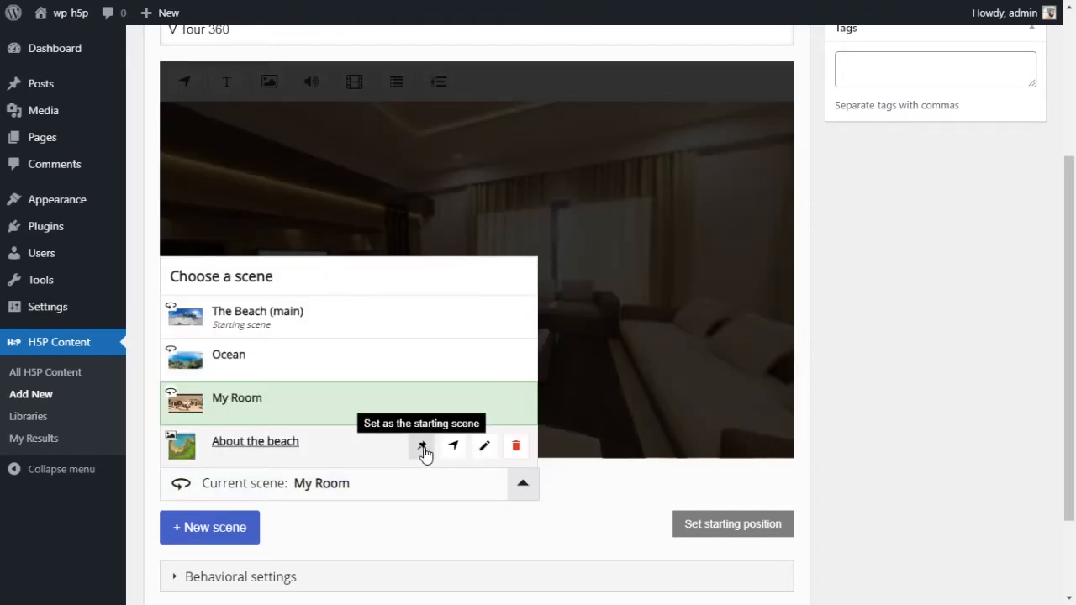
{"action": "mouse_move", "coordinate": [422, 313]}
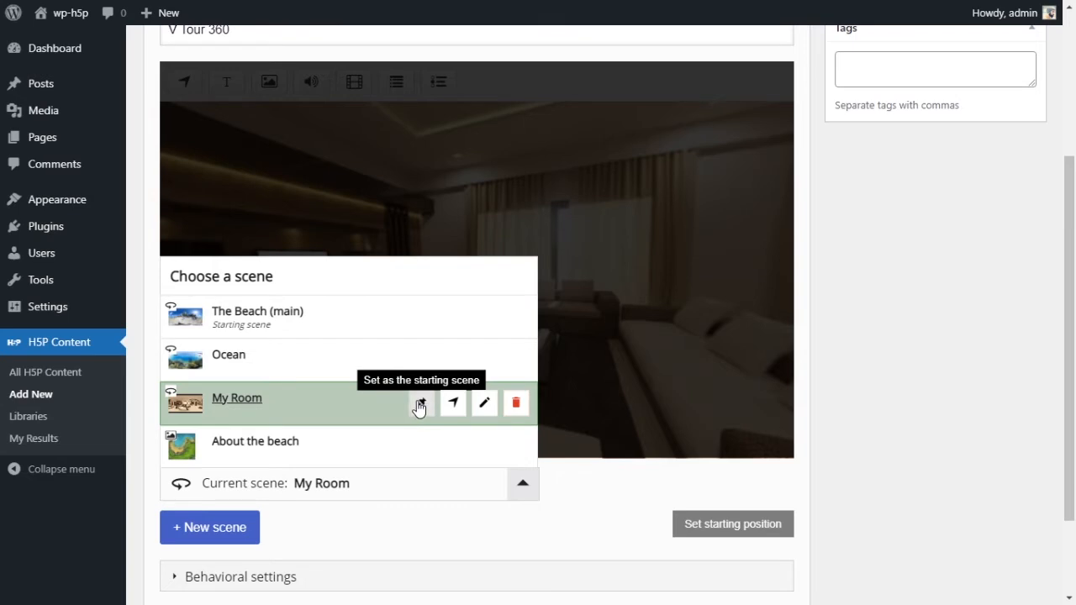
{"action": "left_click", "coordinate": [420, 408]}
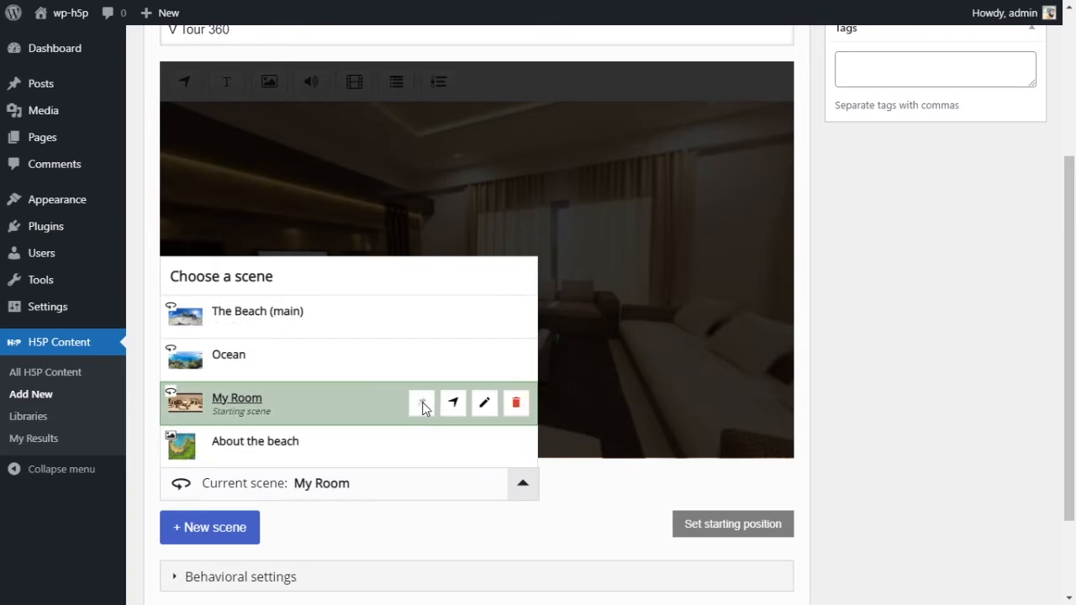
{"action": "left_click", "coordinate": [523, 491]}
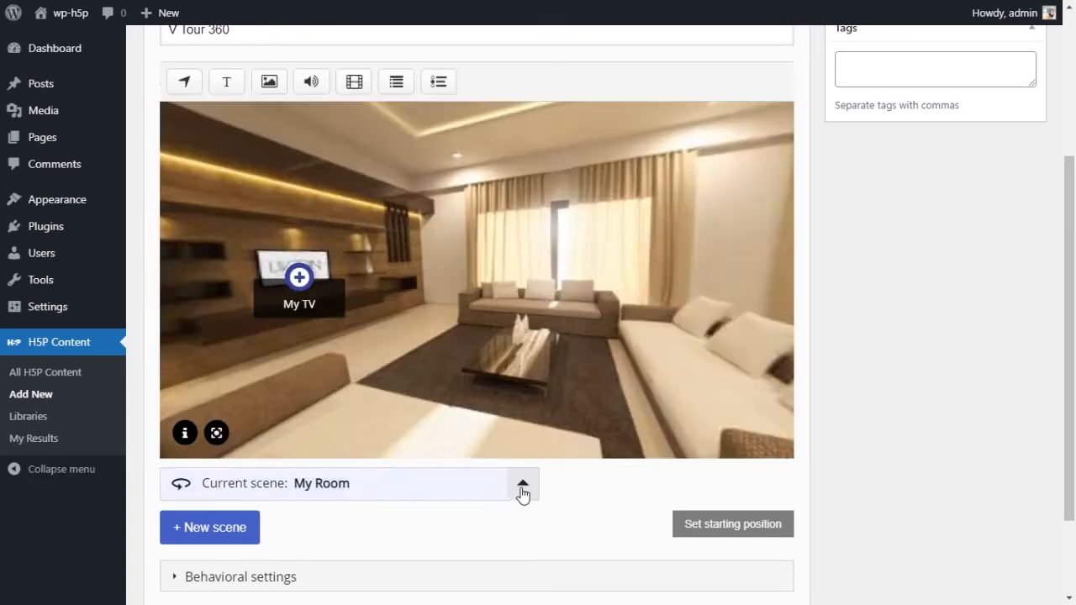
- Save the changes to the V Tour 360 content
{"action": "scroll", "coordinate": [954, 454], "scroll_direction": "up", "scroll_amount": 2}
{"action": "scroll", "coordinate": [941, 303], "scroll_direction": "up", "scroll_amount": 1}
{"action": "left_click", "coordinate": [1004, 126]}
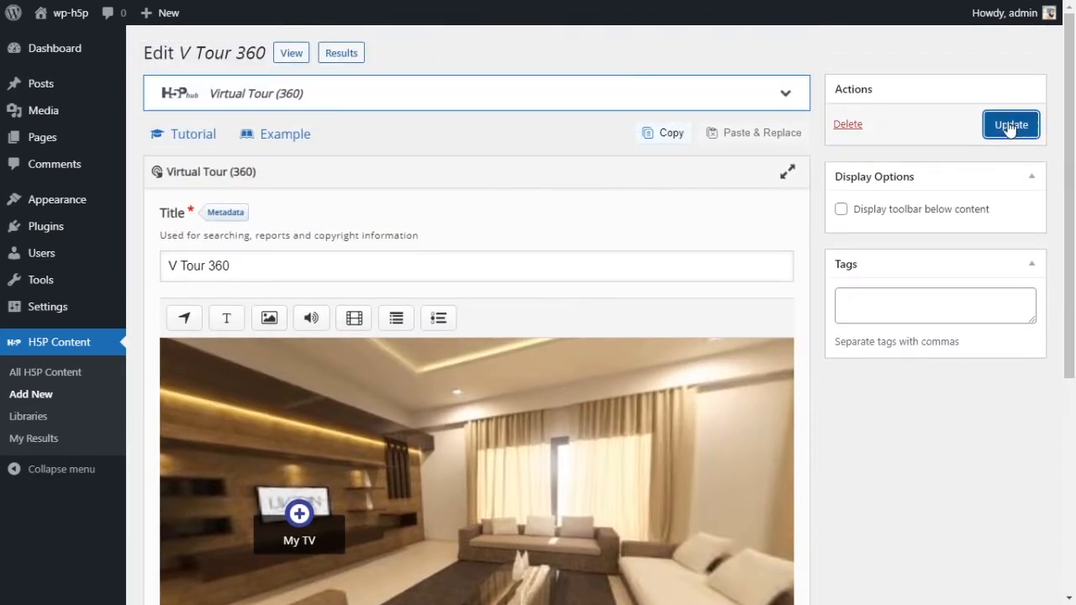
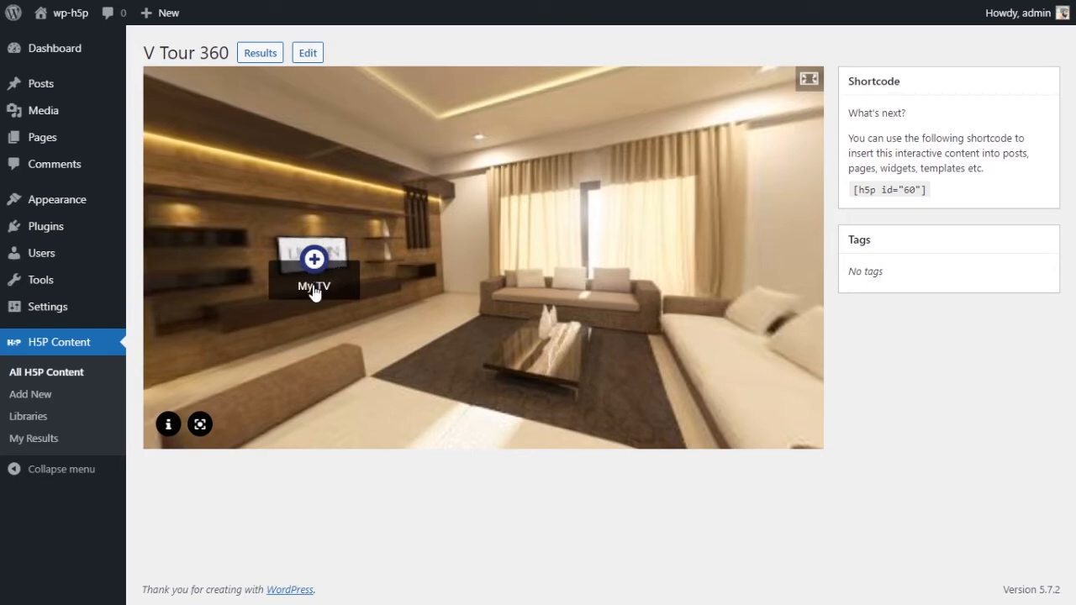
- Look around the room in the saved tour, play the My TV hotspot's video, pause it and close it
{"action": "left_click_drag", "start_coordinate": [696, 282], "coordinate": [243, 290]}
{"action": "left_click_drag", "start_coordinate": [572, 290], "coordinate": [132, 219]}
{"action": "left_click_drag", "start_coordinate": [423, 251], "coordinate": [260, 269]}
{"action": "left_click_drag", "start_coordinate": [544, 269], "coordinate": [215, 269]}
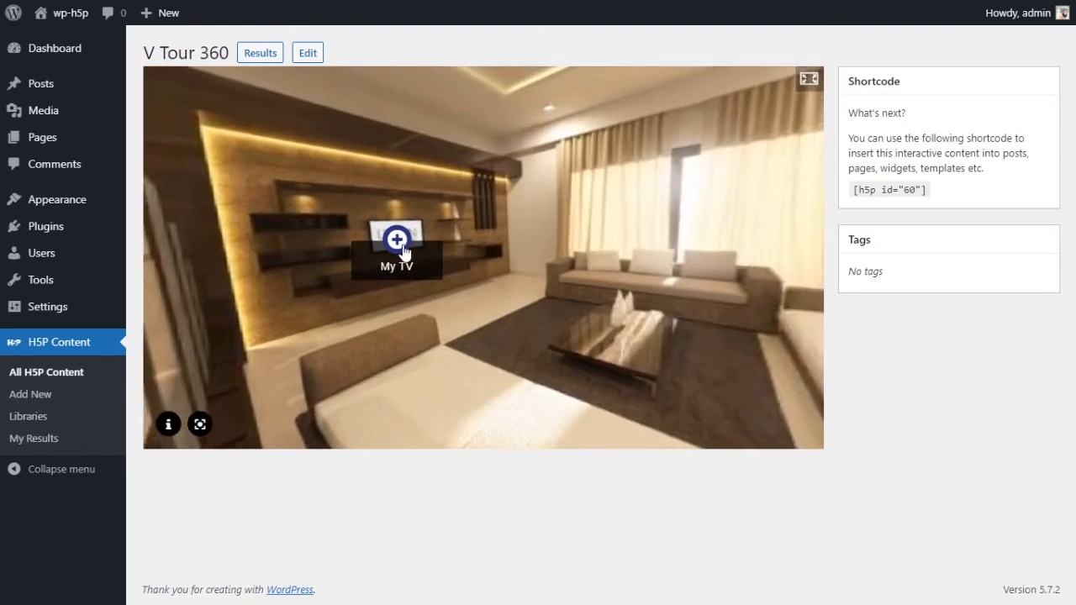
{"action": "left_click", "coordinate": [406, 250]}
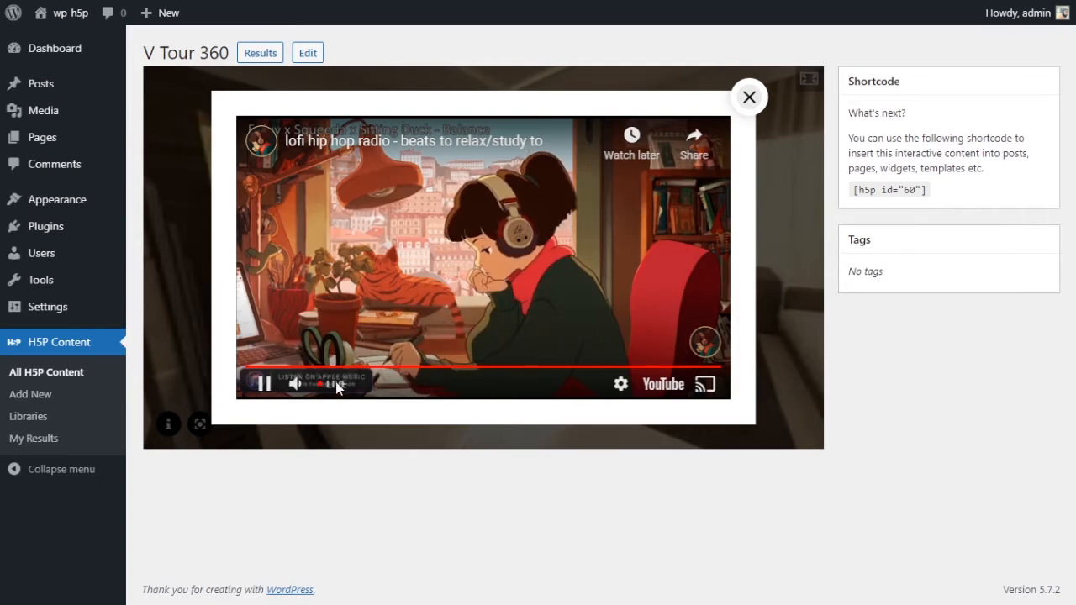
{"action": "left_click", "coordinate": [265, 384]}
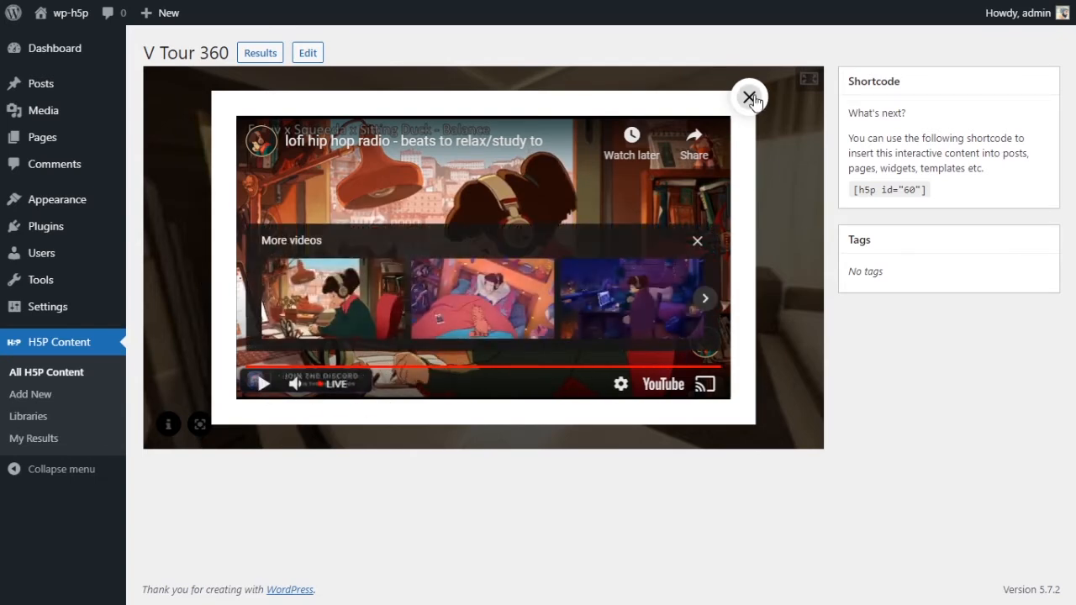
{"action": "left_click", "coordinate": [749, 98]}
- Look around the room again, reopen the My TV hotspot and close its popup
{"action": "left_click_drag", "start_coordinate": [583, 199], "coordinate": [416, 222]}
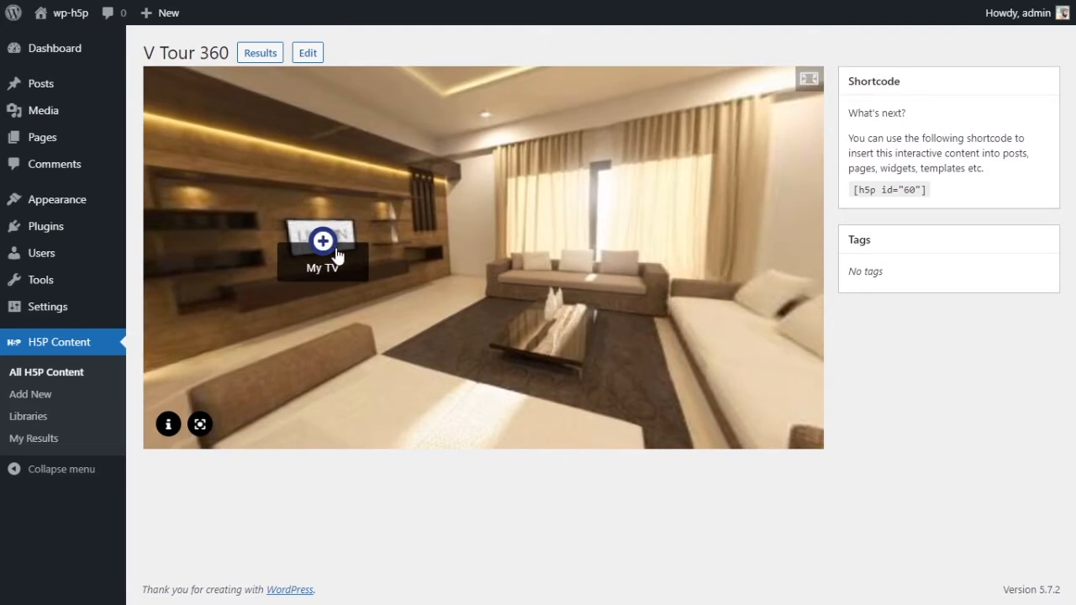
{"action": "left_click_drag", "start_coordinate": [504, 224], "coordinate": [439, 269]}
{"action": "left_click_drag", "start_coordinate": [593, 275], "coordinate": [174, 259]}
{"action": "left_click_drag", "start_coordinate": [542, 274], "coordinate": [273, 282]}
{"action": "left_click_drag", "start_coordinate": [559, 294], "coordinate": [275, 305]}
{"action": "left_click", "coordinate": [450, 294]}
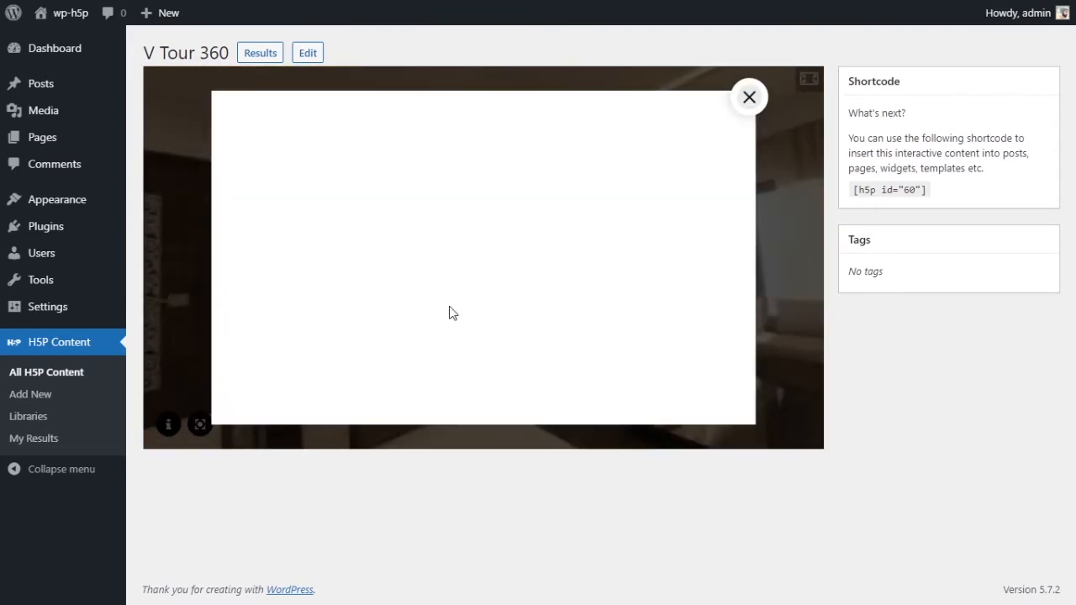
{"action": "left_click", "coordinate": [749, 97]}
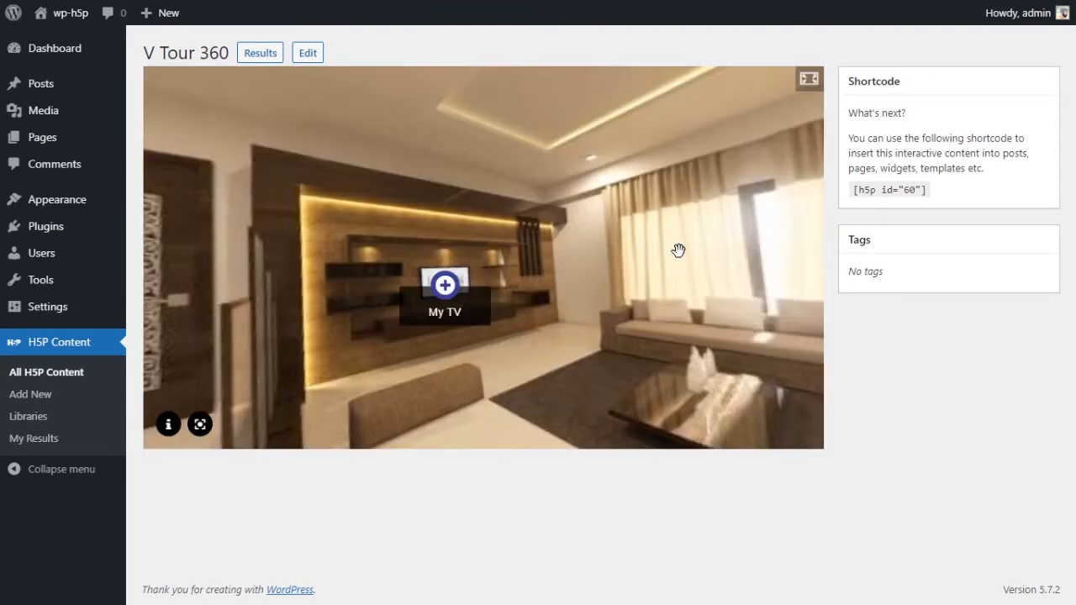
- View the room's scene description, rotate the view and reset the camera to its starting position
{"action": "left_click", "coordinate": [168, 425]}
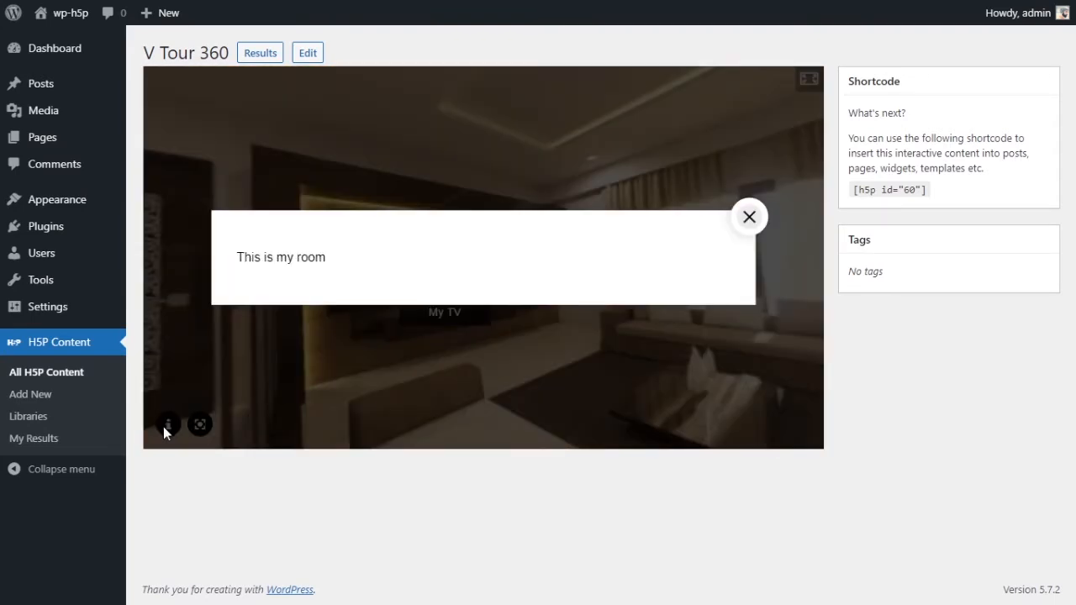
{"action": "left_click", "coordinate": [749, 217]}
{"action": "left_click_drag", "start_coordinate": [369, 398], "coordinate": [191, 410]}
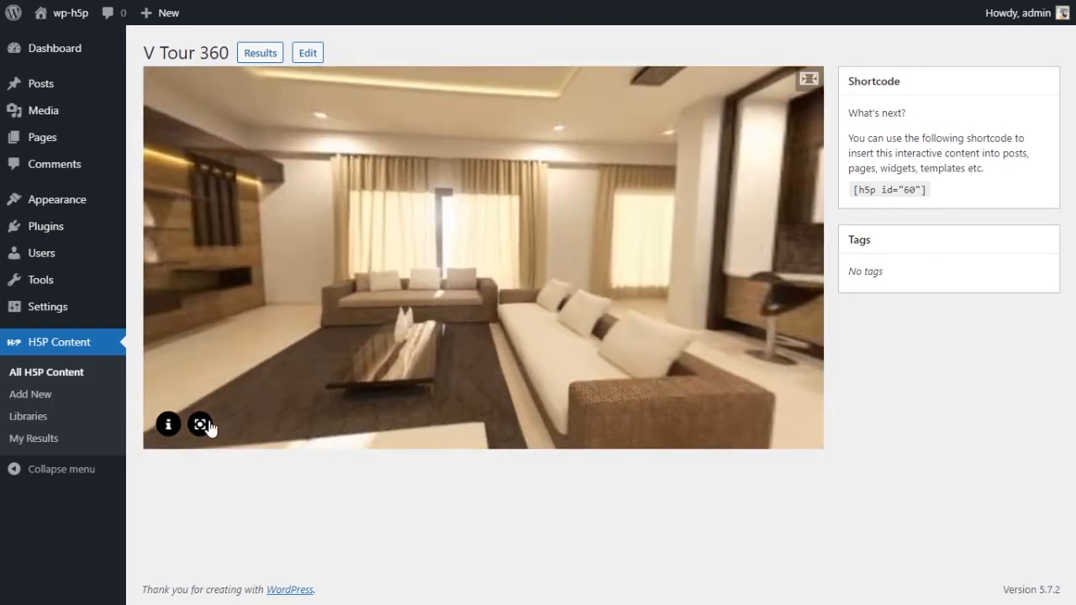
{"action": "left_click", "coordinate": [201, 425]}
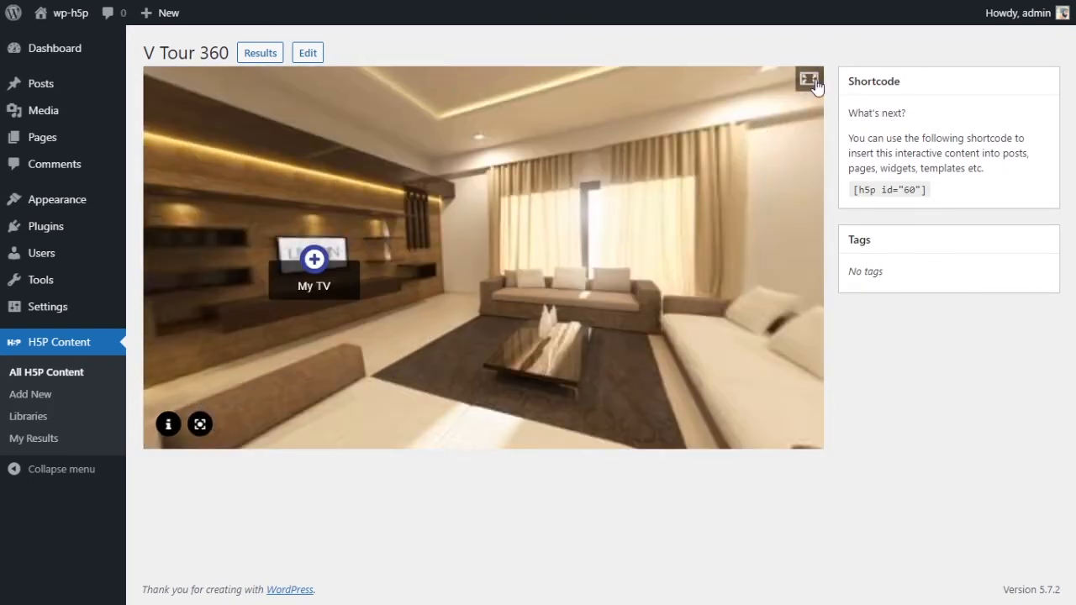
- Reopen V Tour 360 for editing and switch the current scene to About the beach
{"action": "left_click", "coordinate": [312, 55]}
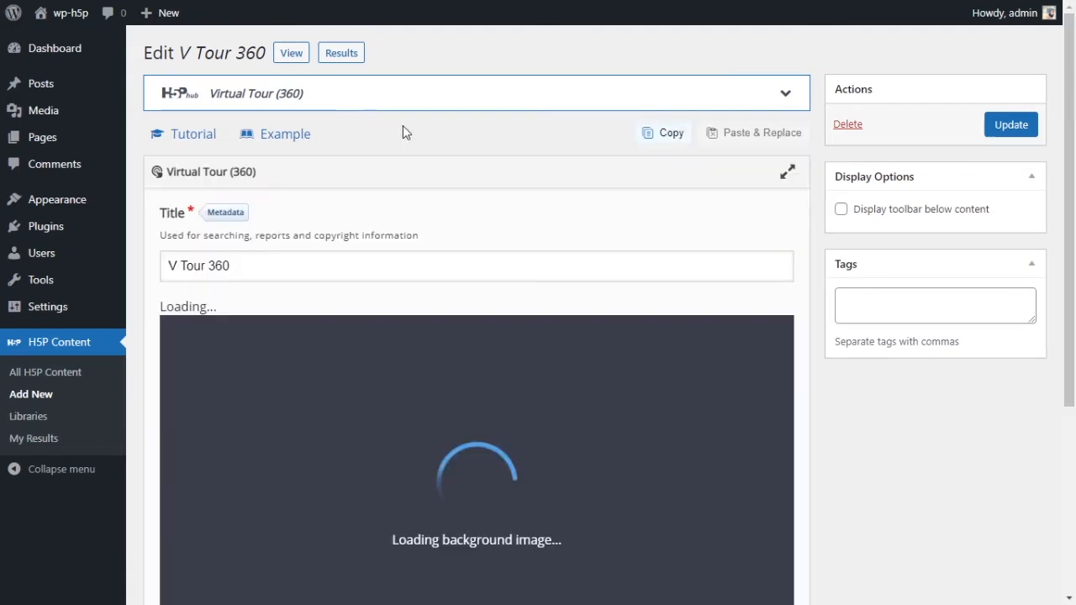
{"action": "scroll", "coordinate": [459, 158], "scroll_direction": "down", "scroll_amount": 1}
{"action": "scroll", "coordinate": [799, 293], "scroll_direction": "down", "scroll_amount": 2}
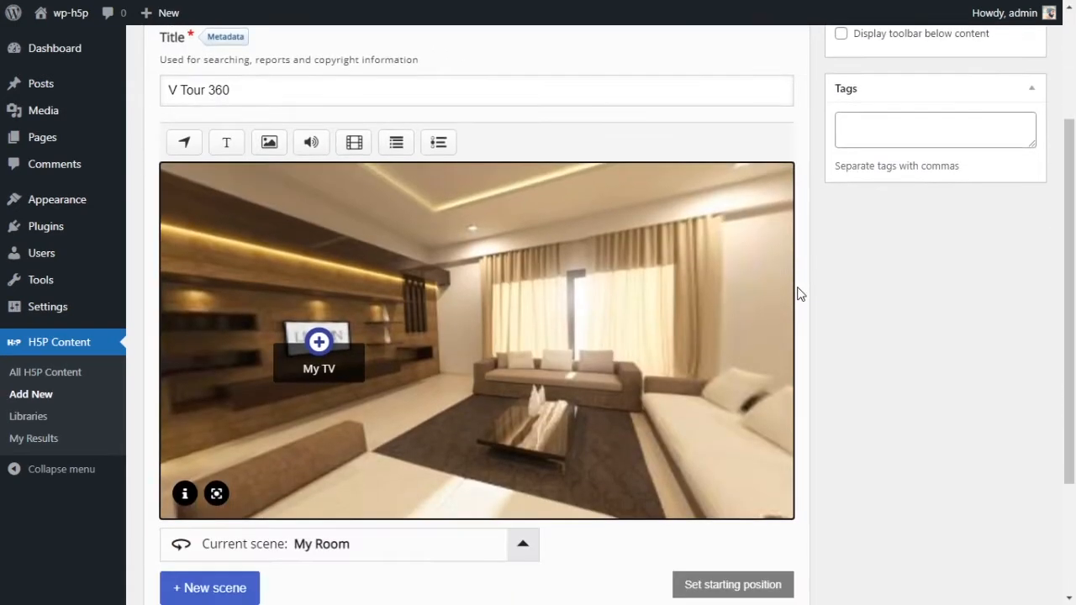
{"action": "scroll", "coordinate": [799, 293], "scroll_direction": "down", "scroll_amount": 1}
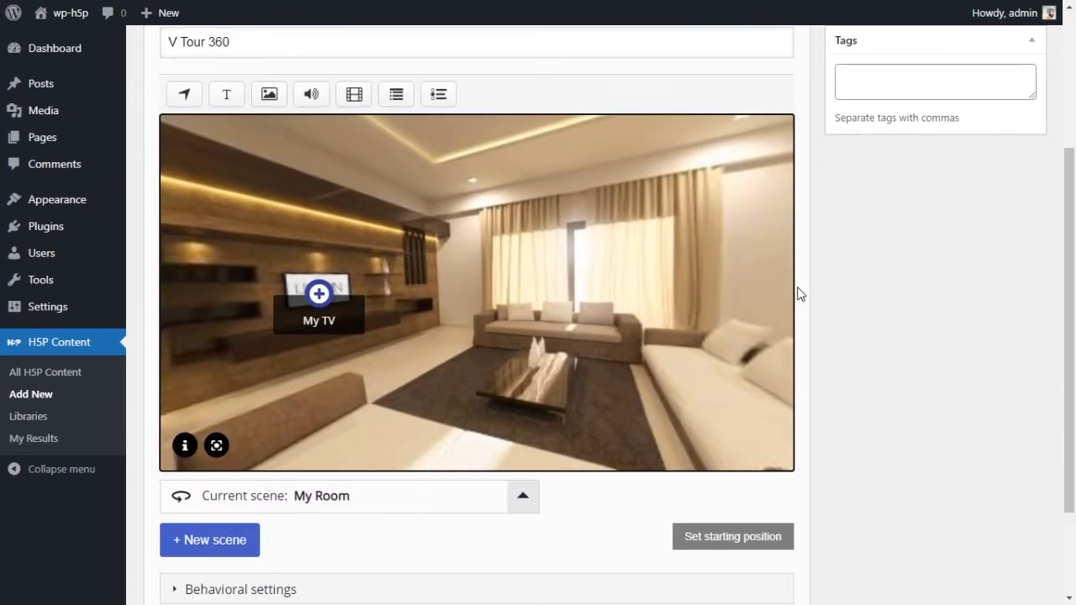
{"action": "left_click", "coordinate": [421, 512]}
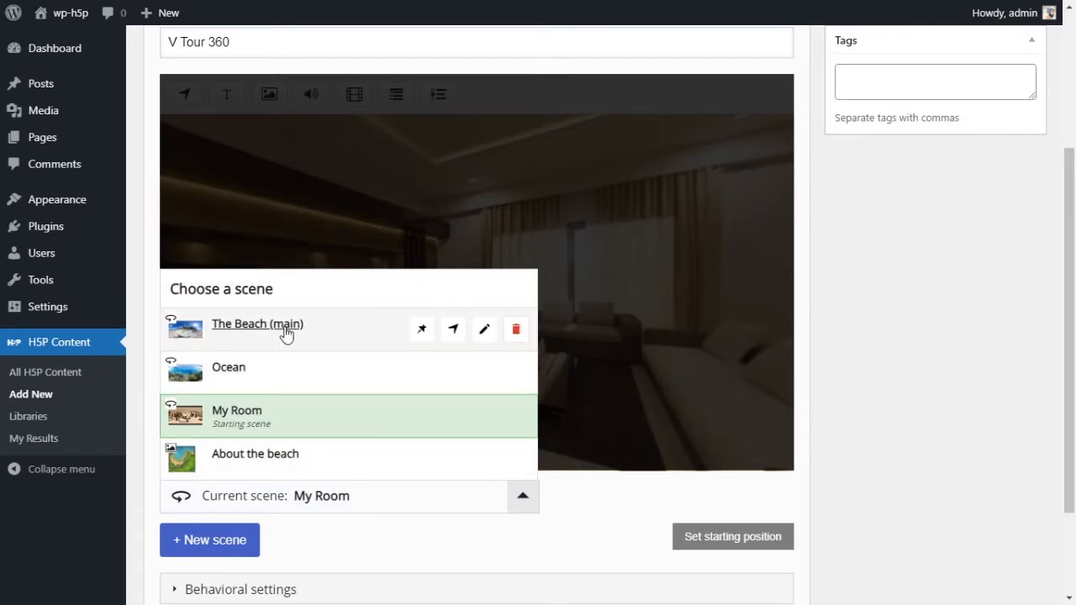
{"action": "left_click", "coordinate": [252, 454]}
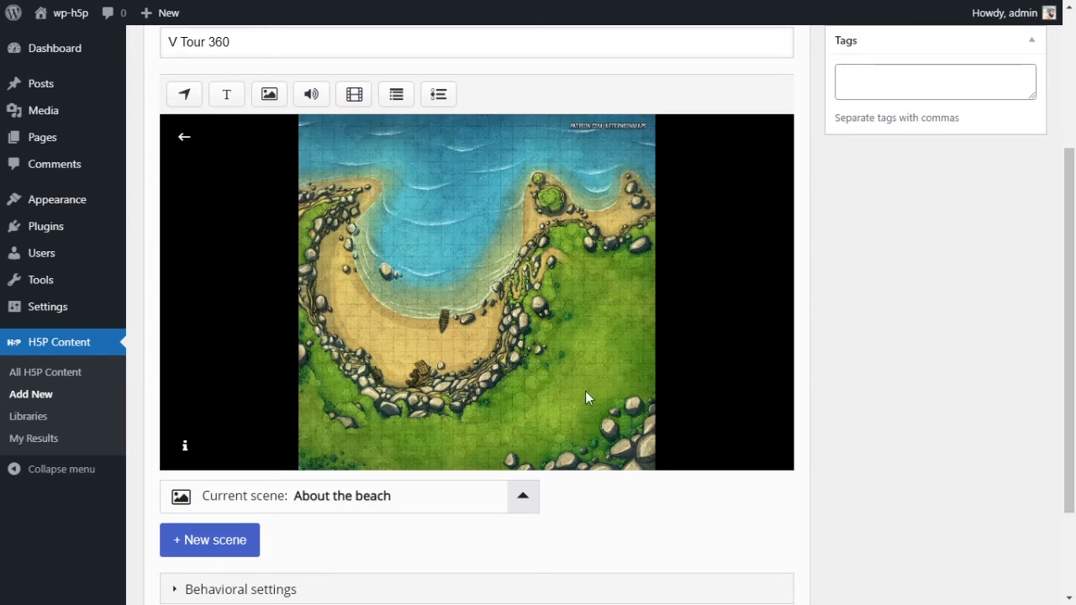
- Add a Text interaction to the About the beach scene and label it "Where is this beach?"
{"action": "scroll", "coordinate": [1000, 405], "scroll_direction": "up", "scroll_amount": 1}
{"action": "scroll", "coordinate": [999, 404], "scroll_direction": "down", "scroll_amount": 1}
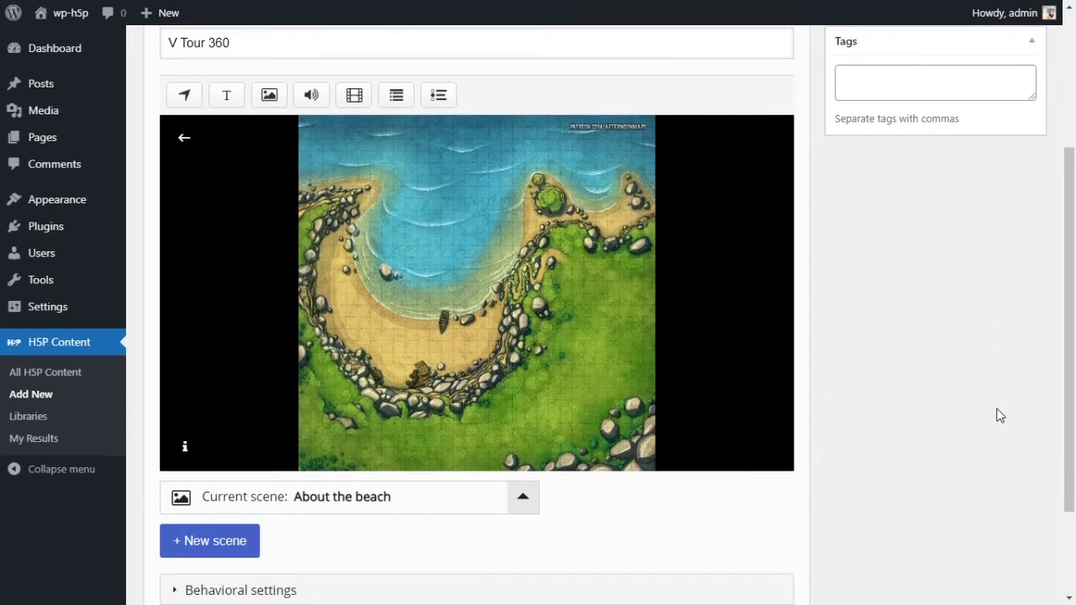
{"action": "scroll", "coordinate": [998, 415], "scroll_direction": "up", "scroll_amount": 1}
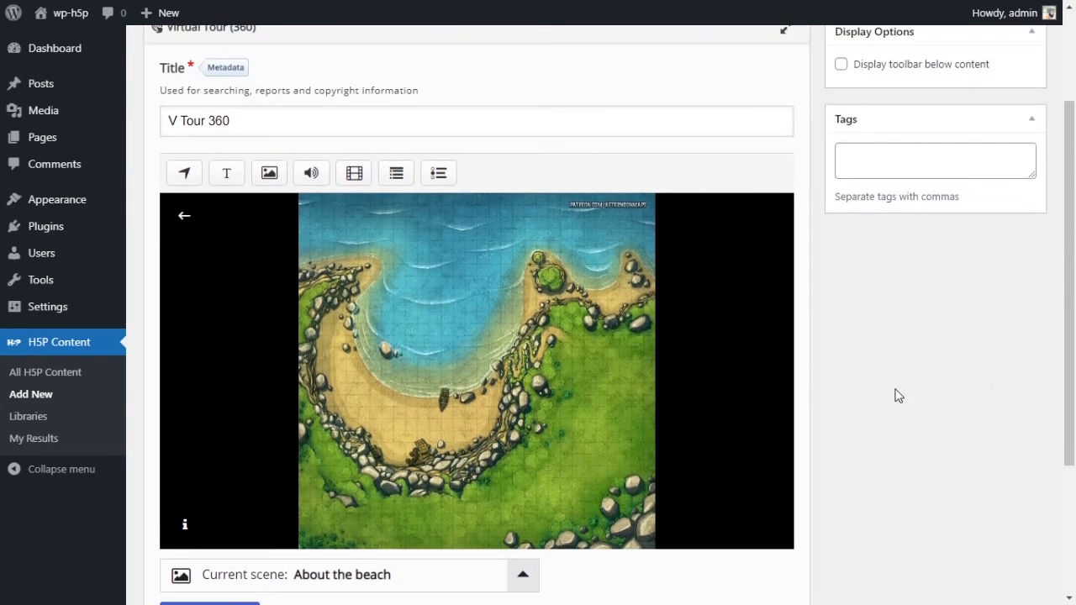
{"action": "scroll", "coordinate": [526, 377], "scroll_direction": "down", "scroll_amount": 1}
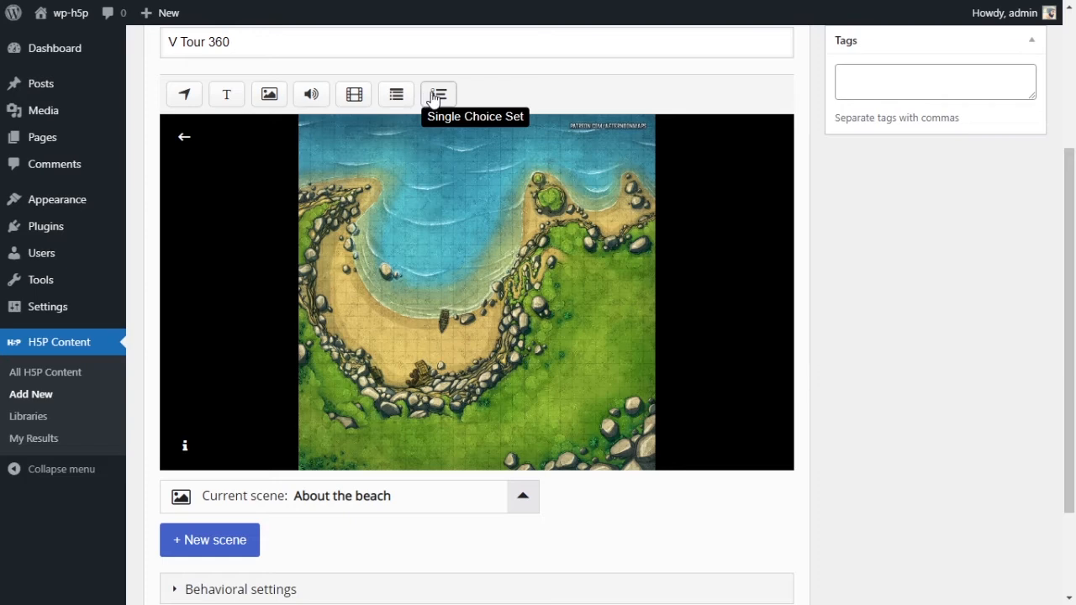
{"action": "left_click", "coordinate": [227, 96]}
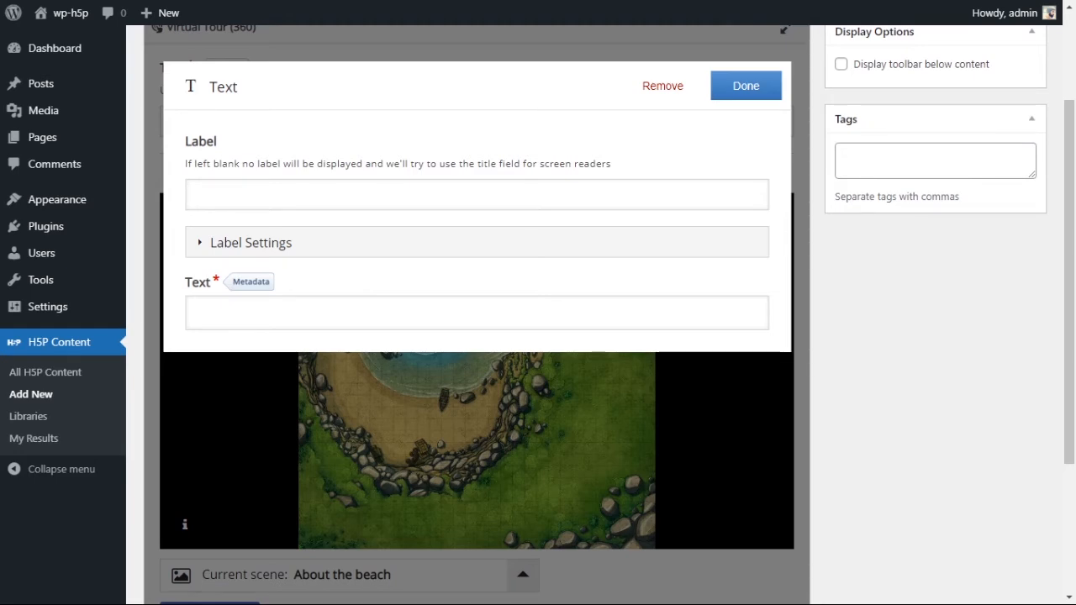
{"action": "left_click", "coordinate": [295, 195]}
{"action": "type", "text": "Where is it?"}
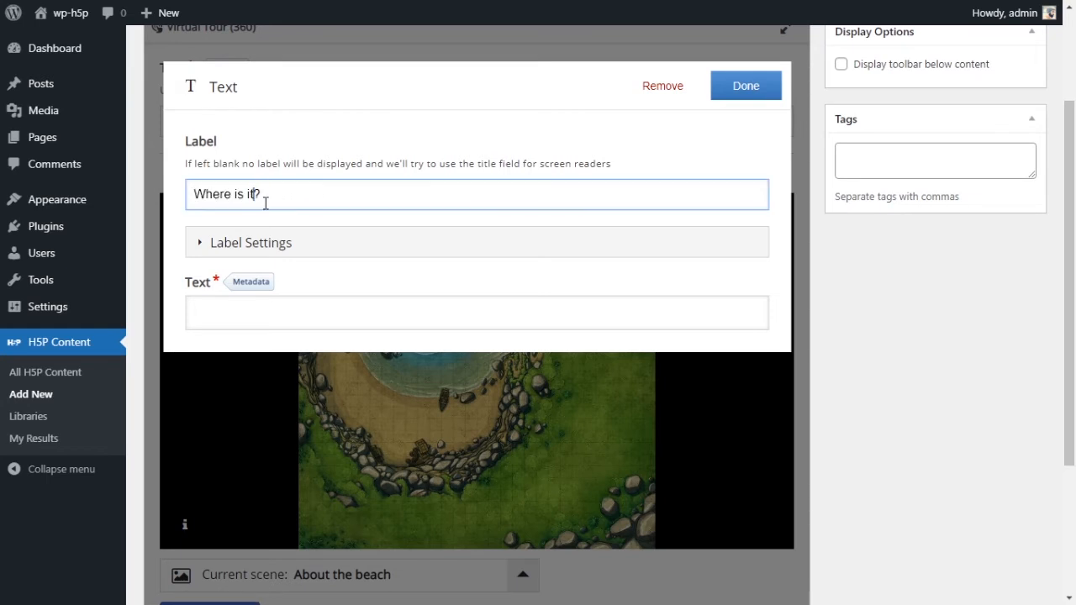
{"action": "type", "text": "this beach"}
{"action": "scroll", "coordinate": [367, 278], "scroll_direction": "down", "scroll_amount": 1}
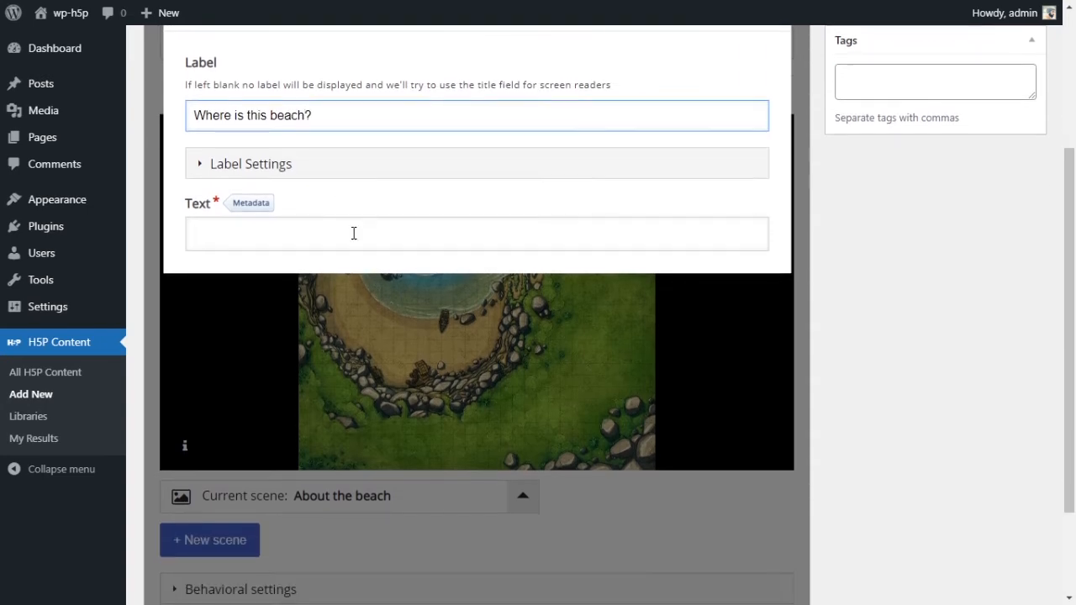
- Enter "There are three hints that tell you where this beach is:" as text, followed by "Remote island", "Not on the map" and "There was a movie made about it"
{"action": "left_click", "coordinate": [353, 233]}
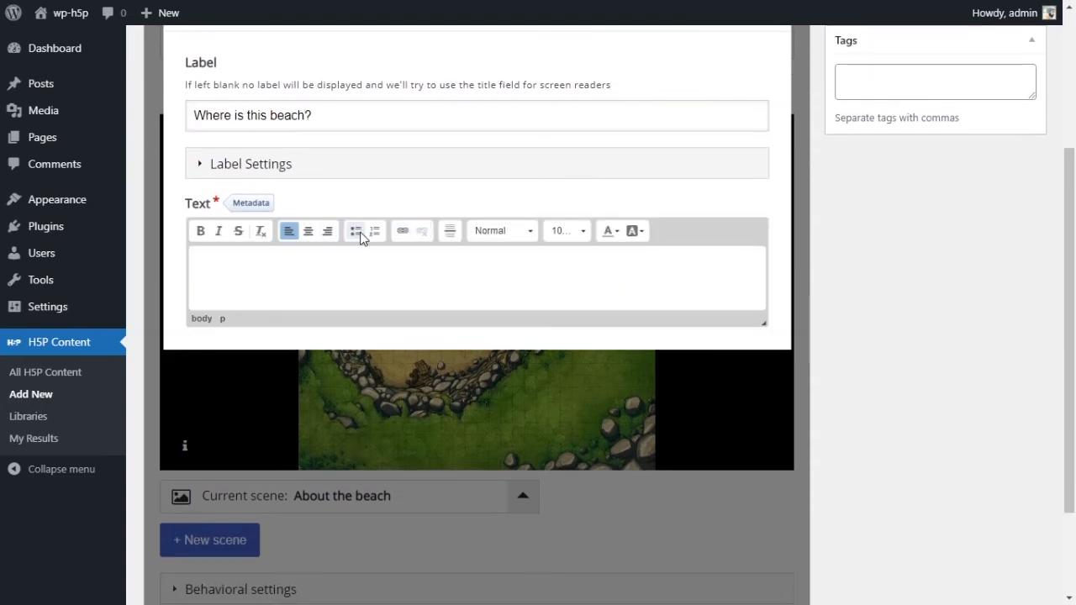
{"action": "left_click", "coordinate": [624, 202]}
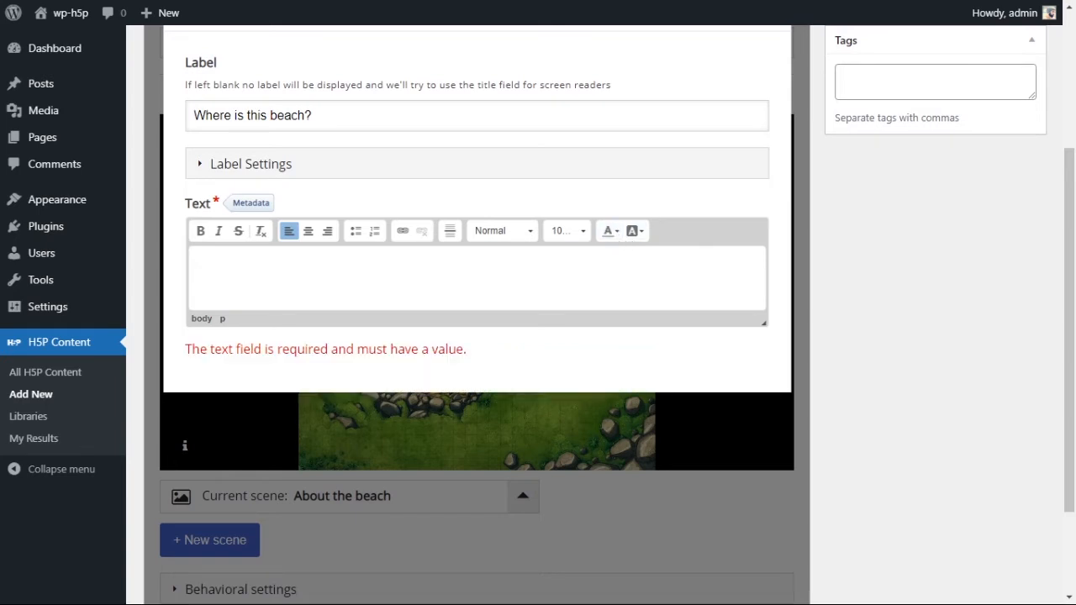
{"action": "left_click", "coordinate": [240, 291]}
{"action": "type", "text": "There are three hints that tell you where this beach is:  Remote island Not on the map There was a movie made about it"}
- Remove the blank line above the hints and format the three hints as a numbered list
{"action": "left_click", "coordinate": [297, 290]}
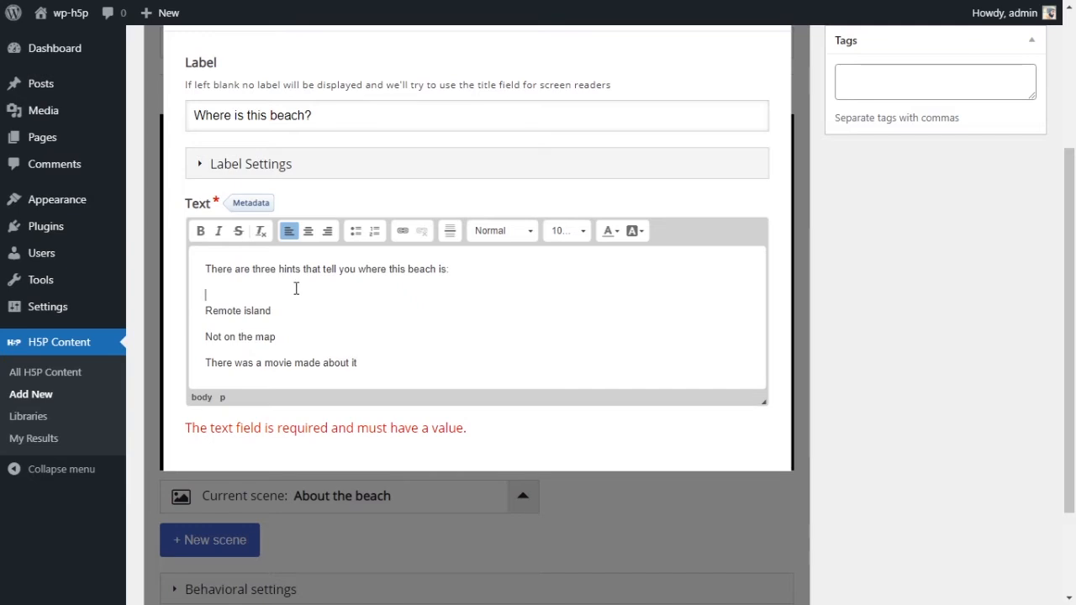
{"action": "key", "text": "BackSpace"}
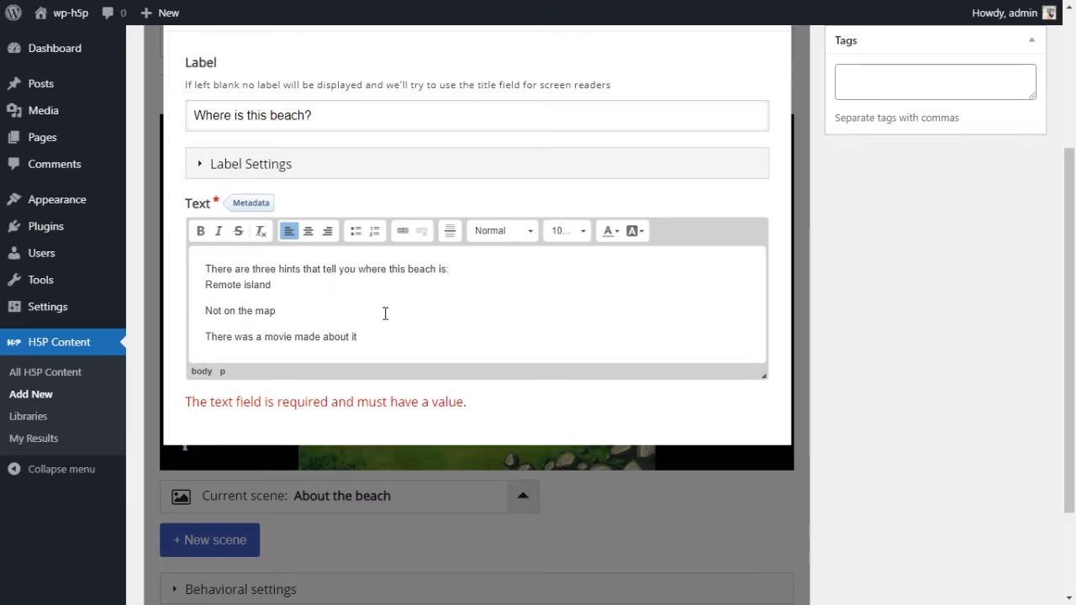
{"action": "left_click_drag", "start_coordinate": [356, 336], "coordinate": [197, 288]}
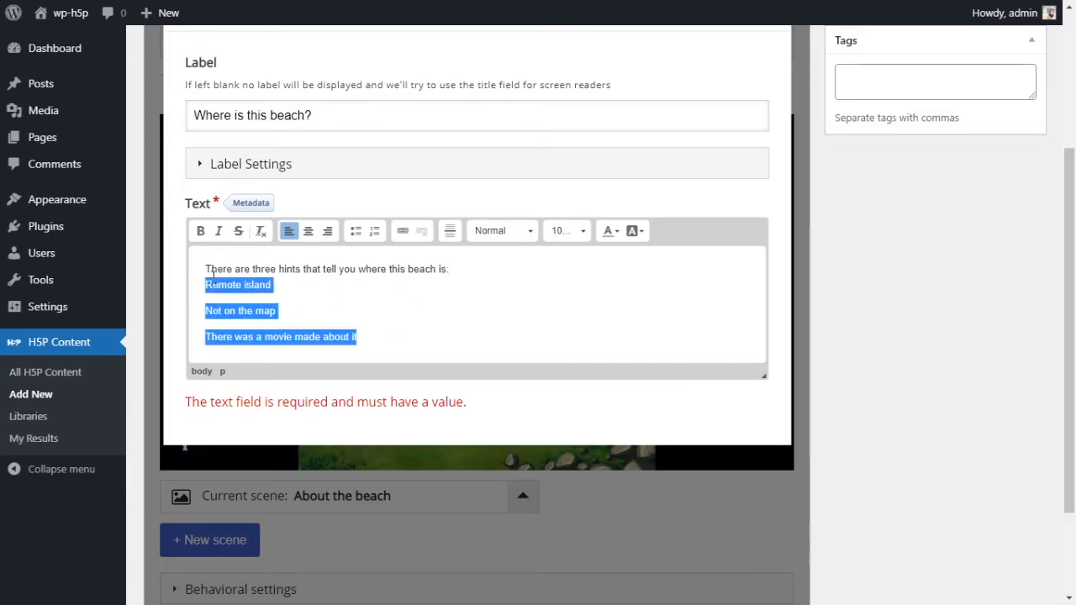
{"action": "left_click", "coordinate": [375, 232]}
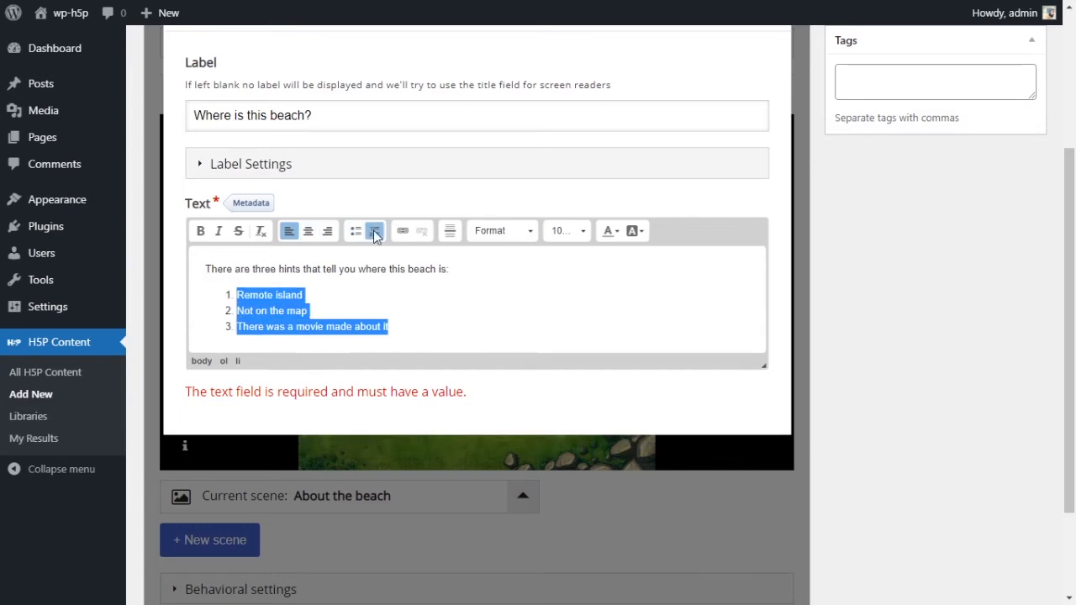
- Make the text editing box slightly taller and finish the "Where is this beach?" text interaction
{"action": "left_click", "coordinate": [479, 311]}
{"action": "left_click", "coordinate": [496, 327]}
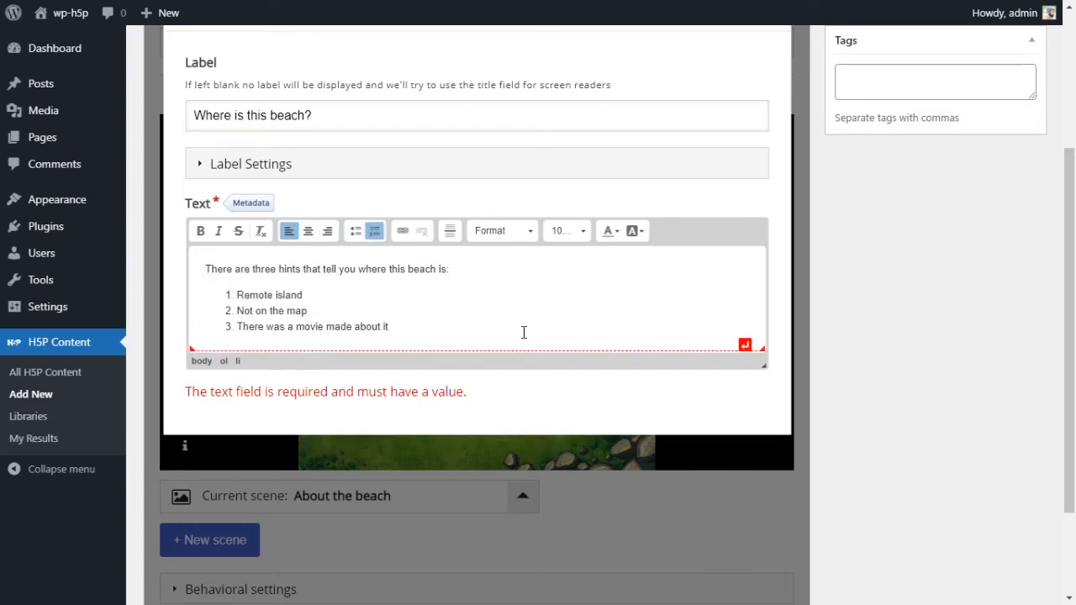
{"action": "left_click_drag", "start_coordinate": [760, 365], "coordinate": [762, 404]}
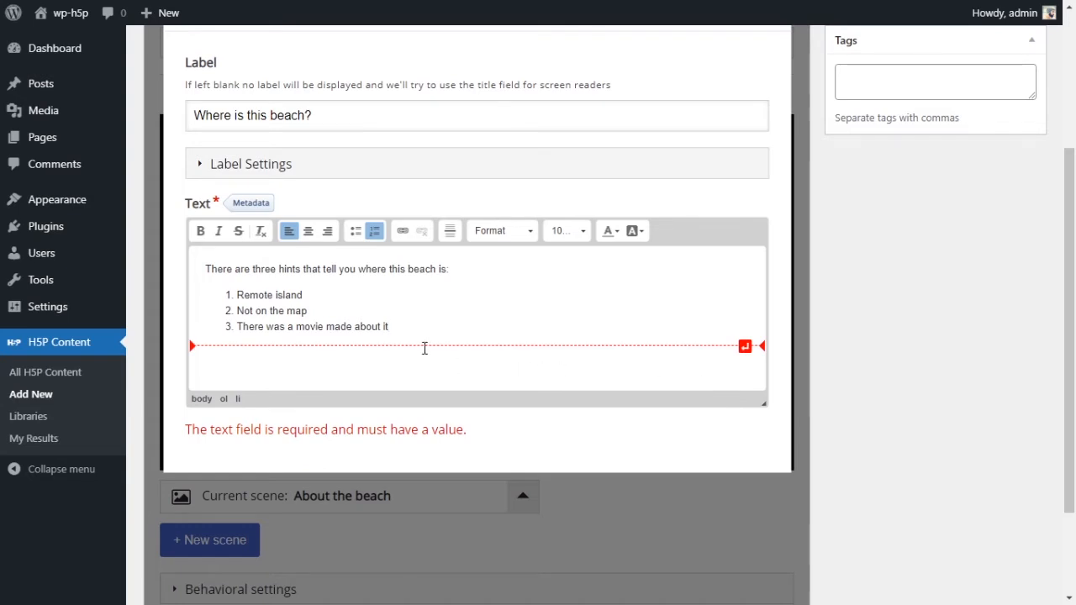
{"action": "scroll", "coordinate": [504, 344], "scroll_direction": "up", "scroll_amount": 3}
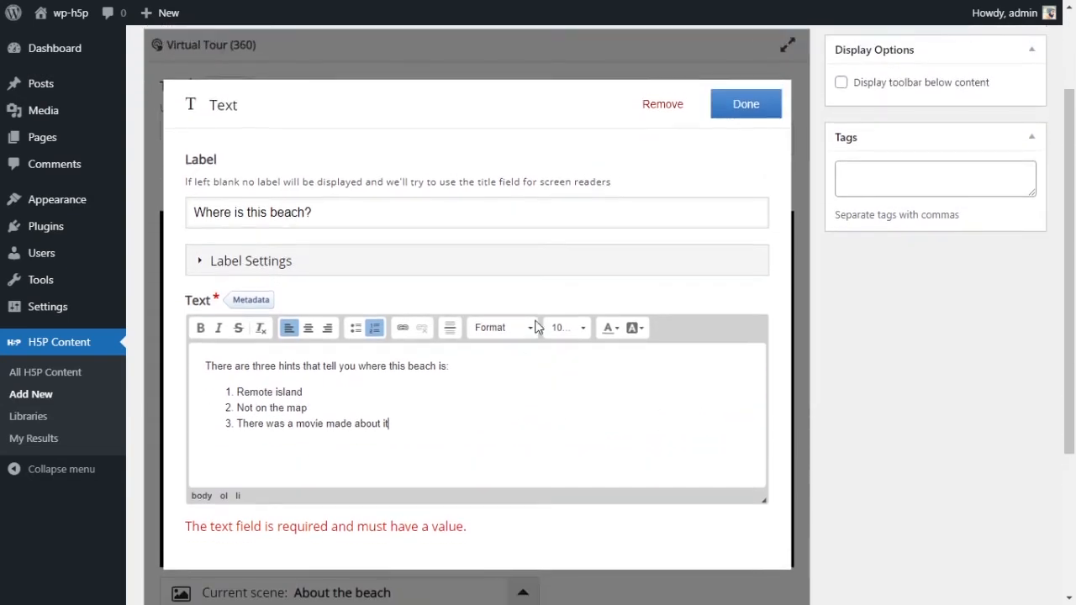
{"action": "scroll", "coordinate": [536, 327], "scroll_direction": "up", "scroll_amount": 2}
{"action": "left_click", "coordinate": [747, 163]}
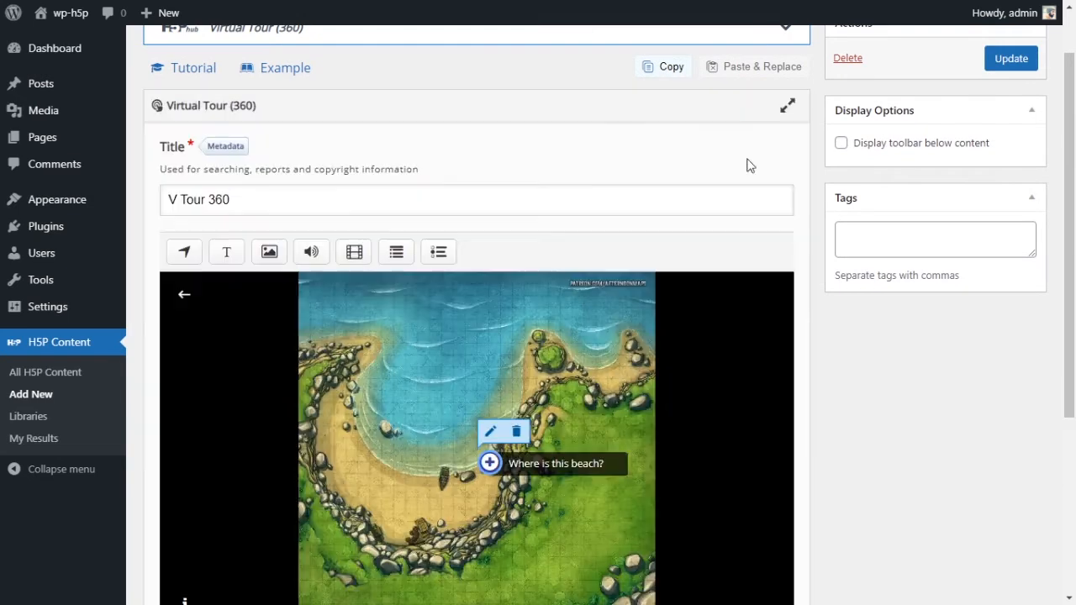
- Move the "Where is this beach?" hotspot onto the sand at the lower part of the beach
{"action": "scroll", "coordinate": [565, 295], "scroll_direction": "down", "scroll_amount": 2}
{"action": "left_click_drag", "start_coordinate": [489, 382], "coordinate": [419, 367]}
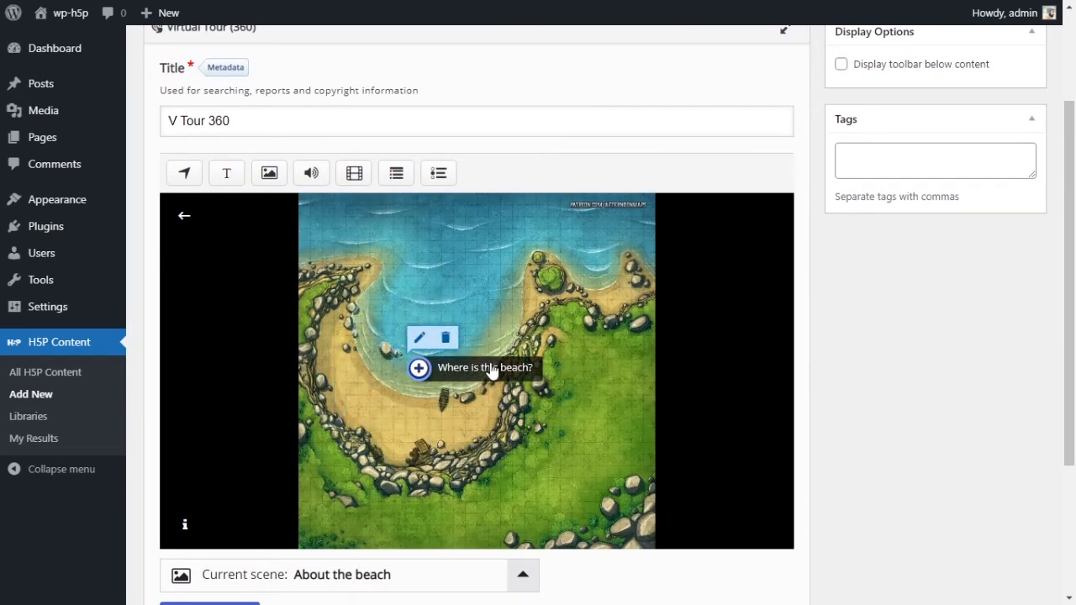
{"action": "left_click_drag", "start_coordinate": [426, 372], "coordinate": [397, 431]}
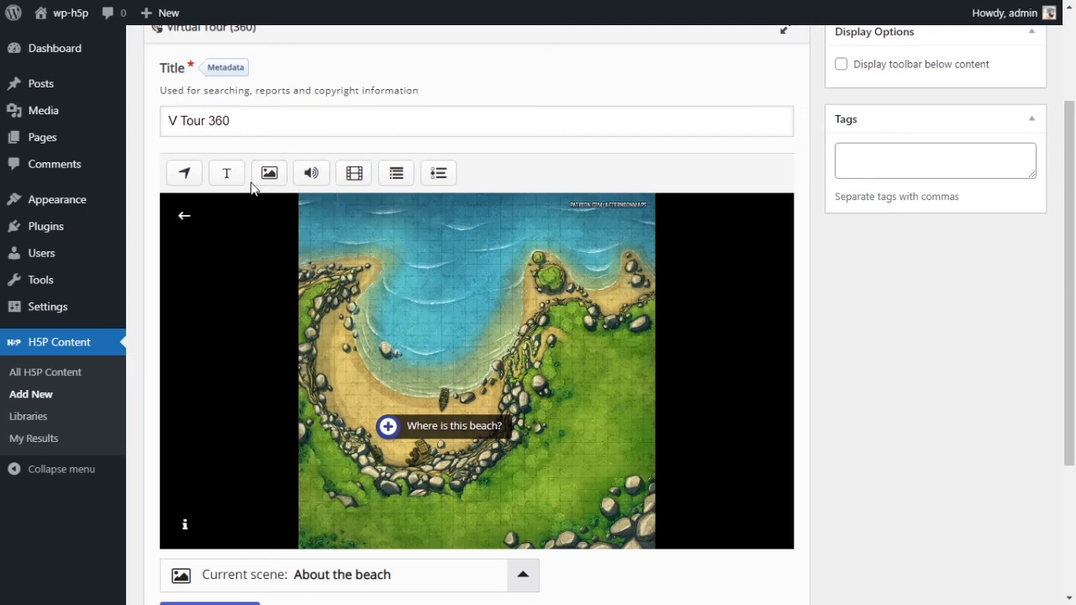
- Add a Summary interaction to the About the beach scene and set both its label and title to "Beach Summary"
{"action": "left_click", "coordinate": [392, 174]}
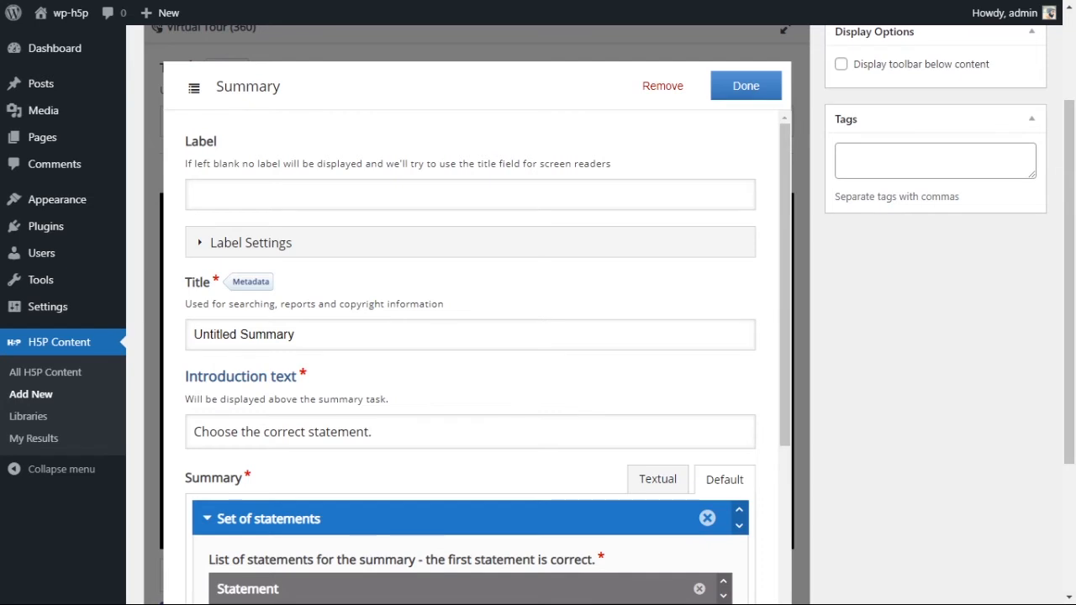
{"action": "left_click", "coordinate": [422, 199]}
{"action": "type", "text": "Beach Summary"}
{"action": "triple_click", "coordinate": [369, 326]}
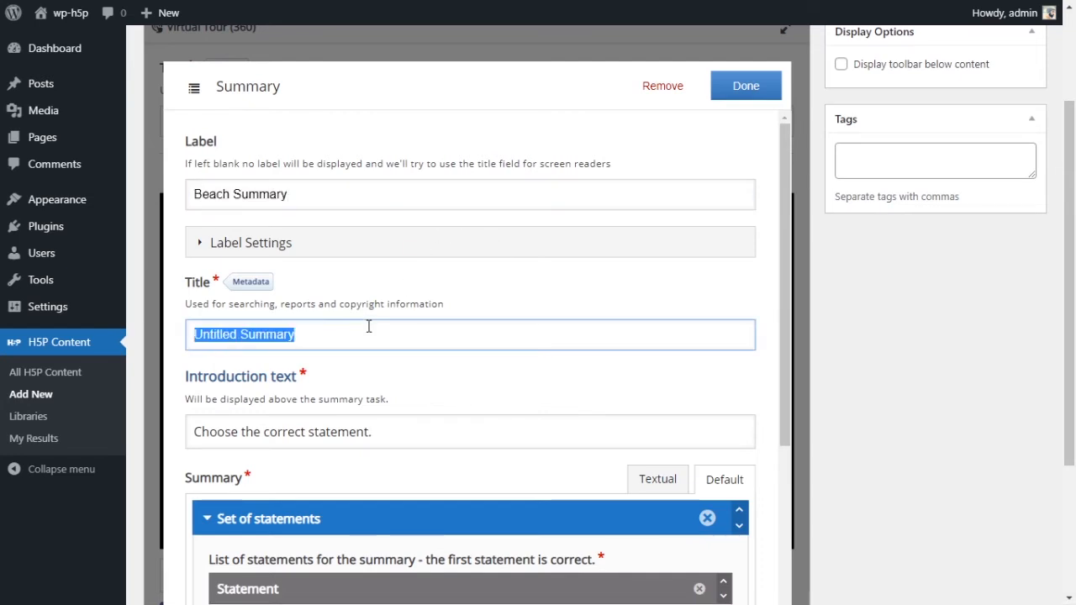
{"action": "type", "text": "Beach Summary"}
- Replace the summary's introduction text with "What have we learned about this beach ?"
{"action": "scroll", "coordinate": [401, 395], "scroll_direction": "down", "scroll_amount": 2}
{"action": "left_click", "coordinate": [401, 285]}
{"action": "left_click", "coordinate": [401, 277]}
{"action": "left_click", "coordinate": [610, 193]}
{"action": "left_click", "coordinate": [545, 269]}
{"action": "key", "text": "ctrl+a"}
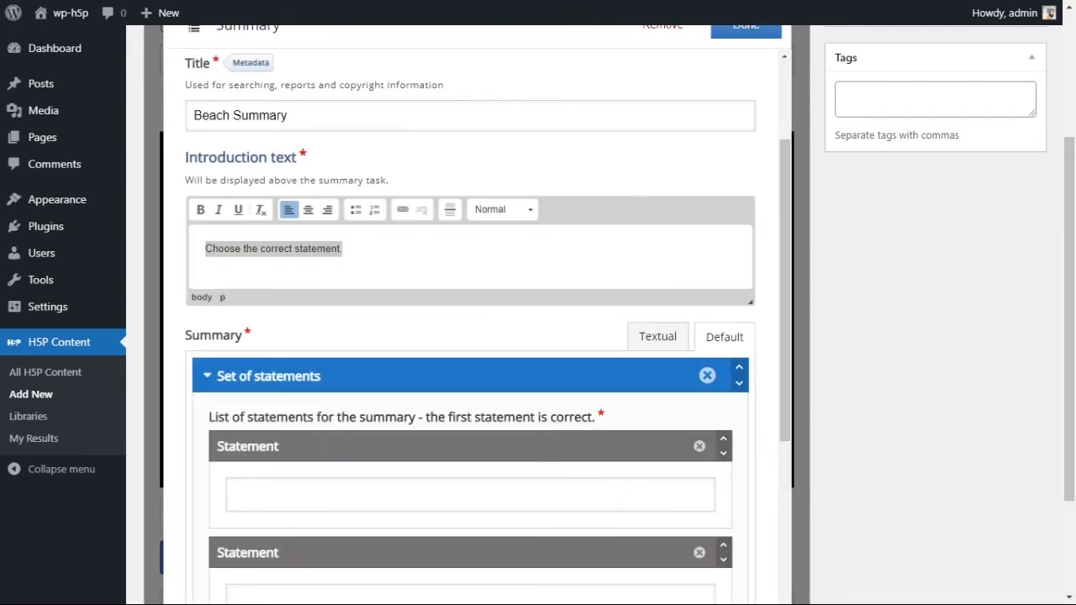
{"action": "type", "text": "What have we learned about this beach ?"}
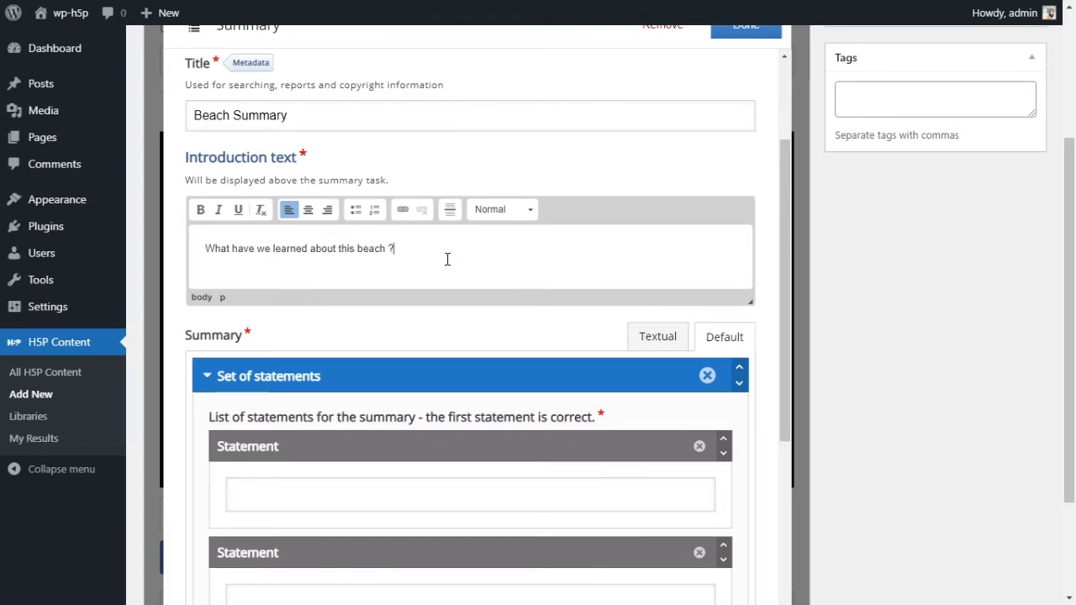
- Enter "It's on a remote island" as the first statement and "It's on a Hawaiian island" as the second in the first set
{"action": "scroll", "coordinate": [459, 287], "scroll_direction": "down", "scroll_amount": 2}
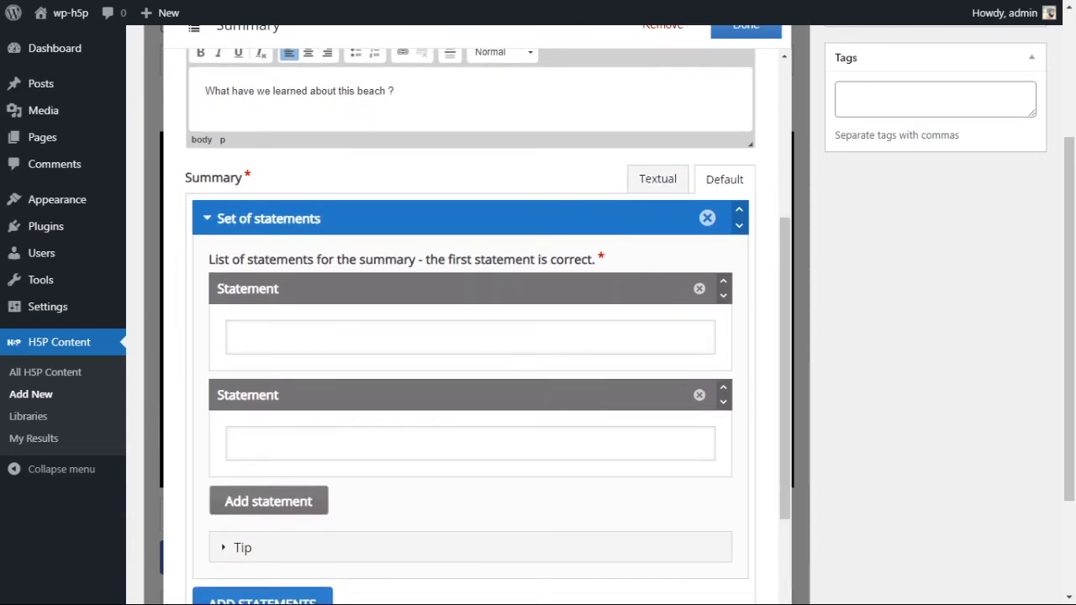
{"action": "left_click", "coordinate": [338, 336]}
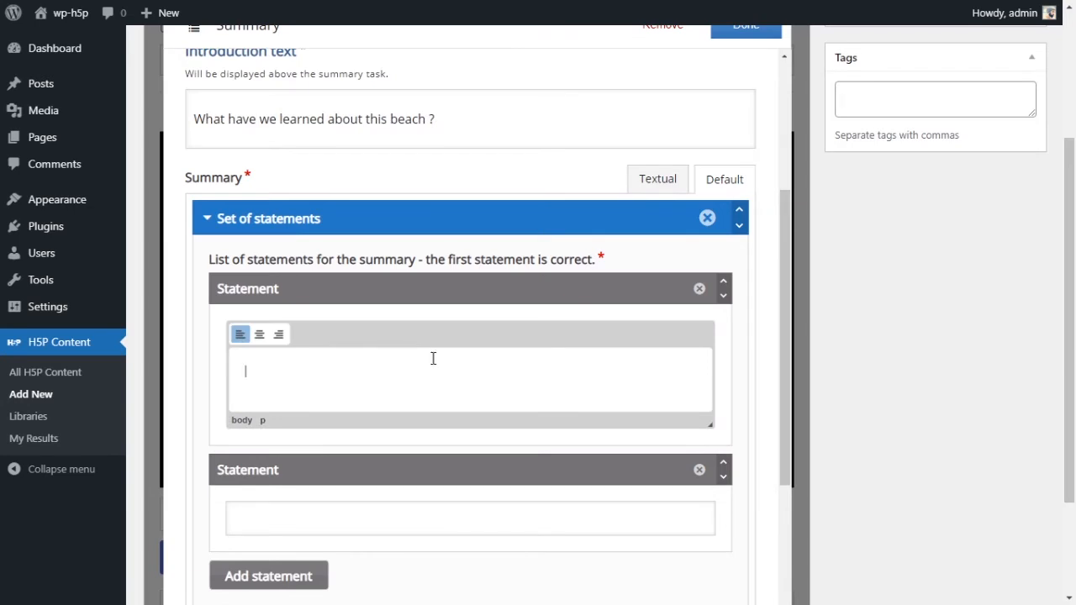
{"action": "type", "text": "It's on a remote island"}
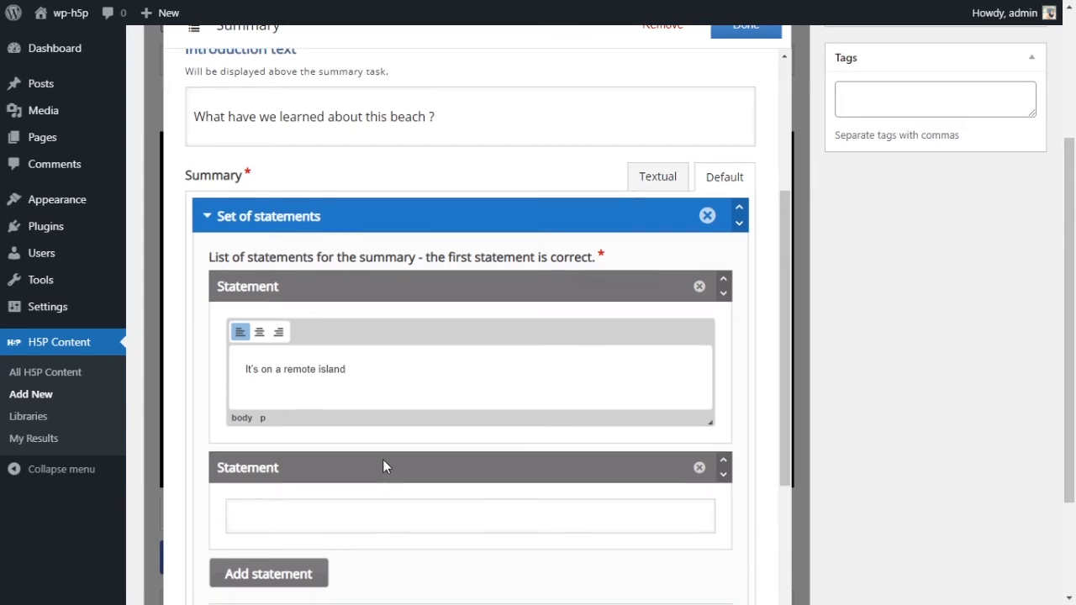
{"action": "scroll", "coordinate": [383, 459], "scroll_direction": "down", "scroll_amount": 3}
{"action": "left_click", "coordinate": [374, 377]}
{"action": "type", "text": "It's on a Hawaiian island"}
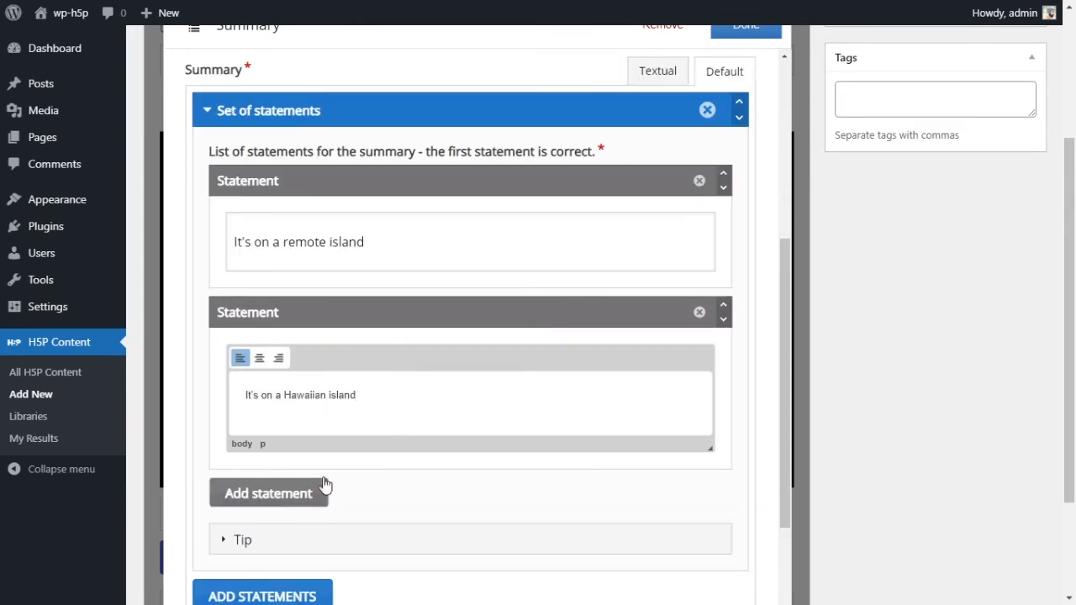
- Add a third statement, "It's not real", to the first set and check the note on which statement is correct
{"action": "left_click", "coordinate": [303, 495]}
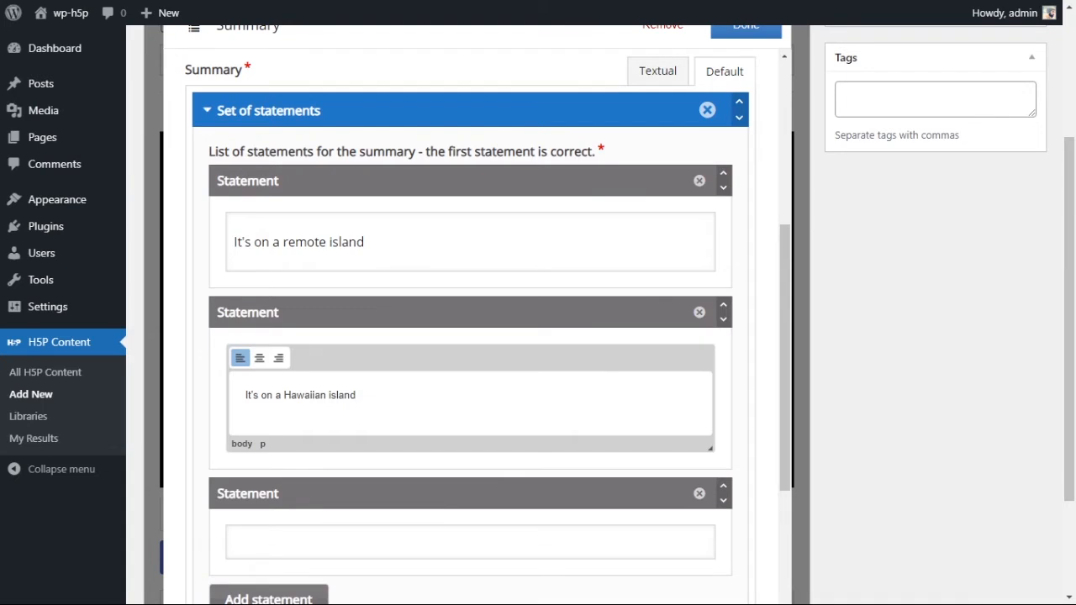
{"action": "left_click", "coordinate": [352, 531]}
{"action": "type", "text": "It's not real"}
{"action": "scroll", "coordinate": [385, 317], "scroll_direction": "up", "scroll_amount": 1}
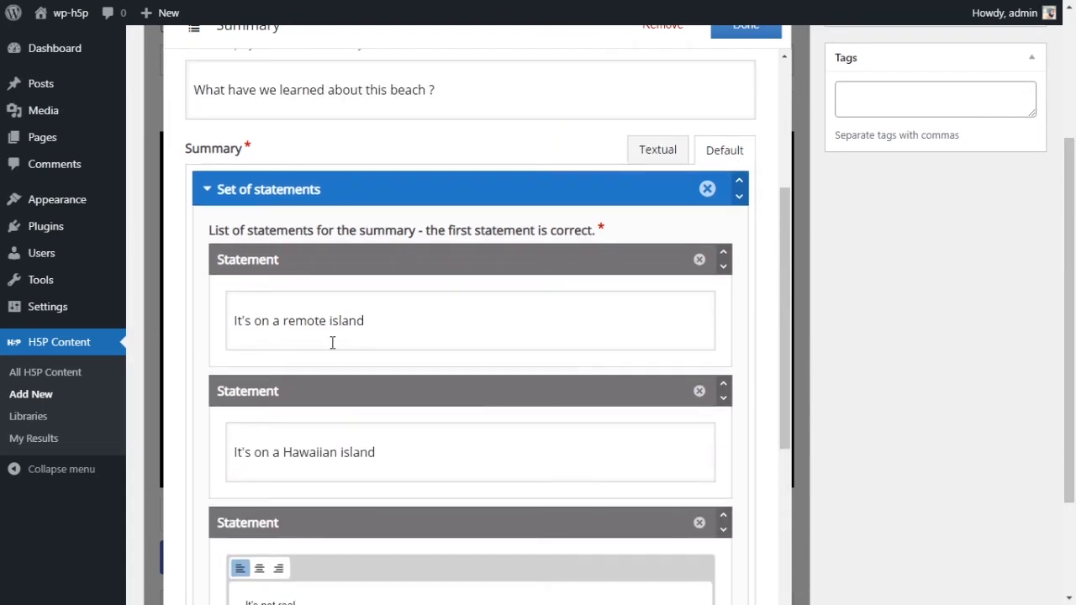
{"action": "scroll", "coordinate": [468, 260], "scroll_direction": "down", "scroll_amount": 1}
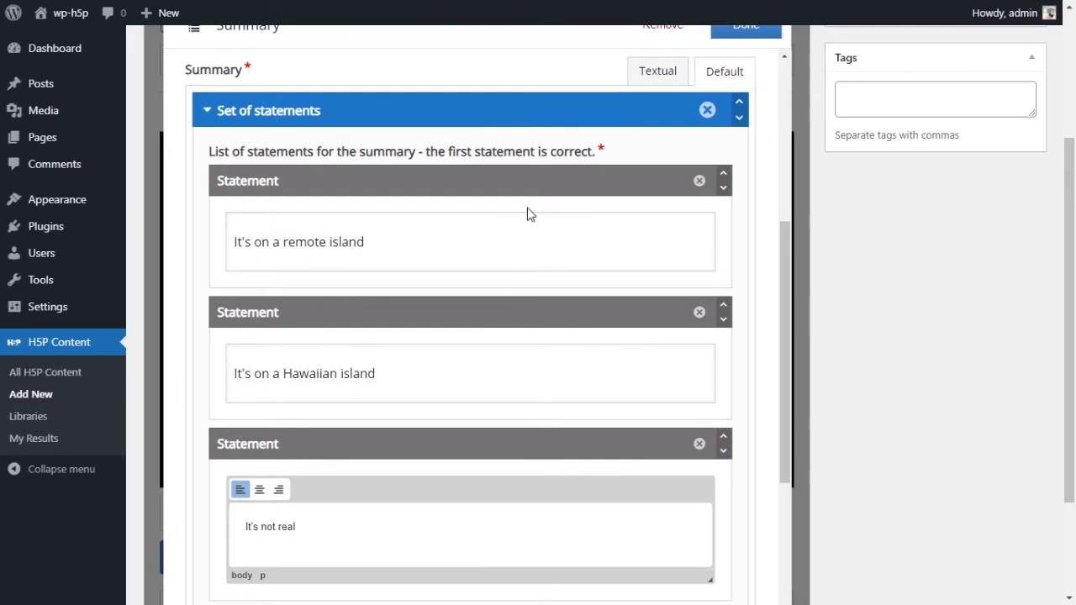
{"action": "left_click_drag", "start_coordinate": [208, 153], "coordinate": [617, 143]}
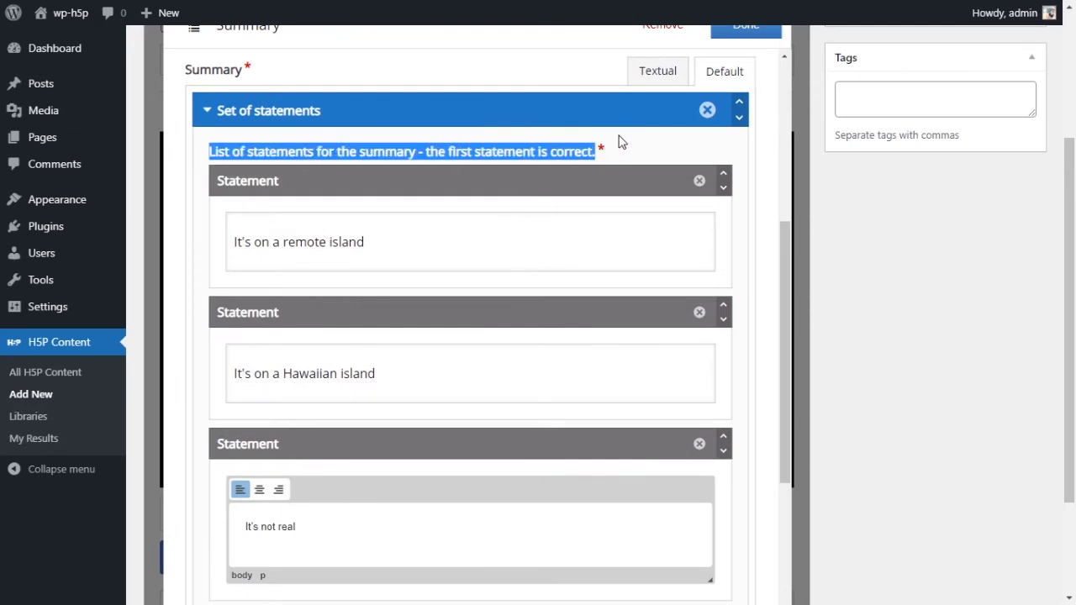
{"action": "left_click", "coordinate": [595, 153]}
{"action": "left_click_drag", "start_coordinate": [426, 152], "coordinate": [609, 149]}
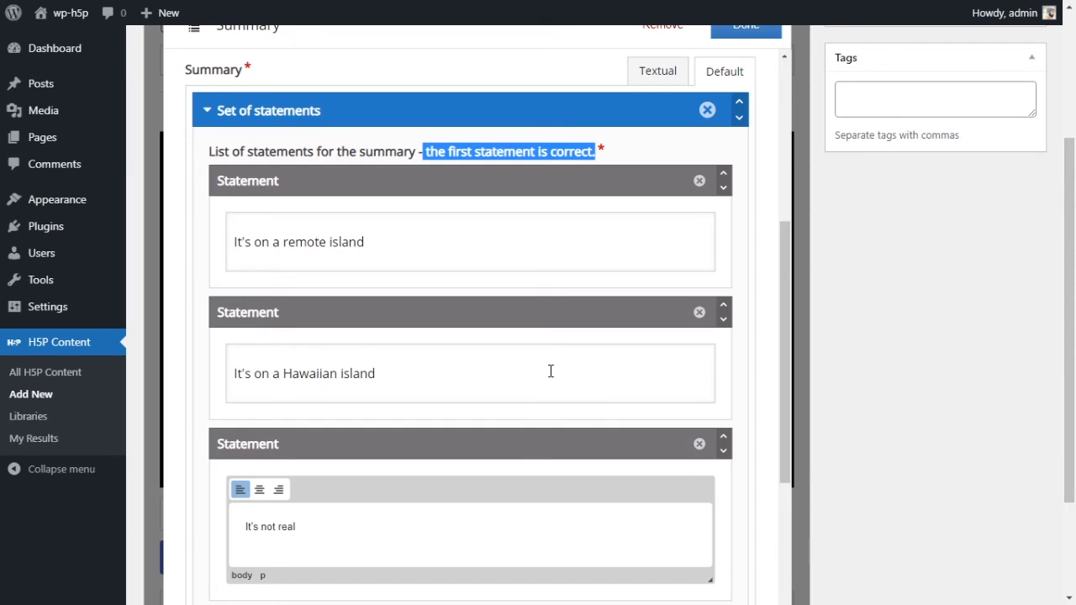
- Add a second set of statements with "I live here" as the first statement and "I don't live here" as the second
{"action": "scroll", "coordinate": [442, 302], "scroll_direction": "down", "scroll_amount": 5}
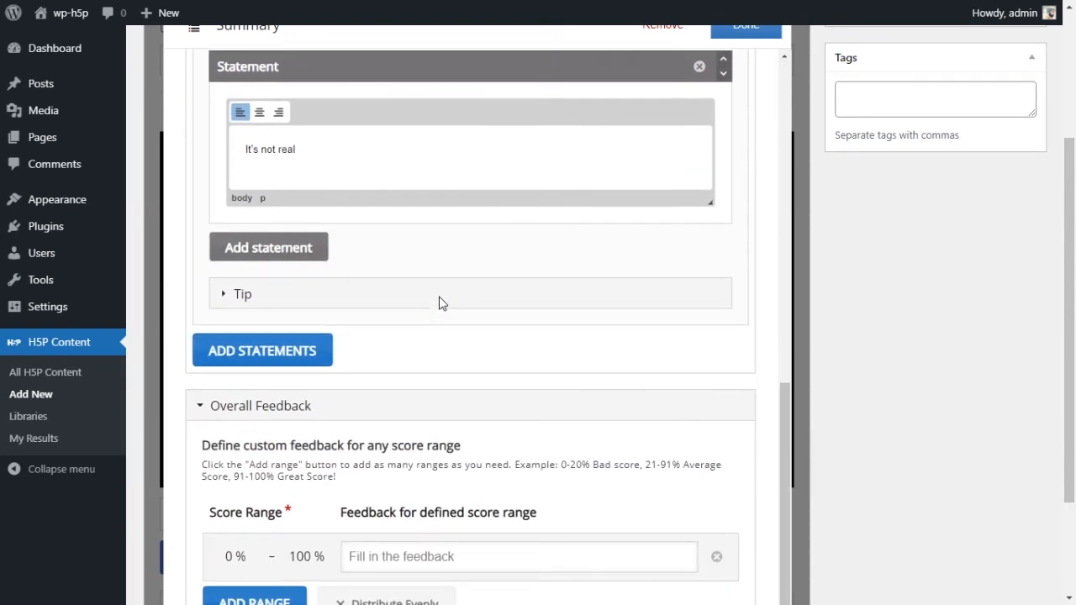
{"action": "left_click", "coordinate": [288, 351]}
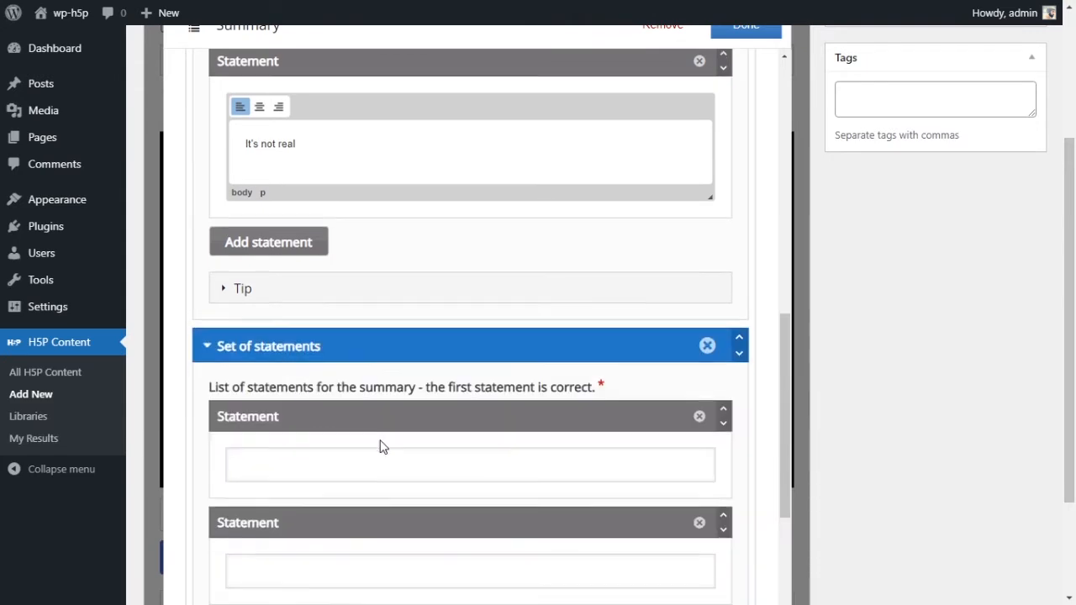
{"action": "scroll", "coordinate": [412, 386], "scroll_direction": "down", "scroll_amount": 1}
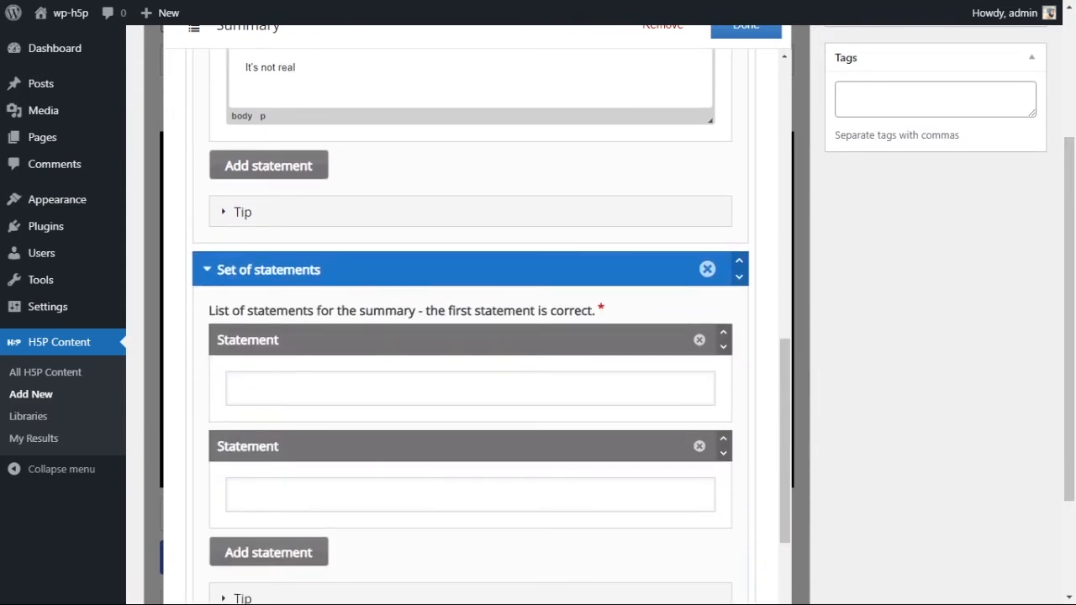
{"action": "left_click", "coordinate": [375, 399]}
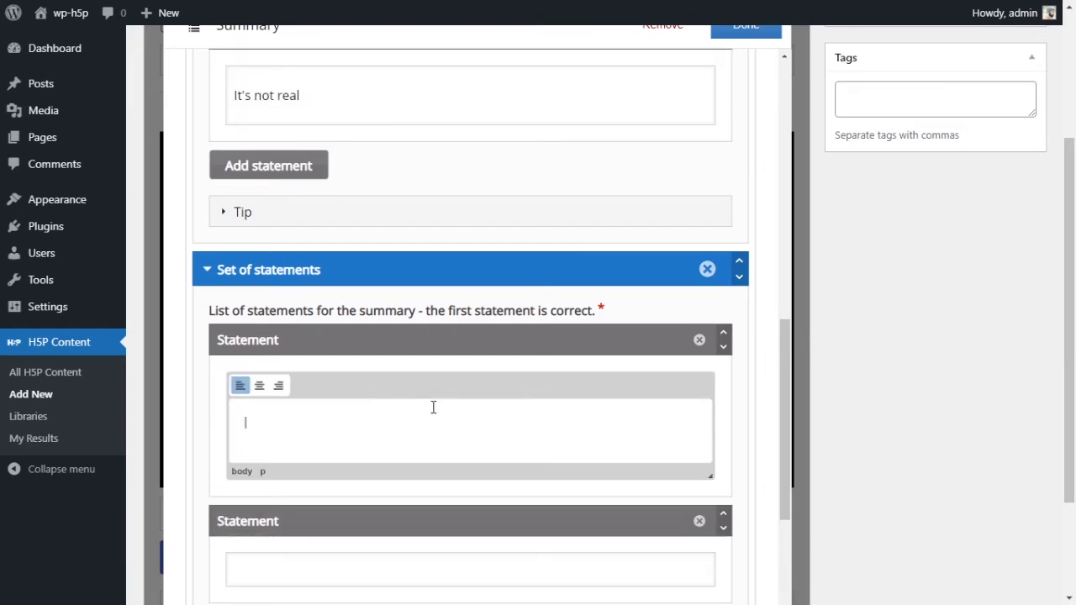
{"action": "type", "text": "I live here"}
{"action": "scroll", "coordinate": [588, 395], "scroll_direction": "down", "scroll_amount": 2}
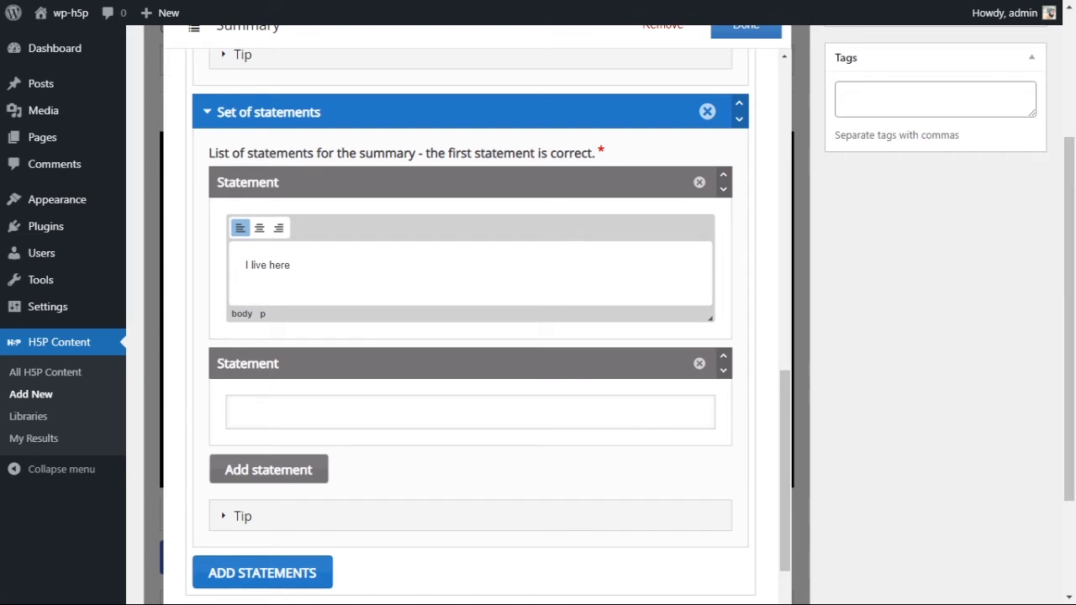
{"action": "left_click", "coordinate": [336, 425]}
{"action": "type", "text": "I don't live here"}
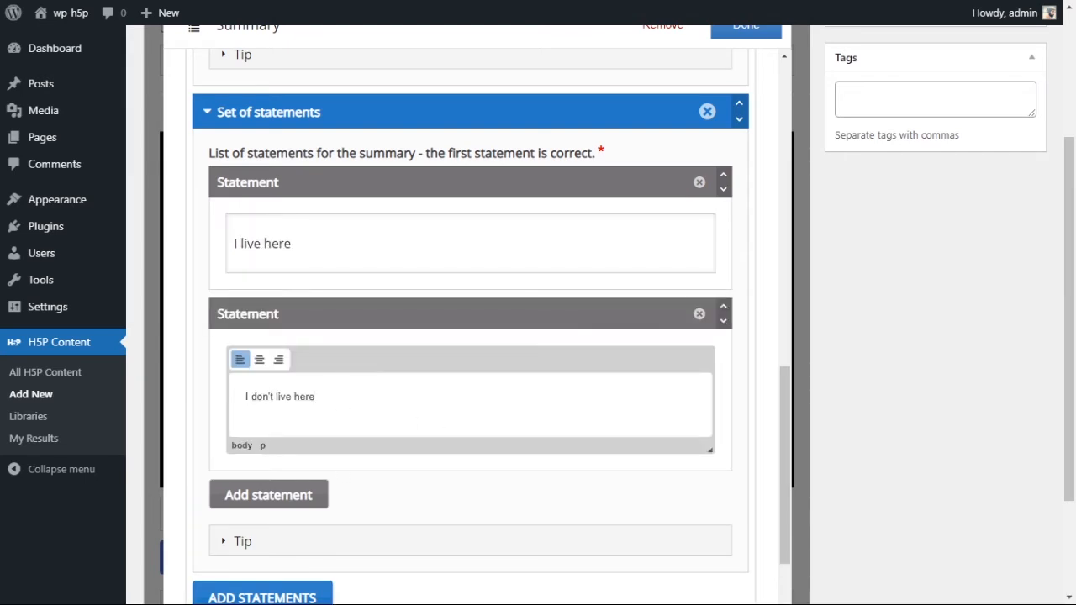
- Add a third statement, "I come here for holiday", to the second set
{"action": "scroll", "coordinate": [415, 463], "scroll_direction": "down", "scroll_amount": 1}
{"action": "left_click", "coordinate": [293, 420]}
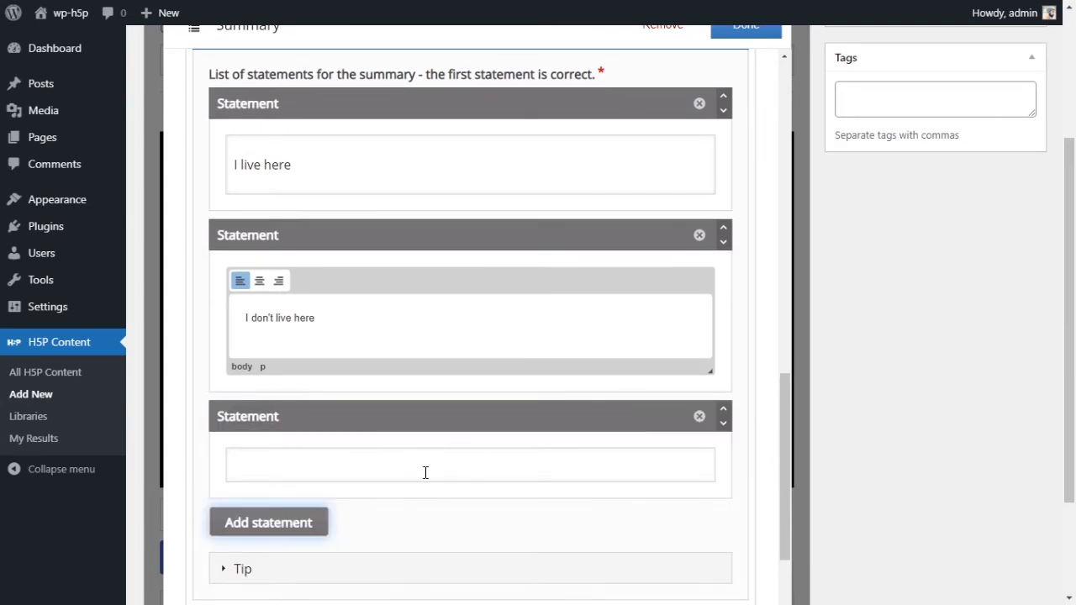
{"action": "left_click", "coordinate": [424, 454]}
{"action": "type", "text": "I come here for holiday"}
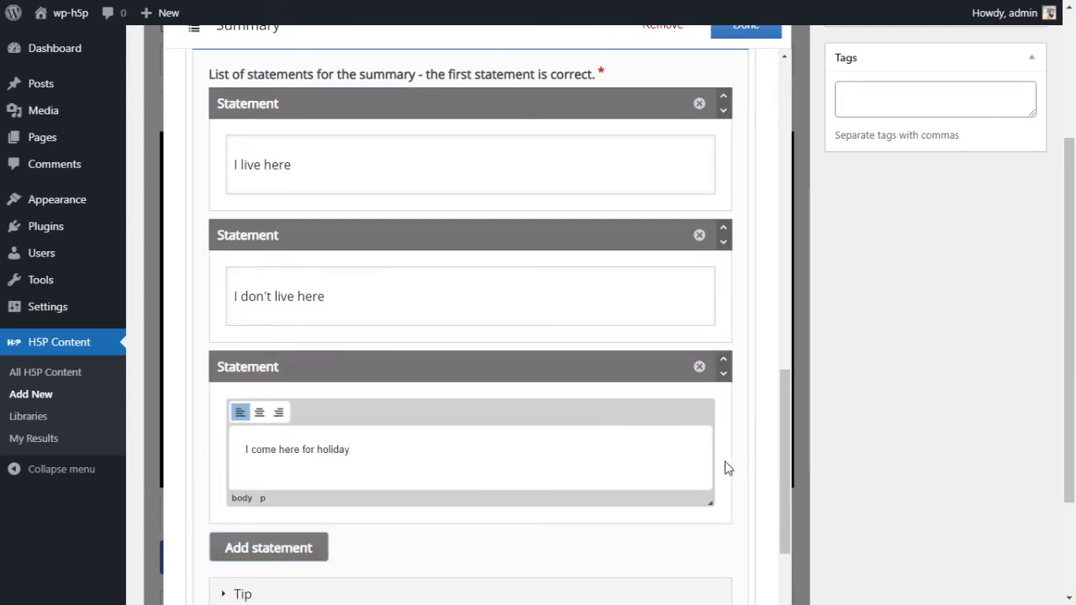
- Review and finish the Beach Summary interaction, and move its hotspot to the upper end of the beach beside the water
{"action": "scroll", "coordinate": [763, 480], "scroll_direction": "up", "scroll_amount": 3}
{"action": "scroll", "coordinate": [490, 408], "scroll_direction": "down", "scroll_amount": 6}
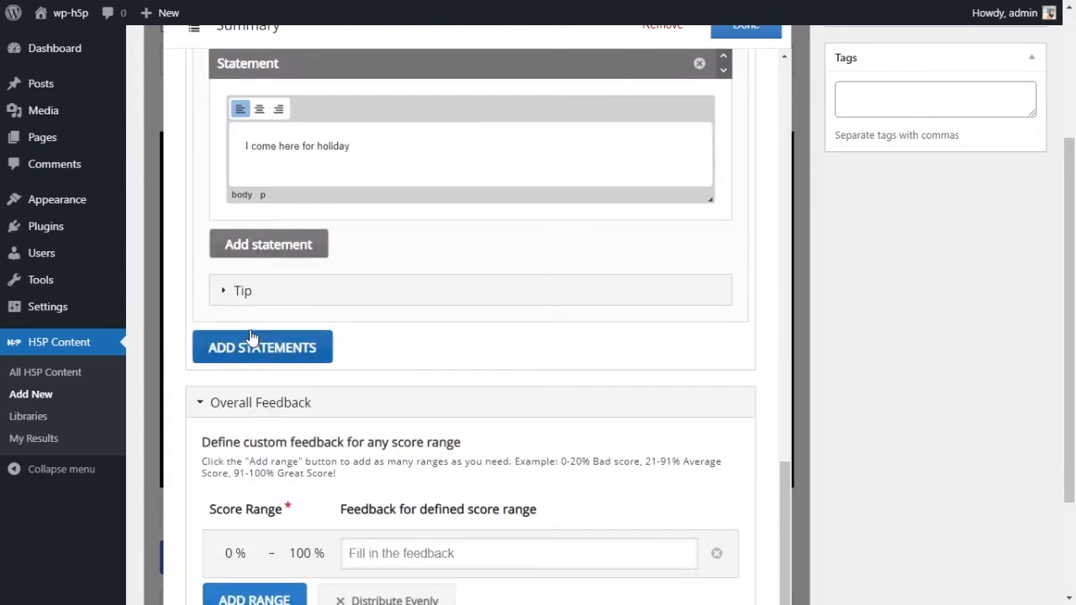
{"action": "scroll", "coordinate": [437, 445], "scroll_direction": "down", "scroll_amount": 2}
{"action": "scroll", "coordinate": [615, 468], "scroll_direction": "up", "scroll_amount": 5}
{"action": "scroll", "coordinate": [614, 468], "scroll_direction": "up", "scroll_amount": 8}
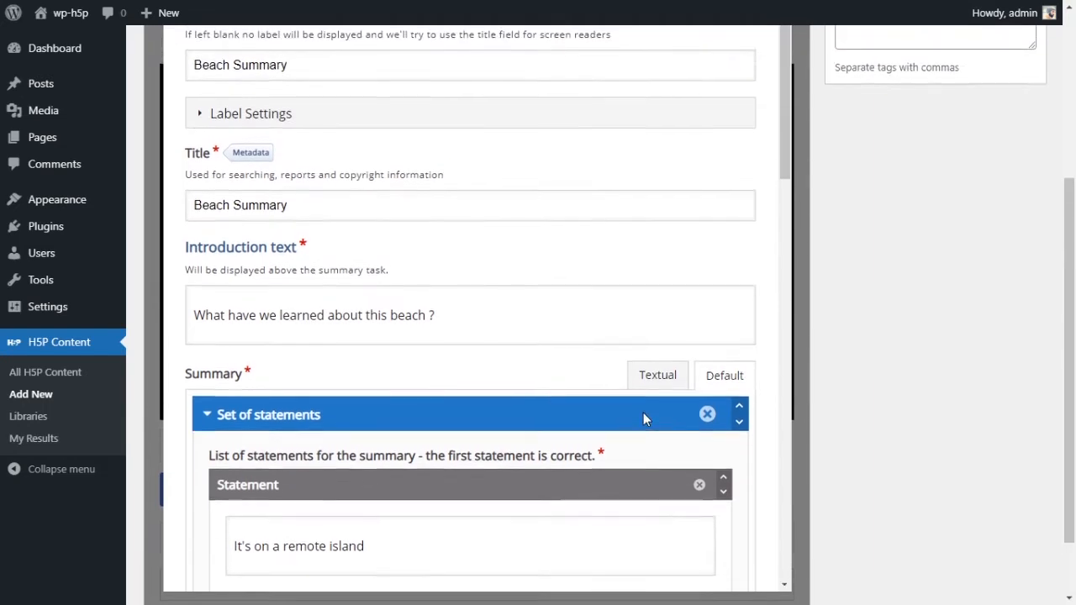
{"action": "scroll", "coordinate": [644, 418], "scroll_direction": "up", "scroll_amount": 4}
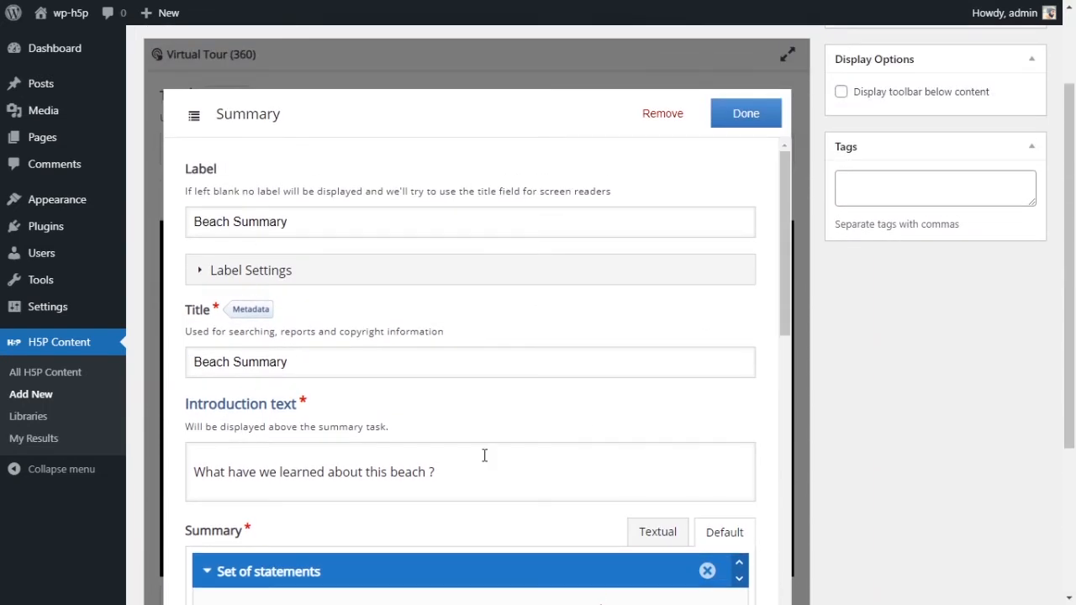
{"action": "left_click", "coordinate": [751, 115]}
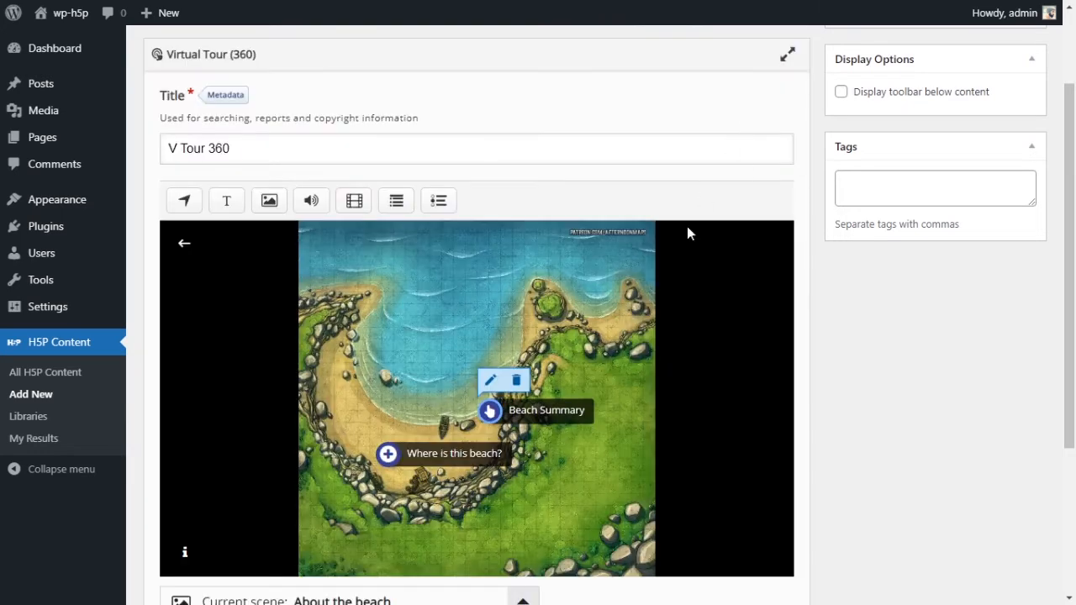
{"action": "left_click_drag", "start_coordinate": [490, 411], "coordinate": [504, 306]}
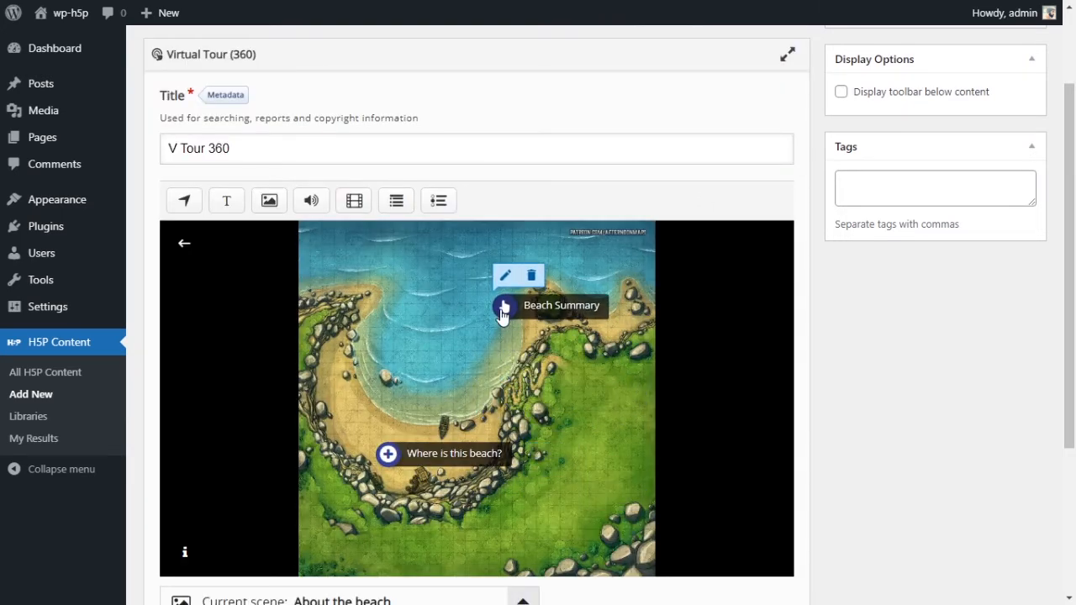
{"action": "left_click", "coordinate": [568, 452]}
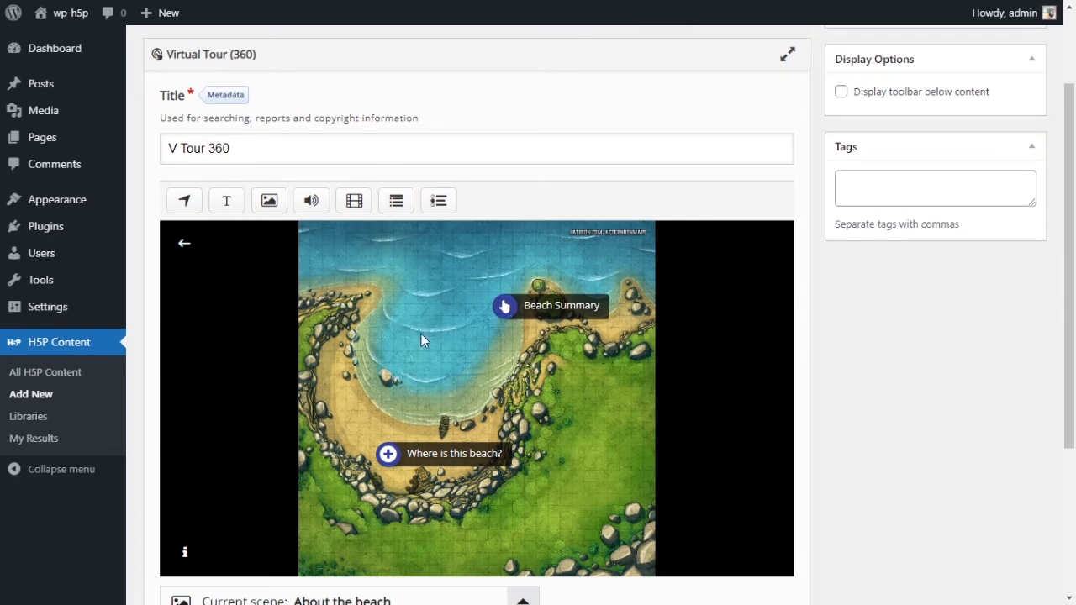
- Add a new Single Choice Set interaction to the About the beach scene
{"action": "left_click", "coordinate": [439, 203]}
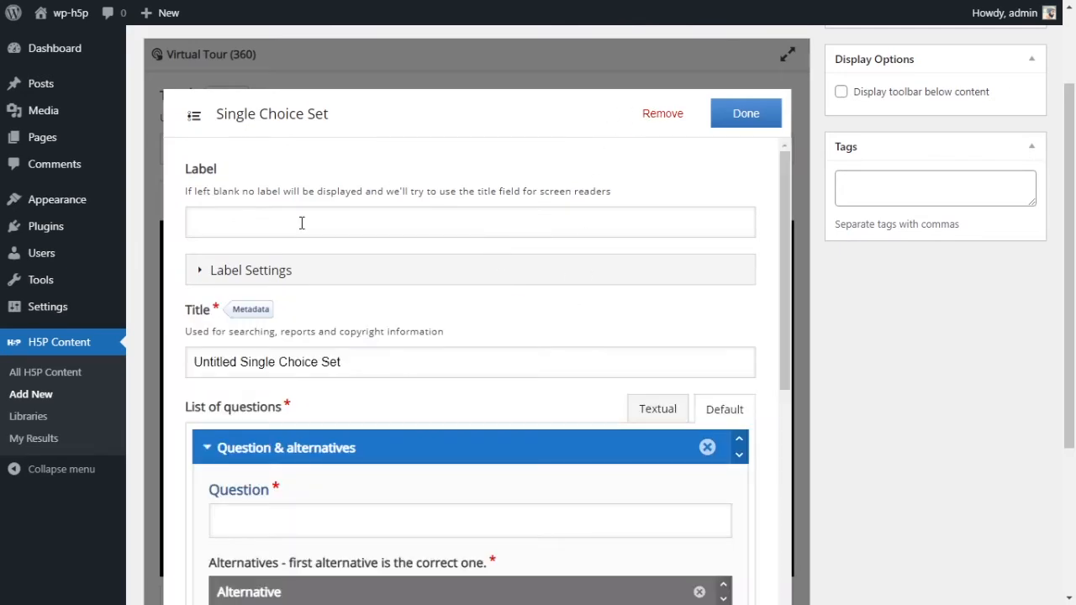
{"action": "left_click", "coordinate": [302, 223]}
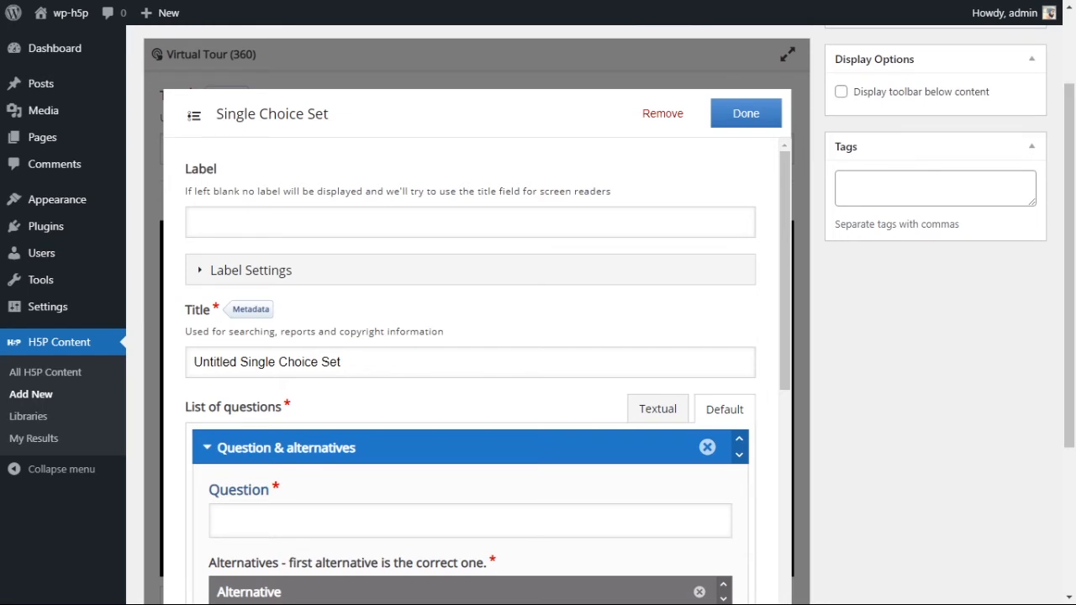
{"action": "left_click", "coordinate": [243, 214]}
{"action": "left_click", "coordinate": [292, 226]}
{"action": "type", "text": "What"}
{"action": "key", "text": "BackSpace"}
{"action": "key", "text": "BackSpace"}
{"action": "key", "text": "BackSpace"}
{"action": "key", "text": "BackSpace"}
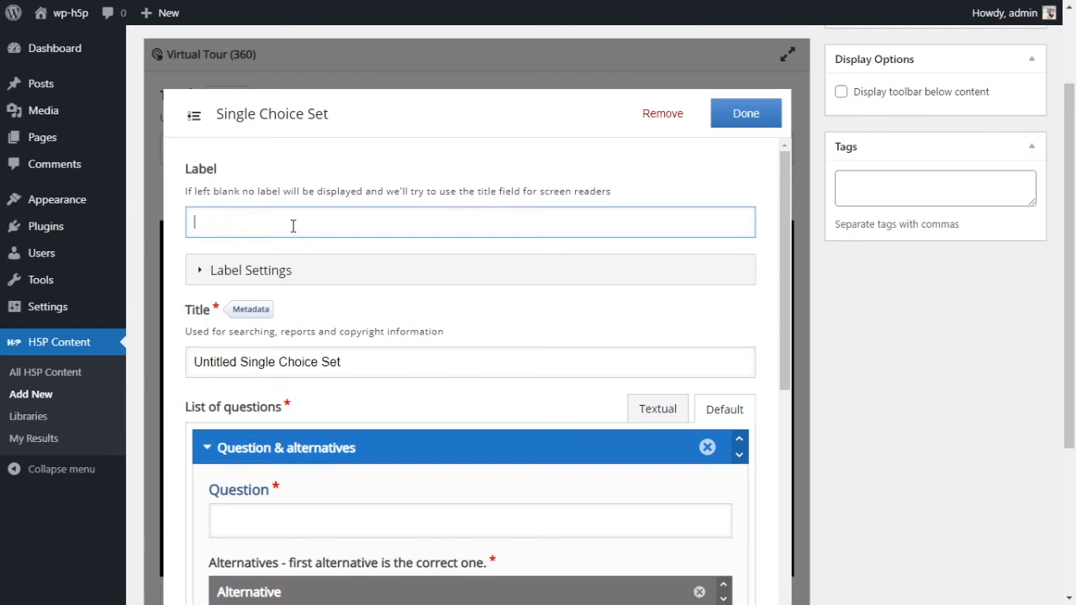
{"action": "type", "text": "Test"}
{"action": "key", "text": "BackSpace"}
{"action": "key", "text": "BackSpace"}
{"action": "key", "text": "BackSpace"}
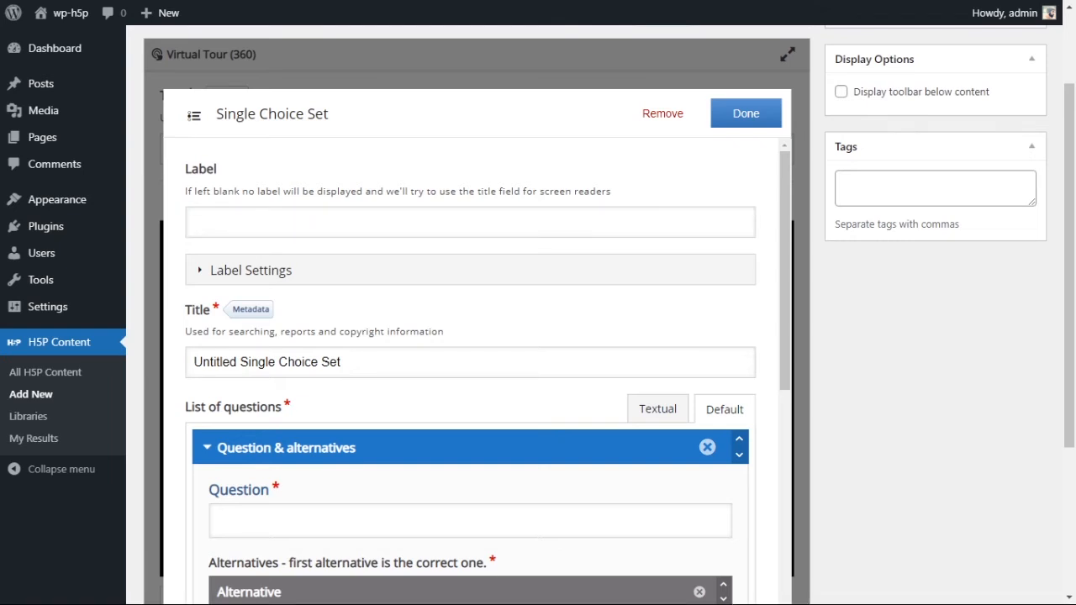
{"action": "left_click", "coordinate": [292, 225]}
{"action": "type", "text": "S"}
{"action": "key", "text": "BackSpace"}
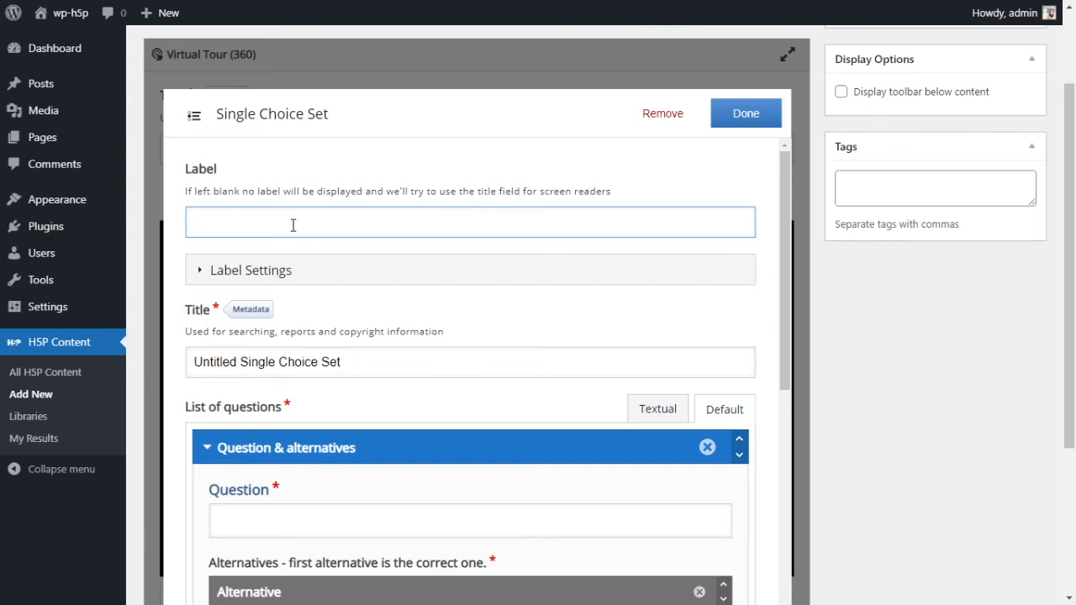
- Label the single choice set "Choose" and reuse the same text as its title
{"action": "type", "text": "TChoose"}
{"action": "double_click", "coordinate": [281, 220]}
{"action": "key", "text": "ctrl+c"}
{"action": "triple_click", "coordinate": [242, 362]}
{"action": "key", "text": "ctrl+v"}
- Write the first question as "How many people stay on this island?"
{"action": "scroll", "coordinate": [435, 361], "scroll_direction": "down", "scroll_amount": 5}
{"action": "left_click", "coordinate": [361, 277]}
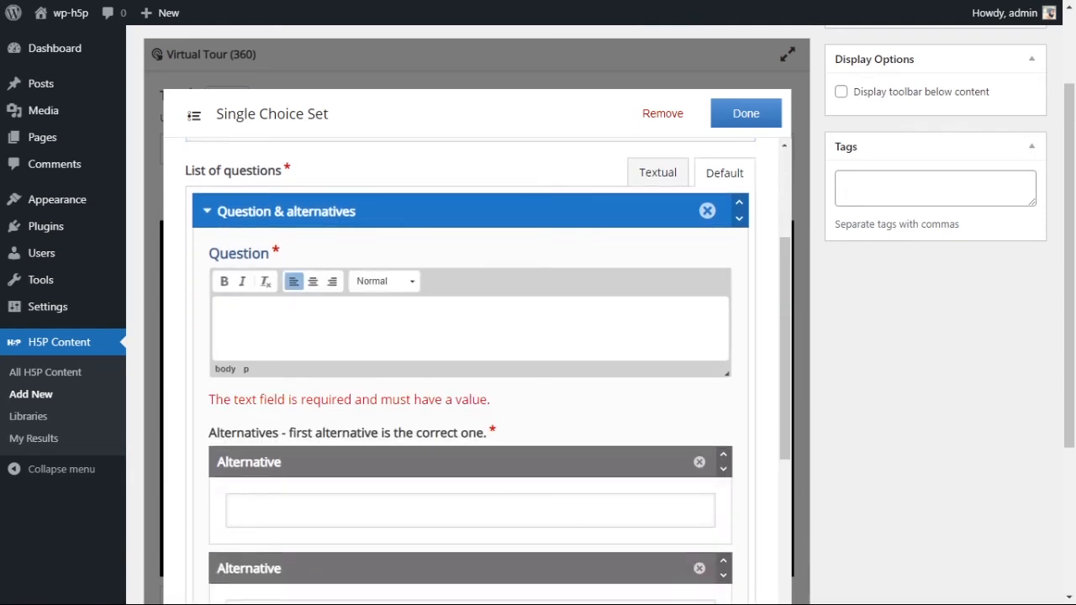
{"action": "type", "text": "How many people stay here?"}
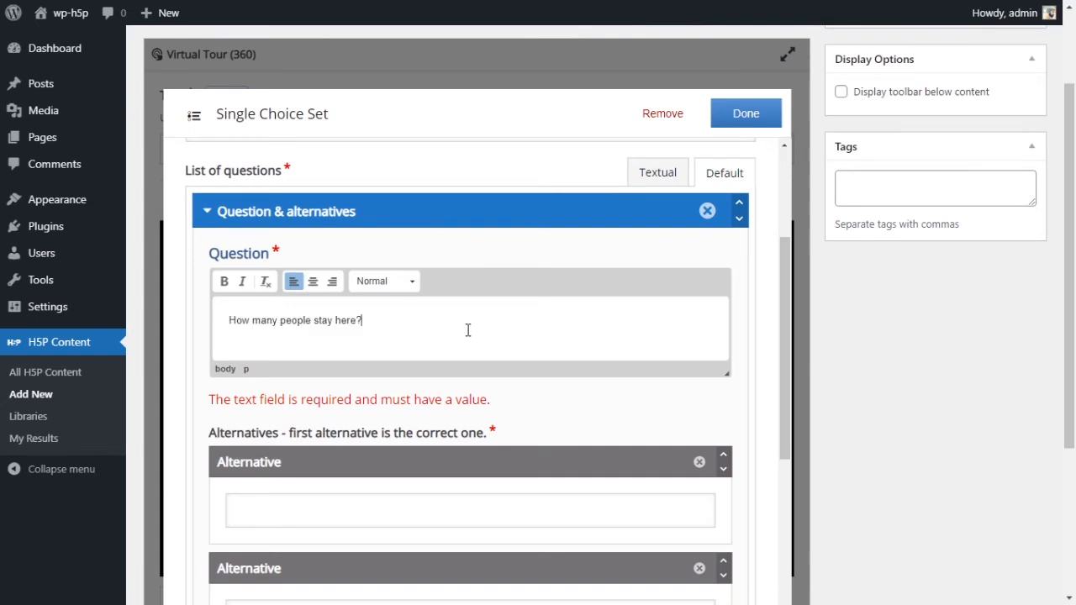
{"action": "double_click", "coordinate": [341, 322]}
{"action": "type", "text": "on this island"}
- Enter "1" as the first question's correct alternative and "2" as its second alternative
{"action": "scroll", "coordinate": [512, 331], "scroll_direction": "down", "scroll_amount": 1}
{"action": "left_click", "coordinate": [442, 430]}
{"action": "scroll", "coordinate": [557, 446], "scroll_direction": "down", "scroll_amount": 1}
{"action": "type", "text": "1"}
{"action": "scroll", "coordinate": [530, 446], "scroll_direction": "down", "scroll_amount": 1}
{"action": "left_click", "coordinate": [448, 463]}
{"action": "type", "text": "2"}
- Add a third and a fourth alternative, "3" and "4", to the question about how many people stay on the island
{"action": "scroll", "coordinate": [437, 450], "scroll_direction": "down", "scroll_amount": 2}
{"action": "left_click", "coordinate": [290, 443]}
{"action": "left_click", "coordinate": [396, 477]}
{"action": "type", "text": "3"}
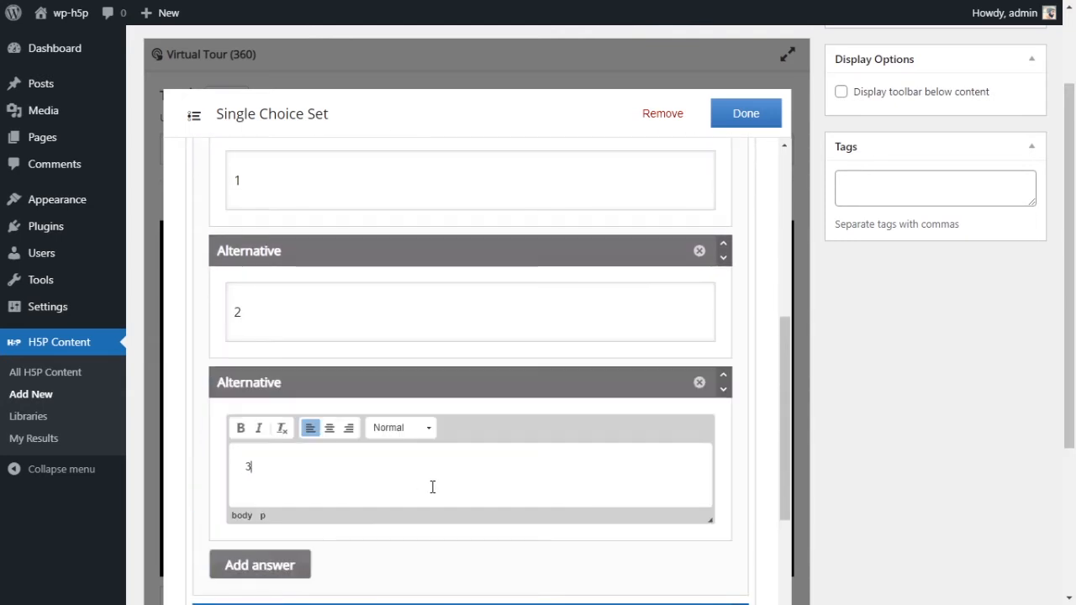
{"action": "scroll", "coordinate": [396, 490], "scroll_direction": "down", "scroll_amount": 1}
{"action": "left_click", "coordinate": [307, 415]}
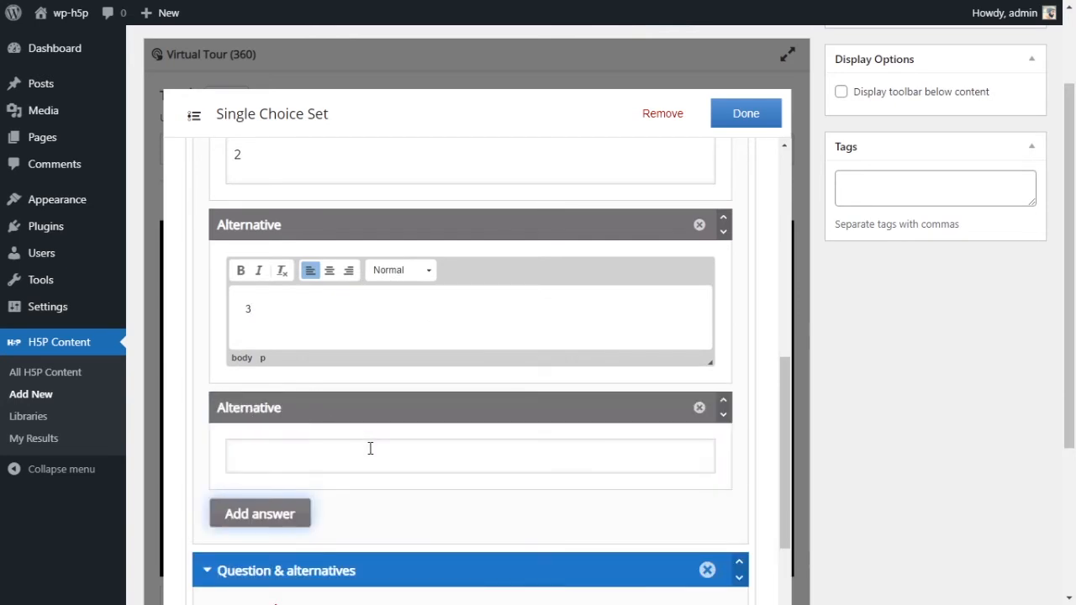
{"action": "left_click", "coordinate": [427, 461]}
{"action": "type", "text": "4"}
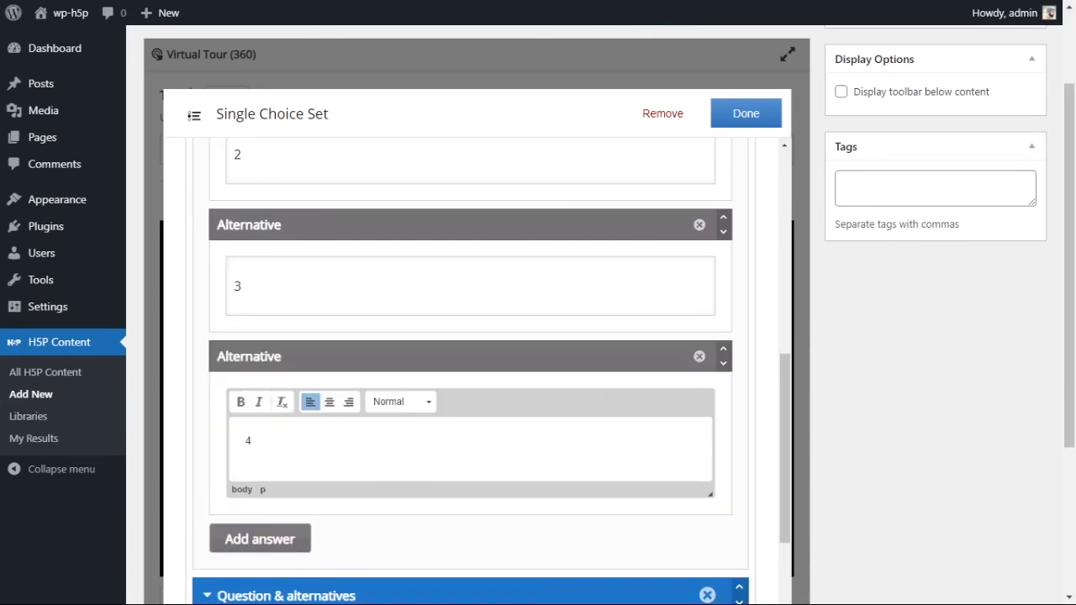
- Write the second question as "Is this beach accessable by plane?"
{"action": "scroll", "coordinate": [396, 331], "scroll_direction": "down", "scroll_amount": 5}
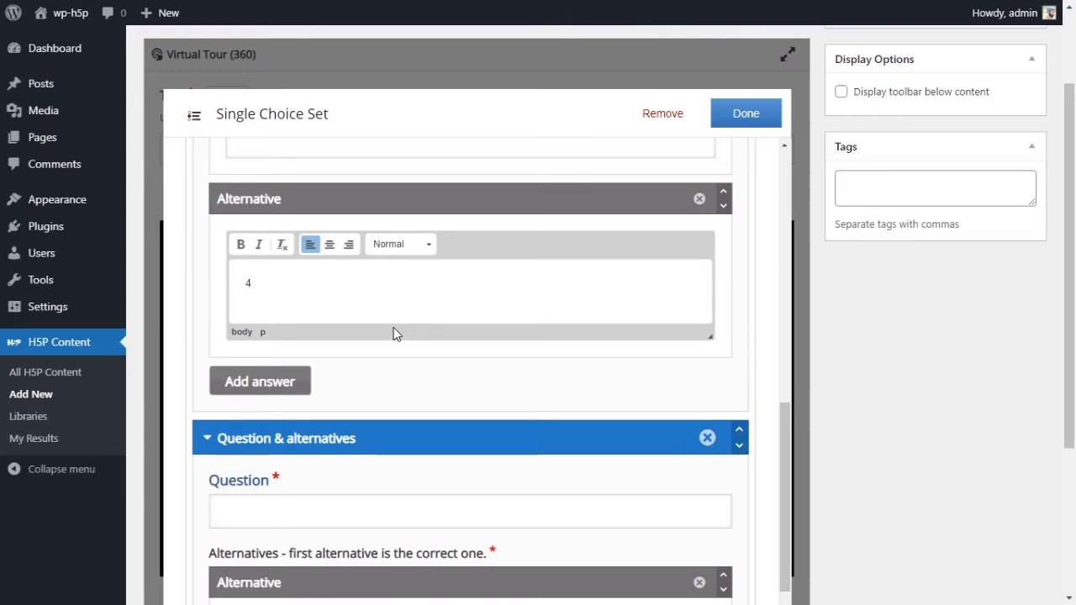
{"action": "left_click", "coordinate": [355, 348]}
{"action": "key", "text": "alt+Tab"}
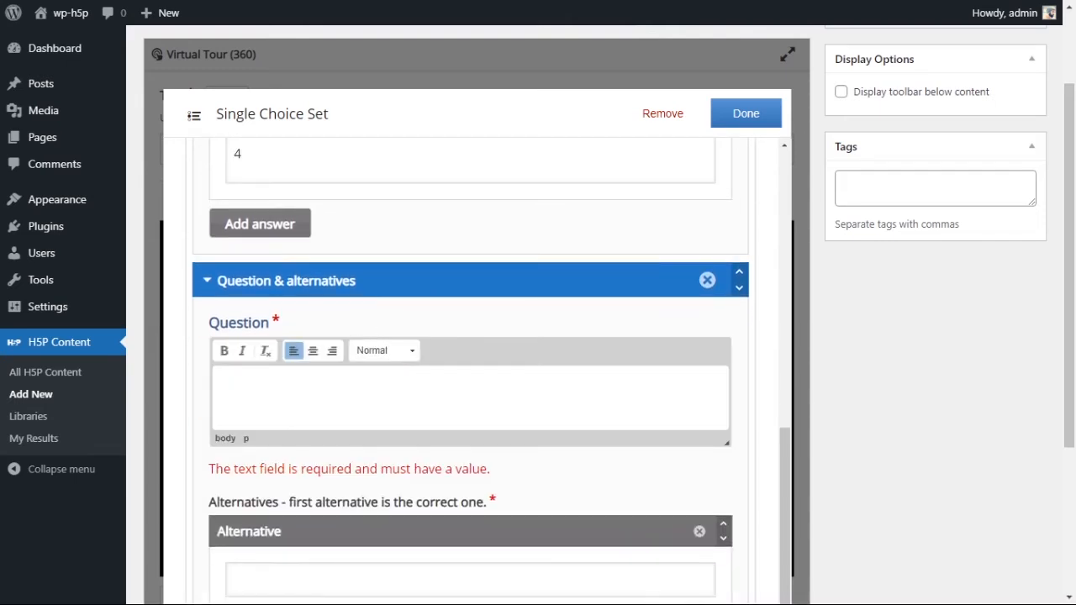
{"action": "left_click", "coordinate": [432, 401]}
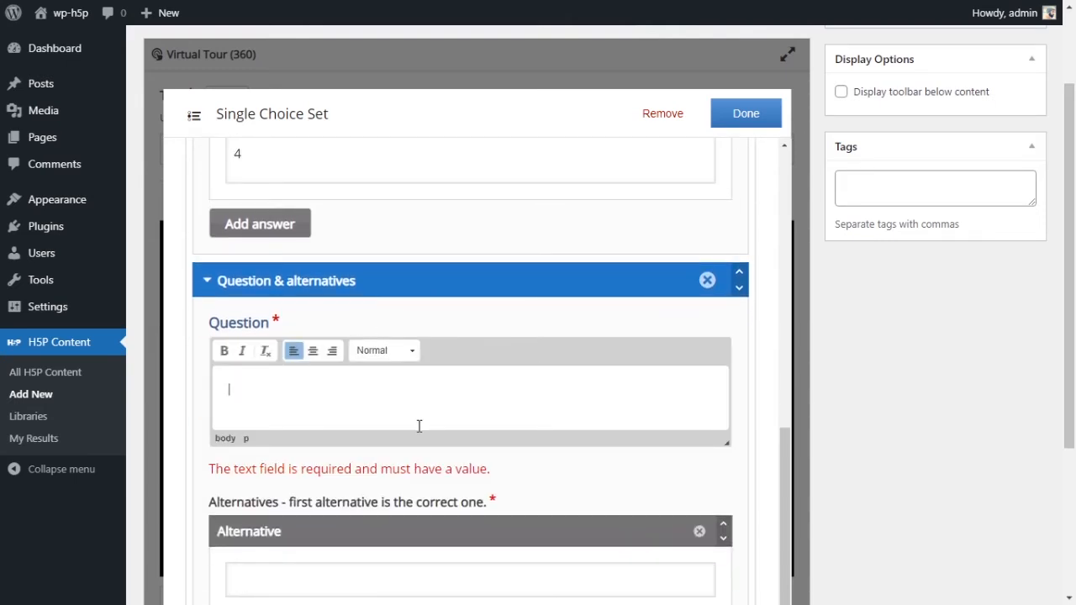
{"action": "type", "text": "Is this beach accissable by plane?"}
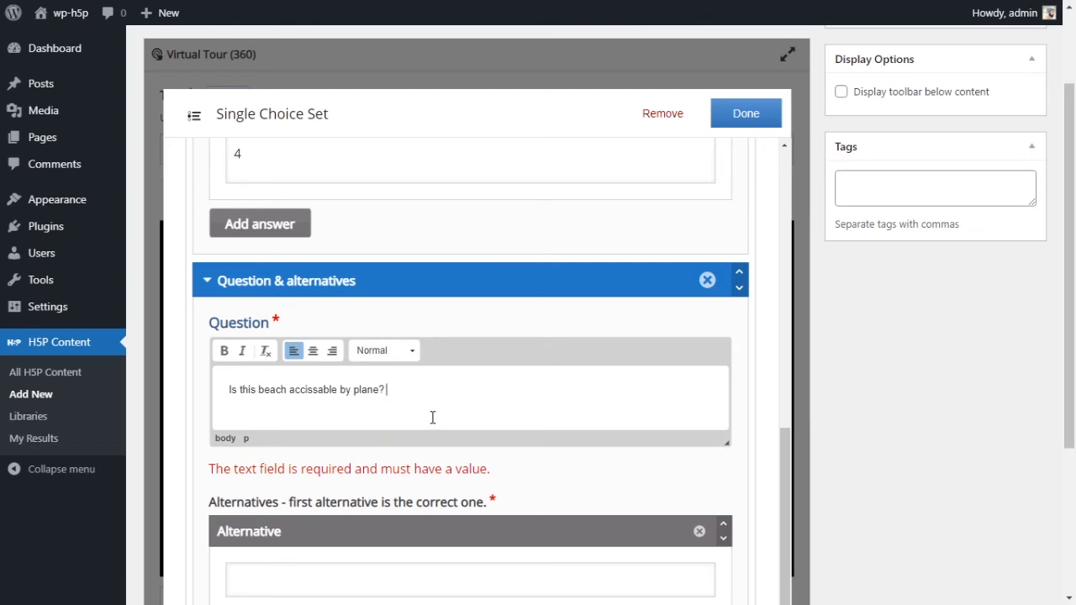
{"action": "left_click", "coordinate": [307, 391]}
{"action": "key", "text": "Right"}
{"action": "key", "text": "BackSpace"}
{"action": "key", "text": "BackSpace"}
{"action": "type", "text": "es"}
{"action": "double_click", "coordinate": [314, 392]}
{"action": "left_click", "coordinate": [479, 408]}
- Enter "Yes" as the plane question's correct alternative and "No" as its second alternative
{"action": "scroll", "coordinate": [516, 409], "scroll_direction": "down", "scroll_amount": 1}
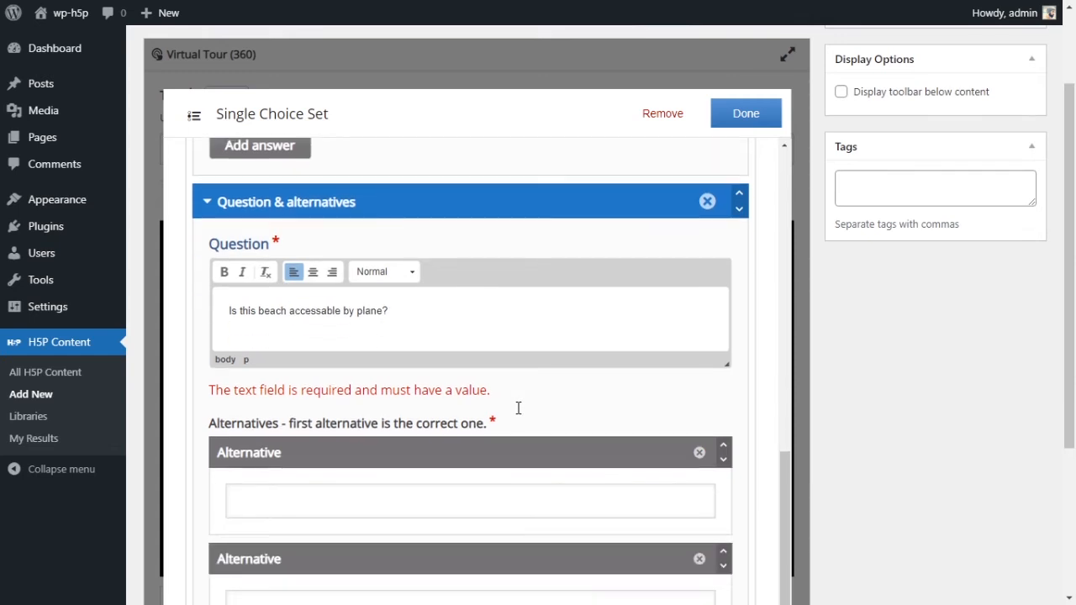
{"action": "left_click", "coordinate": [451, 496]}
{"action": "scroll", "coordinate": [628, 433], "scroll_direction": "down", "scroll_amount": 2}
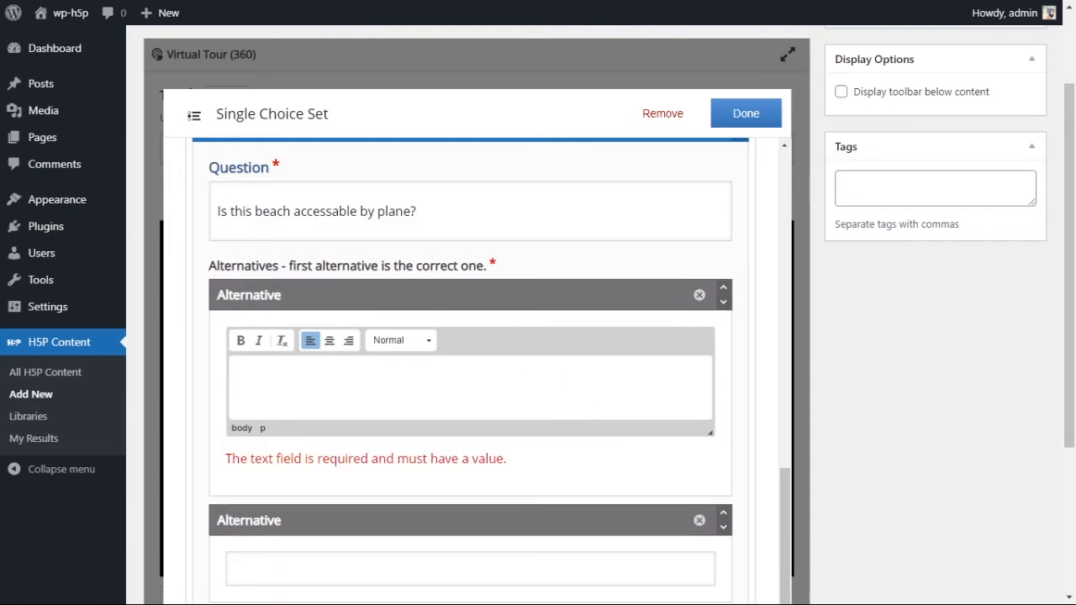
{"action": "type", "text": "Yes"}
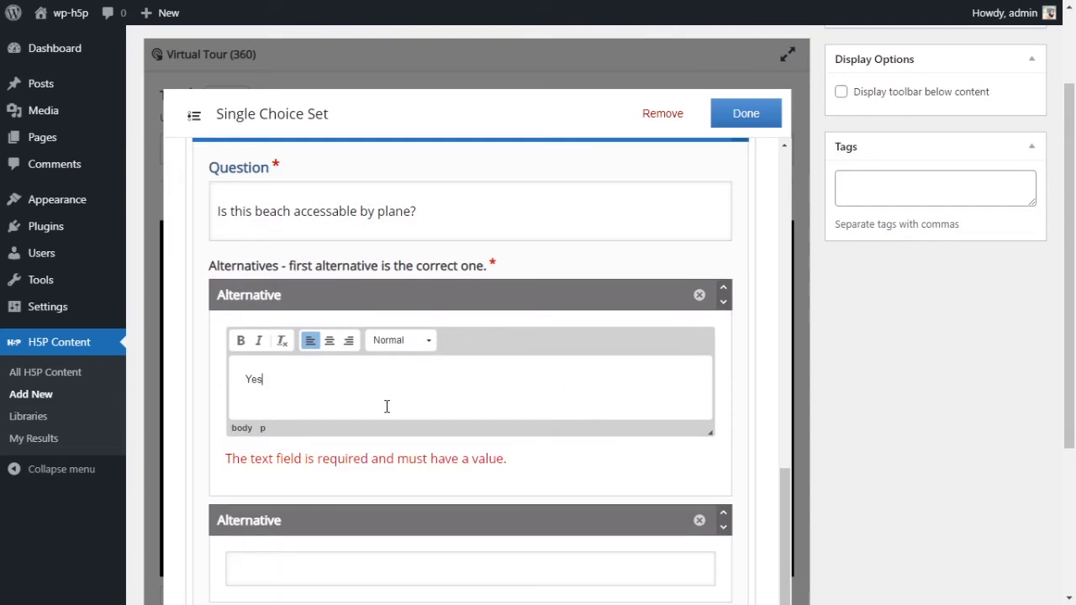
{"action": "scroll", "coordinate": [394, 420], "scroll_direction": "down", "scroll_amount": 2}
{"action": "left_click", "coordinate": [385, 423]}
{"action": "type", "text": "No"}
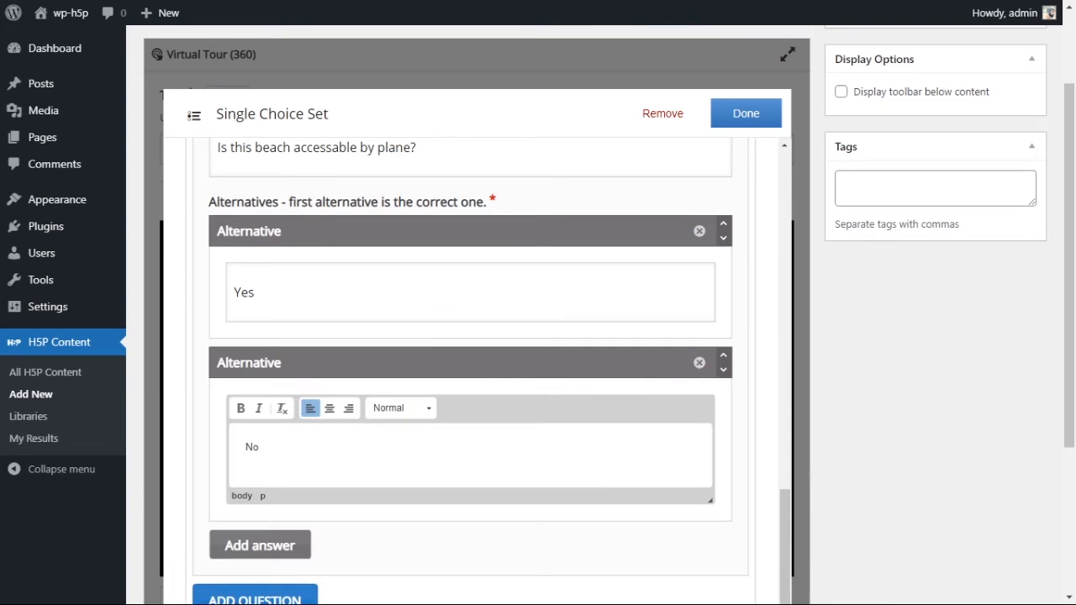
- Add a third alternative, "Sometimes", to the plane question
{"action": "scroll", "coordinate": [307, 466], "scroll_direction": "down", "scroll_amount": 2}
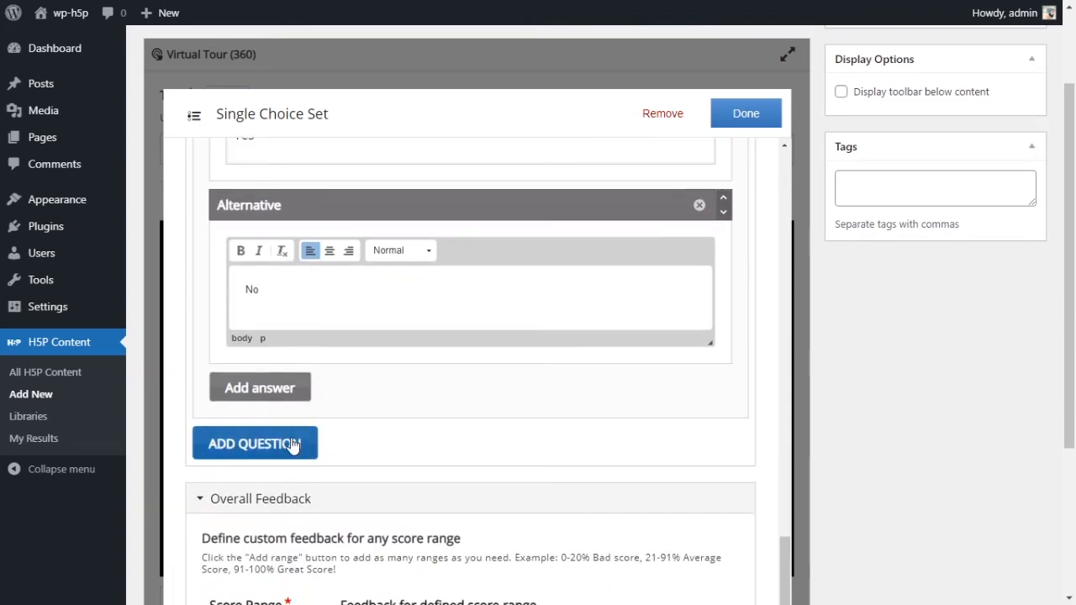
{"action": "left_click", "coordinate": [271, 391]}
{"action": "left_click", "coordinate": [406, 437]}
{"action": "type", "text": "Sometimes"}
- Review and finish the single choice set, and move its Choose hotspot to the beach's upper-left end, level with Beach Summary
{"action": "scroll", "coordinate": [552, 470], "scroll_direction": "up", "scroll_amount": 6}
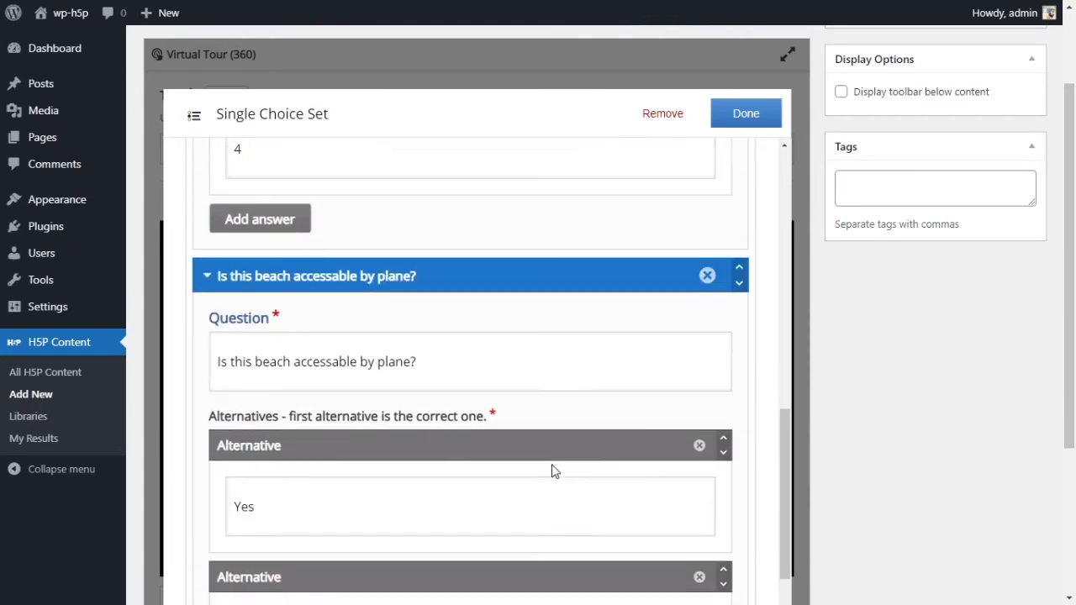
{"action": "scroll", "coordinate": [552, 471], "scroll_direction": "up", "scroll_amount": 10}
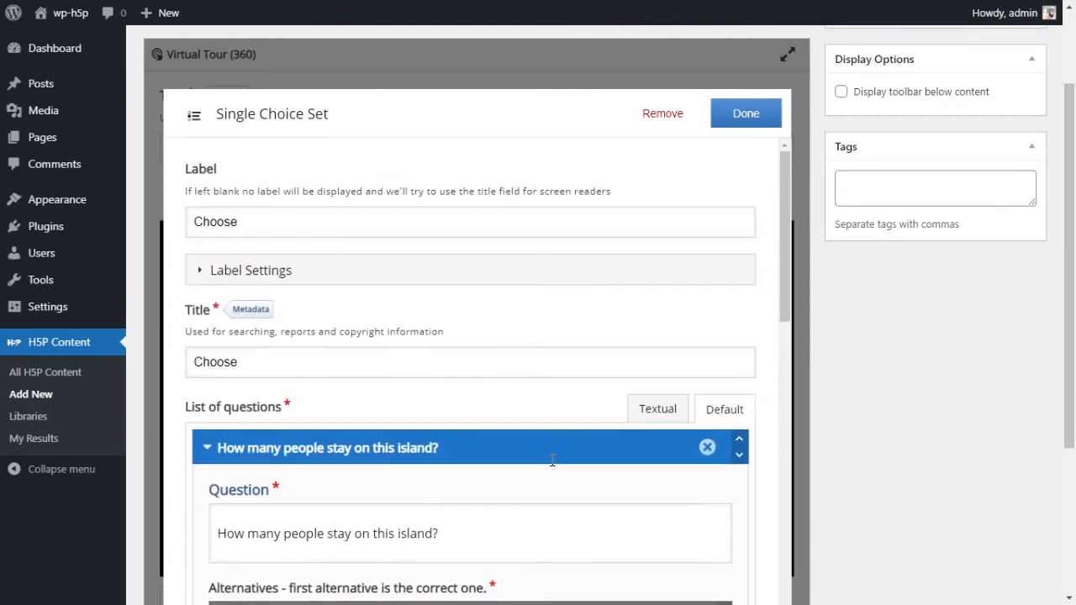
{"action": "left_click", "coordinate": [745, 114]}
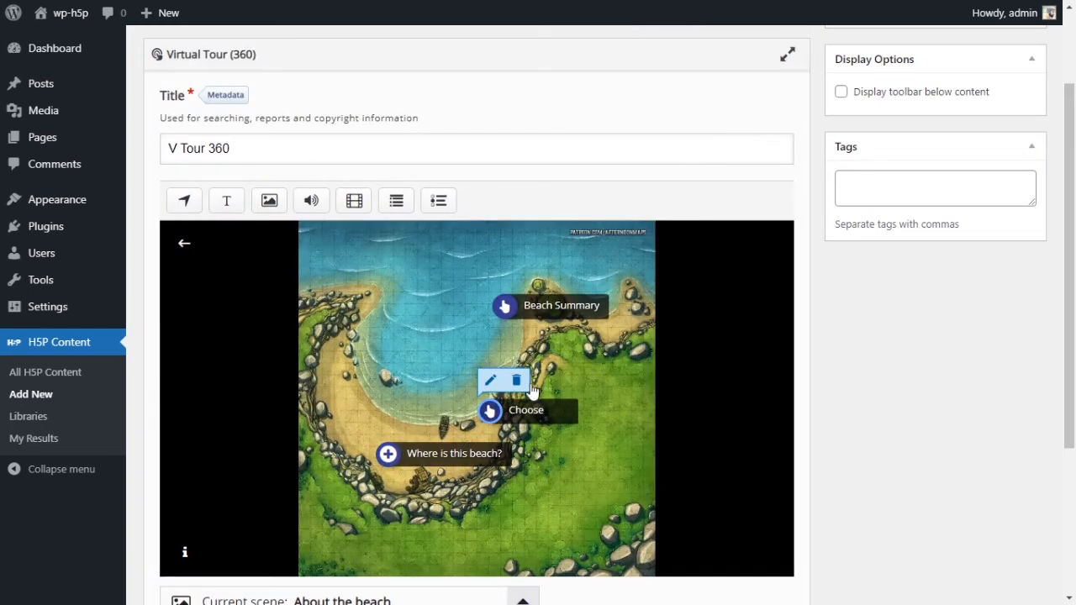
{"action": "left_click_drag", "start_coordinate": [493, 411], "coordinate": [347, 306]}
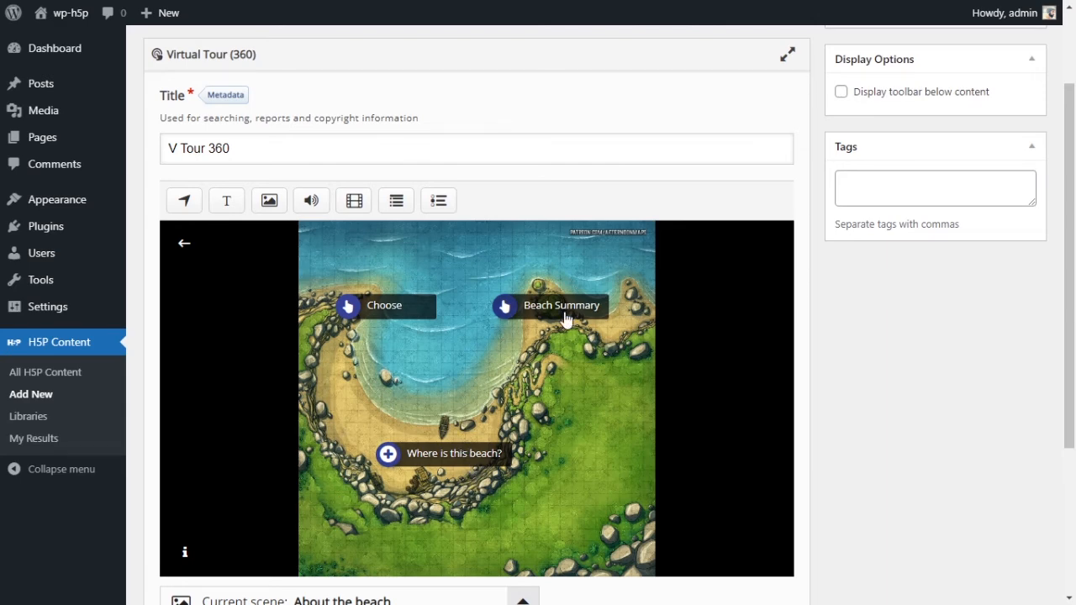
- Make About the beach the starting scene and save the updated V Tour 360 content
{"action": "scroll", "coordinate": [670, 420], "scroll_direction": "down", "scroll_amount": 1}
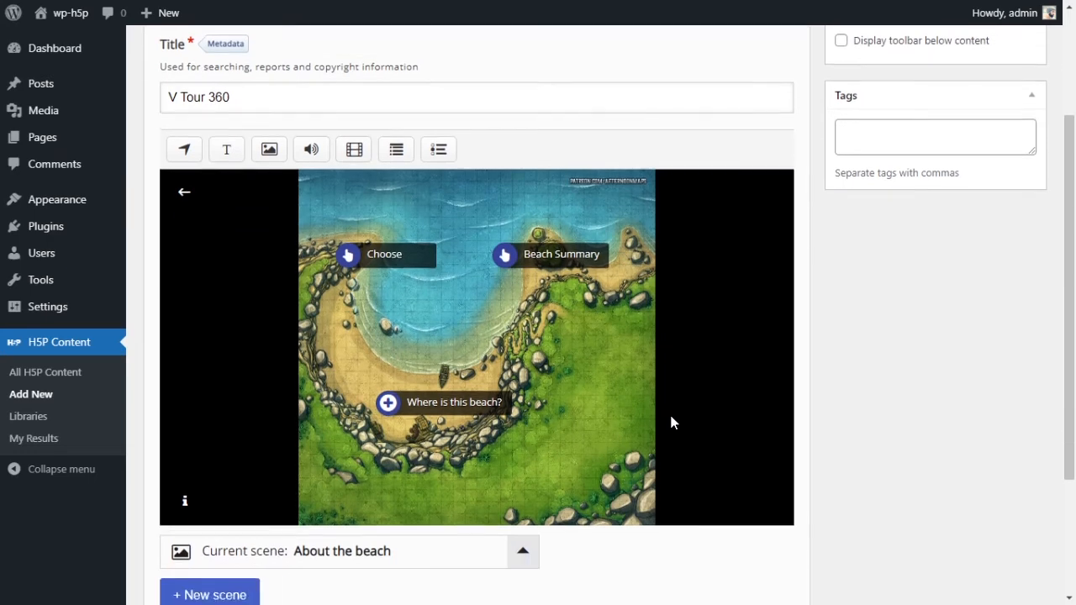
{"action": "left_click", "coordinate": [428, 539]}
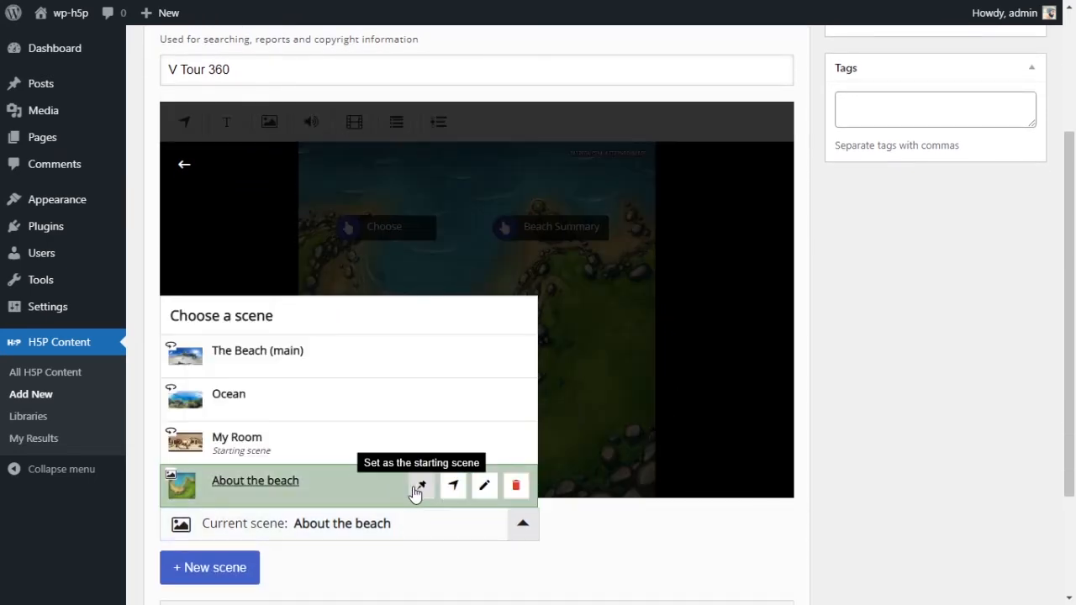
{"action": "left_click", "coordinate": [417, 490]}
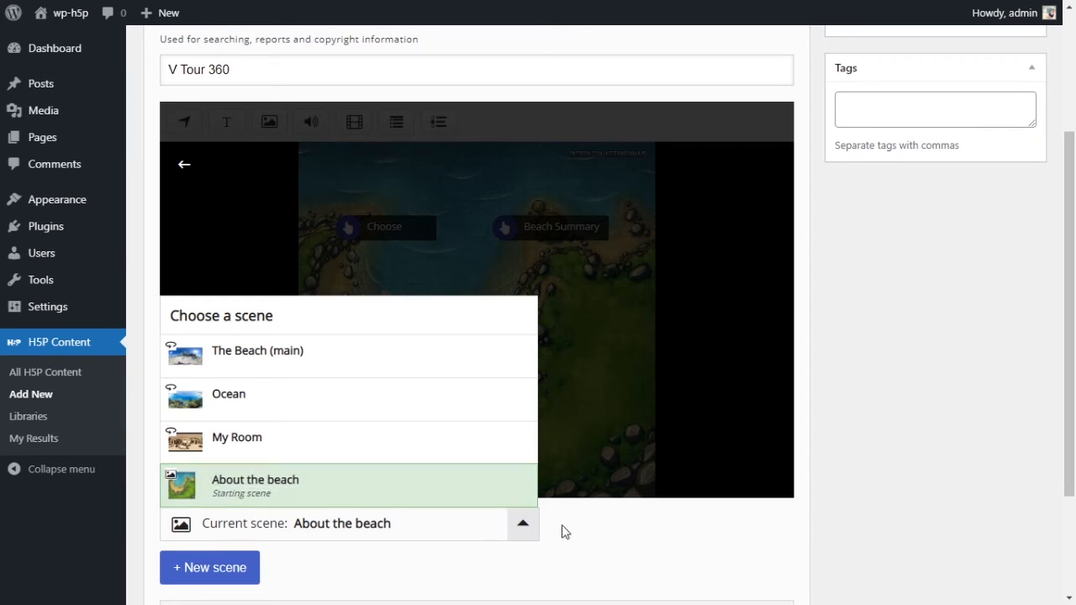
{"action": "left_click", "coordinate": [528, 533]}
{"action": "scroll", "coordinate": [680, 555], "scroll_direction": "up", "scroll_amount": 3}
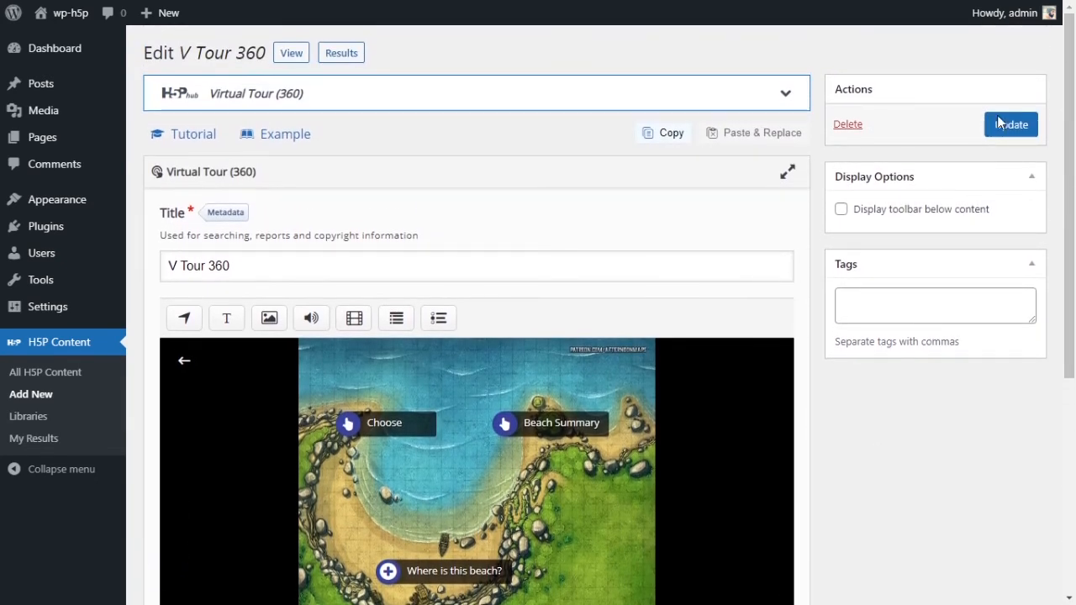
{"action": "left_click", "coordinate": [1011, 124]}
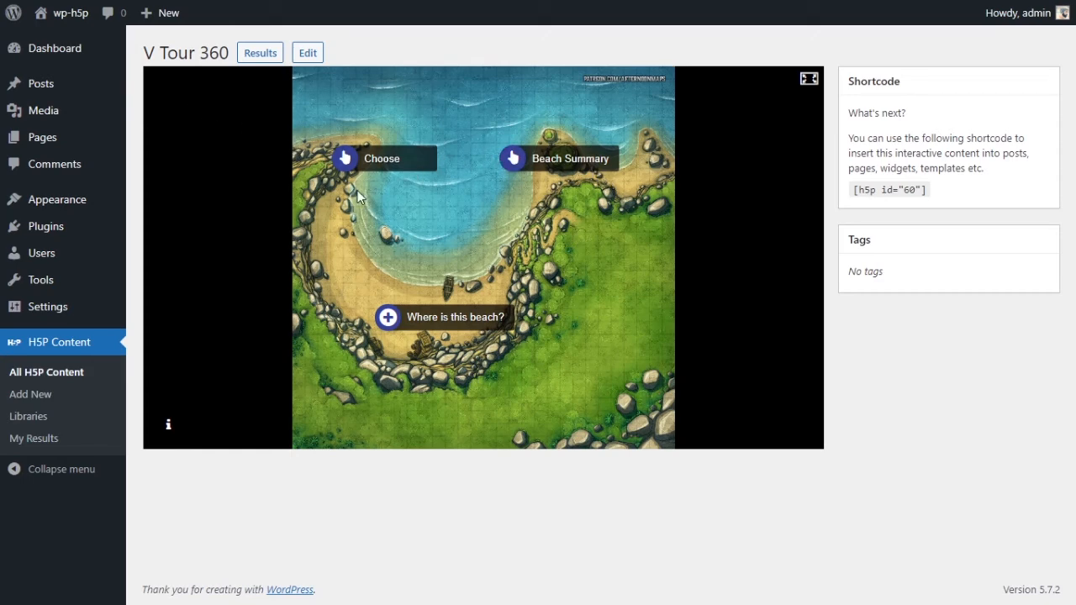
- Read the hints in the "Where is this beach?" hotspot of the published tour and close them
{"action": "left_click", "coordinate": [418, 321]}
{"action": "left_click_drag", "start_coordinate": [250, 209], "coordinate": [539, 320]}
{"action": "left_click", "coordinate": [538, 320]}
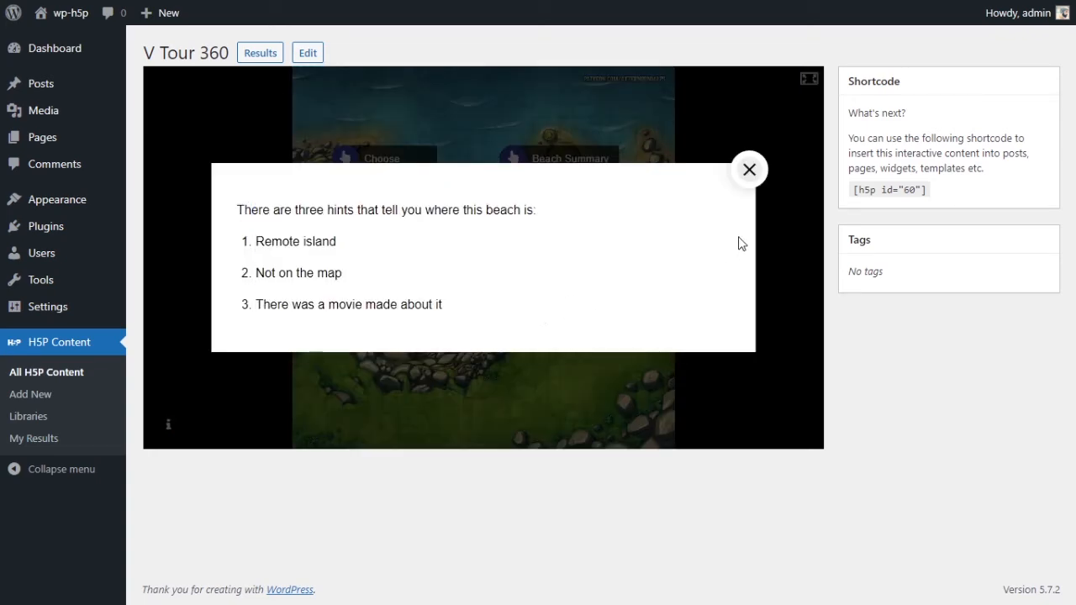
{"action": "left_click", "coordinate": [747, 178]}
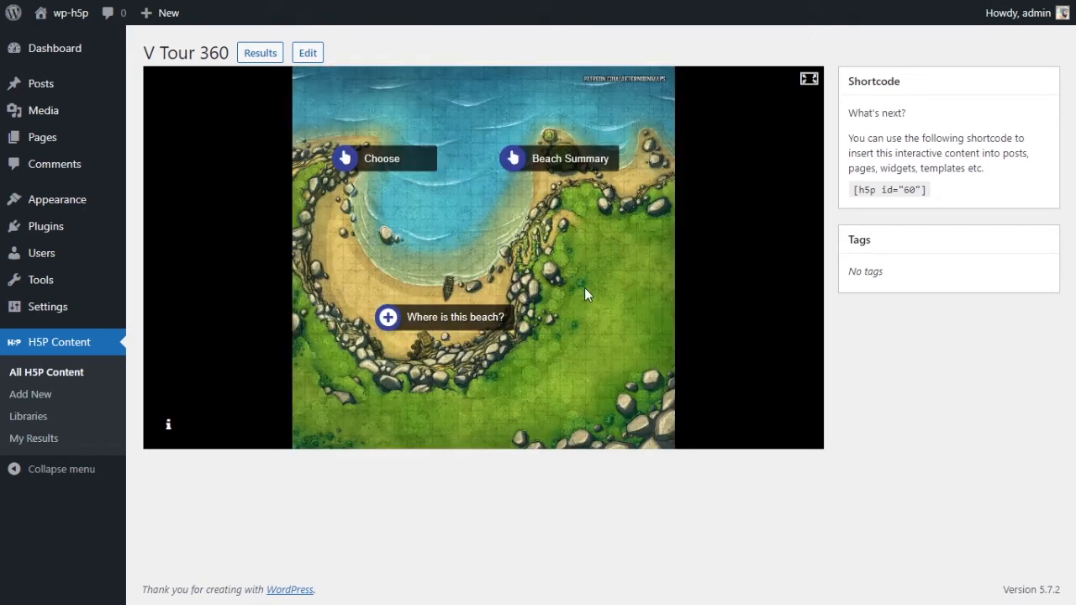
- Test the Beach Summary by choosing "It's on a remote island", "I come here for holiday" and "I live here", and close it
{"action": "left_click", "coordinate": [567, 171]}
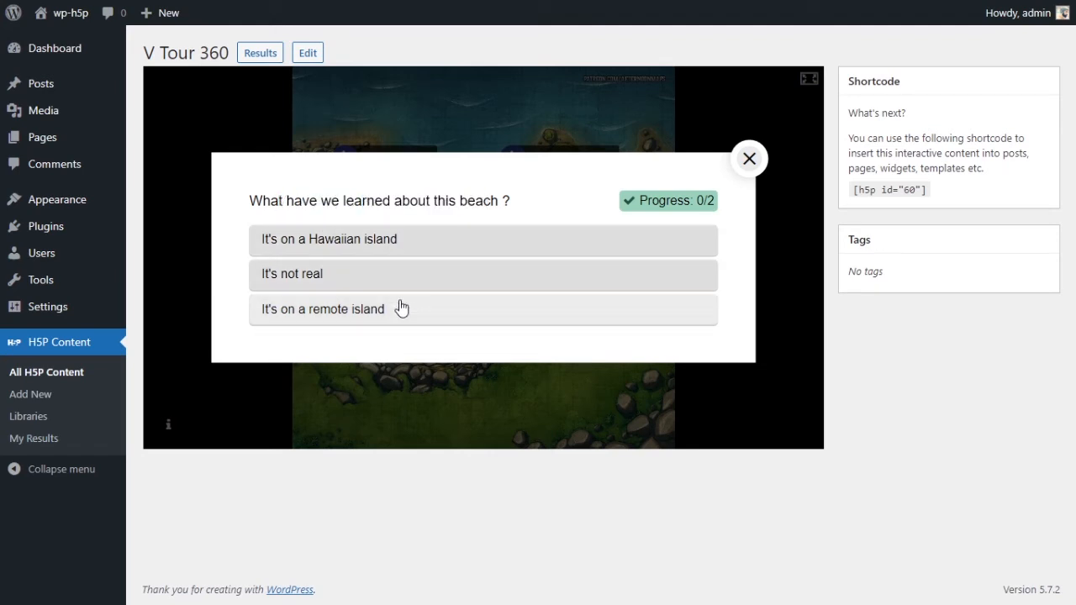
{"action": "left_click", "coordinate": [388, 319]}
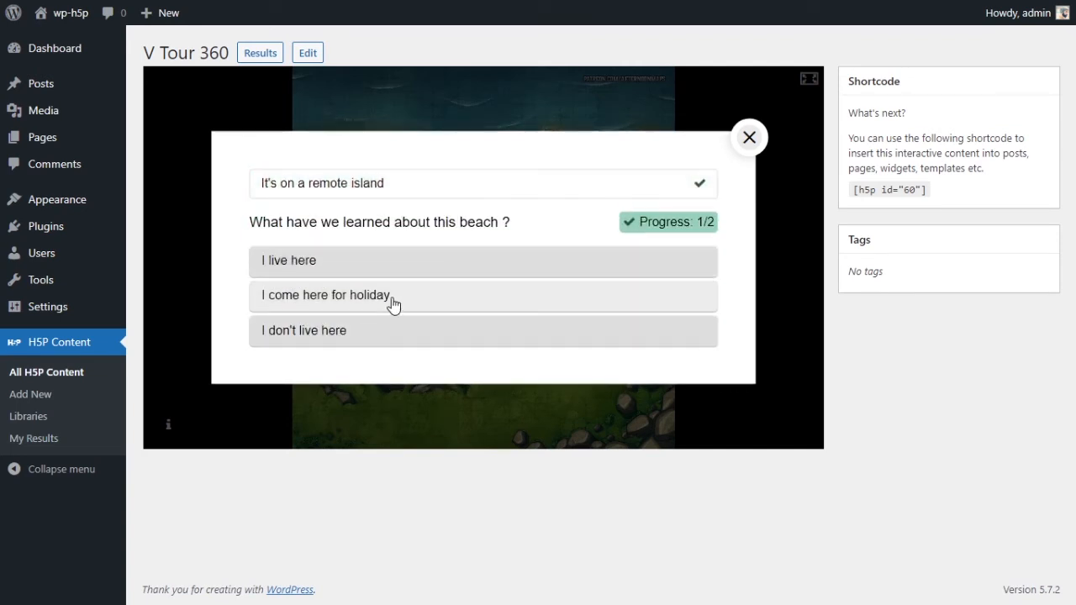
{"action": "left_click", "coordinate": [393, 304]}
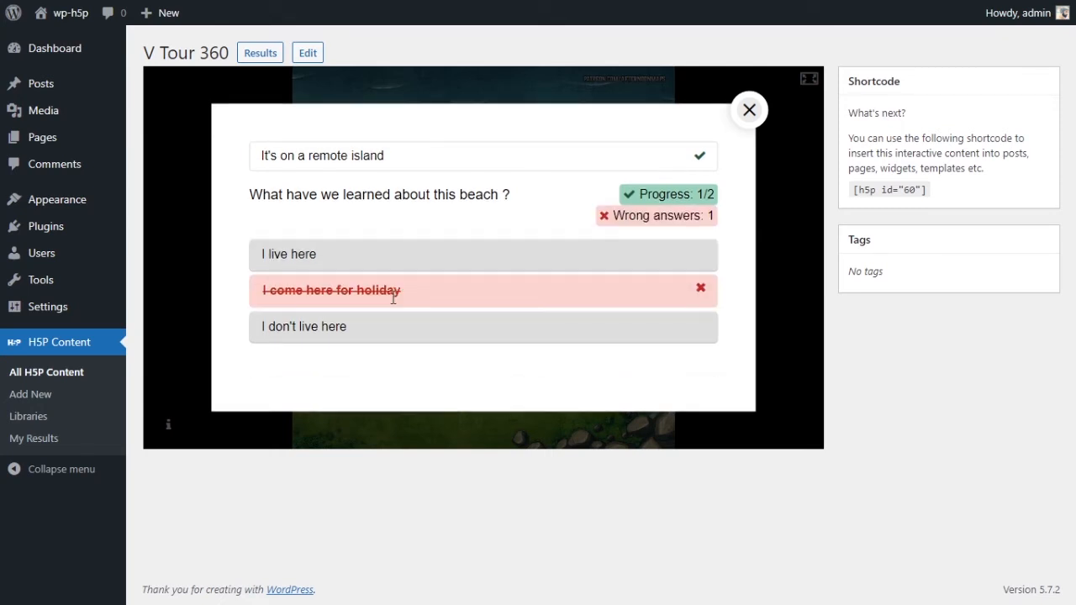
{"action": "left_click", "coordinate": [355, 265]}
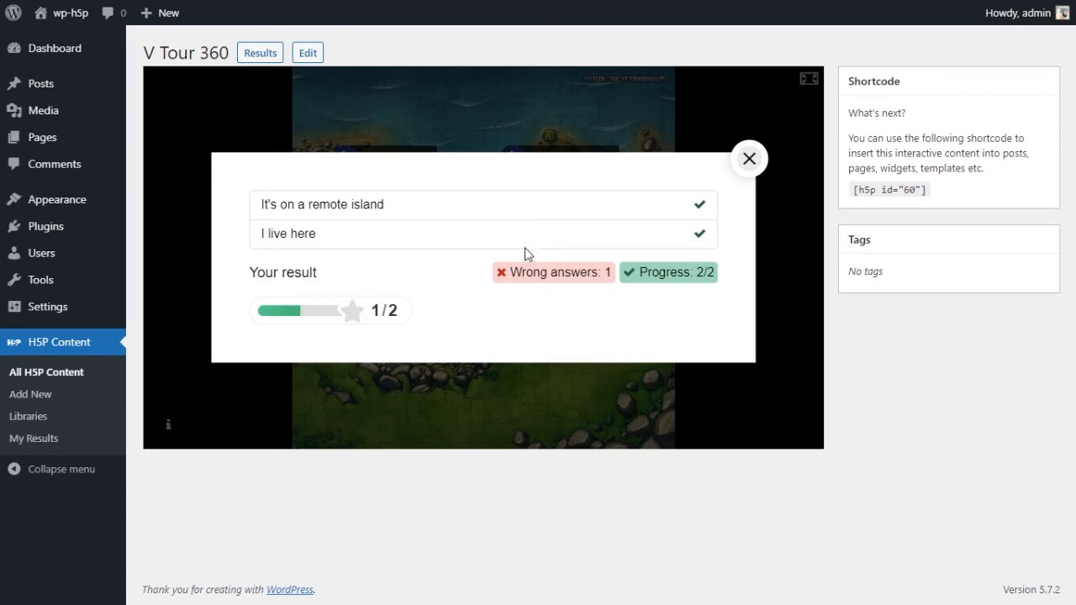
{"action": "left_click", "coordinate": [742, 167]}
- Test the Choose question set in the published tour, view its solution list, and close it
{"action": "left_click", "coordinate": [391, 164]}
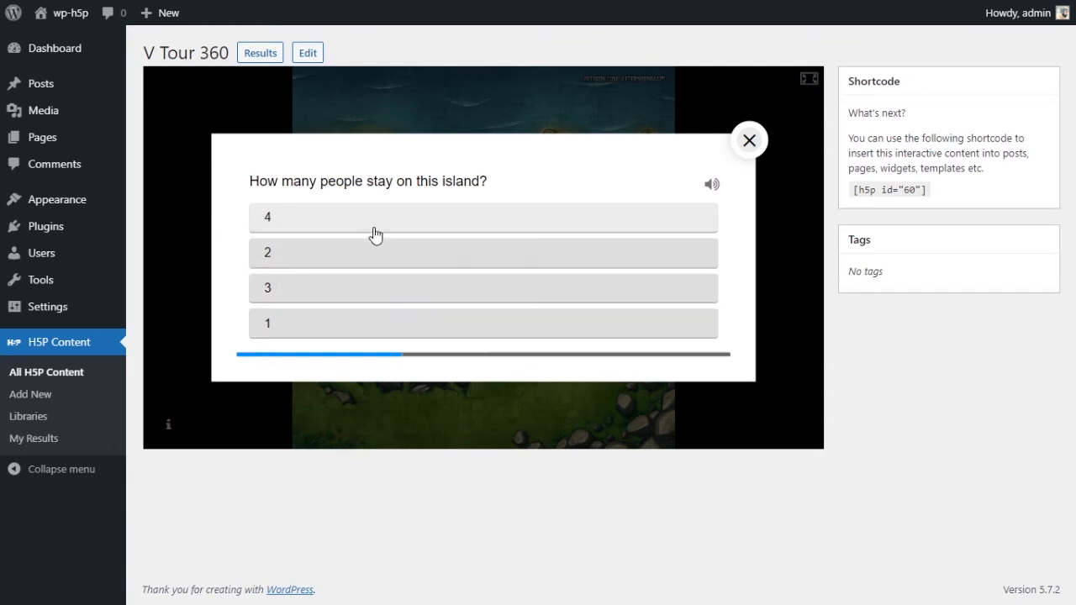
{"action": "left_click_drag", "start_coordinate": [258, 181], "coordinate": [481, 181]}
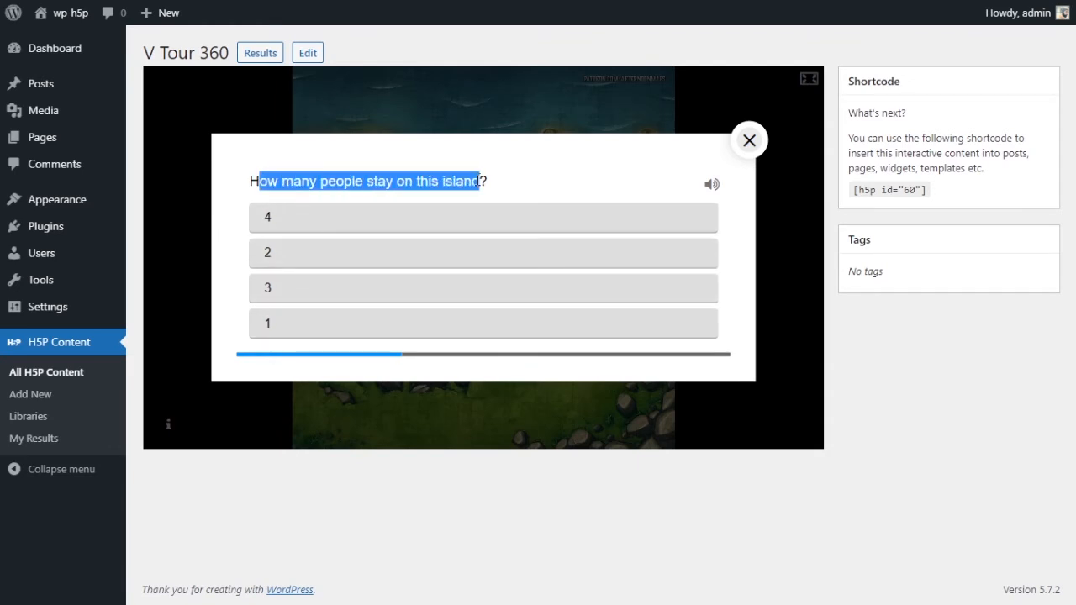
{"action": "left_click", "coordinate": [481, 182]}
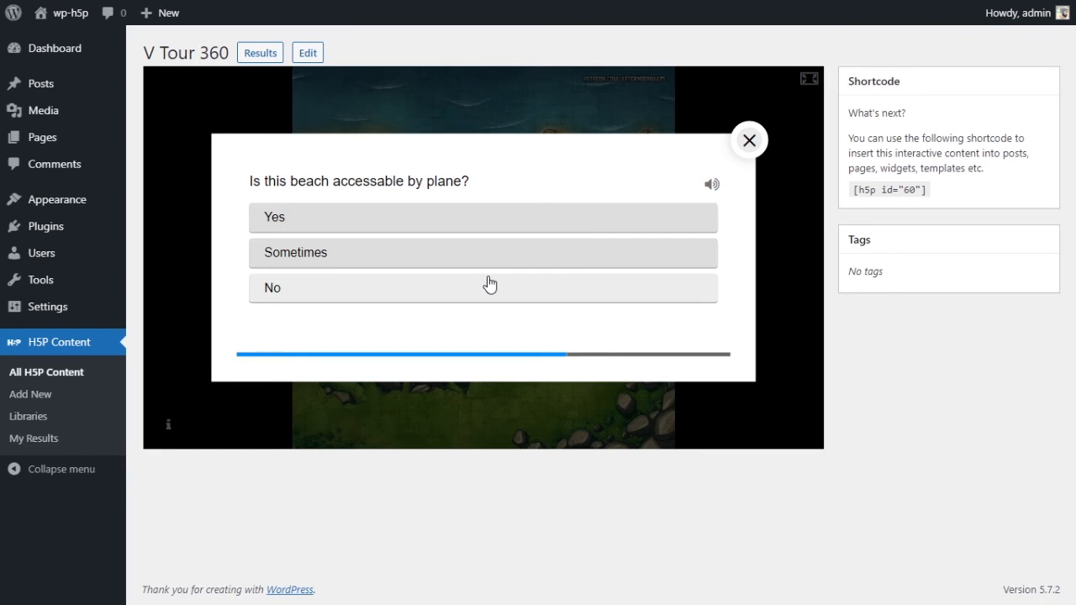
{"action": "left_click", "coordinate": [415, 267]}
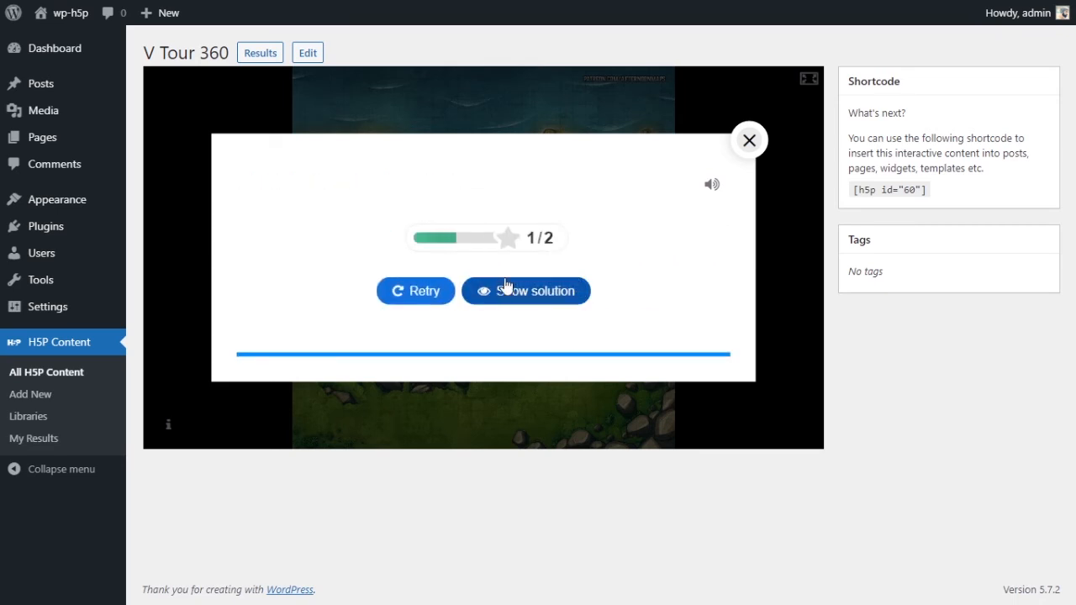
{"action": "left_click", "coordinate": [530, 298]}
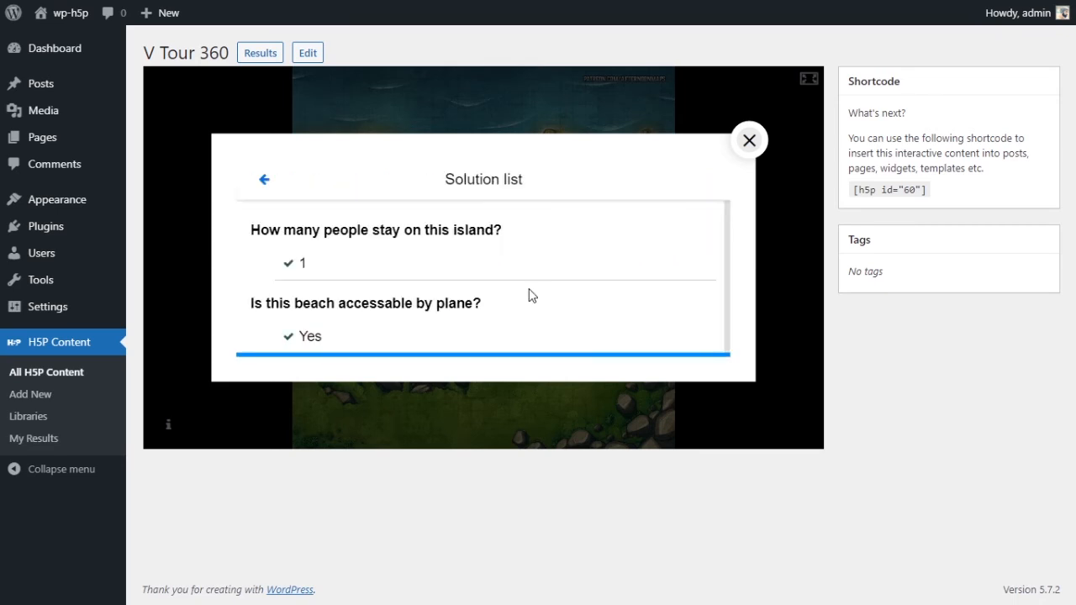
{"action": "left_click", "coordinate": [265, 182]}
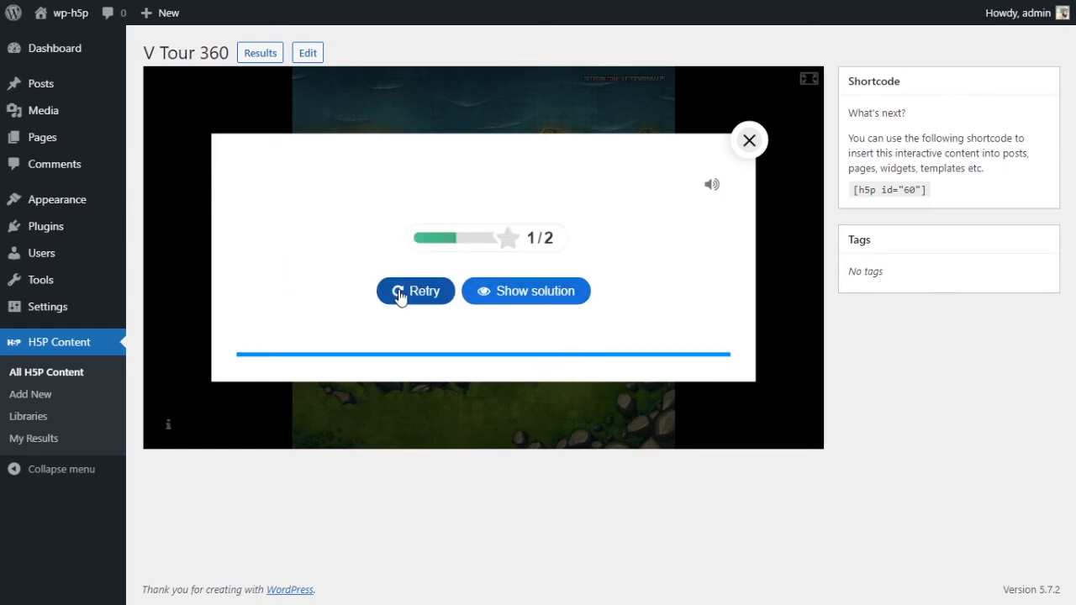
{"action": "left_click", "coordinate": [750, 140]}
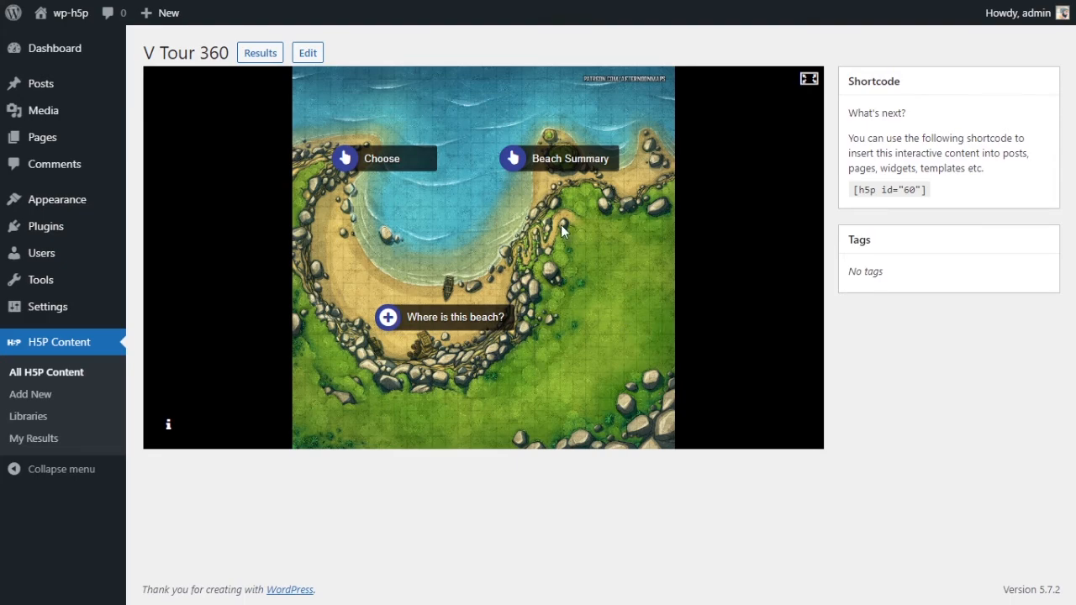
- Reopen V Tour 360 for editing and make The Beach (main) the starting scene
{"action": "left_click", "coordinate": [308, 53]}
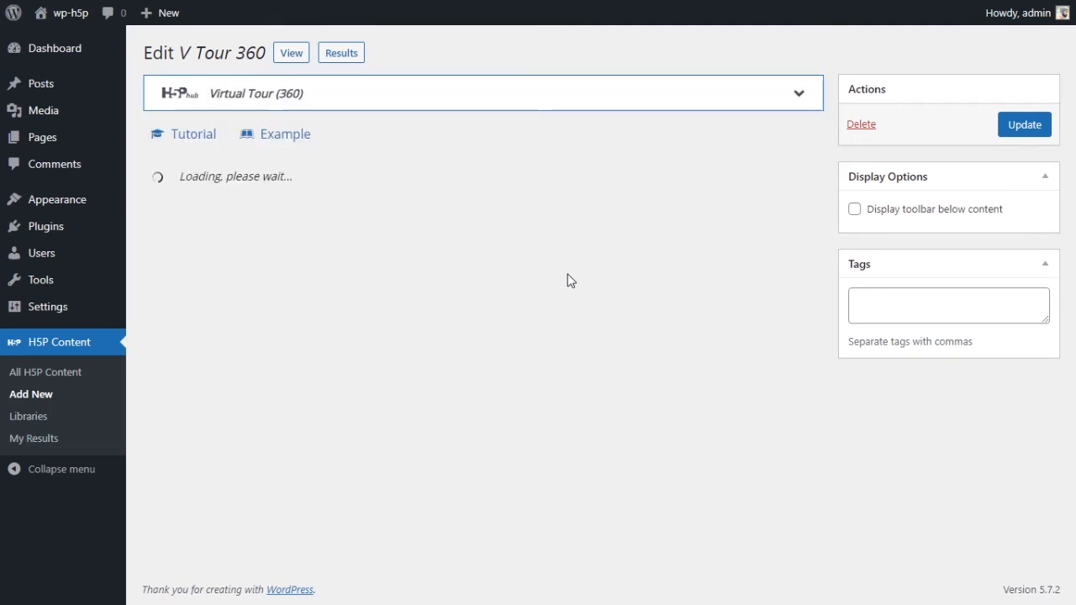
{"action": "scroll", "coordinate": [568, 274], "scroll_direction": "down", "scroll_amount": 5}
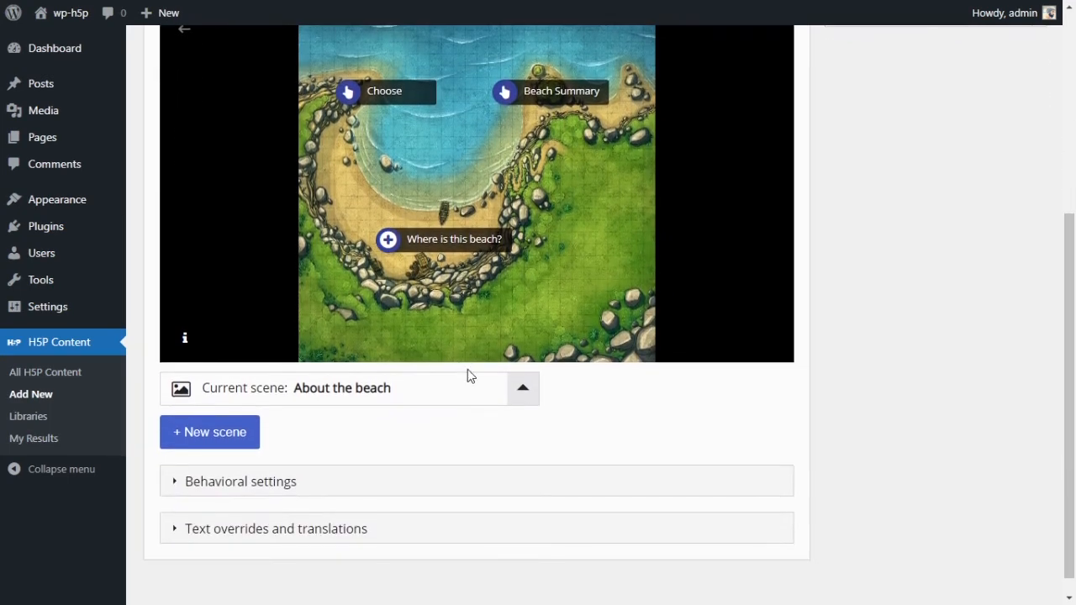
{"action": "scroll", "coordinate": [470, 372], "scroll_direction": "up", "scroll_amount": 1}
{"action": "left_click", "coordinate": [521, 467]}
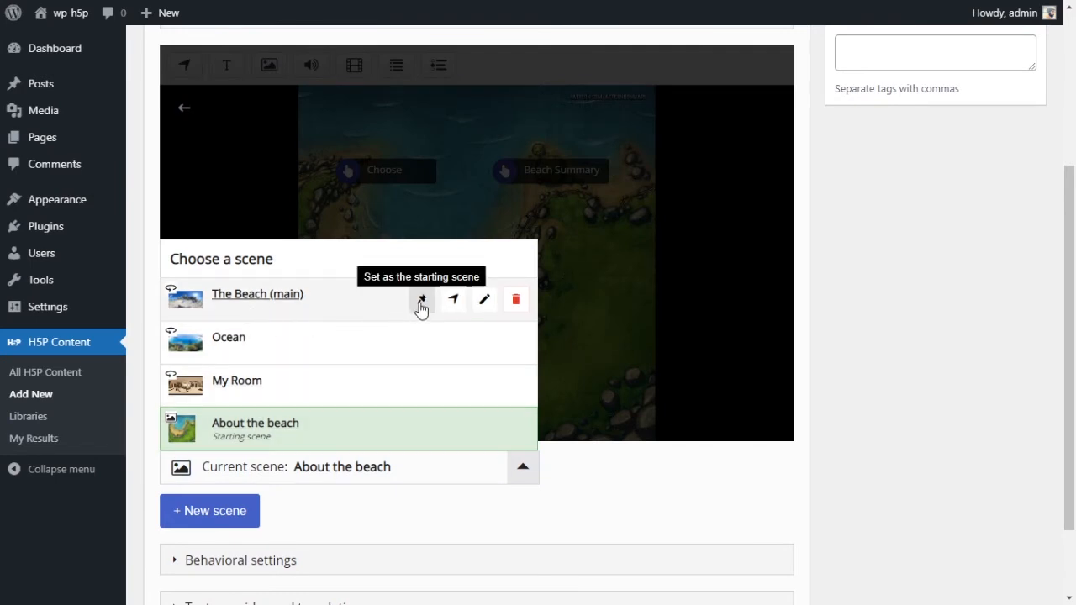
{"action": "left_click", "coordinate": [421, 301]}
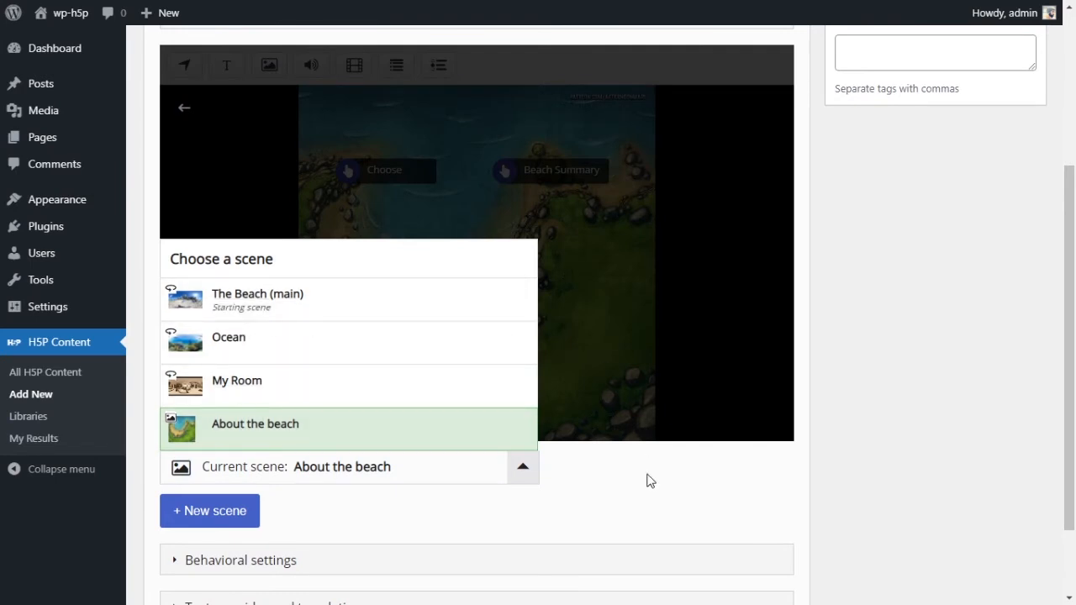
{"action": "left_click", "coordinate": [518, 478]}
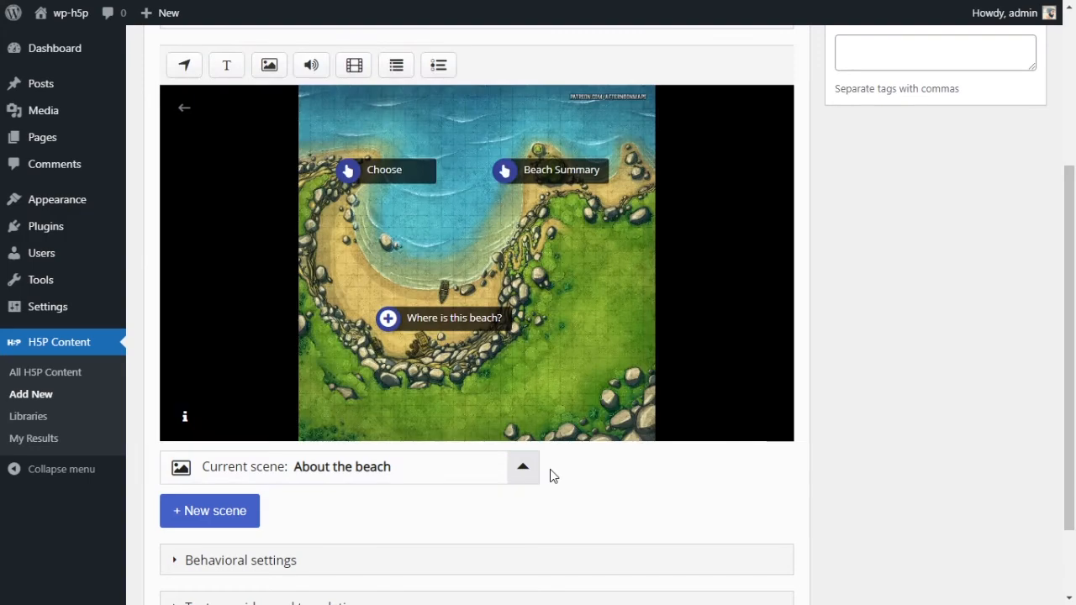
- Open The Beach (main) scene in the editor and face the sea with the standing swimmers
{"action": "left_click", "coordinate": [428, 468]}
{"action": "left_click", "coordinate": [269, 303]}
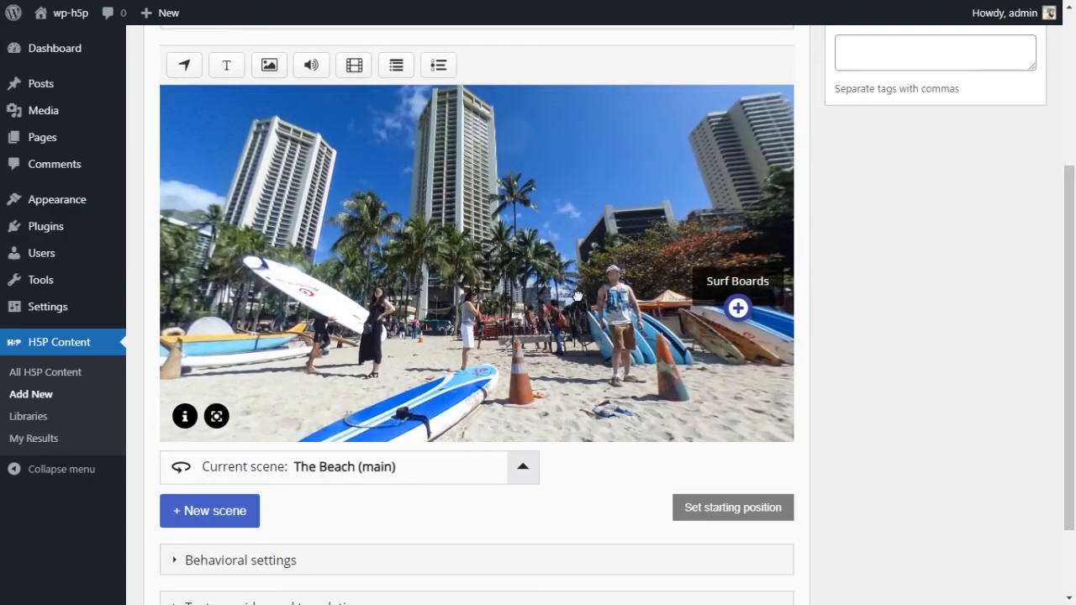
{"action": "left_click_drag", "start_coordinate": [577, 296], "coordinate": [219, 302]}
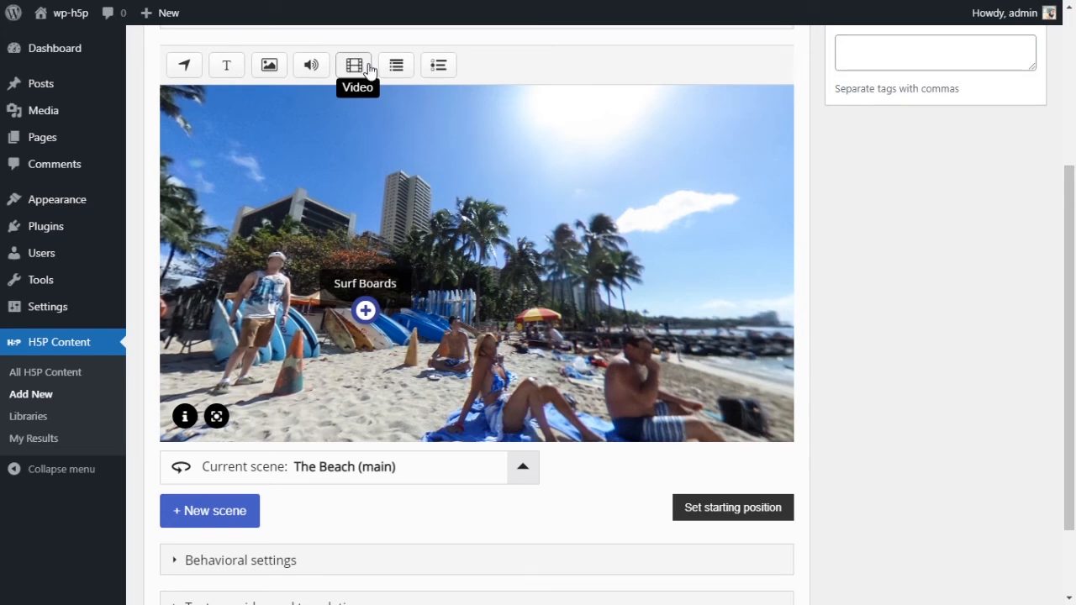
{"action": "left_click_drag", "start_coordinate": [634, 221], "coordinate": [327, 233]}
{"action": "left_click_drag", "start_coordinate": [625, 249], "coordinate": [365, 231]}
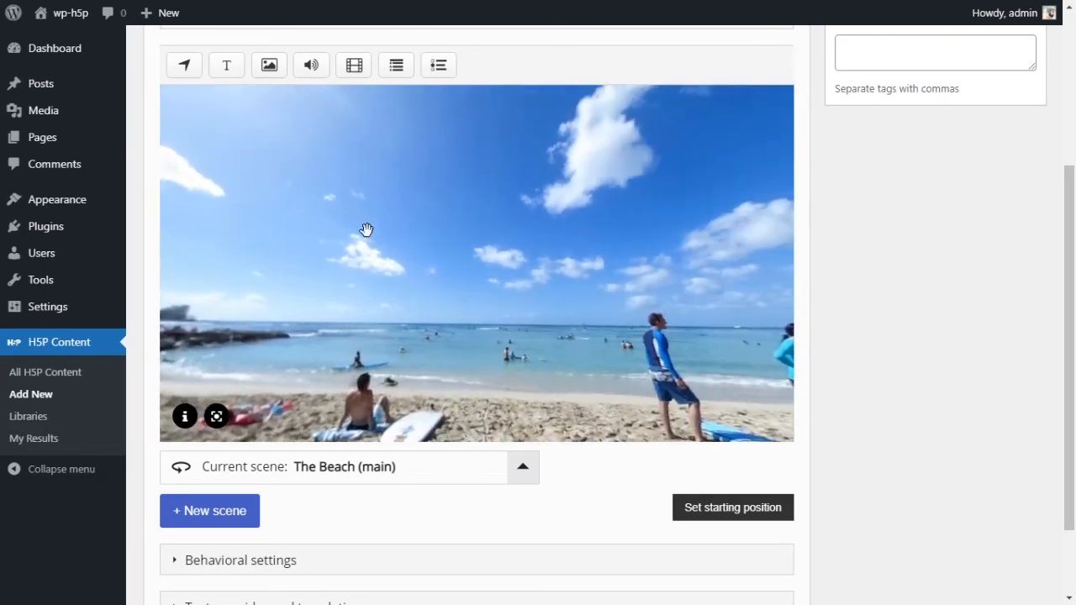
{"action": "left_click_drag", "start_coordinate": [583, 247], "coordinate": [537, 200]}
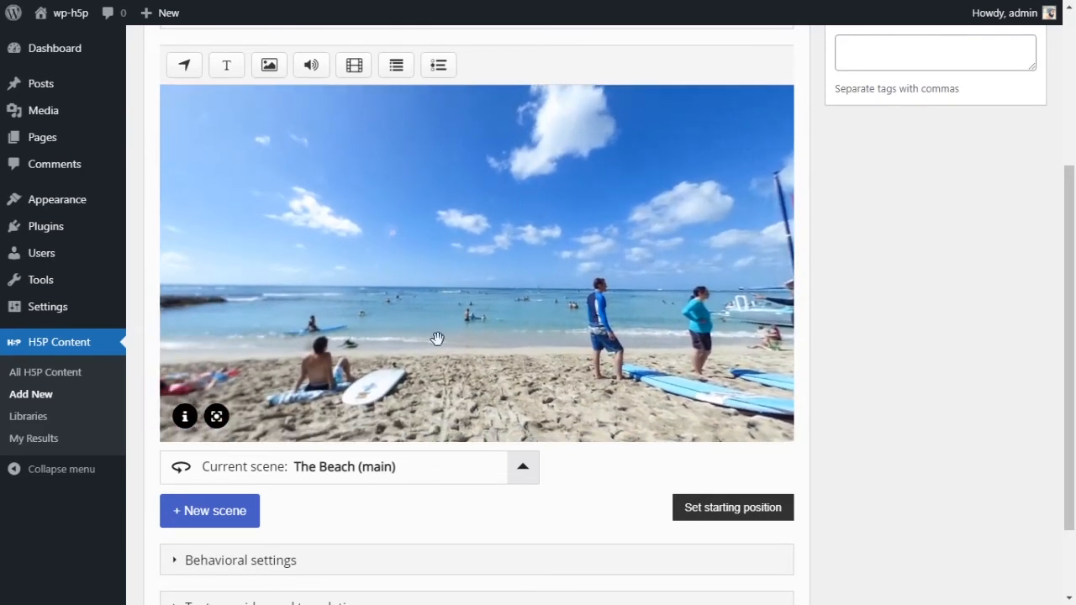
- Preview the Ocean scene and return to The Beach (main)
{"action": "left_click", "coordinate": [434, 477]}
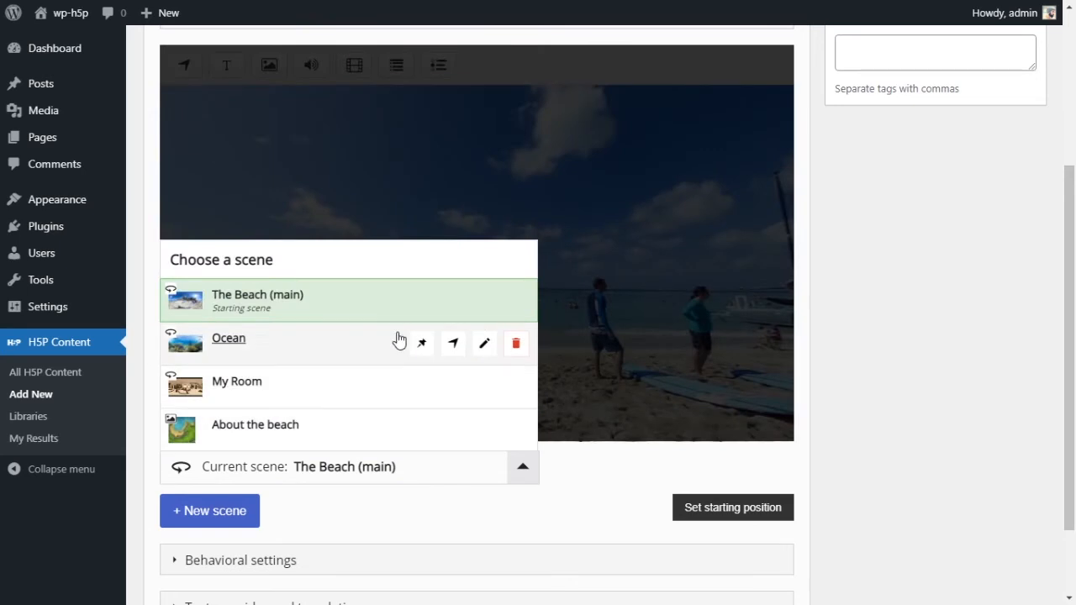
{"action": "left_click", "coordinate": [280, 357]}
{"action": "left_click", "coordinate": [406, 484]}
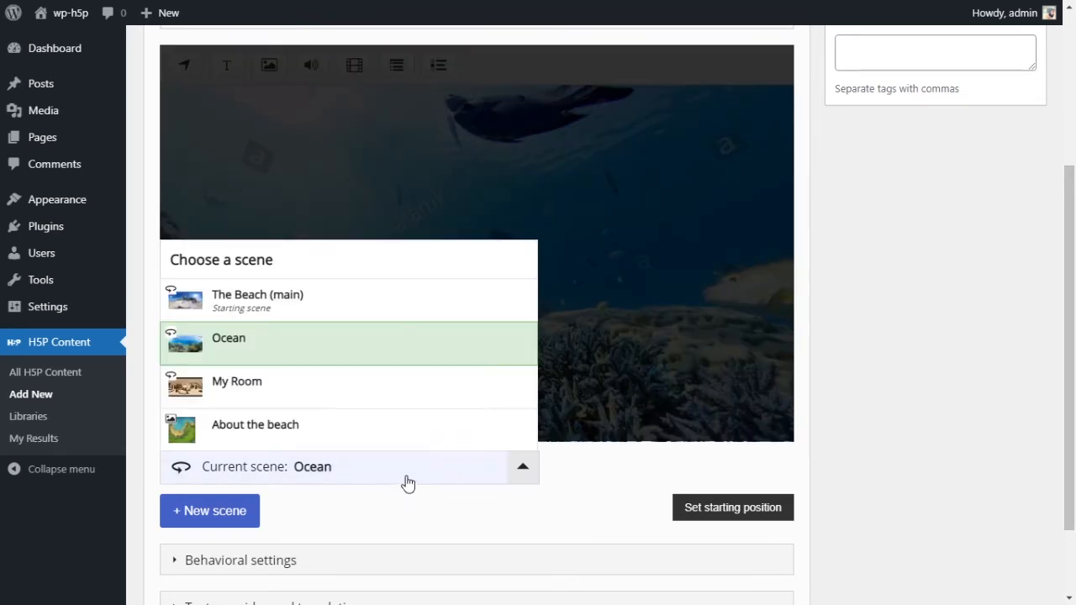
{"action": "left_click", "coordinate": [324, 318]}
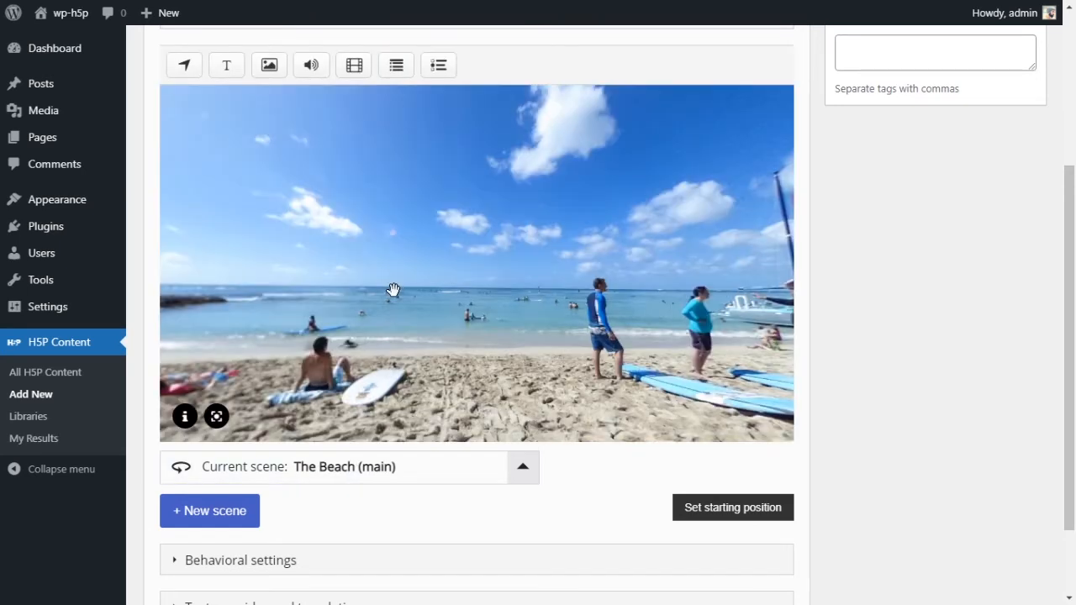
- Add a Go To Scene hotspot labelled "The Ocean" to The Beach (main) and review its label settings
{"action": "left_click", "coordinate": [187, 67]}
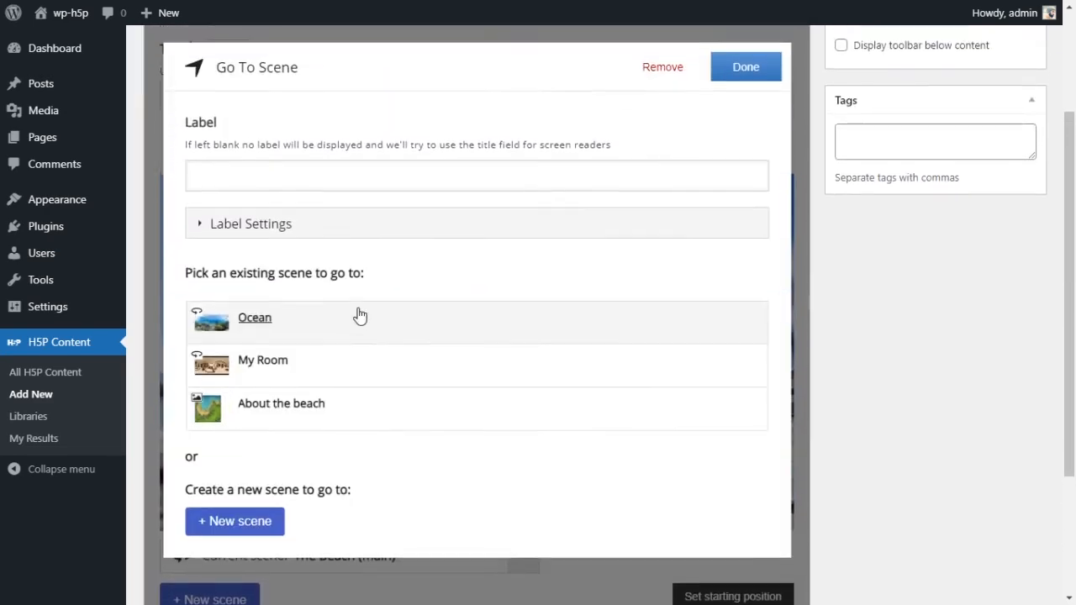
{"action": "scroll", "coordinate": [353, 294], "scroll_direction": "up", "scroll_amount": 1}
{"action": "left_click", "coordinate": [248, 248]}
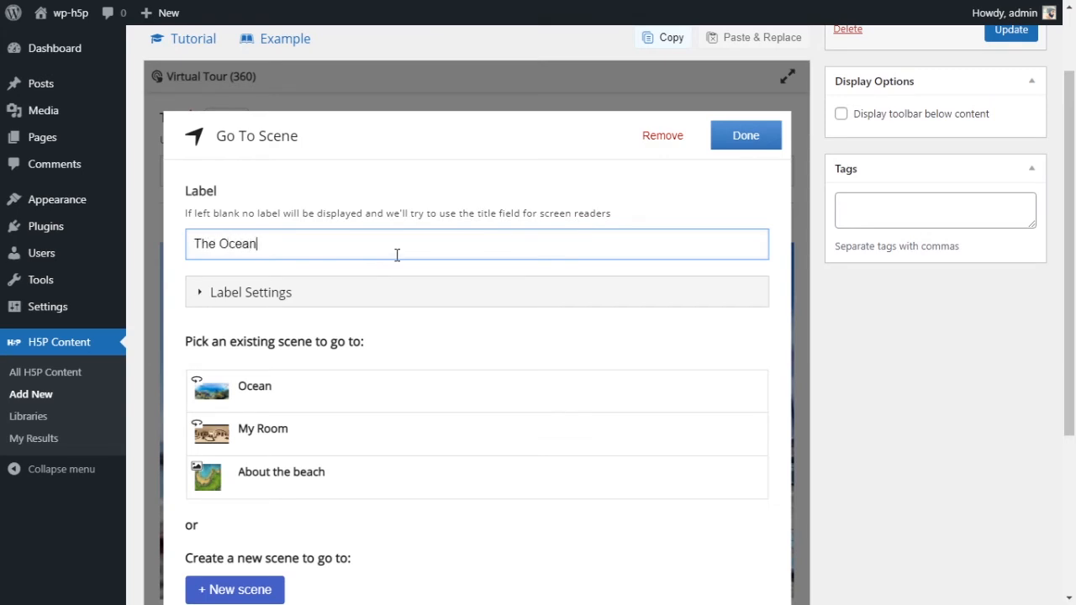
{"action": "left_click", "coordinate": [271, 294]}
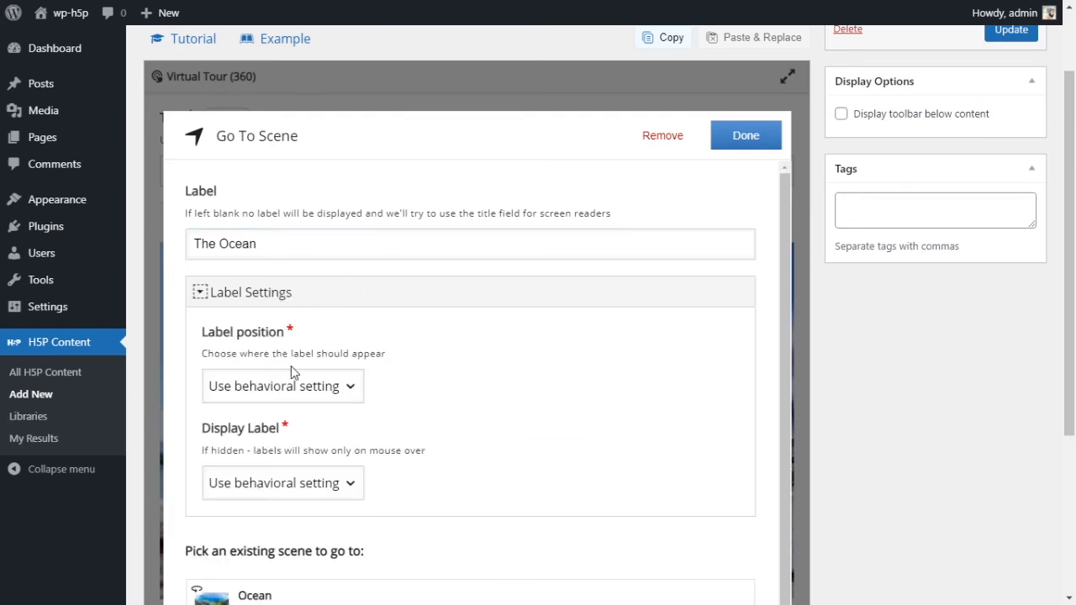
{"action": "left_click", "coordinate": [202, 296]}
- Pick the existing Ocean scene as the hotspot's destination and finish the hotspot
{"action": "scroll", "coordinate": [422, 255], "scroll_direction": "down", "scroll_amount": 1}
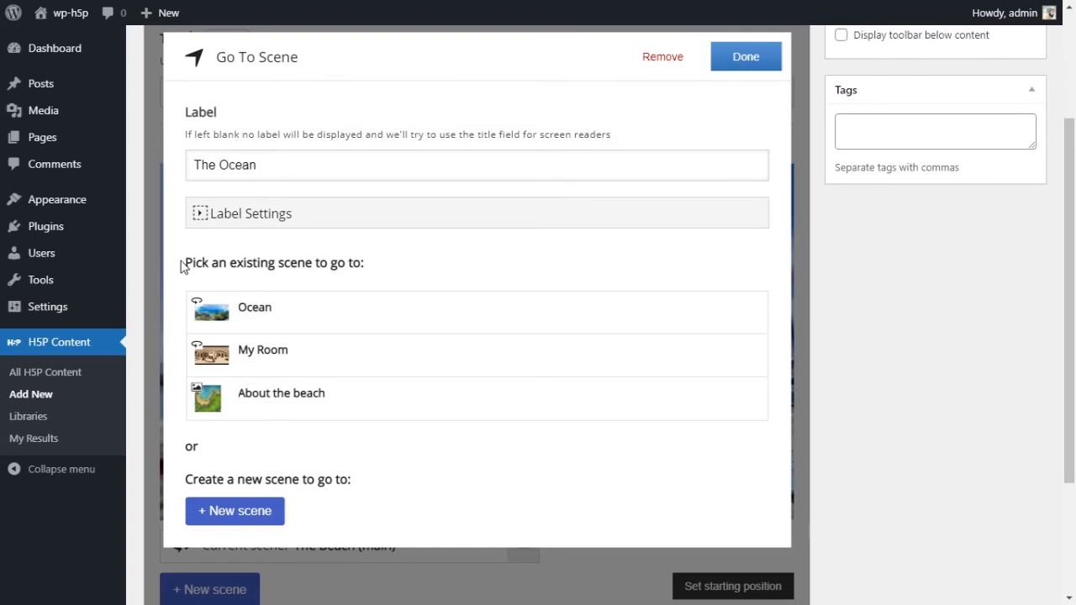
{"action": "left_click_drag", "start_coordinate": [181, 266], "coordinate": [341, 263]}
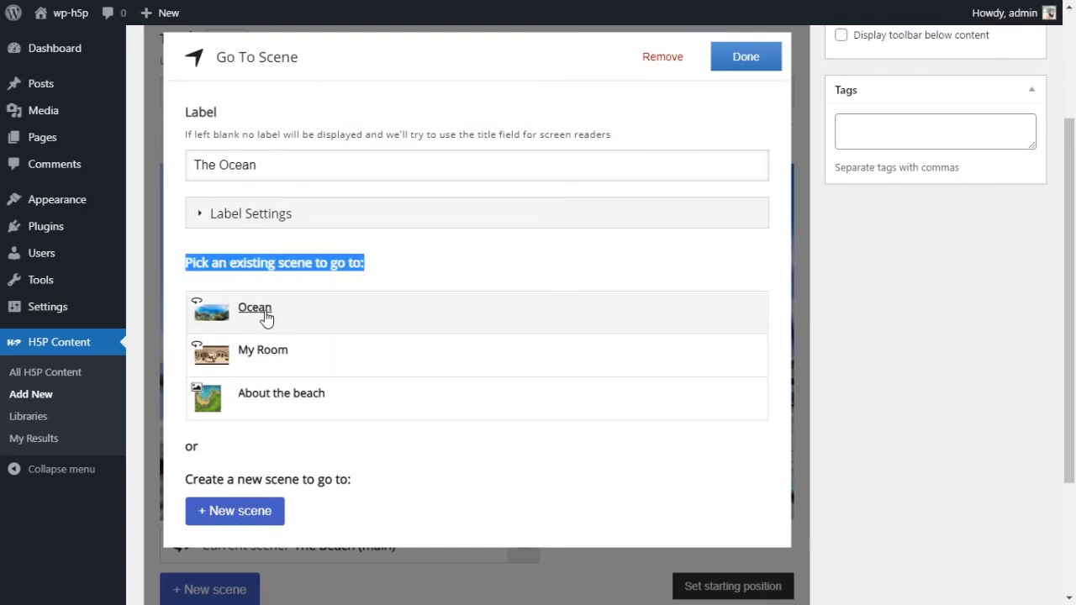
{"action": "left_click", "coordinate": [305, 319]}
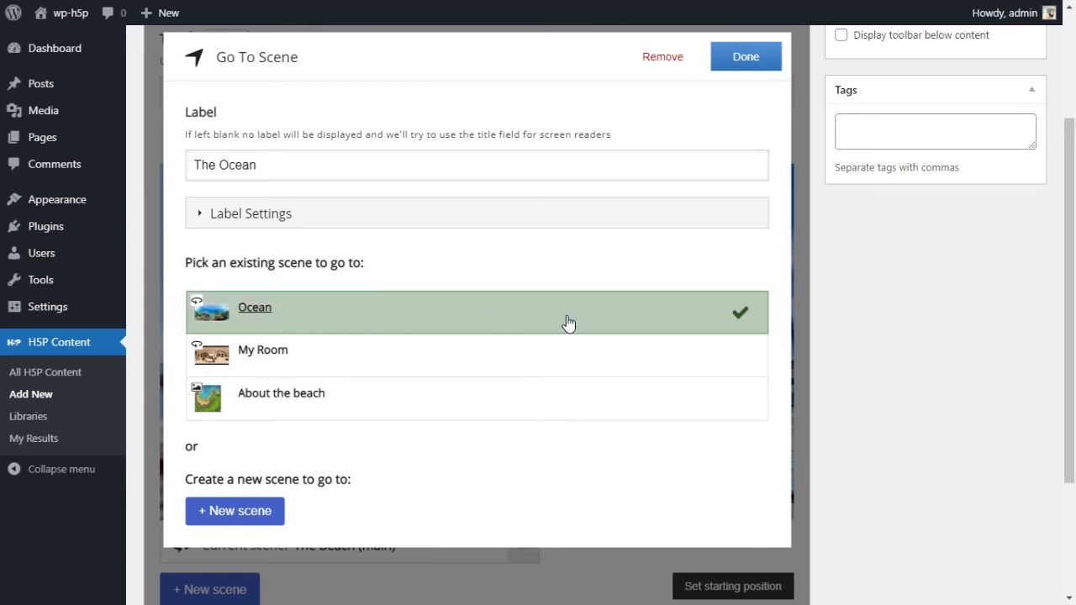
{"action": "scroll", "coordinate": [318, 420], "scroll_direction": "down", "scroll_amount": 1}
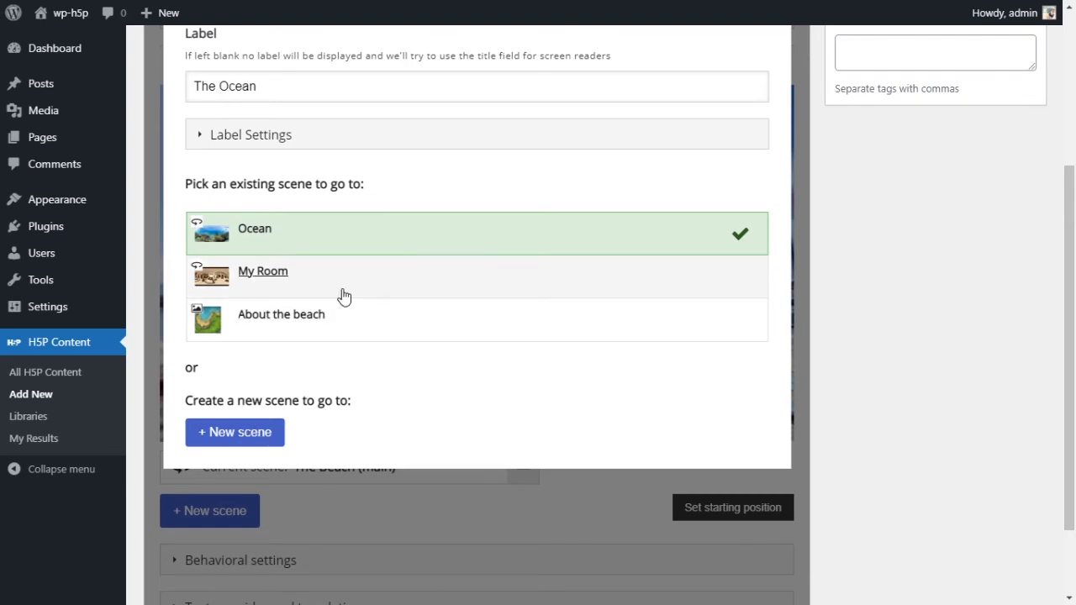
{"action": "scroll", "coordinate": [376, 164], "scroll_direction": "up", "scroll_amount": 1}
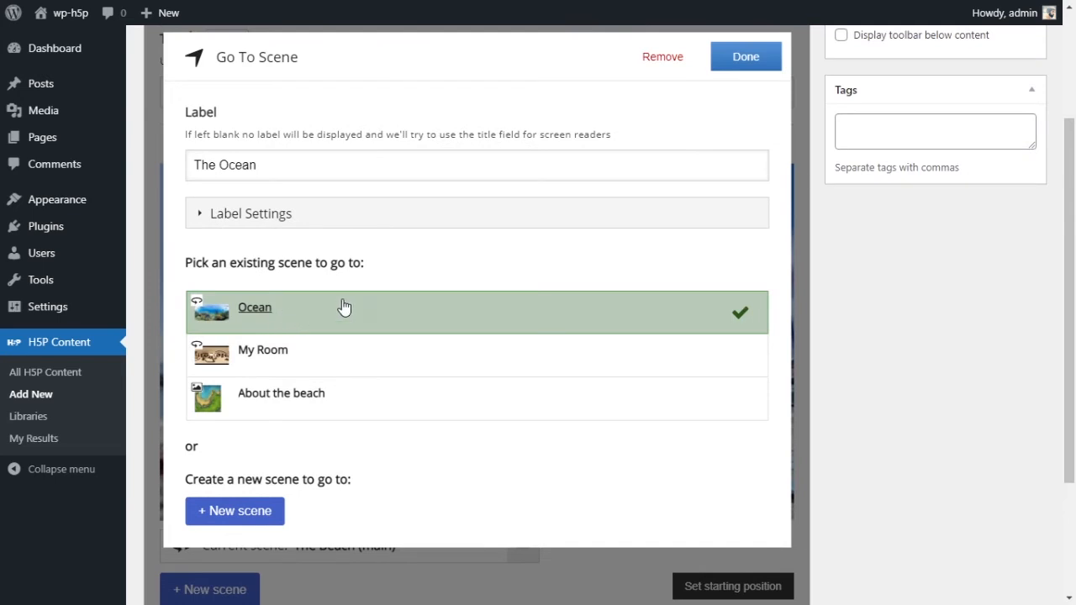
{"action": "left_click", "coordinate": [745, 63]}
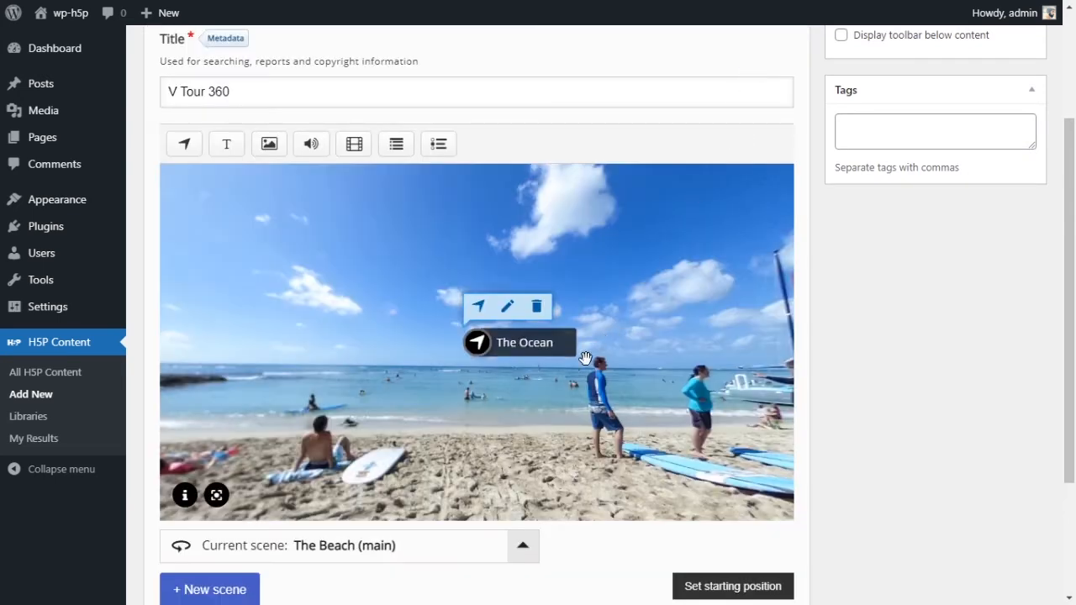
- Move The Ocean hotspot onto the water beside the man in the blue shirt, and save the updated tour
{"action": "left_click_drag", "start_coordinate": [479, 345], "coordinate": [504, 384]}
{"action": "left_click", "coordinate": [616, 490]}
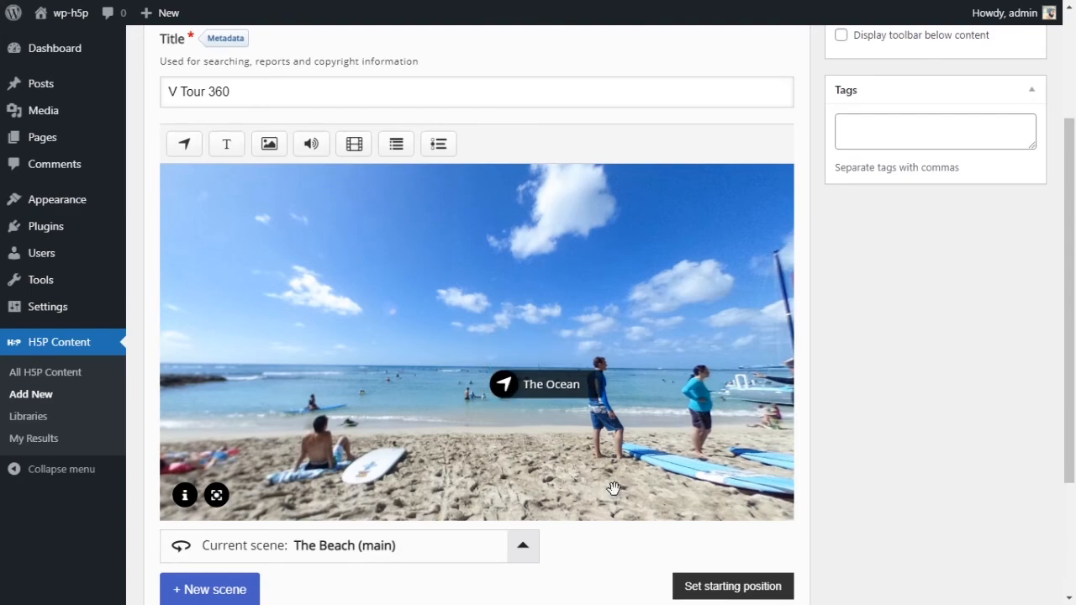
{"action": "left_click_drag", "start_coordinate": [406, 462], "coordinate": [278, 409]}
{"action": "left_click_drag", "start_coordinate": [525, 397], "coordinate": [305, 378]}
{"action": "left_click_drag", "start_coordinate": [547, 386], "coordinate": [530, 345]}
{"action": "left_click_drag", "start_coordinate": [173, 354], "coordinate": [276, 329]}
{"action": "scroll", "coordinate": [999, 181], "scroll_direction": "up", "scroll_amount": 3}
{"action": "left_click", "coordinate": [1015, 128]}
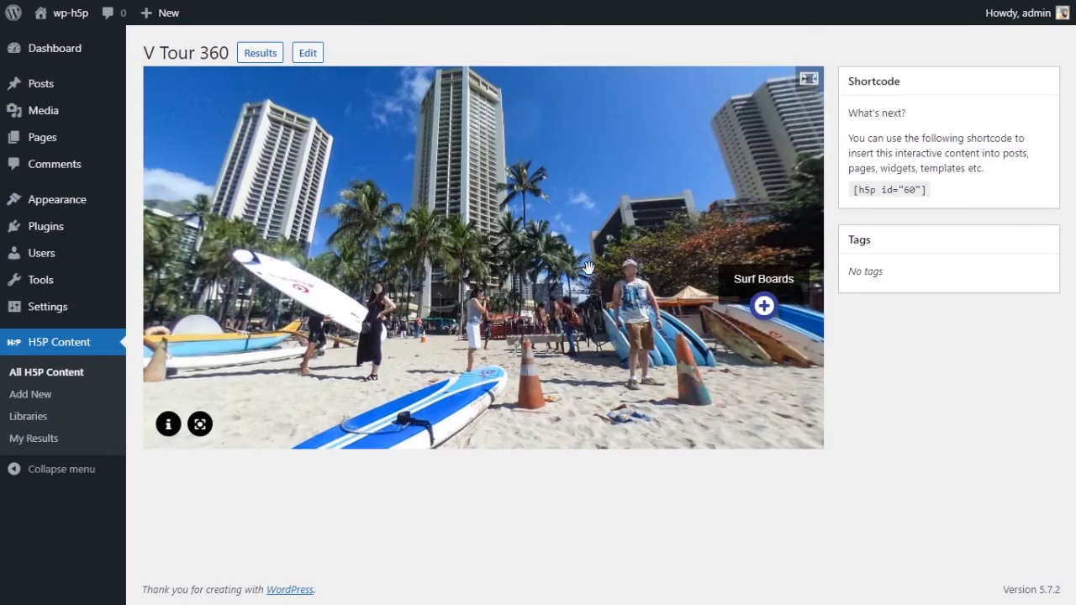
- Find The Ocean hotspot in the published beach scene and follow it to the Ocean scene
{"action": "left_click_drag", "start_coordinate": [701, 208], "coordinate": [383, 269]}
{"action": "left_click_drag", "start_coordinate": [643, 322], "coordinate": [395, 288]}
{"action": "left_click_drag", "start_coordinate": [688, 310], "coordinate": [474, 288]}
{"action": "left_click_drag", "start_coordinate": [729, 311], "coordinate": [473, 278]}
{"action": "left_click_drag", "start_coordinate": [604, 282], "coordinate": [556, 276]}
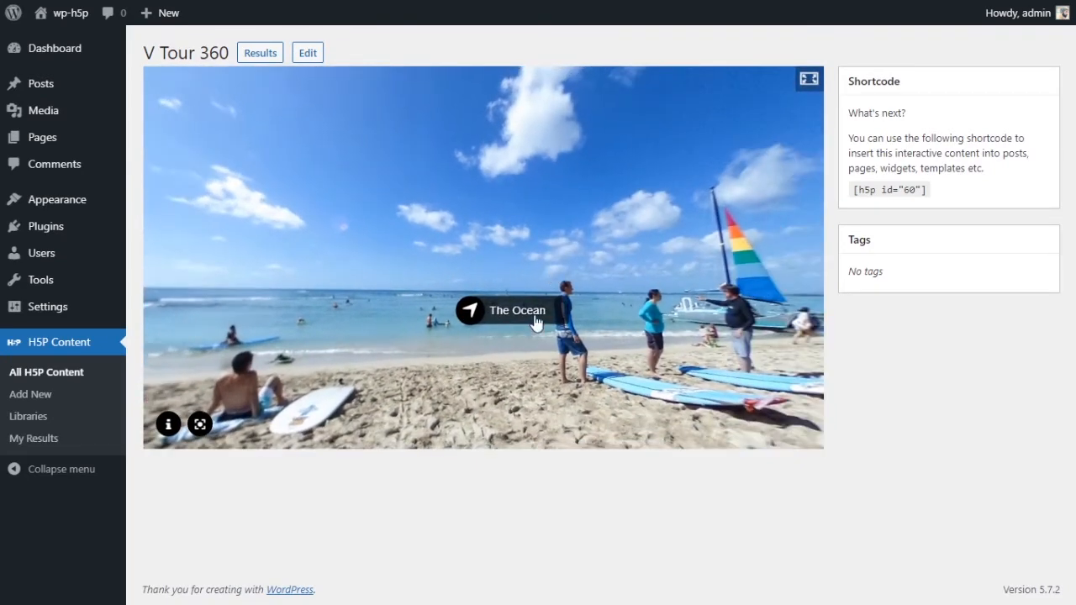
{"action": "left_click", "coordinate": [479, 316]}
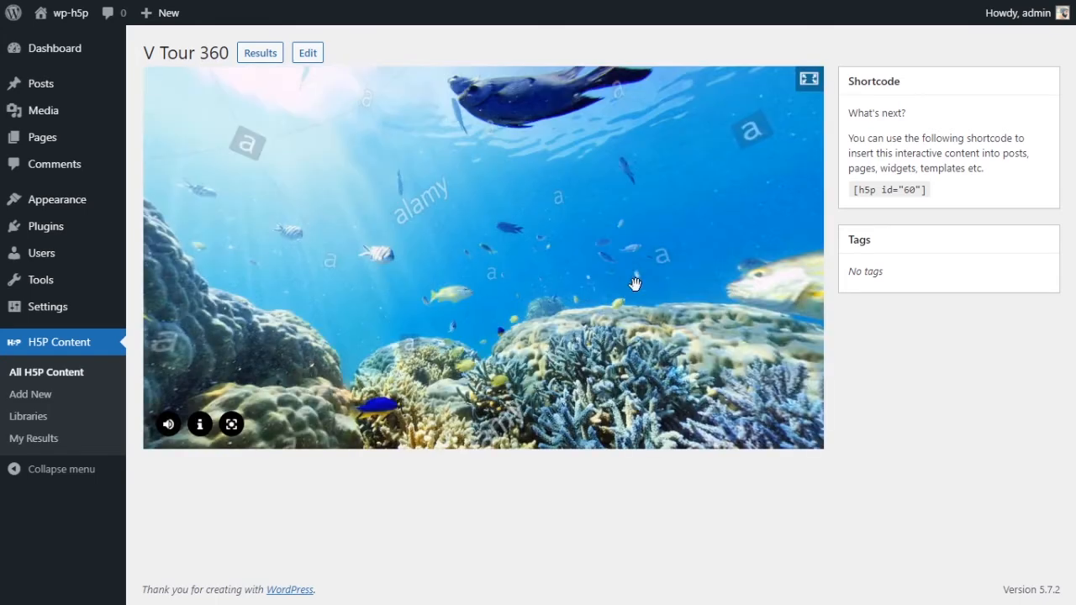
- Test playing and pausing the Ocean scene's audio track while looking around the underwater panorama
{"action": "left_click", "coordinate": [168, 430]}
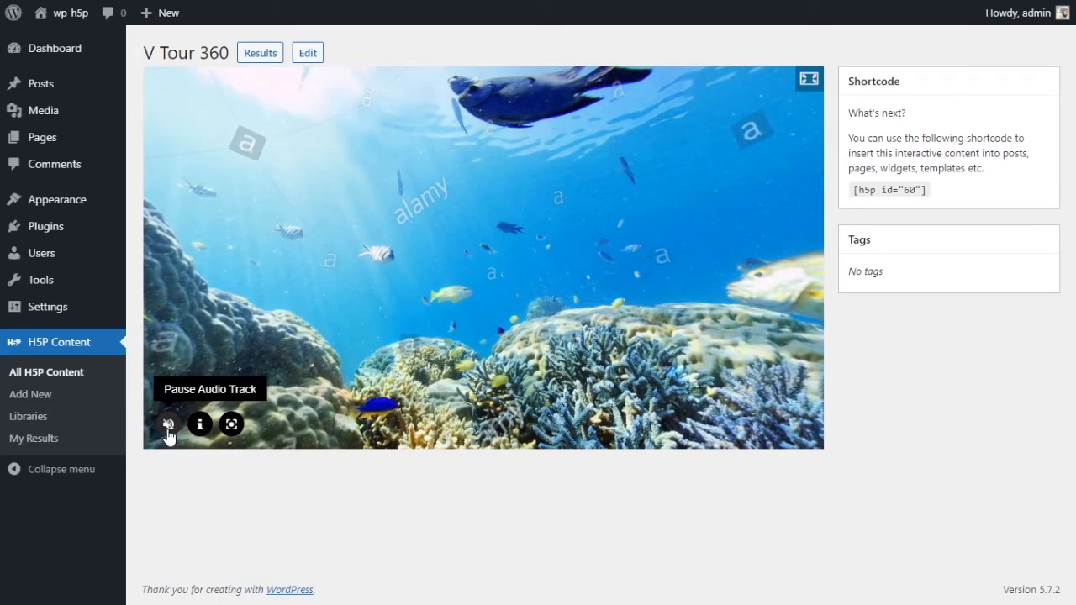
{"action": "left_click_drag", "start_coordinate": [618, 311], "coordinate": [314, 366]}
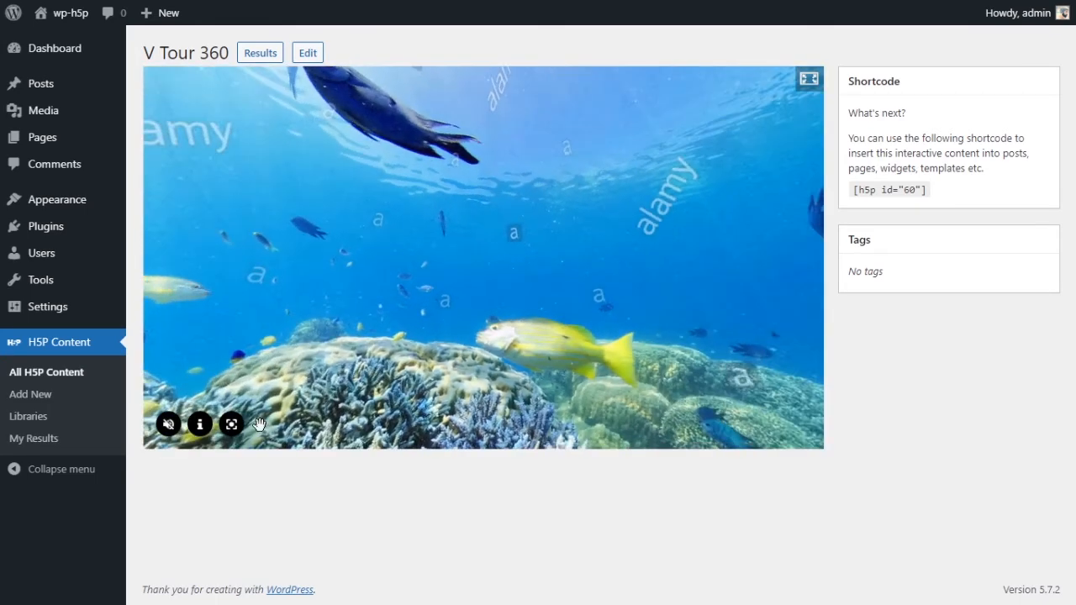
{"action": "left_click_drag", "start_coordinate": [769, 353], "coordinate": [306, 368]}
{"action": "left_click", "coordinate": [163, 431]}
{"action": "left_click_drag", "start_coordinate": [555, 332], "coordinate": [332, 329]}
{"action": "left_click_drag", "start_coordinate": [589, 336], "coordinate": [418, 311]}
{"action": "left_click_drag", "start_coordinate": [653, 308], "coordinate": [493, 299]}
{"action": "left_click_drag", "start_coordinate": [639, 290], "coordinate": [434, 291]}
{"action": "left_click_drag", "start_coordinate": [588, 280], "coordinate": [411, 273]}
{"action": "left_click_drag", "start_coordinate": [611, 218], "coordinate": [508, 239]}
{"action": "left_click_drag", "start_coordinate": [748, 246], "coordinate": [398, 249]}
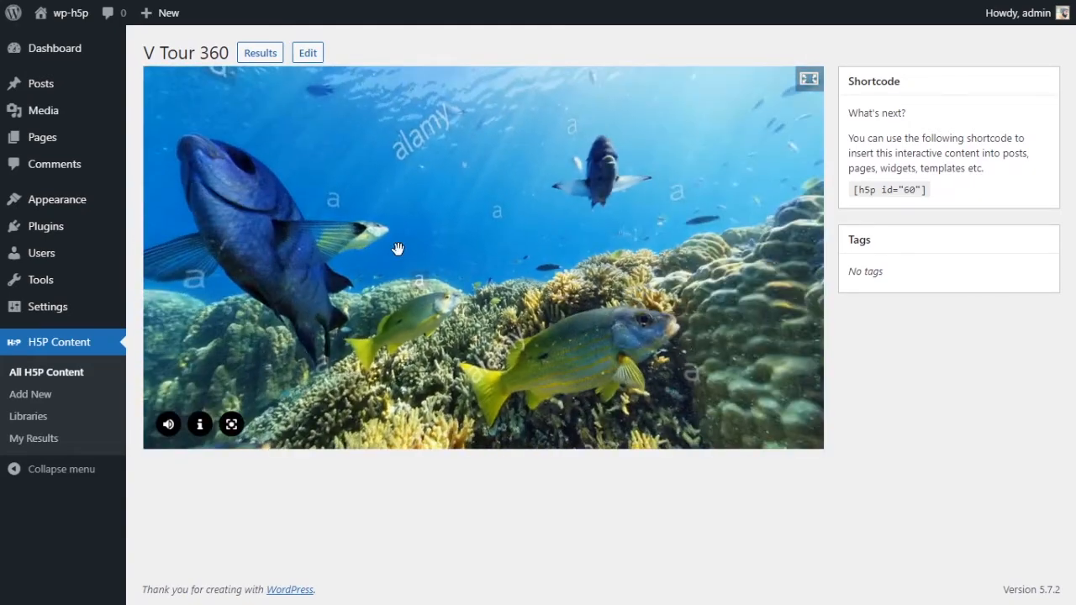
- Reopen the V Tour 360 tour for editing and switch to the Ocean scene
{"action": "left_click_drag", "start_coordinate": [389, 172], "coordinate": [717, 316]}
{"action": "left_click_drag", "start_coordinate": [450, 308], "coordinate": [628, 304]}
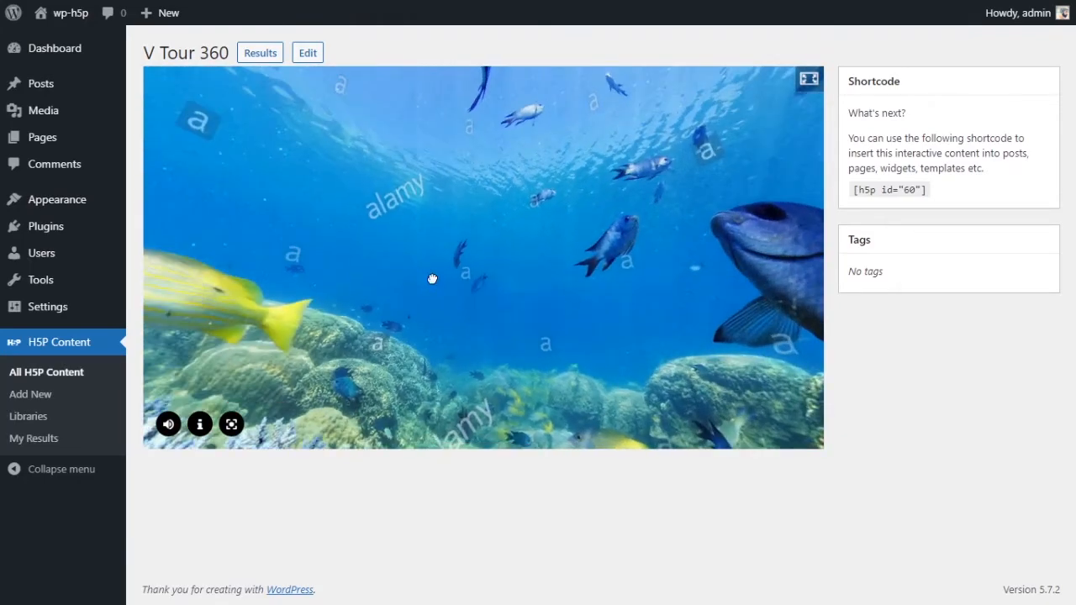
{"action": "left_click_drag", "start_coordinate": [430, 279], "coordinate": [525, 277]}
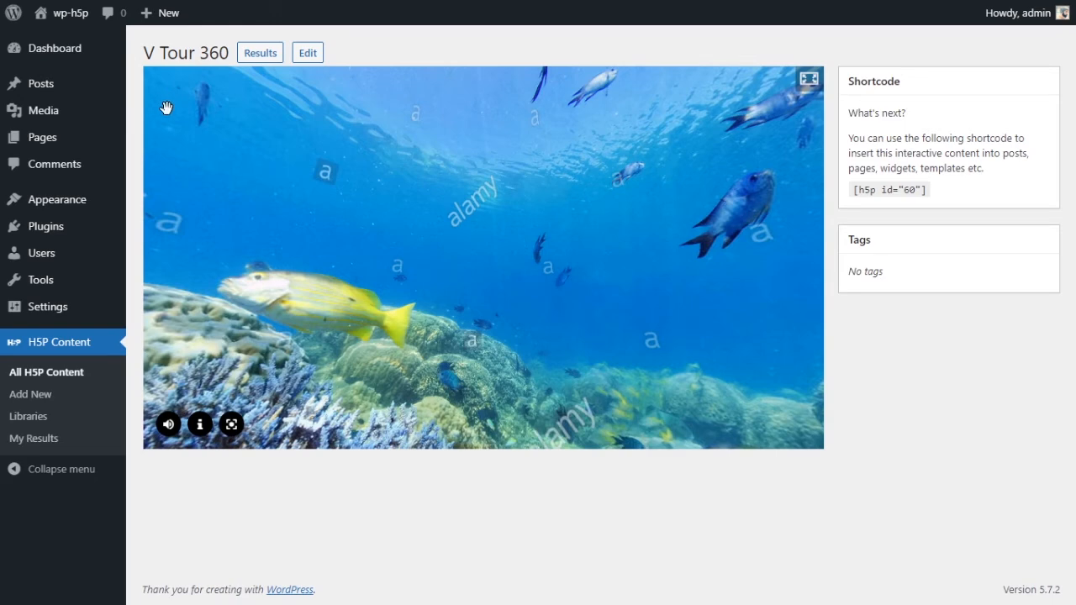
{"action": "left_click", "coordinate": [308, 52]}
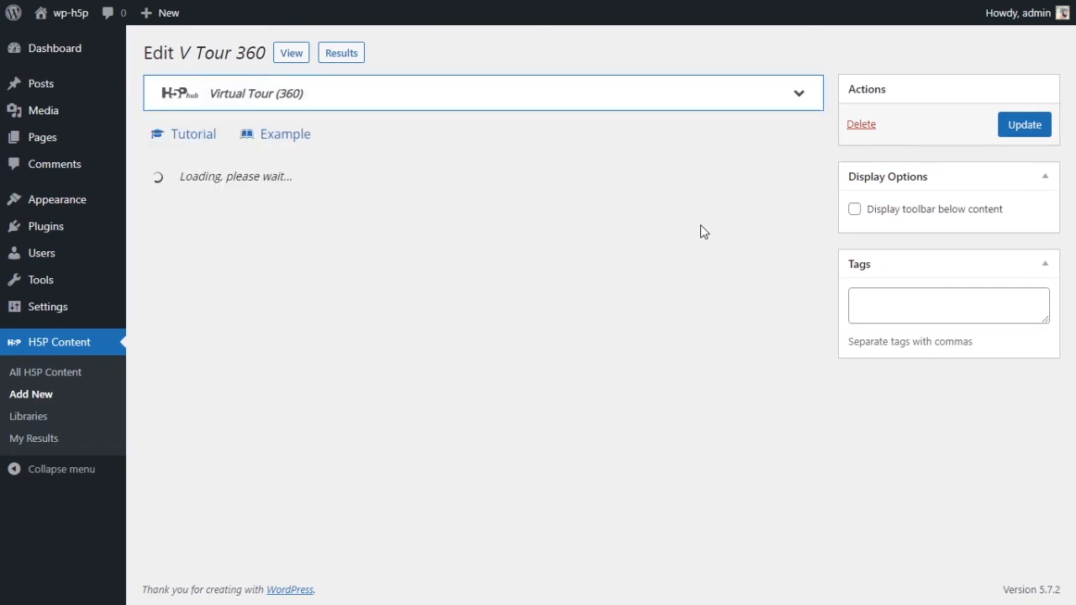
{"action": "scroll", "coordinate": [656, 264], "scroll_direction": "down", "scroll_amount": 3}
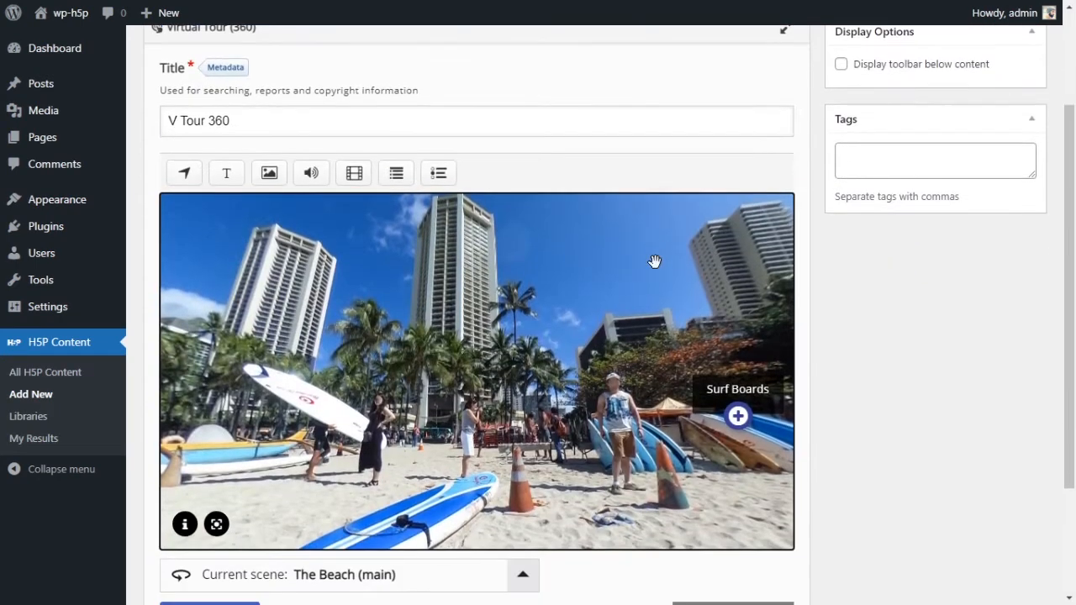
{"action": "left_click_drag", "start_coordinate": [667, 281], "coordinate": [274, 256]}
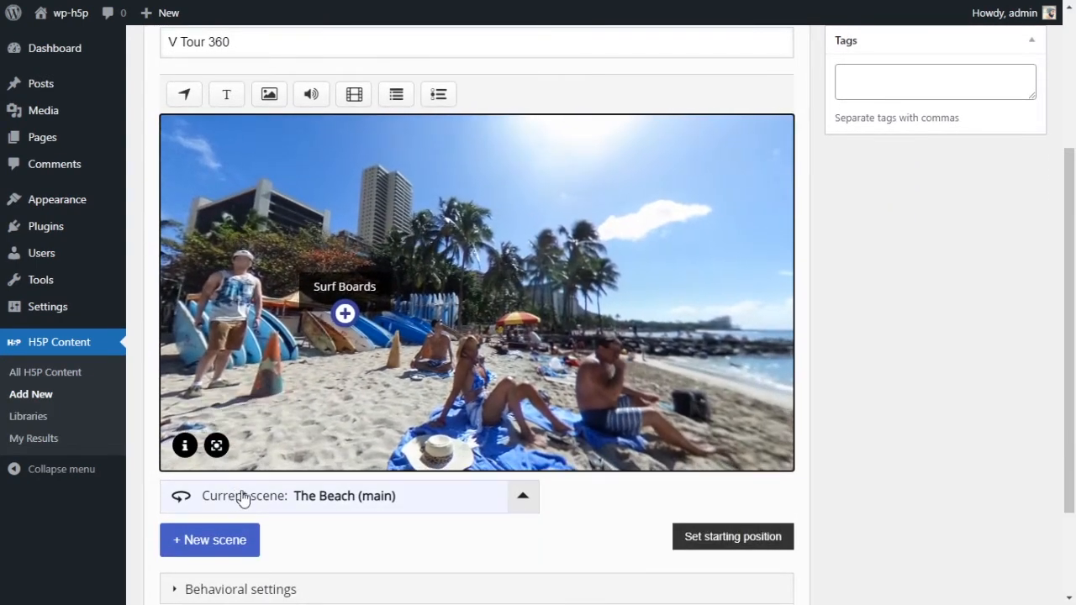
{"action": "left_click", "coordinate": [274, 500]}
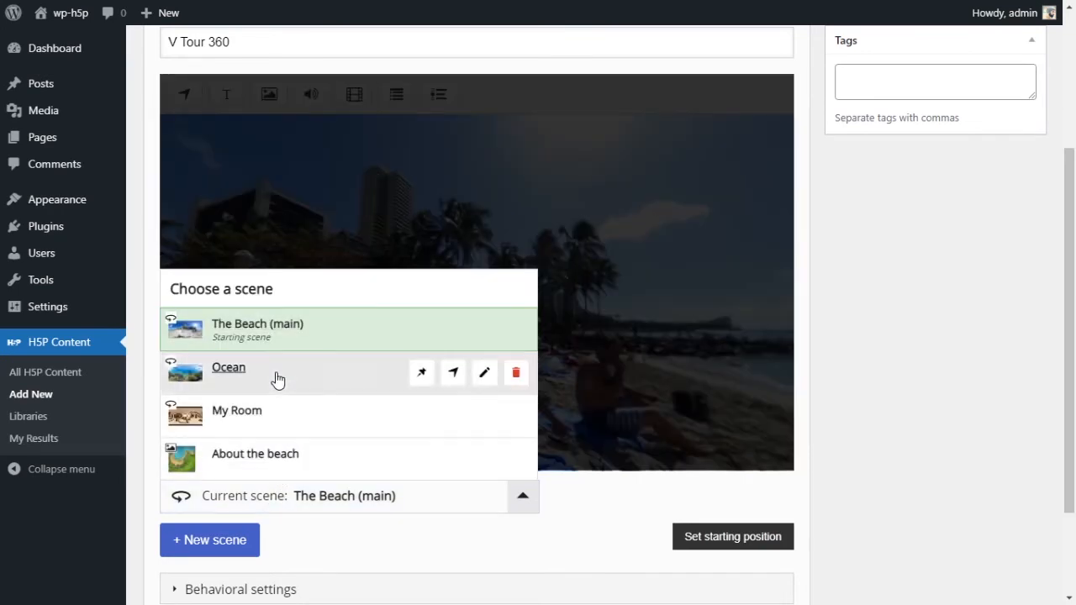
{"action": "left_click", "coordinate": [278, 378]}
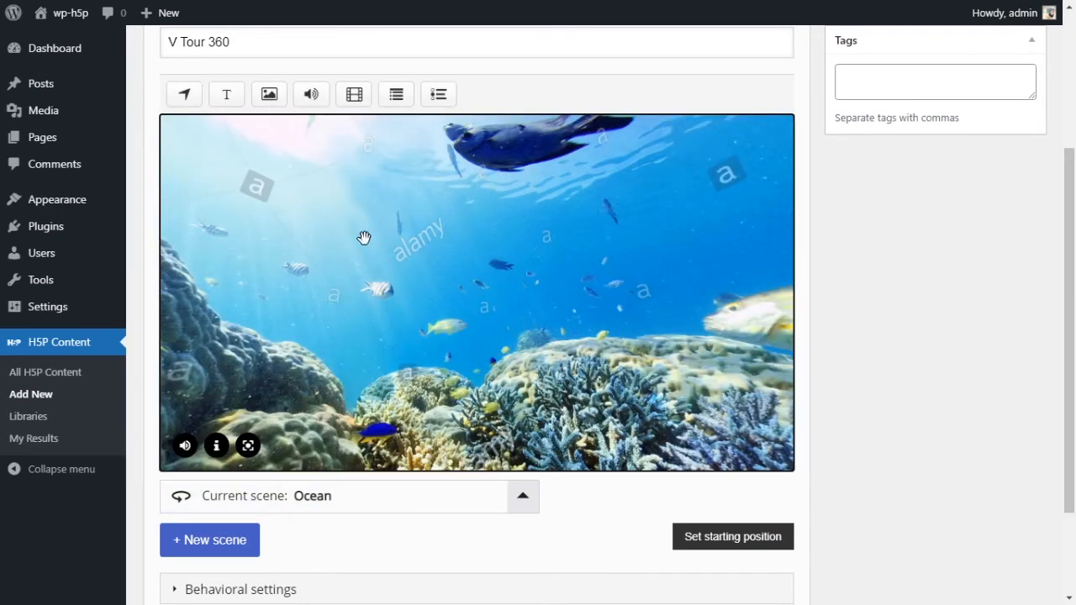
- Add a Go To Scene hotspot labelled "Go to the beach" to the Ocean scene, leading to The Beach (main)
{"action": "left_click", "coordinate": [185, 94]}
{"action": "left_click", "coordinate": [279, 125]}
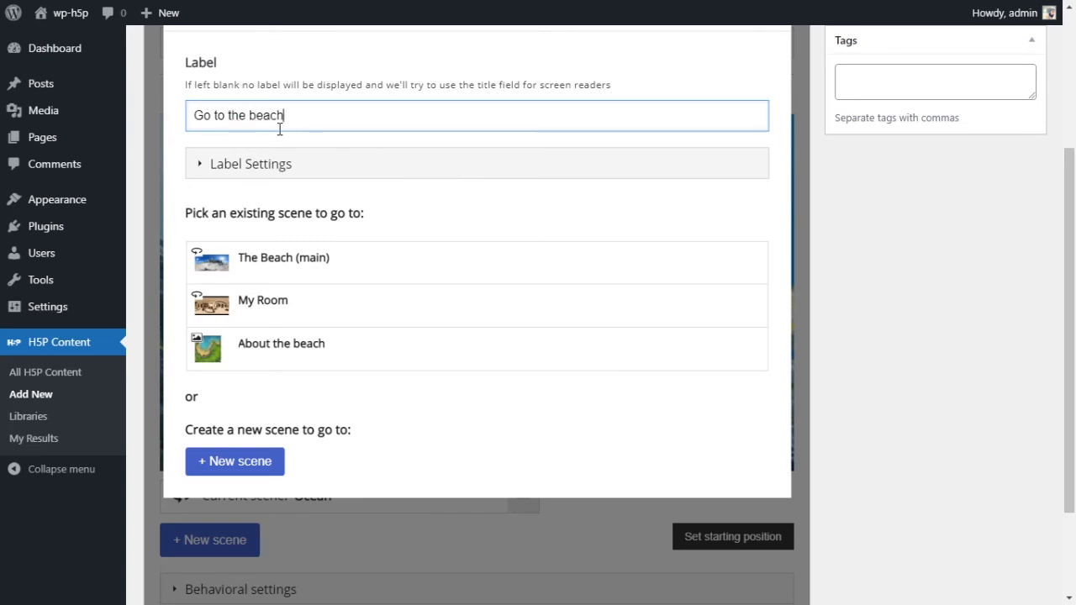
{"action": "left_click", "coordinate": [279, 263]}
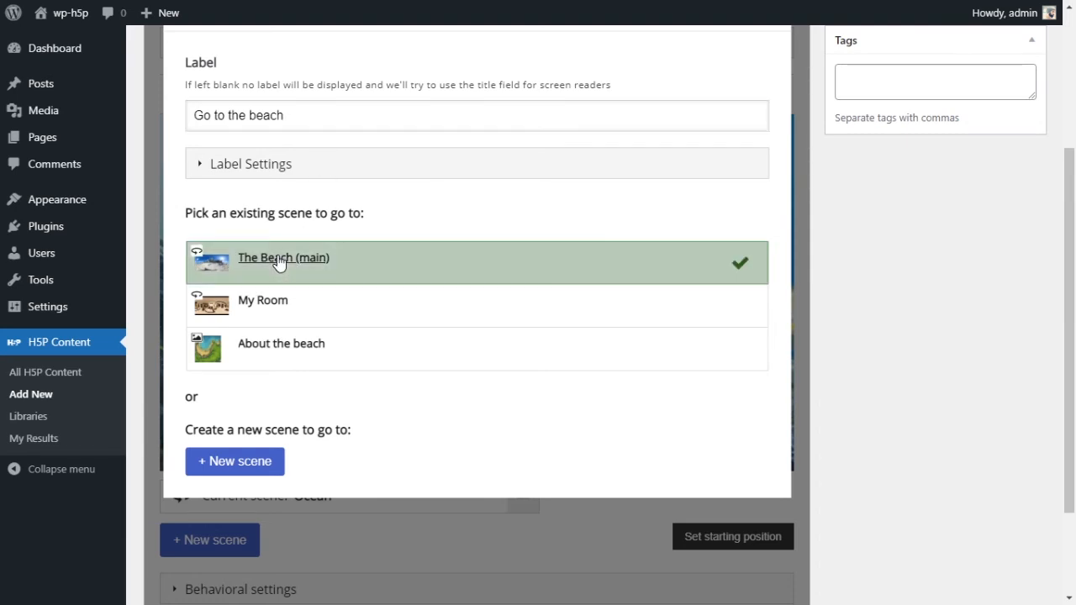
{"action": "scroll", "coordinate": [692, 175], "scroll_direction": "up", "scroll_amount": 3}
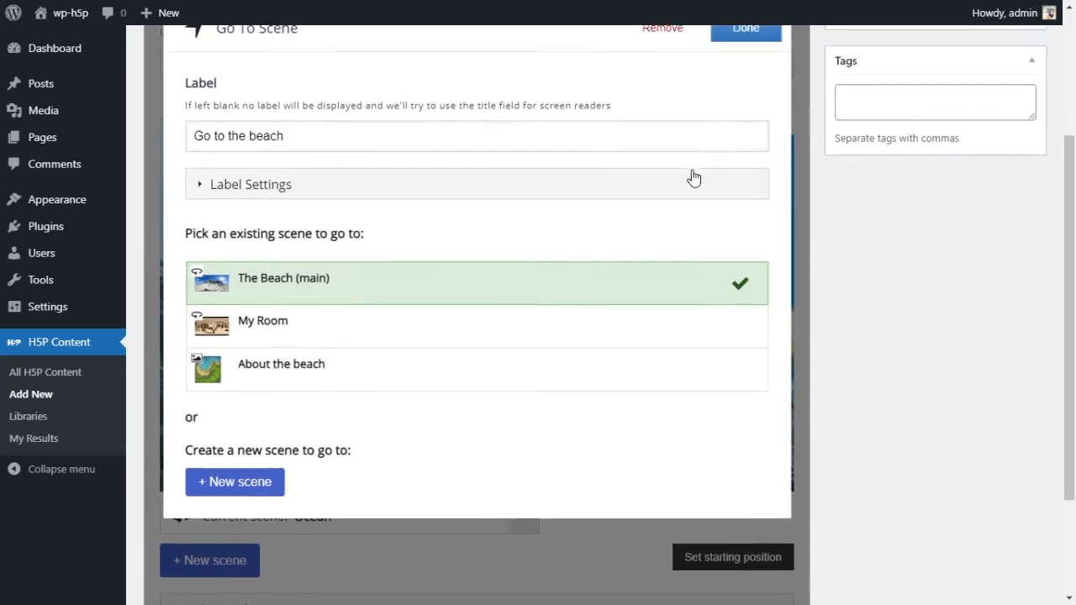
{"action": "left_click", "coordinate": [744, 231]}
{"action": "scroll", "coordinate": [622, 261], "scroll_direction": "down", "scroll_amount": 3}
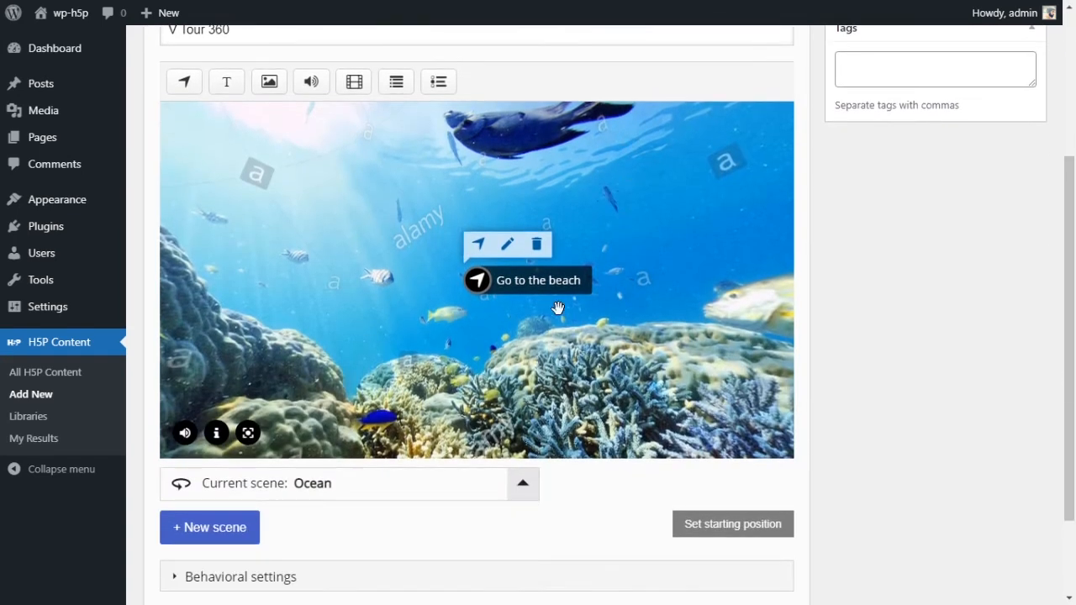
- Move the Go to the beach hotspot into the sunlit water beside the large blue fish, and save the updated tour
{"action": "left_click_drag", "start_coordinate": [478, 280], "coordinate": [227, 147]}
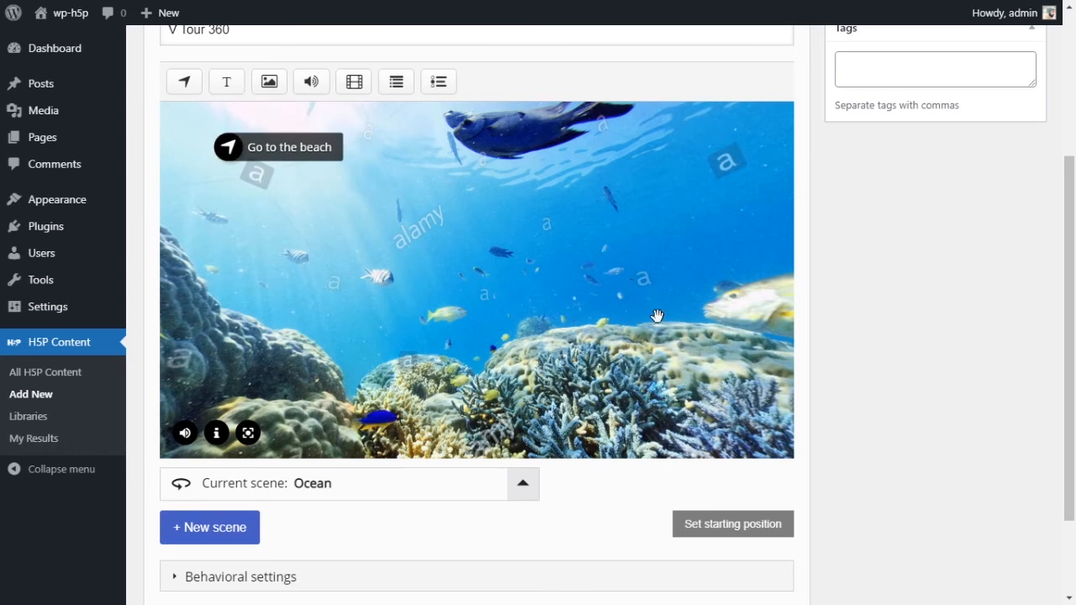
{"action": "scroll", "coordinate": [953, 316], "scroll_direction": "up", "scroll_amount": 3}
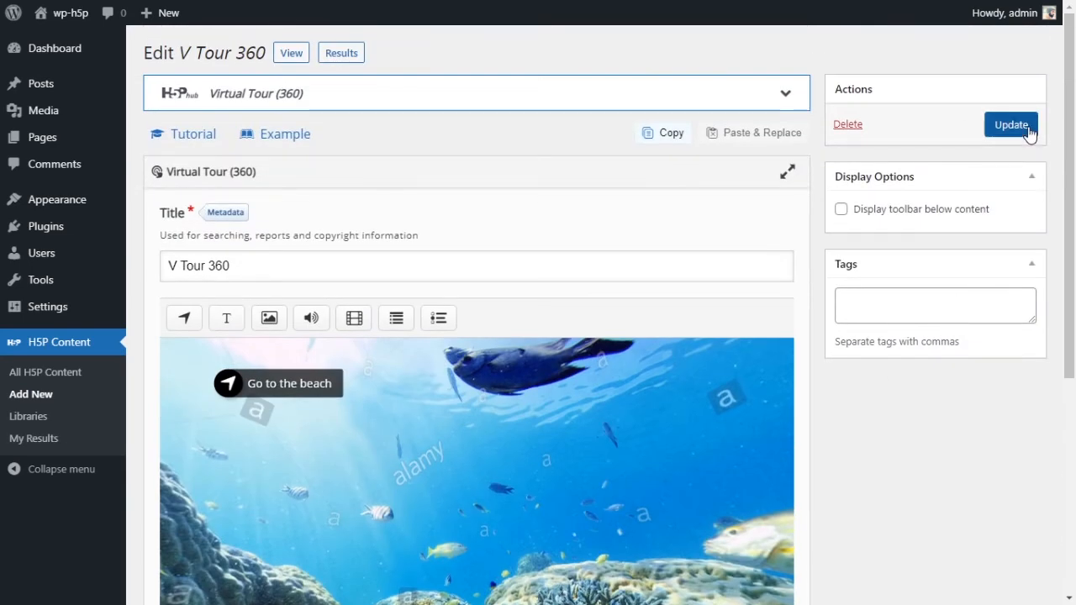
{"action": "left_click", "coordinate": [1027, 127]}
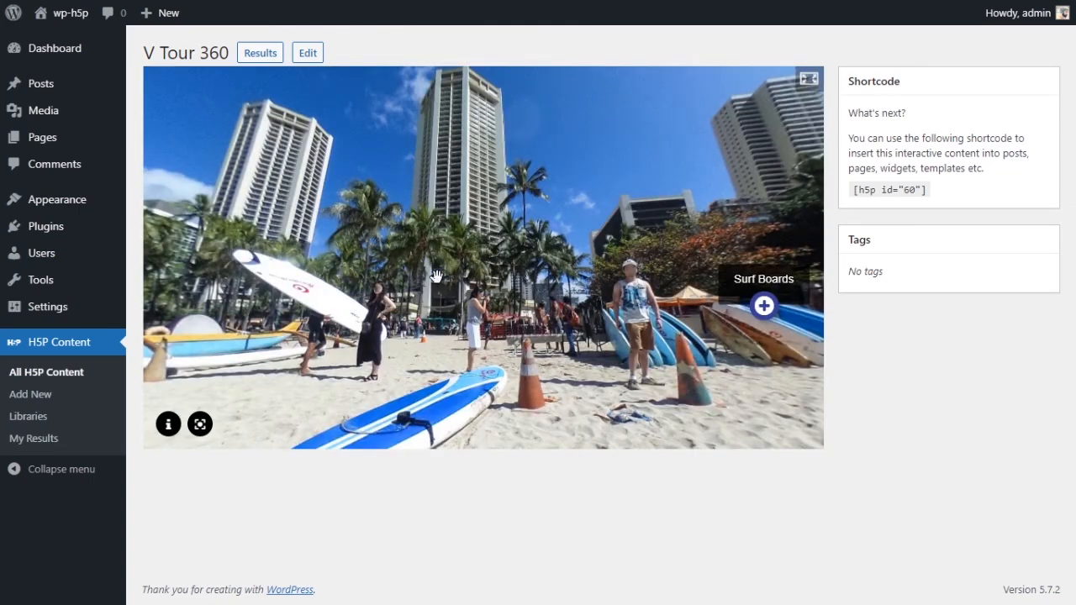
- Test the published scene links by following The Ocean hotspot, returning through Go to the beach, and looking around the beach
{"action": "left_click_drag", "start_coordinate": [576, 281], "coordinate": [137, 286]}
{"action": "left_click_drag", "start_coordinate": [404, 288], "coordinate": [147, 291]}
{"action": "left_click_drag", "start_coordinate": [673, 294], "coordinate": [275, 277]}
{"action": "left_click_drag", "start_coordinate": [522, 353], "coordinate": [506, 336]}
{"action": "left_click", "coordinate": [474, 287]}
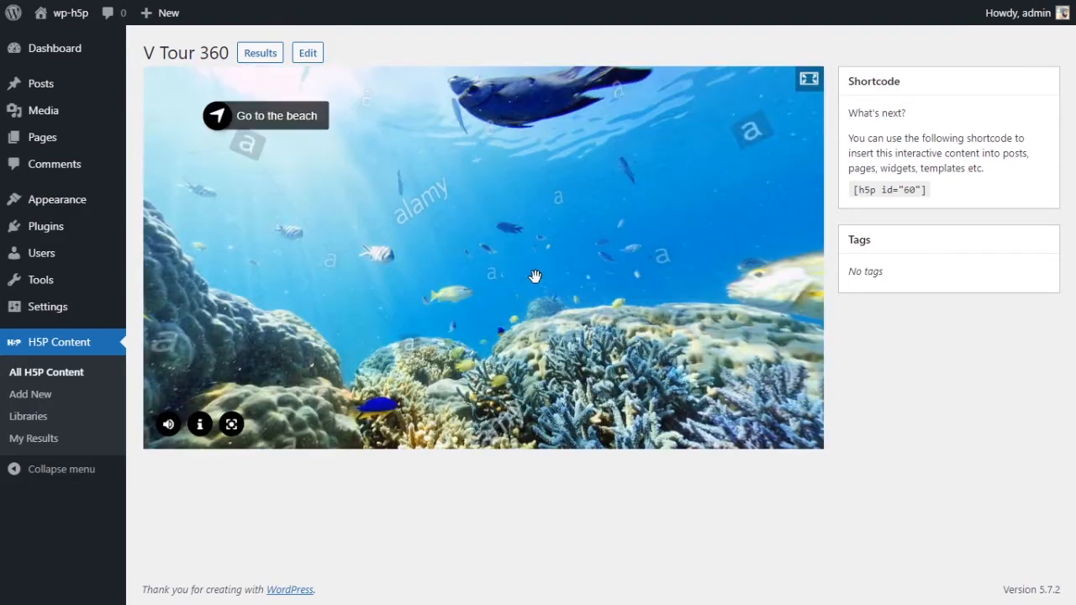
{"action": "left_click_drag", "start_coordinate": [502, 225], "coordinate": [341, 273]}
{"action": "left_click", "coordinate": [396, 164]}
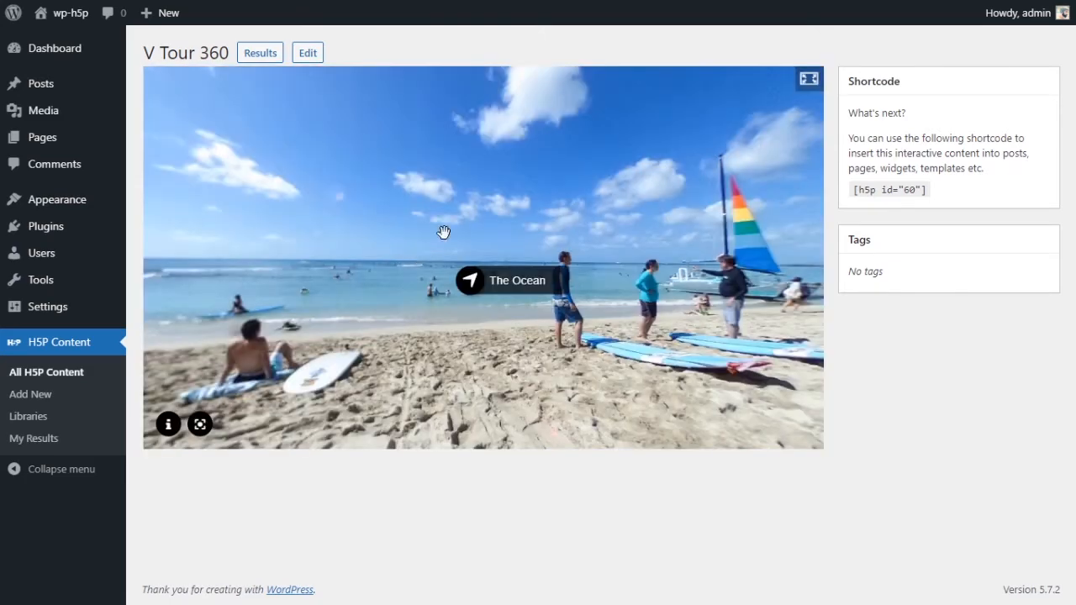
{"action": "left_click_drag", "start_coordinate": [376, 227], "coordinate": [417, 241]}
{"action": "left_click_drag", "start_coordinate": [321, 243], "coordinate": [624, 230]}
{"action": "left_click_drag", "start_coordinate": [269, 226], "coordinate": [546, 222]}
{"action": "left_click_drag", "start_coordinate": [235, 221], "coordinate": [572, 217]}
{"action": "left_click_drag", "start_coordinate": [349, 183], "coordinate": [291, 229]}
- Reopen the tour for editing and set up a beach-scene Go To Scene hotspot labelled "My room" leading to the My Room scene
{"action": "left_click", "coordinate": [305, 56]}
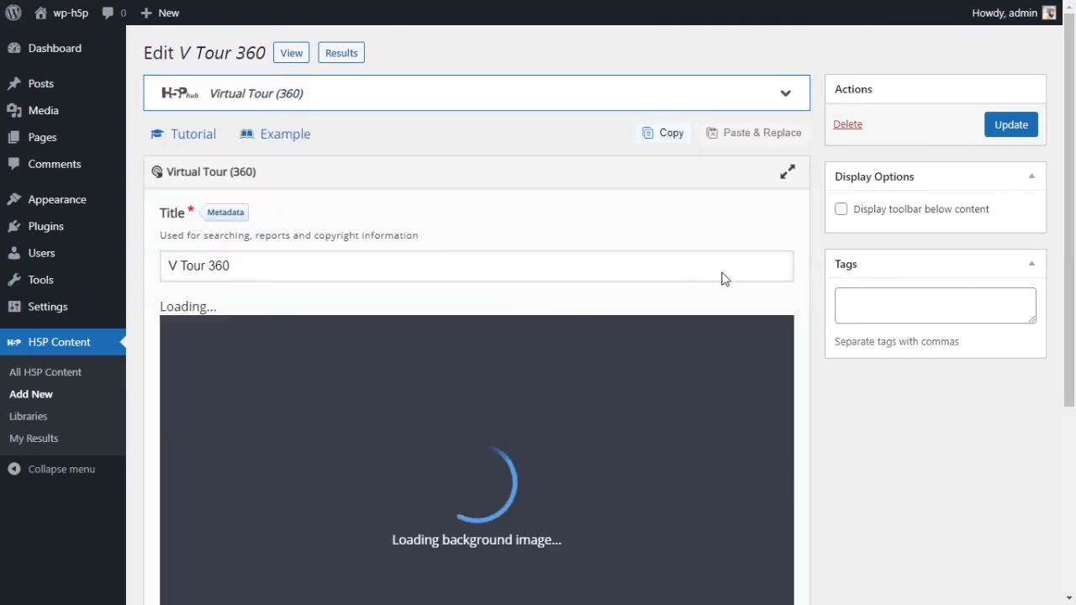
{"action": "scroll", "coordinate": [754, 312], "scroll_direction": "down", "scroll_amount": 3}
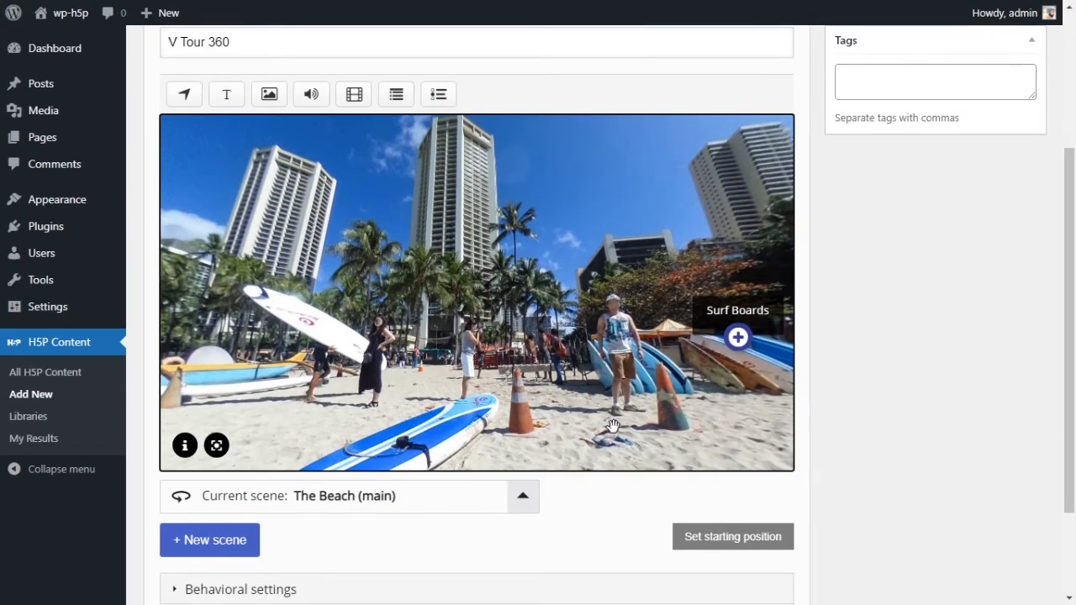
{"action": "left_click_drag", "start_coordinate": [635, 395], "coordinate": [477, 378]}
{"action": "left_click", "coordinate": [184, 95]}
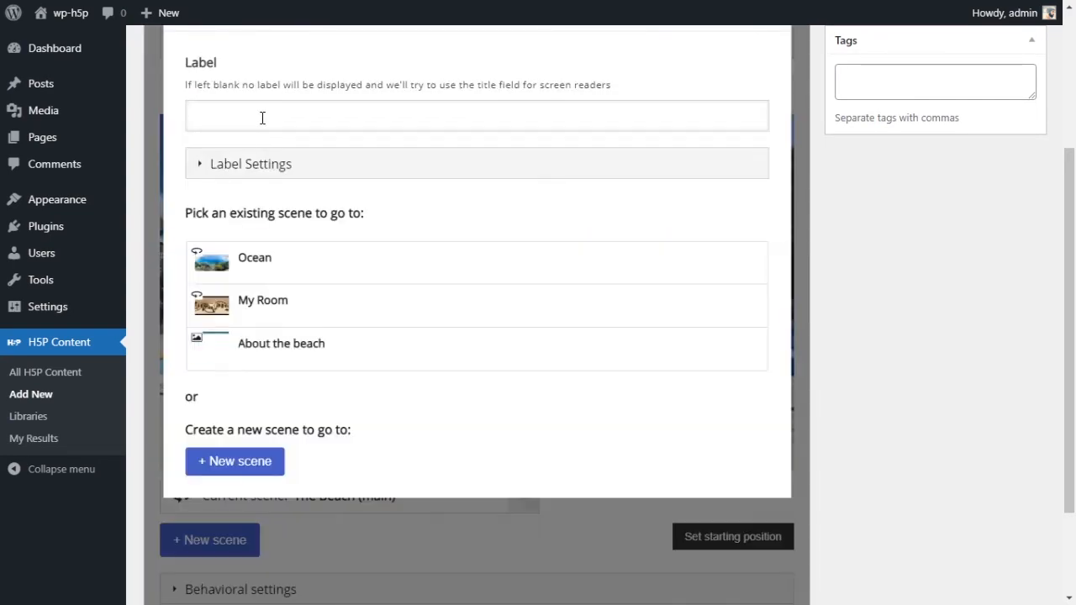
{"action": "left_click", "coordinate": [272, 119]}
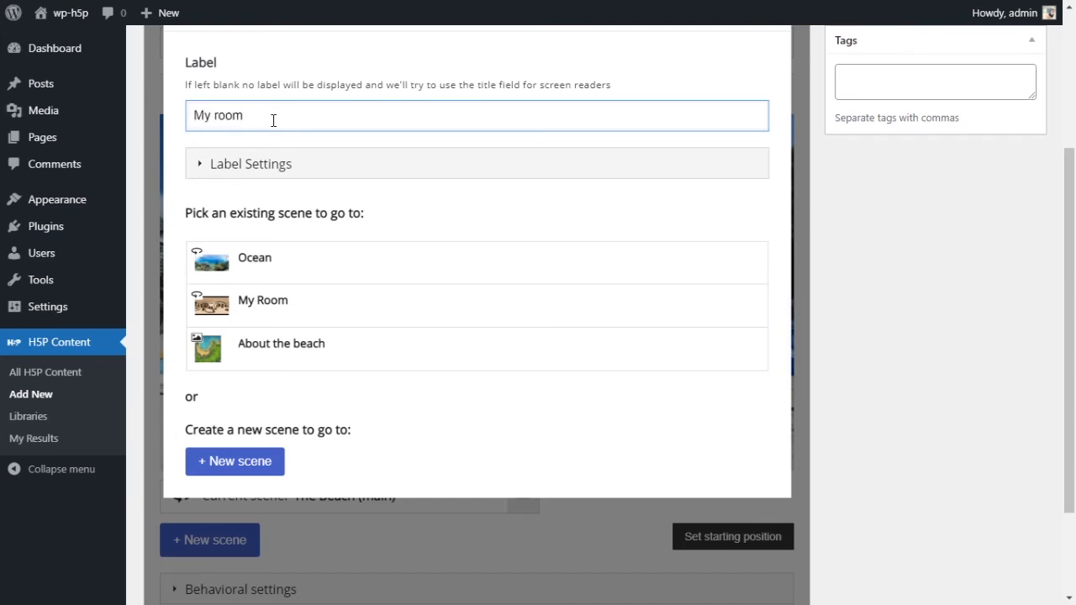
{"action": "left_click", "coordinate": [261, 308]}
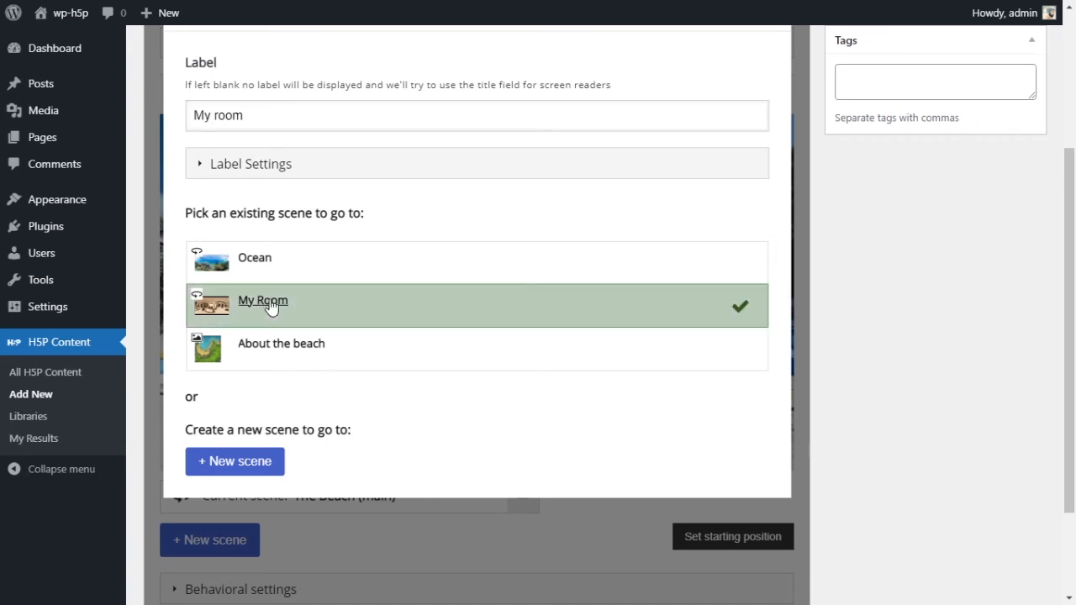
- Finish the My room hotspot and move it onto the tall building behind the white surfboard
{"action": "scroll", "coordinate": [580, 288], "scroll_direction": "up", "scroll_amount": 1}
{"action": "left_click", "coordinate": [762, 90]}
{"action": "left_click_drag", "start_coordinate": [477, 372], "coordinate": [257, 247]}
{"action": "left_click_drag", "start_coordinate": [588, 459], "coordinate": [592, 429]}
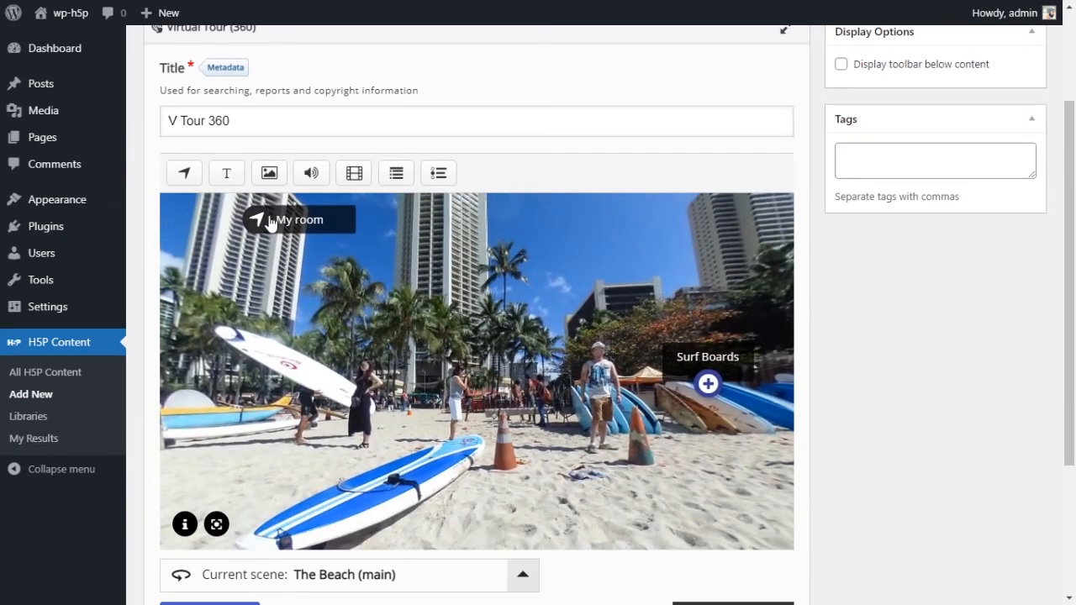
- Switch to the My Room scene and add a Go To Scene hotspot labelled "Go to the beach" leading to The Beach (main)
{"action": "left_click", "coordinate": [328, 580]}
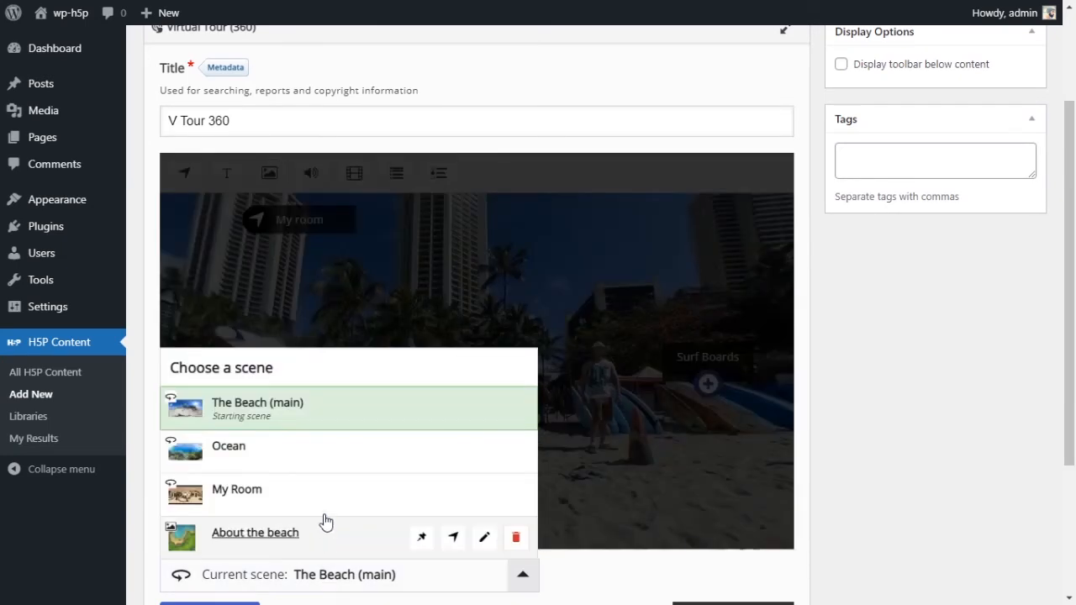
{"action": "left_click", "coordinate": [308, 503]}
{"action": "left_click_drag", "start_coordinate": [430, 419], "coordinate": [409, 305]}
{"action": "left_click_drag", "start_coordinate": [468, 335], "coordinate": [533, 353]}
{"action": "left_click", "coordinate": [187, 175]}
{"action": "left_click", "coordinate": [334, 201]}
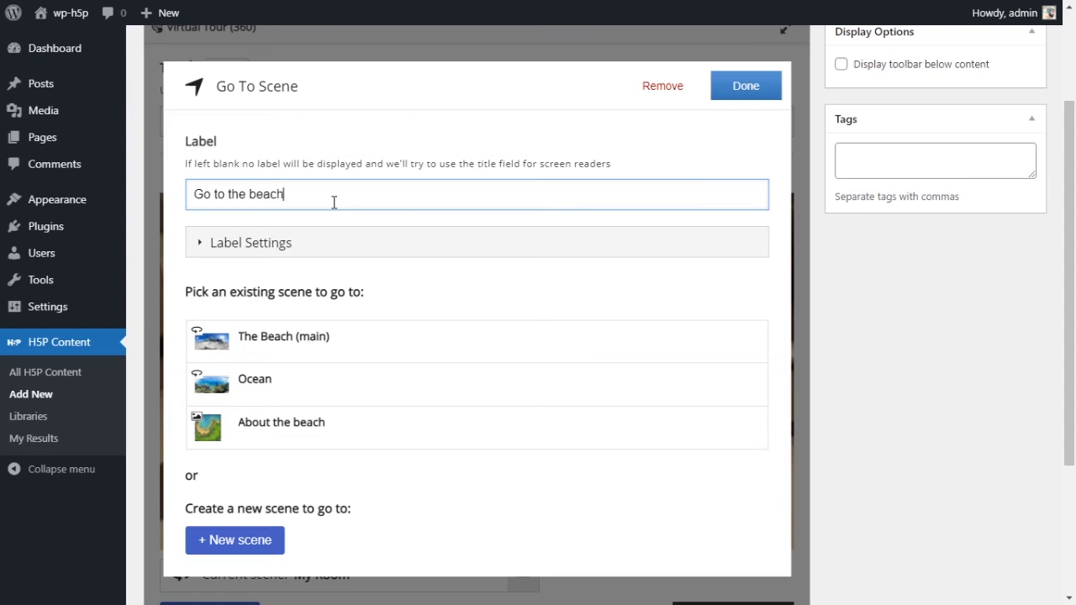
{"action": "type", "text": "Go to the beach"}
{"action": "left_click", "coordinate": [415, 341]}
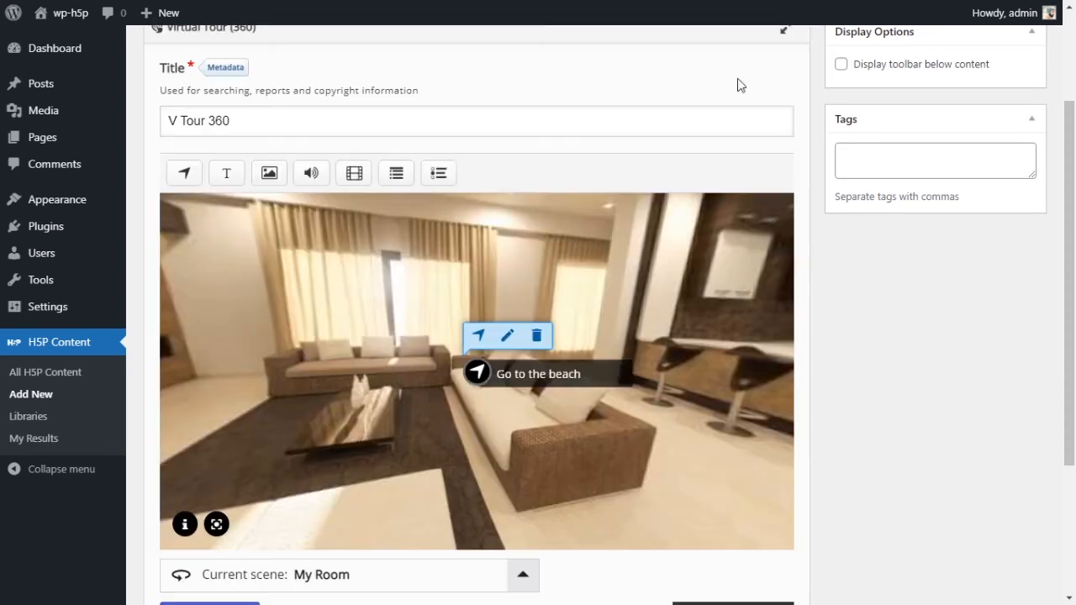
{"action": "left_click", "coordinate": [745, 86]}
- Move the Go to the beach hotspot onto the curtained window behind the sofa, and save the updated tour
{"action": "left_click_drag", "start_coordinate": [476, 371], "coordinate": [365, 302]}
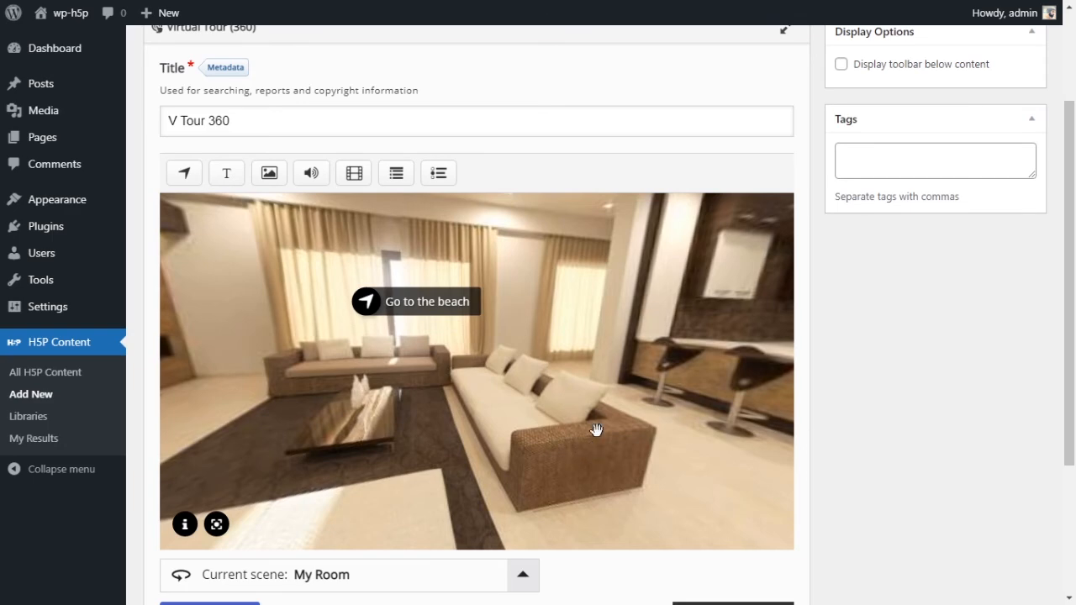
{"action": "left_click_drag", "start_coordinate": [608, 395], "coordinate": [591, 374]}
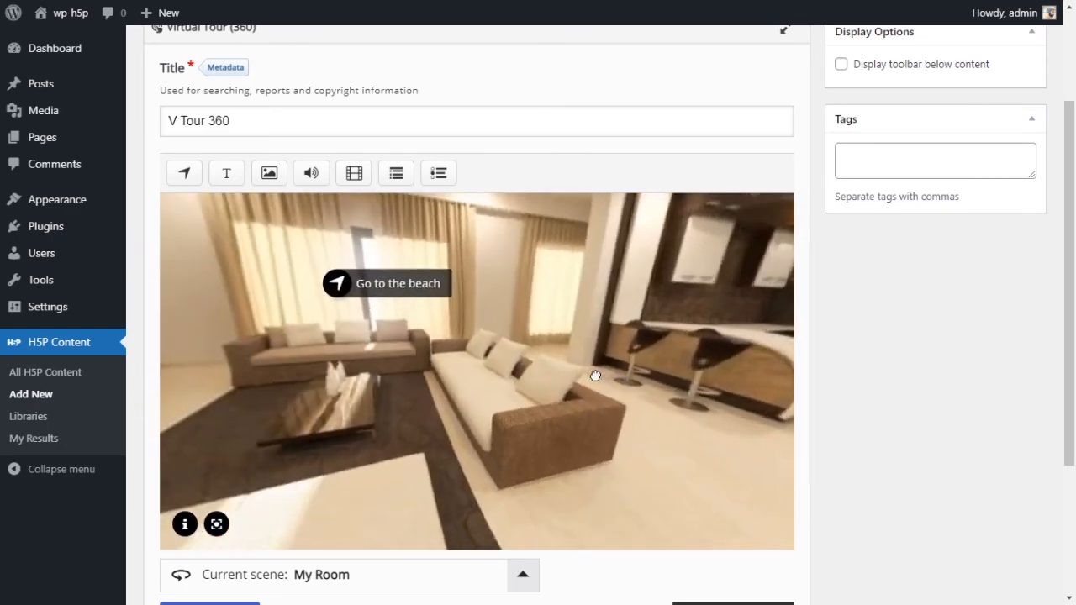
{"action": "left_click_drag", "start_coordinate": [242, 398], "coordinate": [266, 373]}
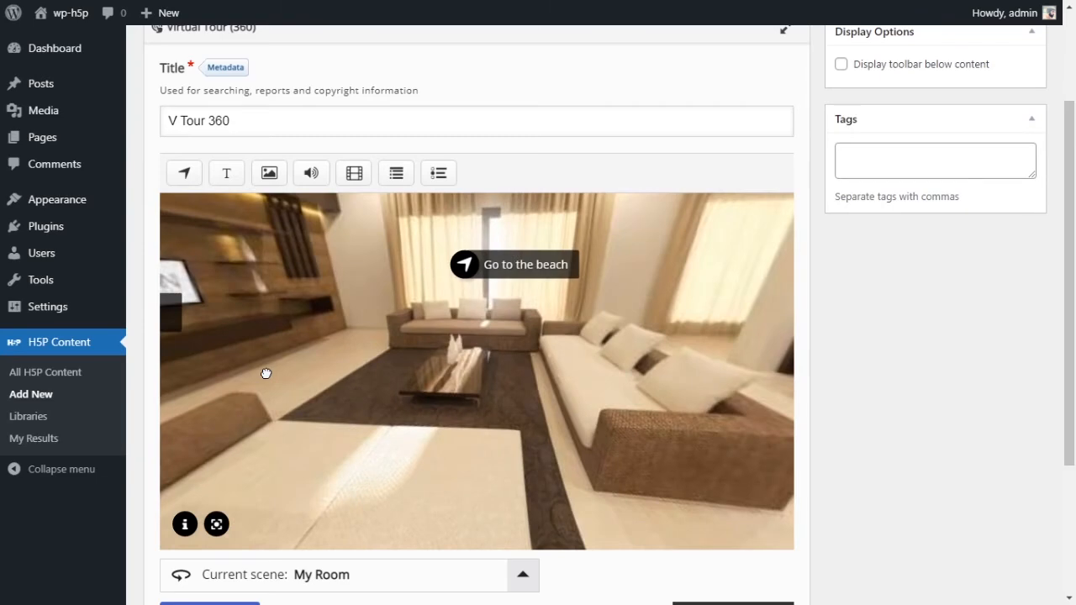
{"action": "scroll", "coordinate": [874, 235], "scroll_direction": "up", "scroll_amount": 3}
{"action": "left_click", "coordinate": [1025, 126]}
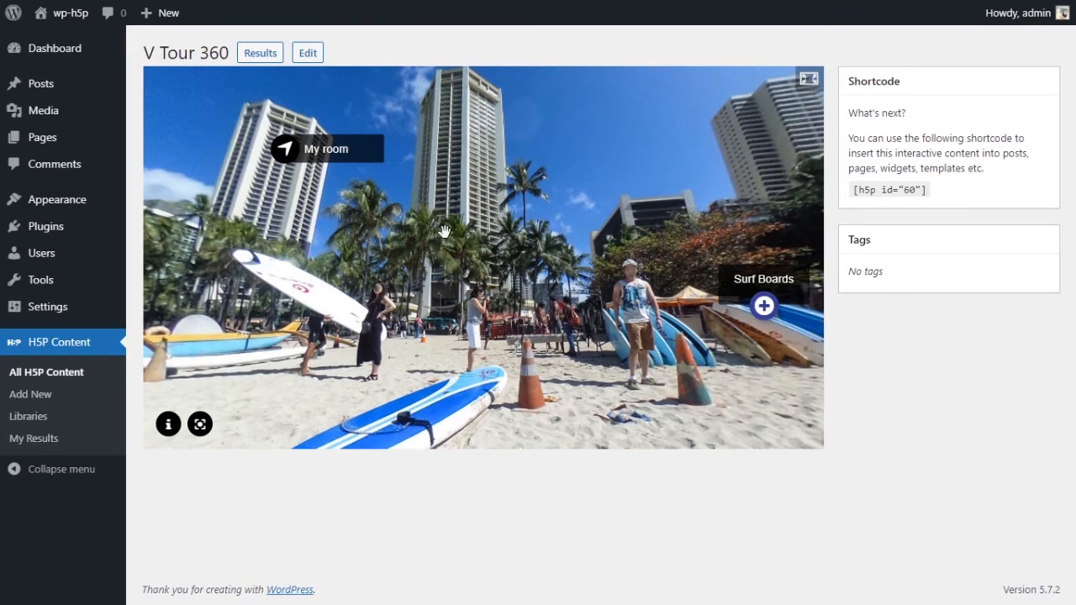
- Follow the My room hotspot in the published beach scene and return through the room's Go to the beach hotspot
{"action": "left_click_drag", "start_coordinate": [535, 263], "coordinate": [396, 236]}
{"action": "left_click", "coordinate": [296, 153]}
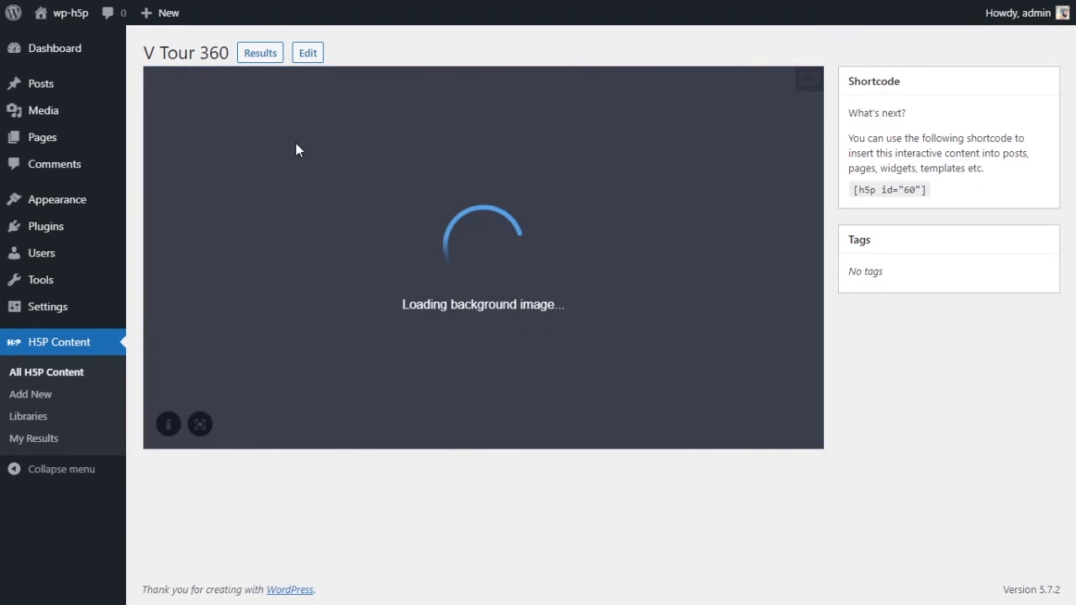
{"action": "left_click_drag", "start_coordinate": [487, 310], "coordinate": [545, 264]}
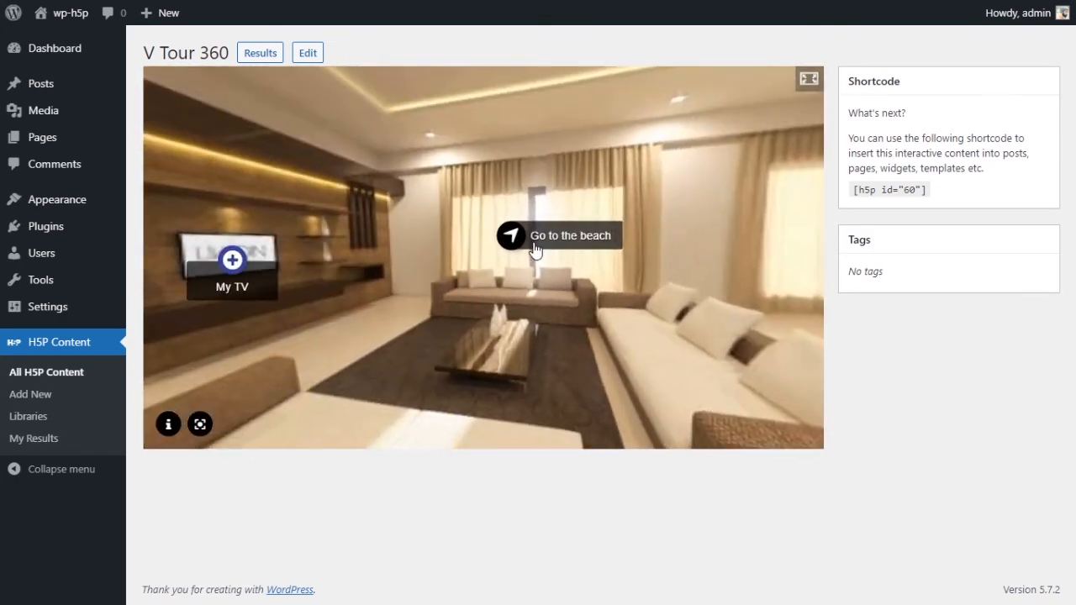
{"action": "left_click", "coordinate": [534, 244]}
- Follow The Ocean hotspot from the beach scene and return through the Ocean scene's Go to the beach hotspot
{"action": "left_click_drag", "start_coordinate": [614, 208], "coordinate": [120, 209]}
{"action": "left_click", "coordinate": [491, 286]}
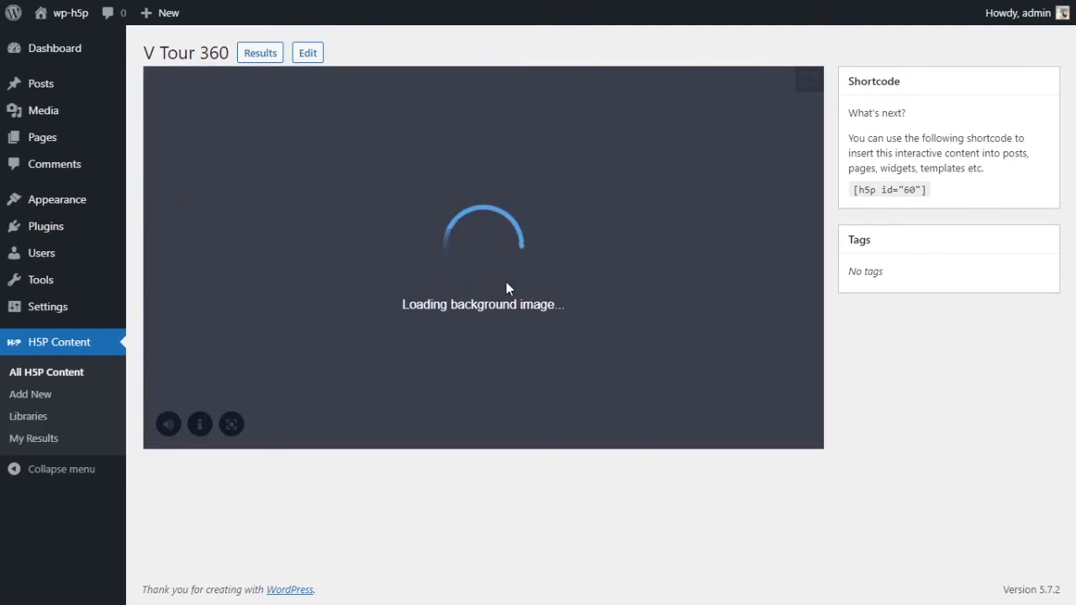
{"action": "left_click_drag", "start_coordinate": [338, 228], "coordinate": [270, 128]}
{"action": "left_click", "coordinate": [239, 105]}
- Find the My room hotspot in the beach scene again, follow it, and look around the room towards the kitchen and door
{"action": "left_click_drag", "start_coordinate": [391, 228], "coordinate": [624, 206]}
{"action": "left_click_drag", "start_coordinate": [277, 223], "coordinate": [548, 211]}
{"action": "left_click_drag", "start_coordinate": [316, 223], "coordinate": [611, 314]}
{"action": "left_click", "coordinate": [579, 157]}
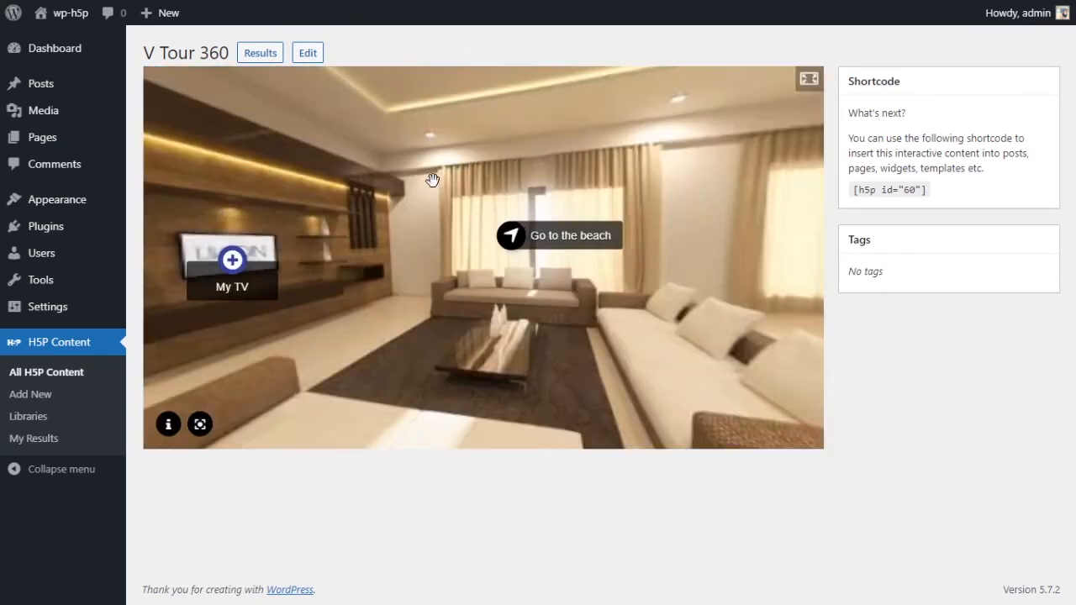
{"action": "left_click_drag", "start_coordinate": [648, 311], "coordinate": [206, 279]}
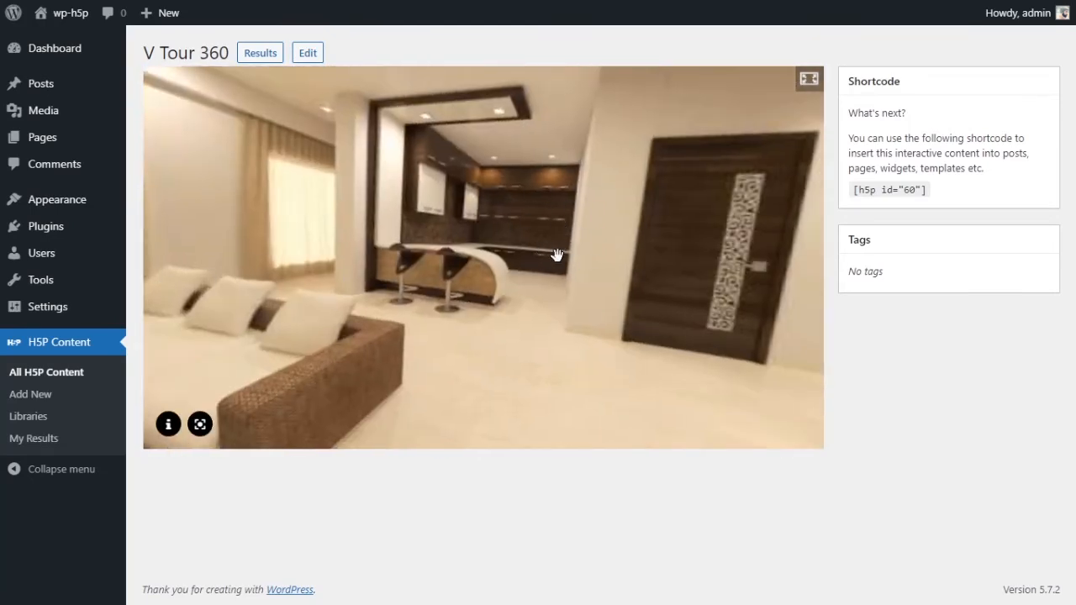
- Reopen the V Tour 360 content for editing and switch to the My Room scene
{"action": "left_click", "coordinate": [307, 53]}
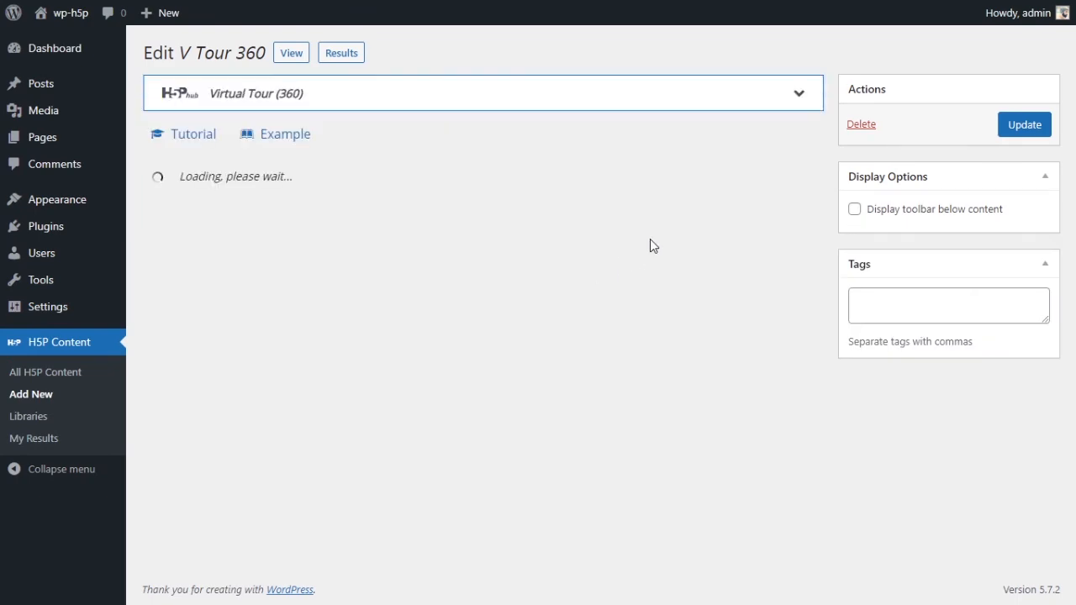
{"action": "scroll", "coordinate": [649, 239], "scroll_direction": "down", "scroll_amount": 3}
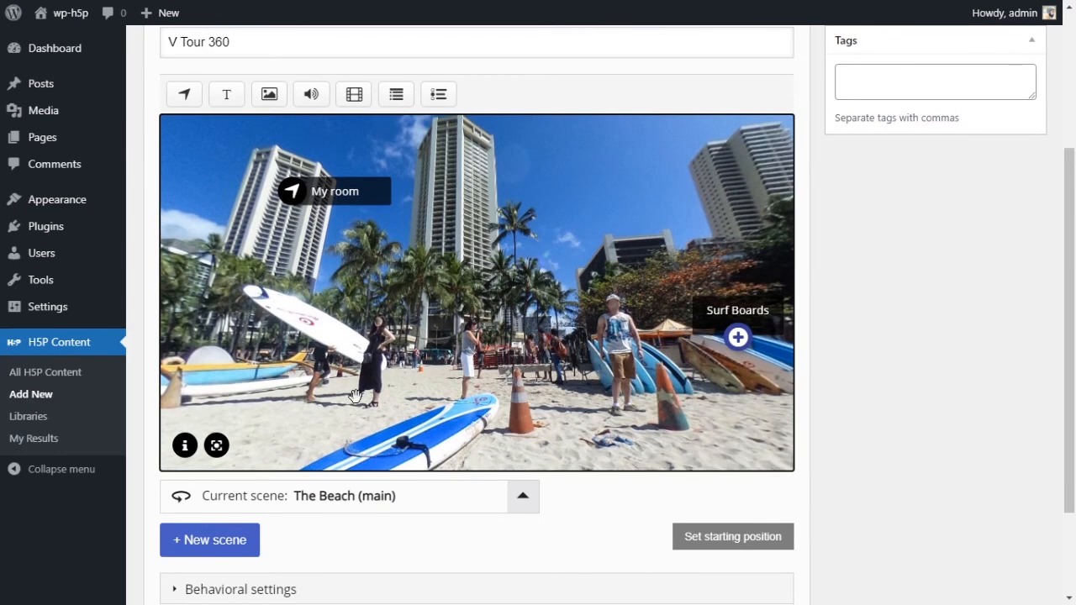
{"action": "left_click", "coordinate": [377, 500]}
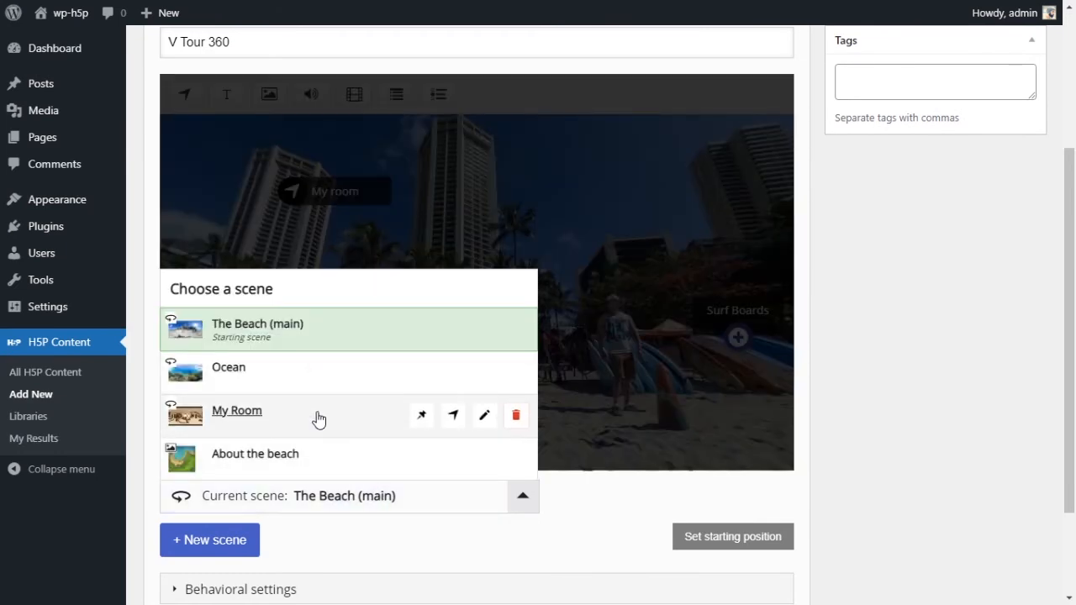
{"action": "left_click", "coordinate": [314, 417]}
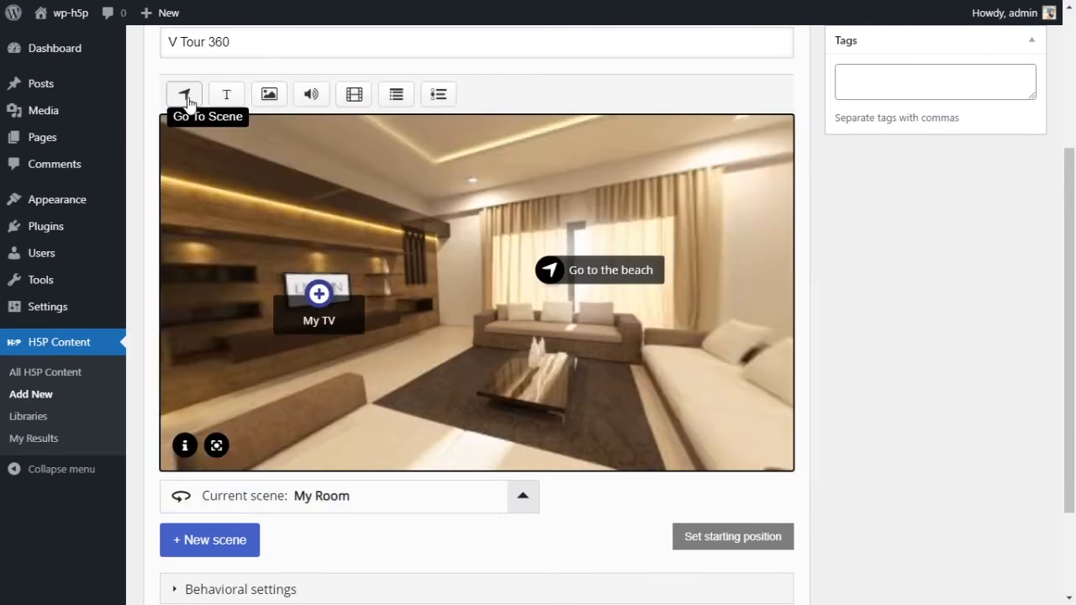
{"action": "left_click", "coordinate": [185, 95]}
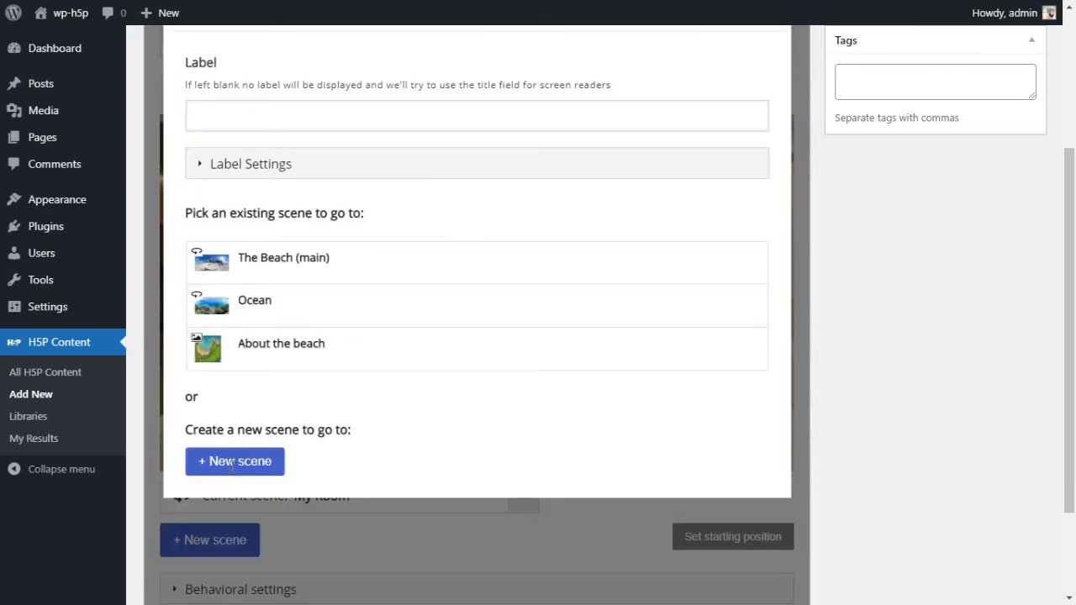
{"action": "left_click", "coordinate": [234, 462]}
{"action": "scroll", "coordinate": [381, 379], "scroll_direction": "down", "scroll_amount": 2}
{"action": "scroll", "coordinate": [382, 379], "scroll_direction": "up", "scroll_amount": 2}
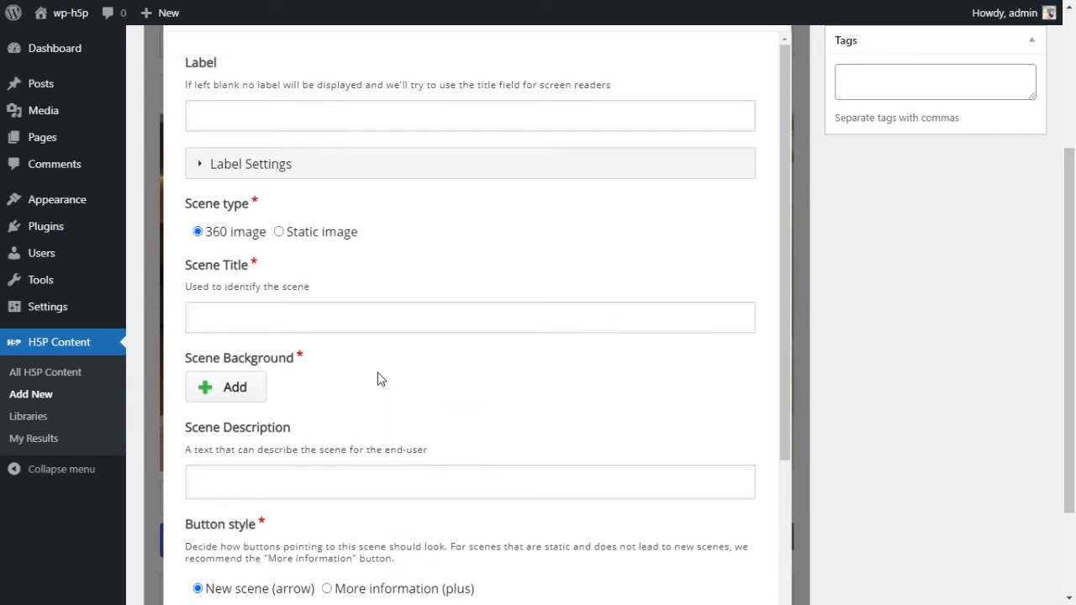
{"action": "scroll", "coordinate": [412, 297], "scroll_direction": "up", "scroll_amount": 3}
{"action": "scroll", "coordinate": [597, 342], "scroll_direction": "down", "scroll_amount": 1}
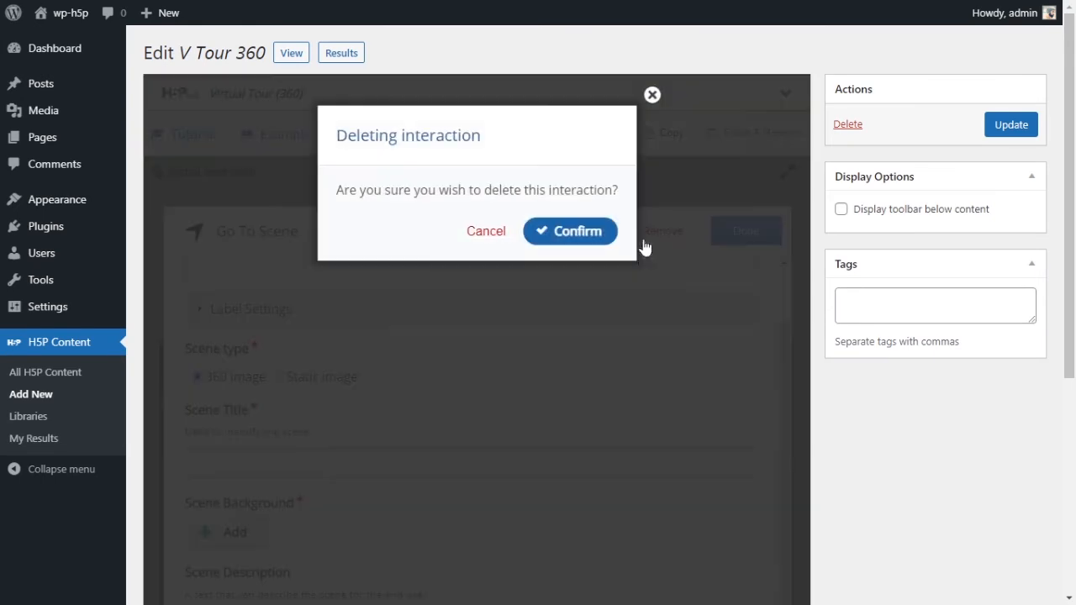
{"action": "left_click", "coordinate": [581, 239]}
- Look around the My Room scene in the editor, examining the doors, the kitchen and the Go to the beach hotspot
{"action": "left_click_drag", "start_coordinate": [353, 362], "coordinate": [596, 434]}
{"action": "left_click_drag", "start_coordinate": [565, 468], "coordinate": [661, 493]}
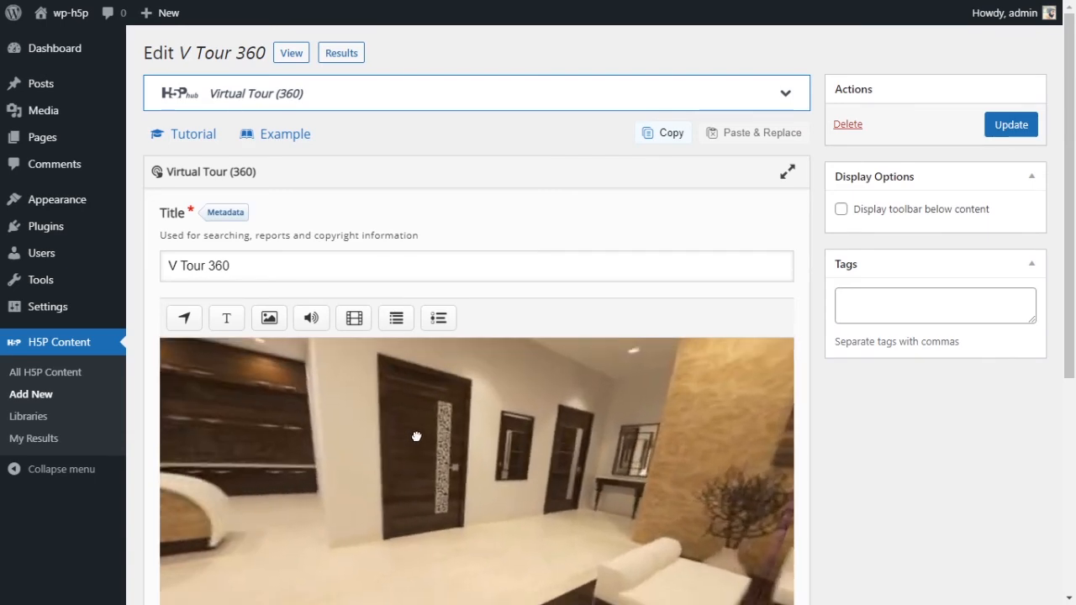
{"action": "scroll", "coordinate": [417, 322], "scroll_direction": "down", "scroll_amount": 2}
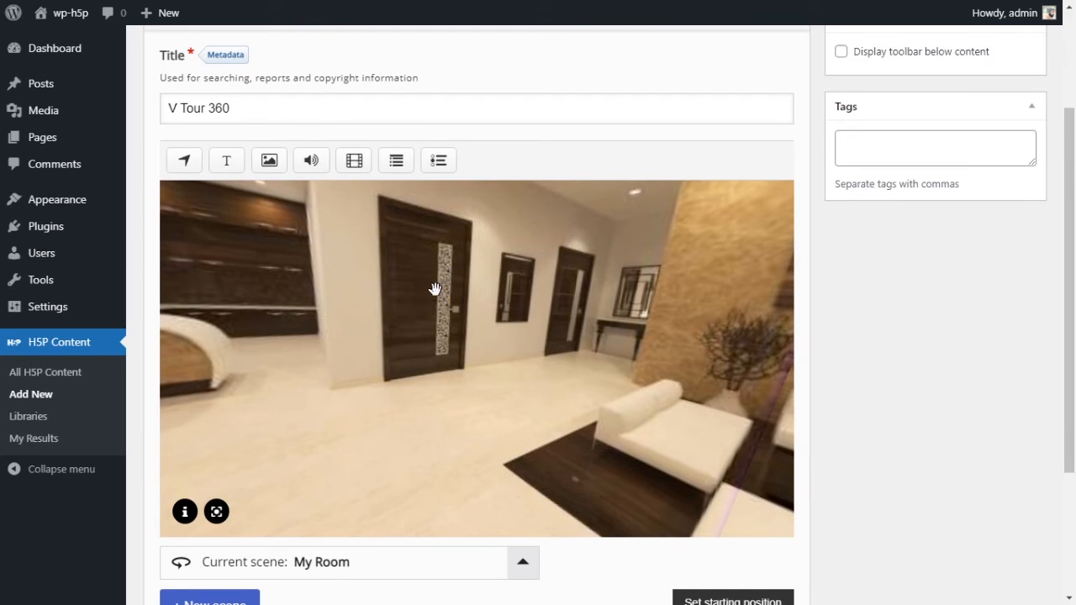
{"action": "left_click_drag", "start_coordinate": [340, 350], "coordinate": [399, 454]}
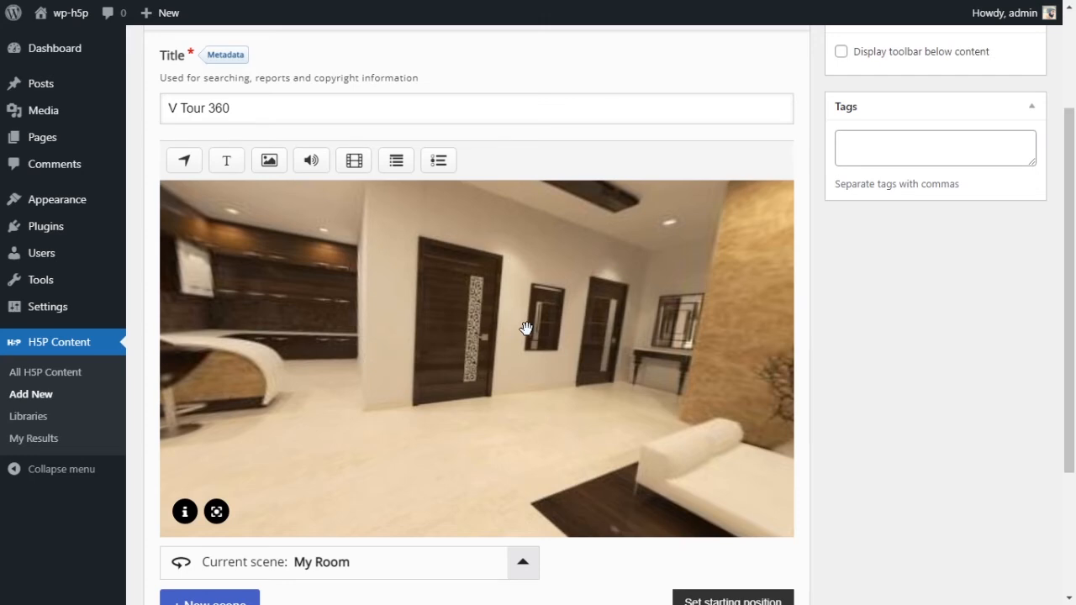
{"action": "left_click_drag", "start_coordinate": [365, 360], "coordinate": [637, 353]}
{"action": "left_click_drag", "start_coordinate": [342, 356], "coordinate": [502, 347]}
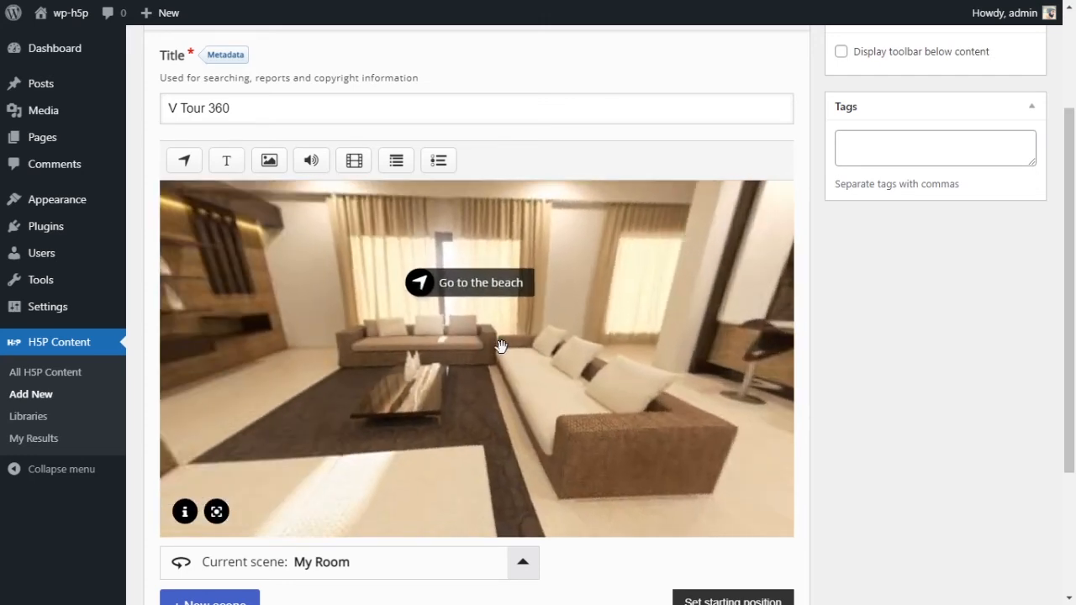
{"action": "left_click", "coordinate": [472, 278]}
{"action": "left_click", "coordinate": [609, 253]}
{"action": "left_click_drag", "start_coordinate": [384, 353], "coordinate": [333, 350]}
- In The Beach (main) scene, add a Go To Scene hotspot labelled "This beach (click last)" that leads to About the beach
{"action": "scroll", "coordinate": [711, 358], "scroll_direction": "down", "scroll_amount": 3}
{"action": "left_click", "coordinate": [340, 414]}
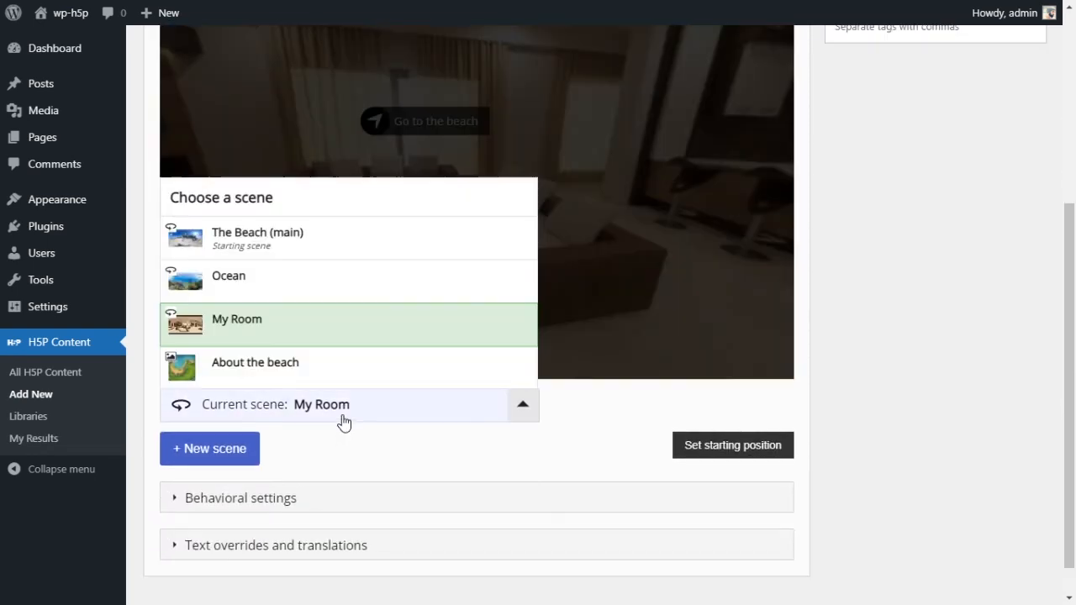
{"action": "left_click", "coordinate": [305, 246]}
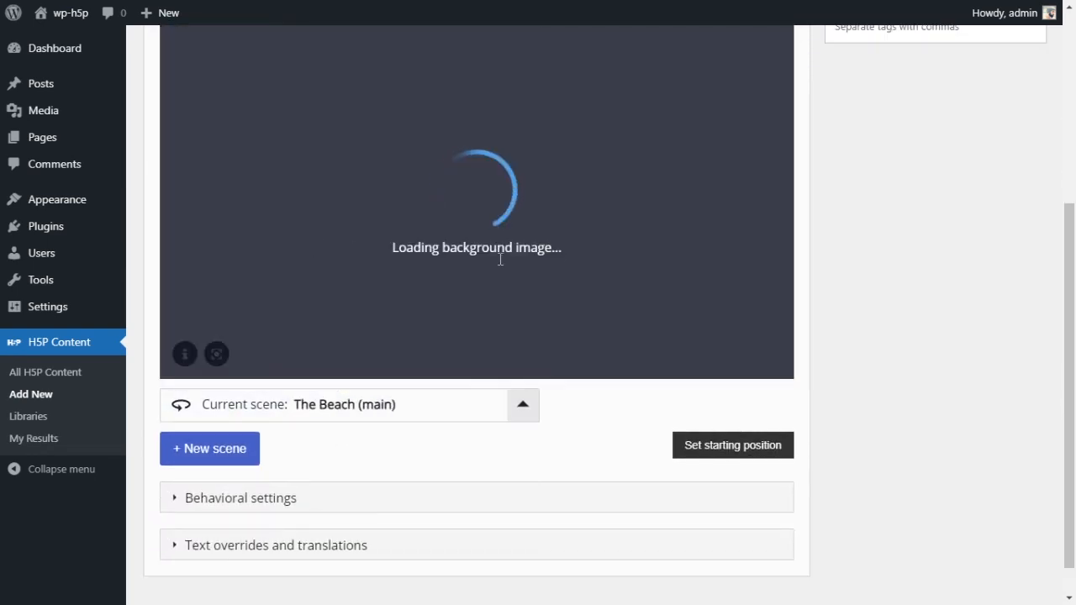
{"action": "scroll", "coordinate": [861, 290], "scroll_direction": "up", "scroll_amount": 1}
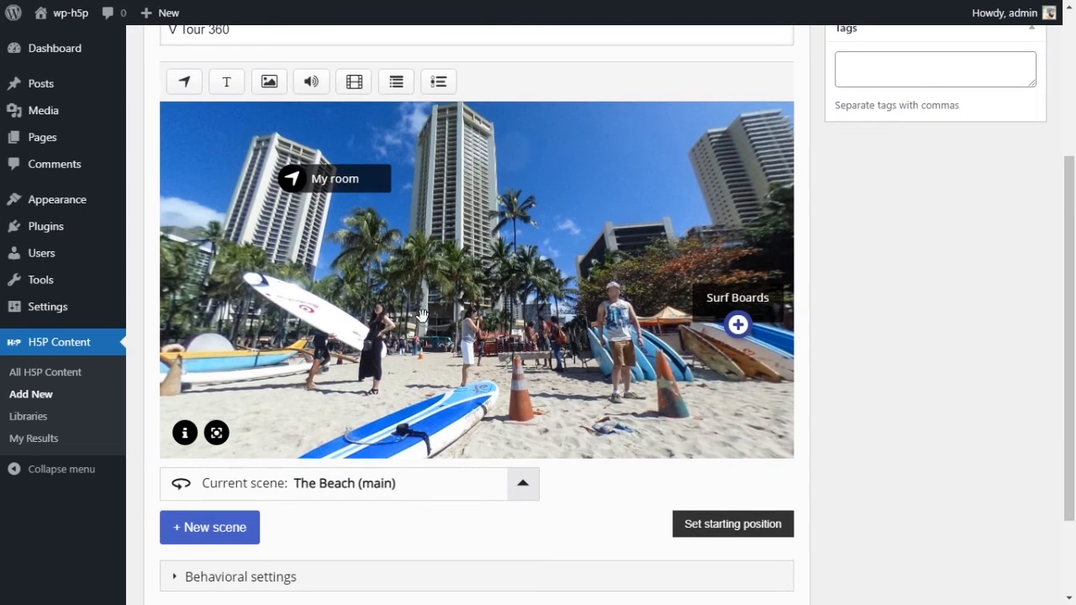
{"action": "left_click", "coordinate": [198, 90]}
{"action": "left_click", "coordinate": [302, 104]}
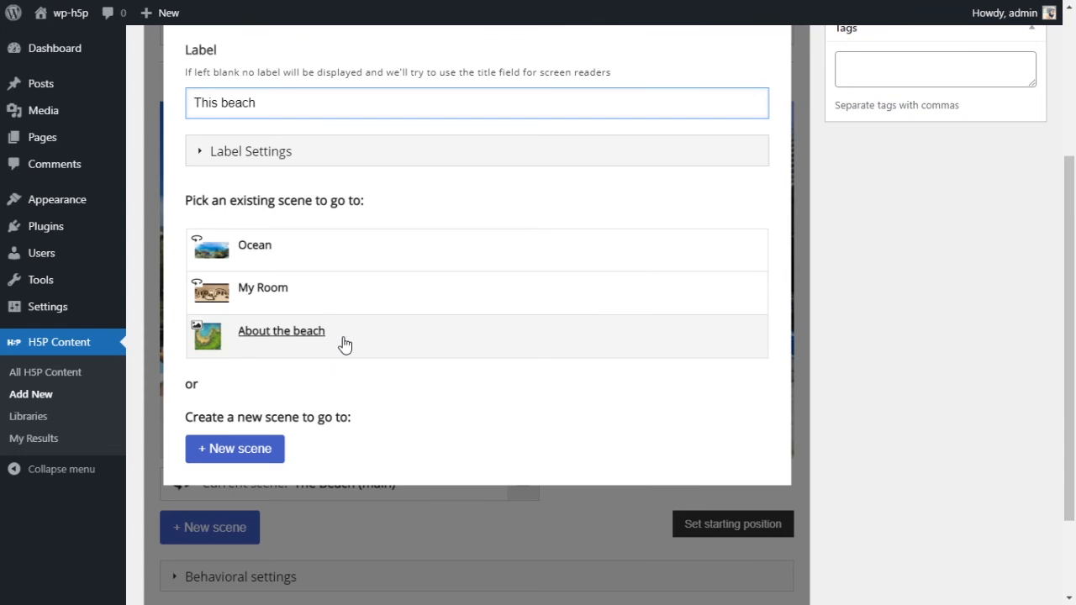
{"action": "left_click", "coordinate": [274, 342]}
{"action": "scroll", "coordinate": [614, 352], "scroll_direction": "up", "scroll_amount": 2}
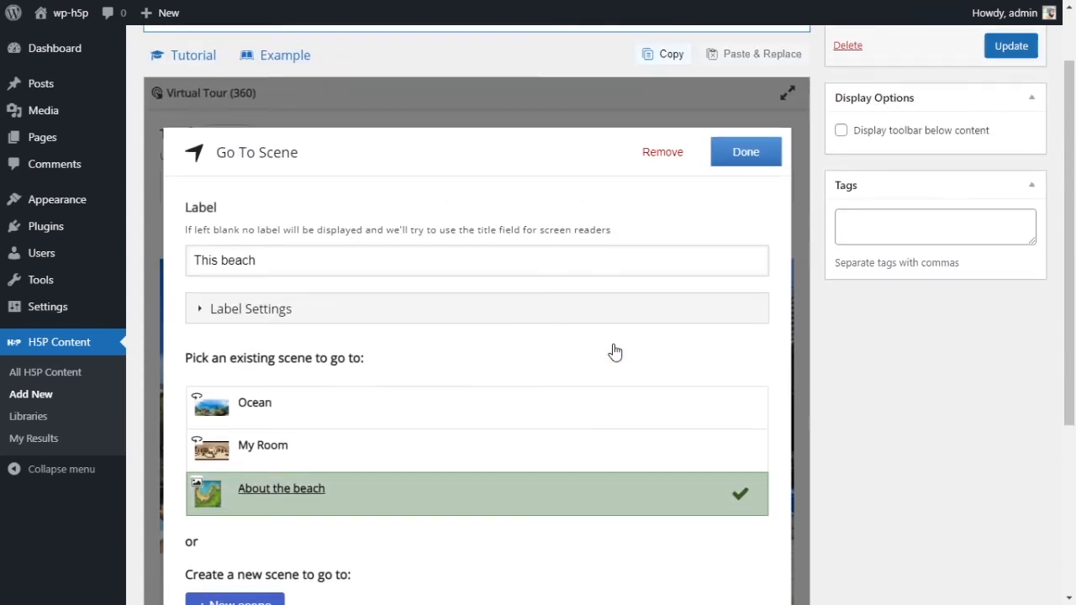
{"action": "scroll", "coordinate": [615, 351], "scroll_direction": "down", "scroll_amount": 1}
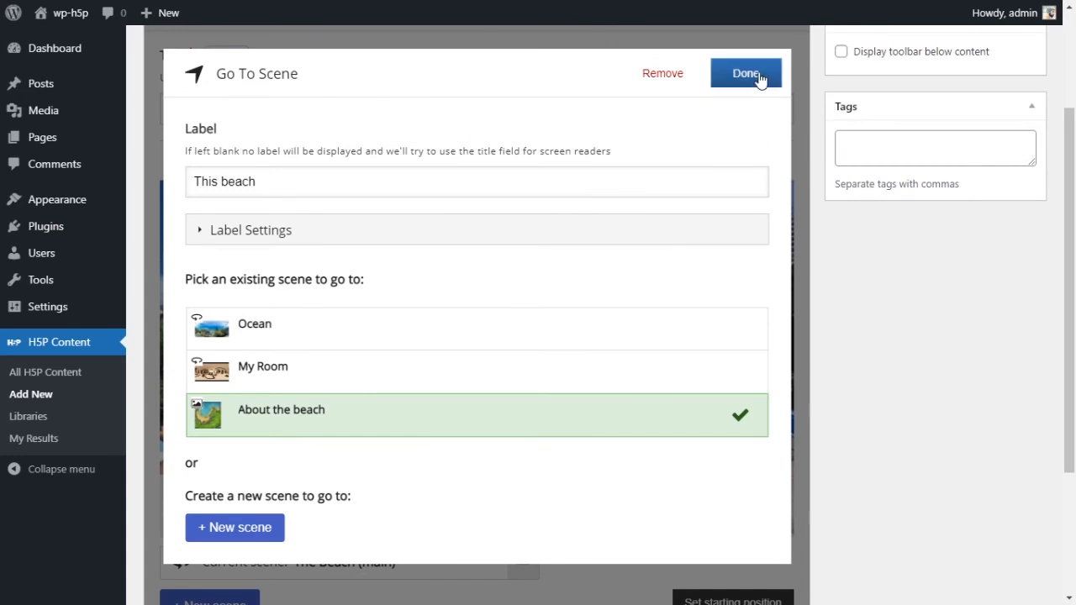
{"action": "left_click", "coordinate": [316, 179]}
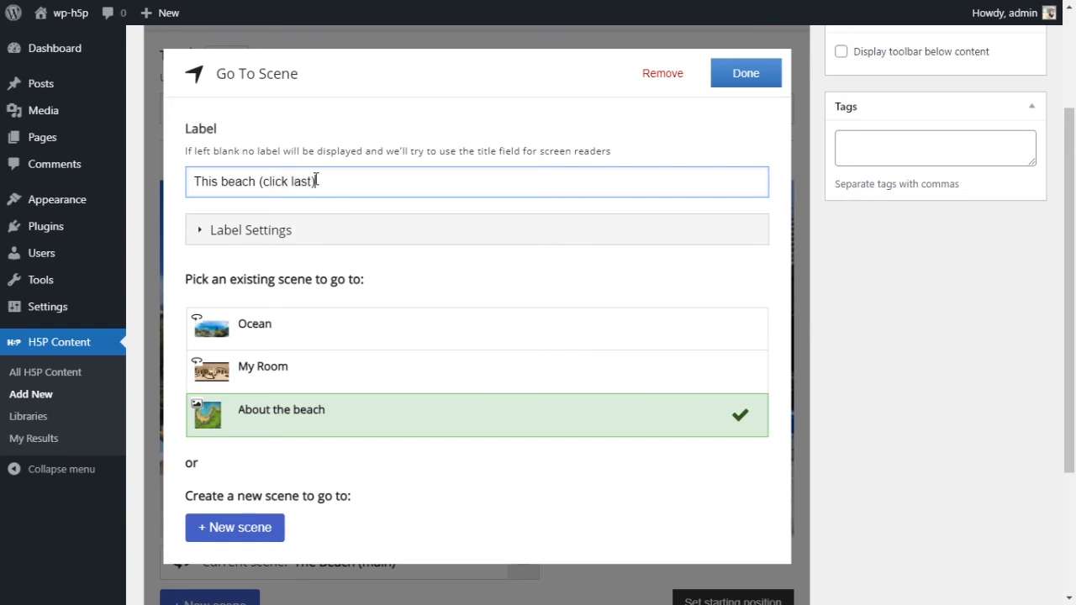
{"action": "left_click", "coordinate": [746, 74]}
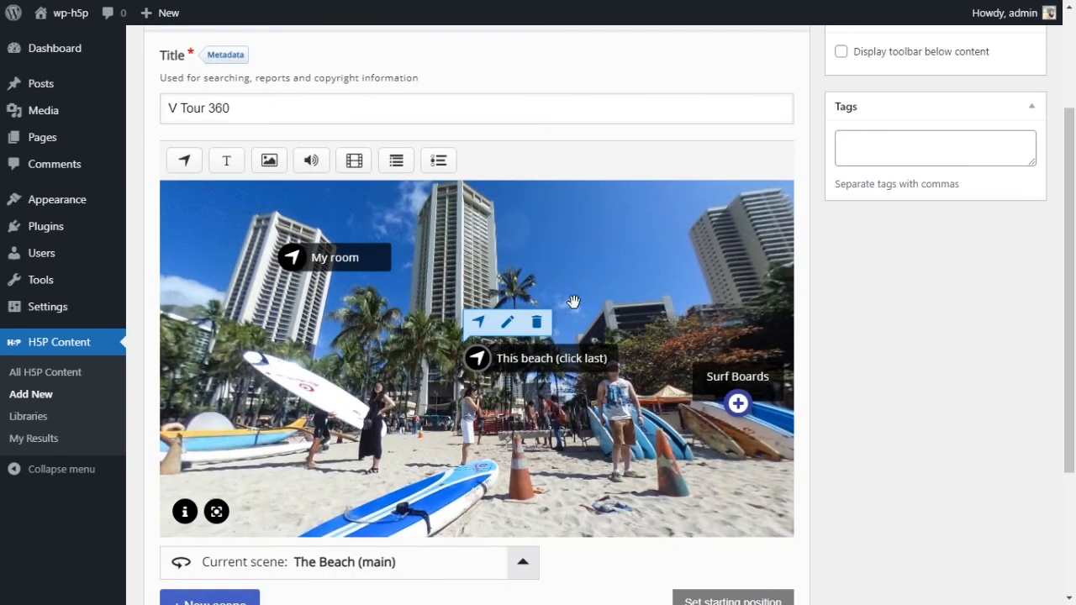
- Move the This beach (click last) hotspot onto the open sand near the sailboat and check its placement from the scene's starting view
{"action": "left_click_drag", "start_coordinate": [534, 265], "coordinate": [176, 418]}
{"action": "left_click_drag", "start_coordinate": [403, 314], "coordinate": [649, 236]}
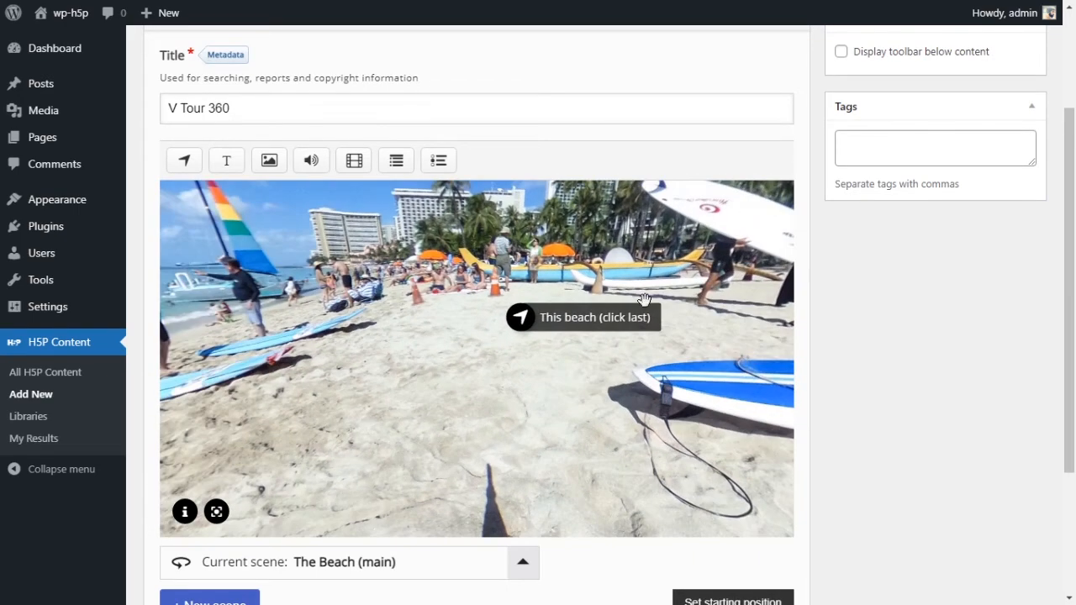
{"action": "left_click_drag", "start_coordinate": [521, 314], "coordinate": [430, 372]}
{"action": "left_click_drag", "start_coordinate": [462, 306], "coordinate": [476, 375]}
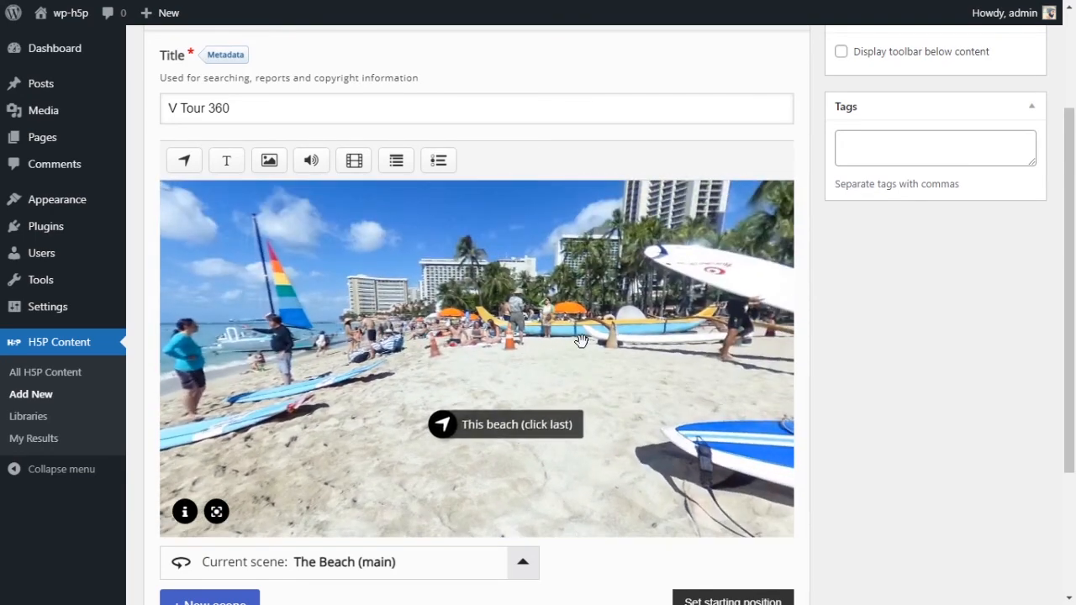
{"action": "left_click", "coordinate": [216, 512]}
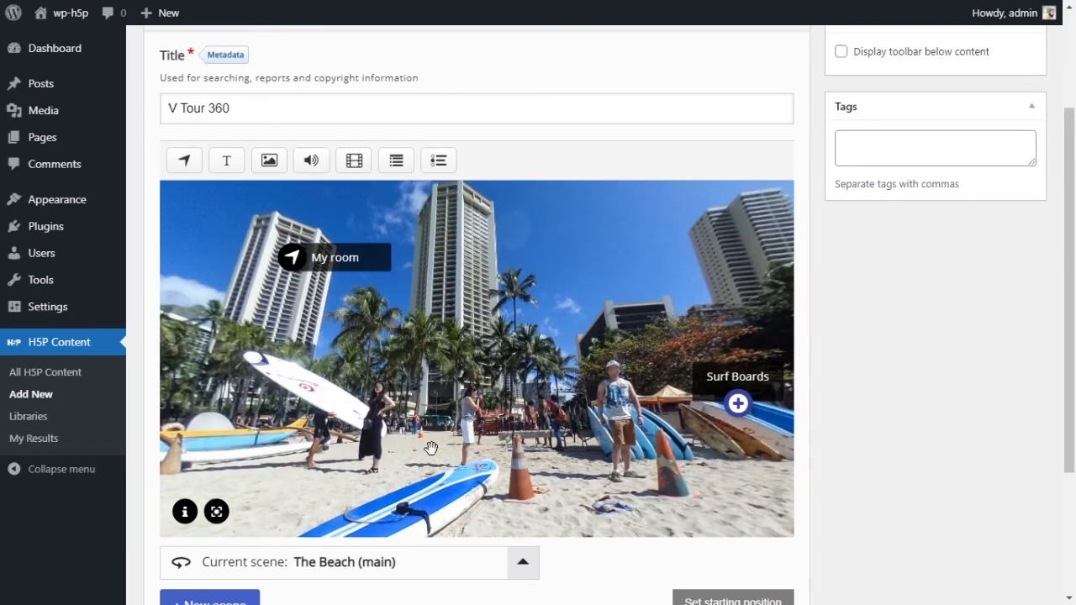
{"action": "left_click_drag", "start_coordinate": [331, 411], "coordinate": [600, 312]}
{"action": "left_click_drag", "start_coordinate": [441, 385], "coordinate": [585, 273]}
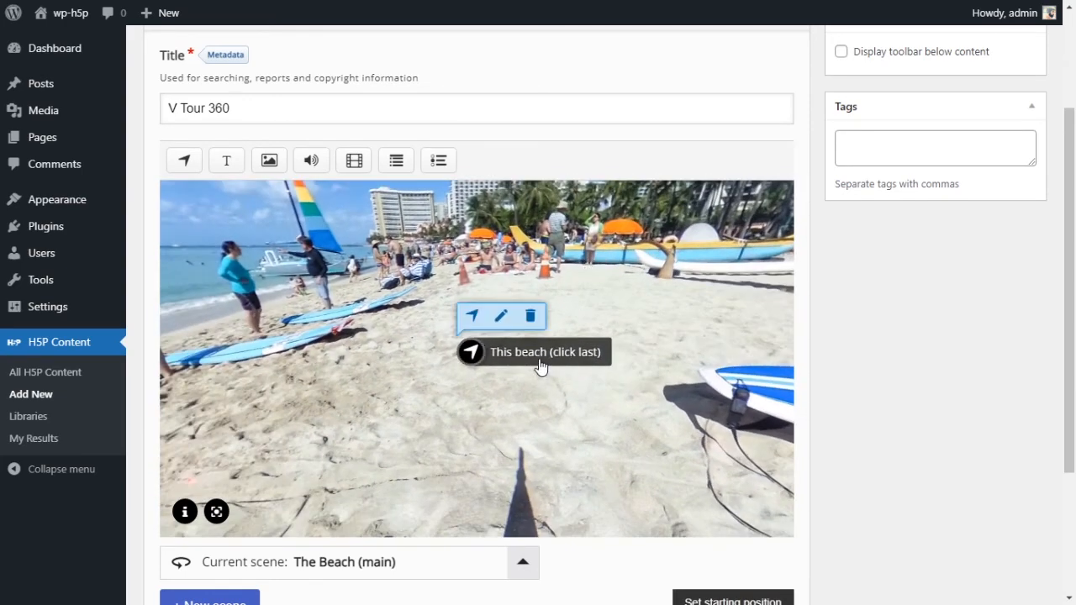
- Check the hotspots in the About the beach scene and save the updated tour
{"action": "scroll", "coordinate": [538, 407], "scroll_direction": "down", "scroll_amount": 1}
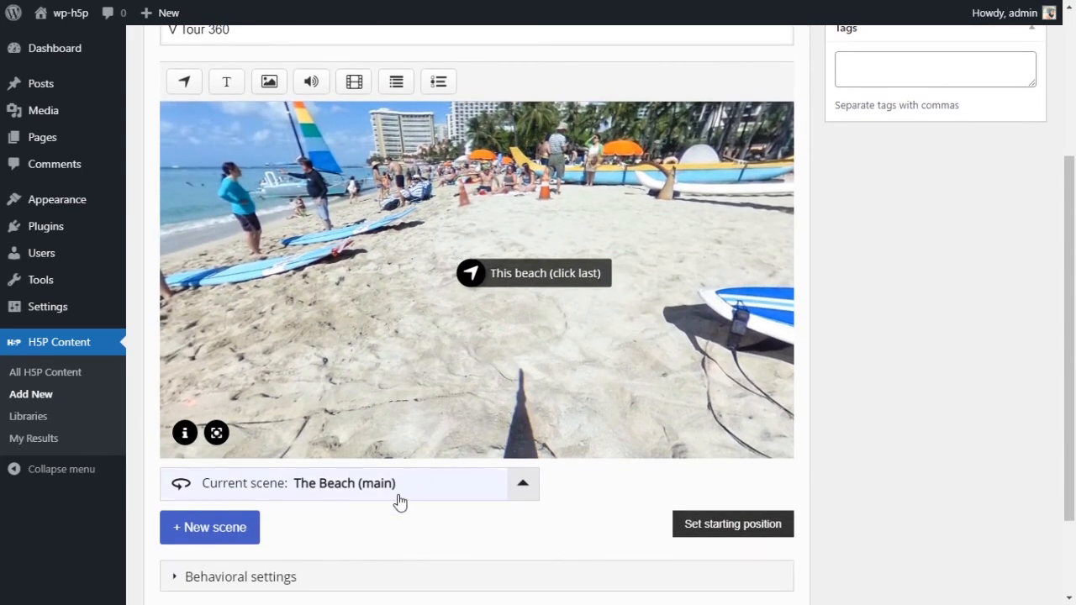
{"action": "left_click", "coordinate": [398, 492]}
{"action": "left_click", "coordinate": [281, 453]}
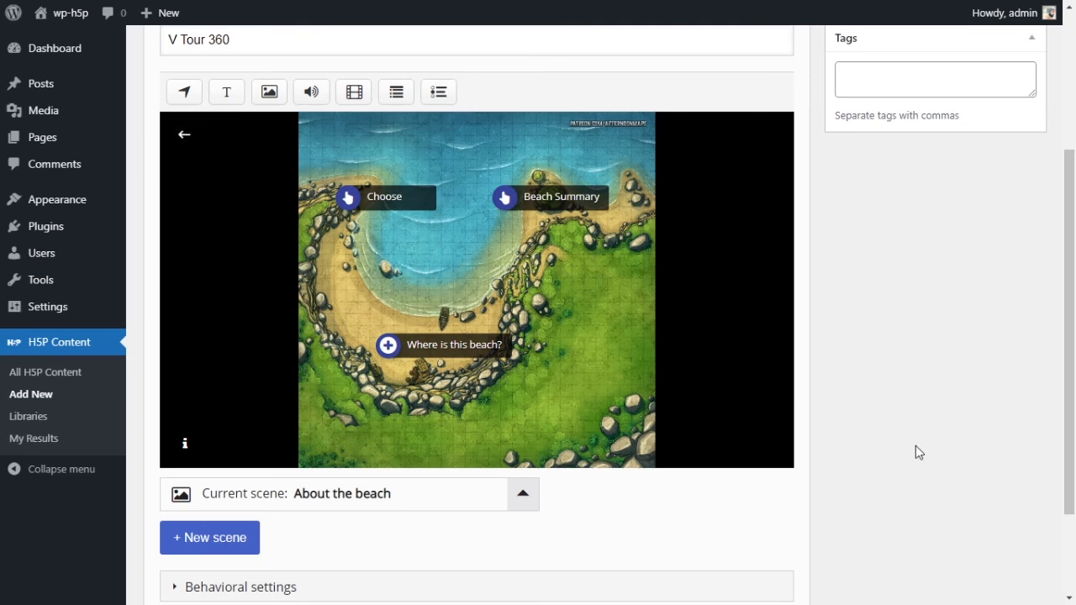
{"action": "scroll", "coordinate": [915, 447], "scroll_direction": "up", "scroll_amount": 3}
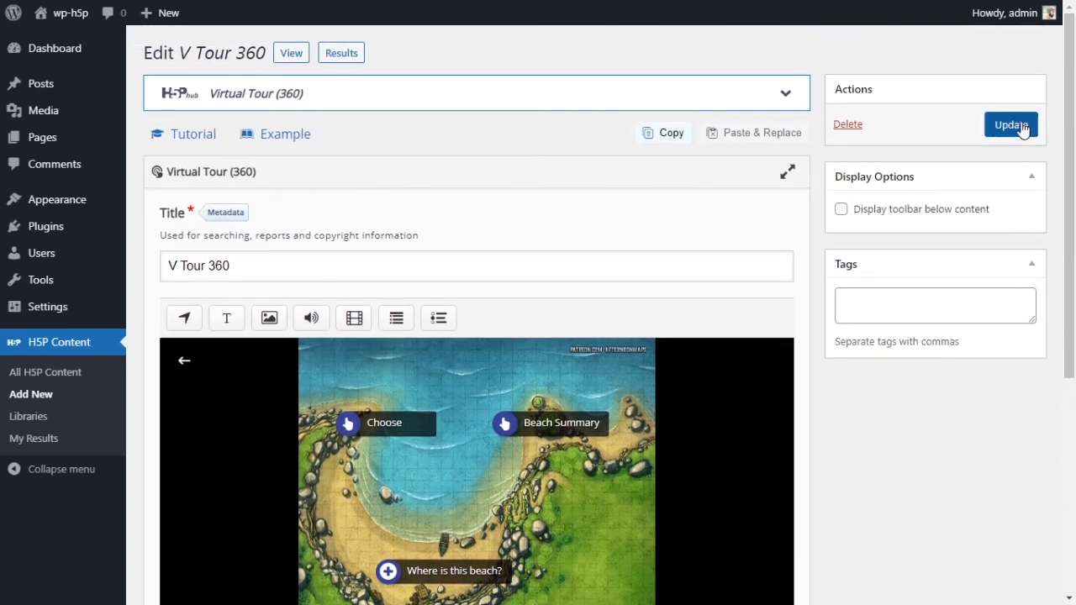
{"action": "left_click", "coordinate": [1013, 126]}
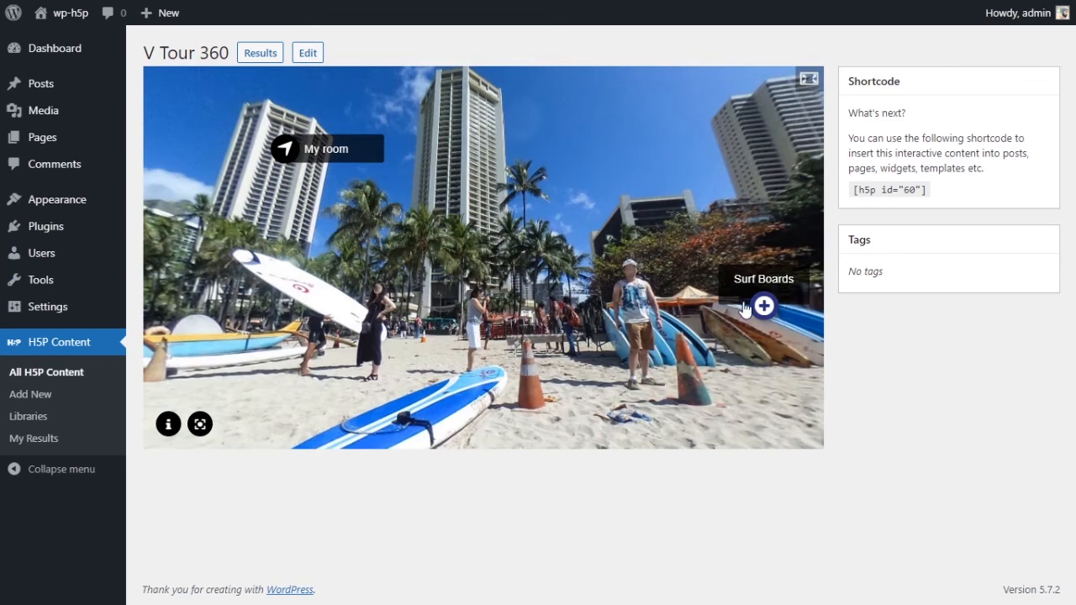
- Open the Surf Boards hotspot's picture in the published beach scene and close it again
{"action": "left_click_drag", "start_coordinate": [399, 293], "coordinate": [308, 228]}
{"action": "left_click", "coordinate": [585, 258]}
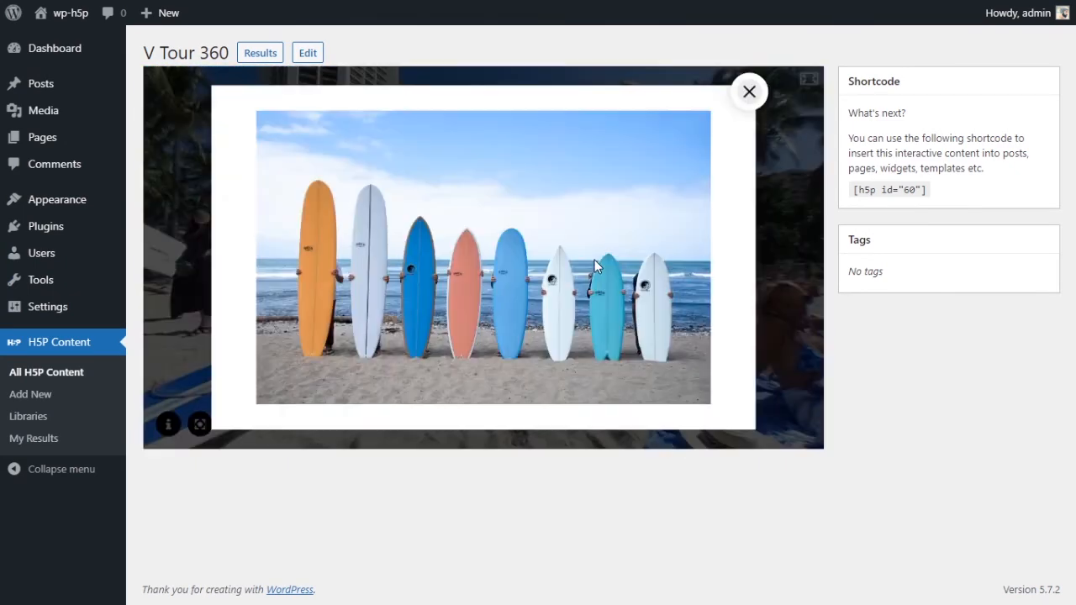
{"action": "left_click", "coordinate": [754, 91]}
- Turn the beach view to The Ocean hotspot, follow it, and return to the beach from the Ocean scene
{"action": "left_click_drag", "start_coordinate": [605, 246], "coordinate": [222, 249]}
{"action": "left_click_drag", "start_coordinate": [546, 249], "coordinate": [419, 249]}
{"action": "left_click", "coordinate": [528, 255]}
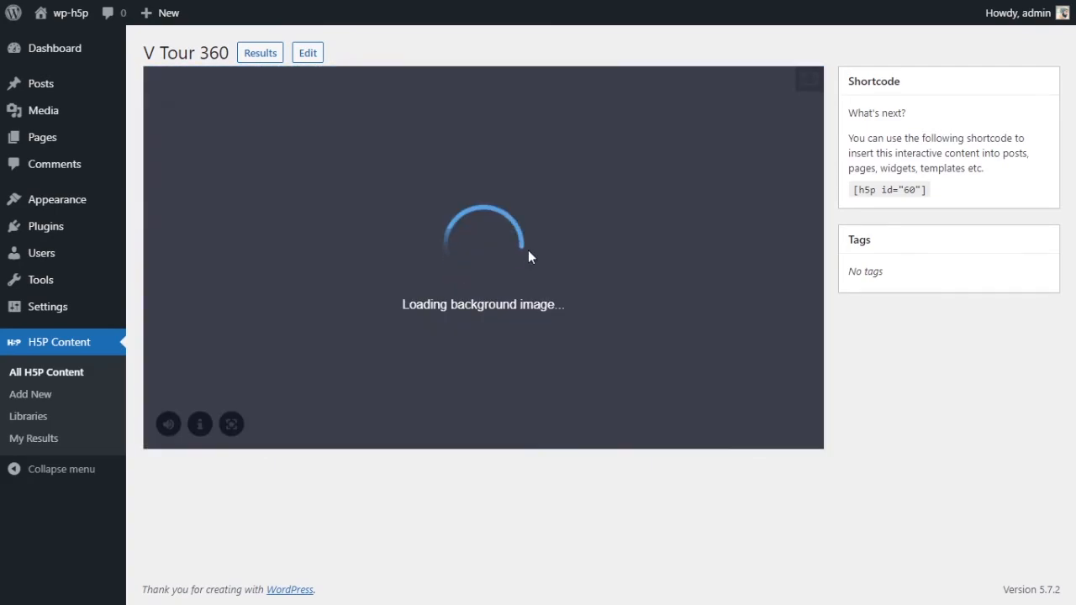
{"action": "left_click_drag", "start_coordinate": [566, 238], "coordinate": [616, 284]}
{"action": "left_click", "coordinate": [326, 207]}
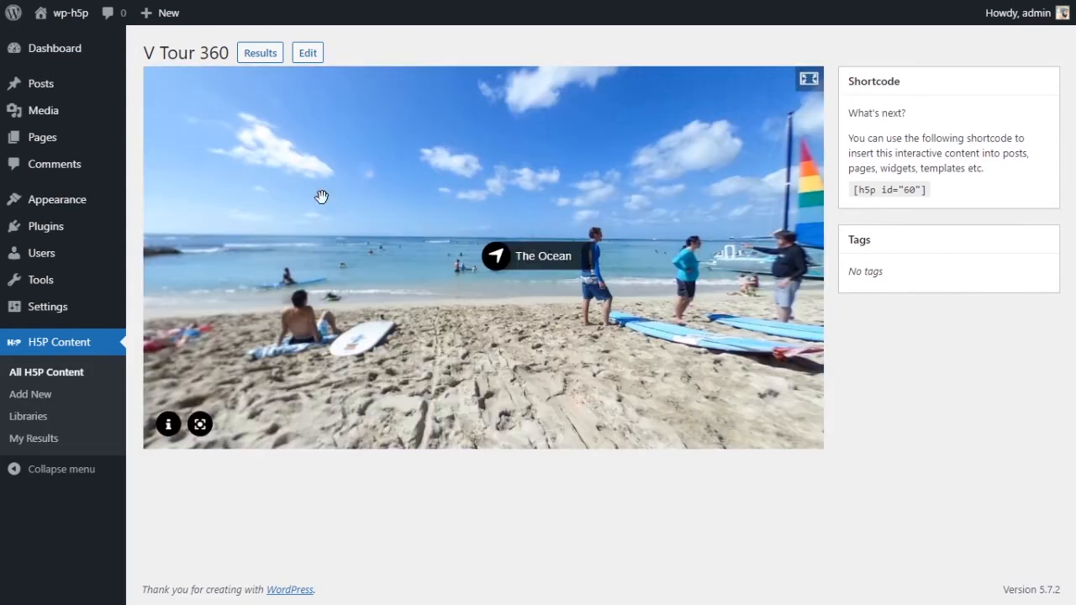
- Turn the published beach view round to the hotel towers and follow the My room hotspot
{"action": "left_click_drag", "start_coordinate": [344, 245], "coordinate": [631, 216]}
{"action": "left_click_drag", "start_coordinate": [291, 220], "coordinate": [754, 185]}
{"action": "left_click_drag", "start_coordinate": [361, 195], "coordinate": [632, 298]}
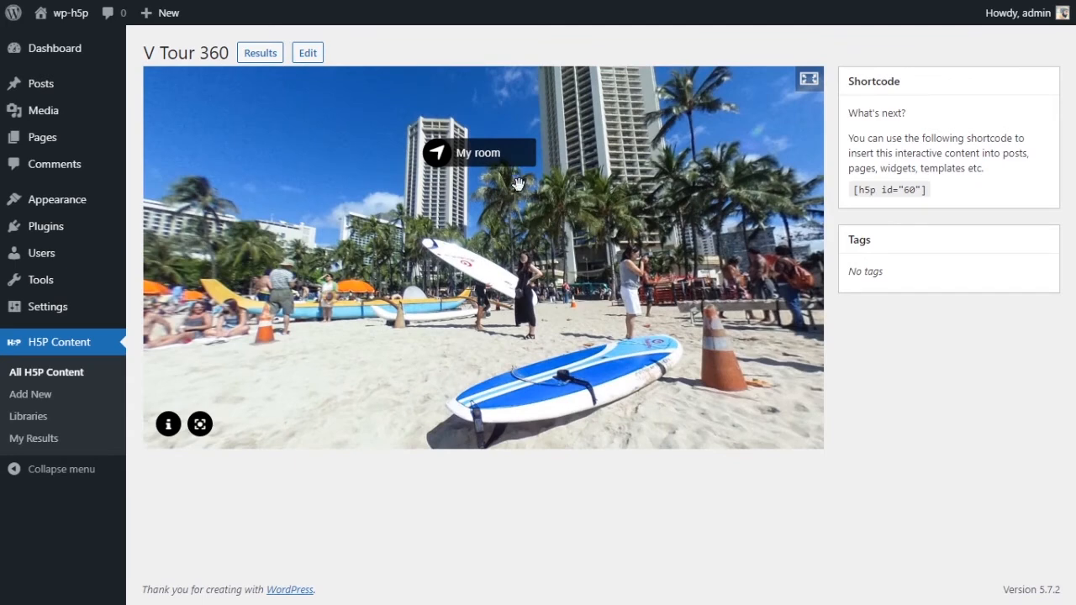
{"action": "left_click", "coordinate": [458, 166]}
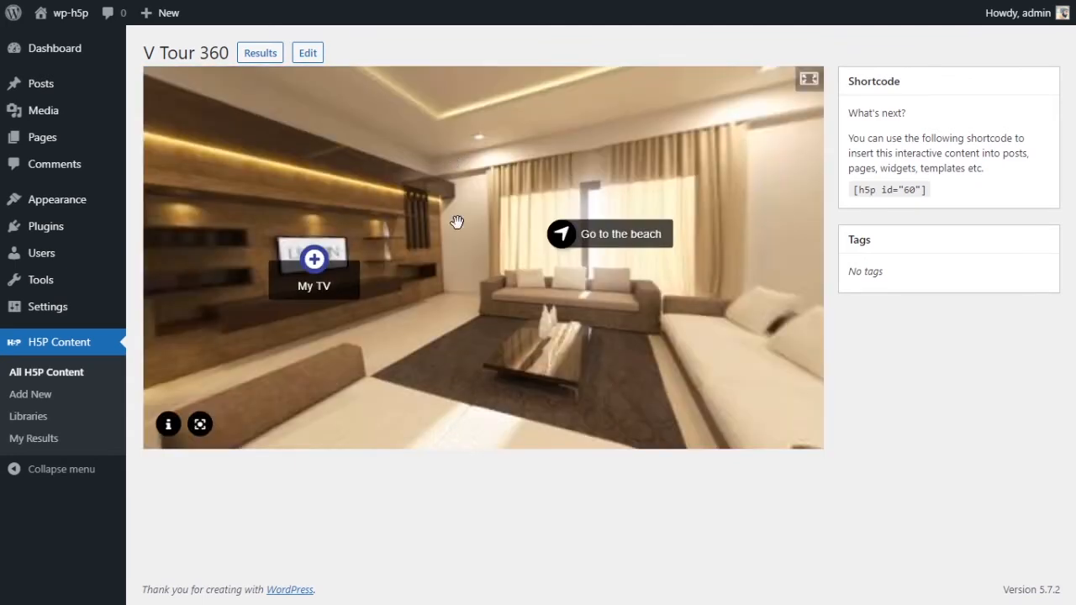
- Return from the room through Go to the beach, then follow This beach (click last) to the About the beach scene
{"action": "left_click_drag", "start_coordinate": [664, 310], "coordinate": [679, 234]}
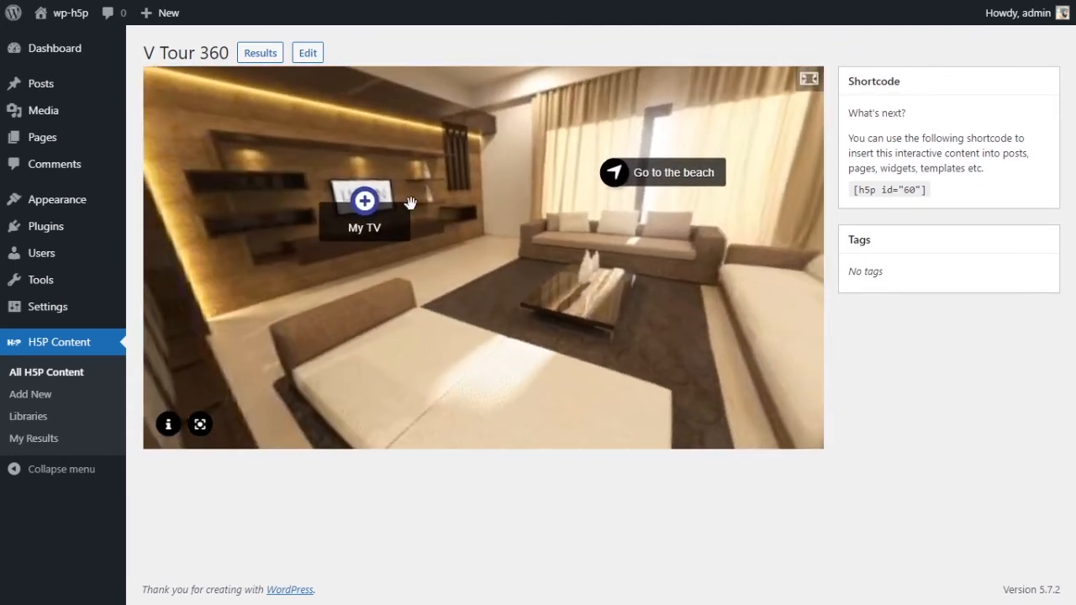
{"action": "left_click", "coordinate": [660, 178]}
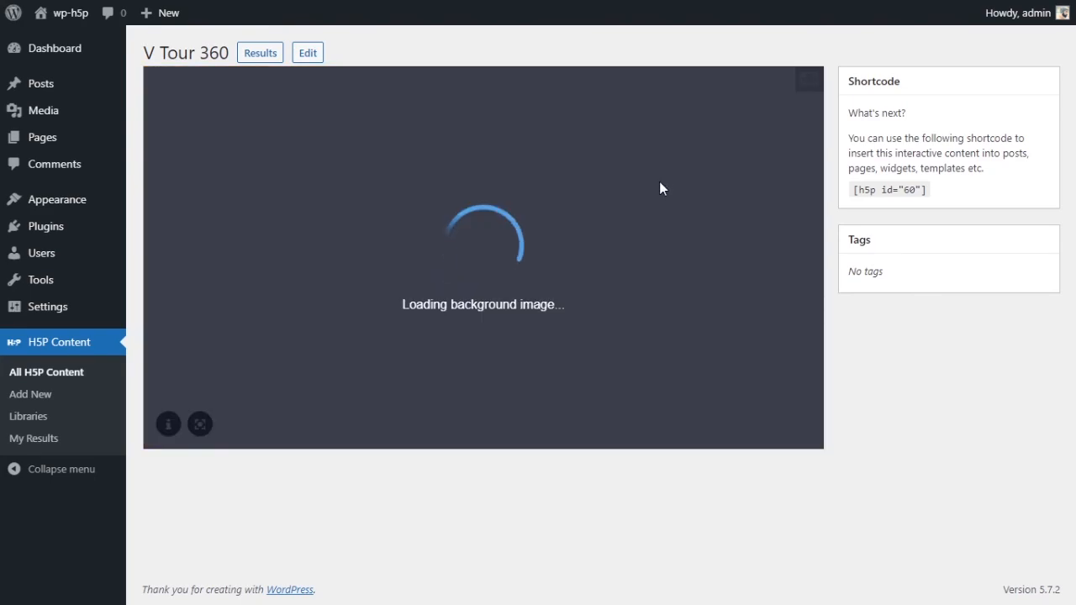
{"action": "left_click_drag", "start_coordinate": [309, 290], "coordinate": [499, 194]}
{"action": "left_click", "coordinate": [473, 304]}
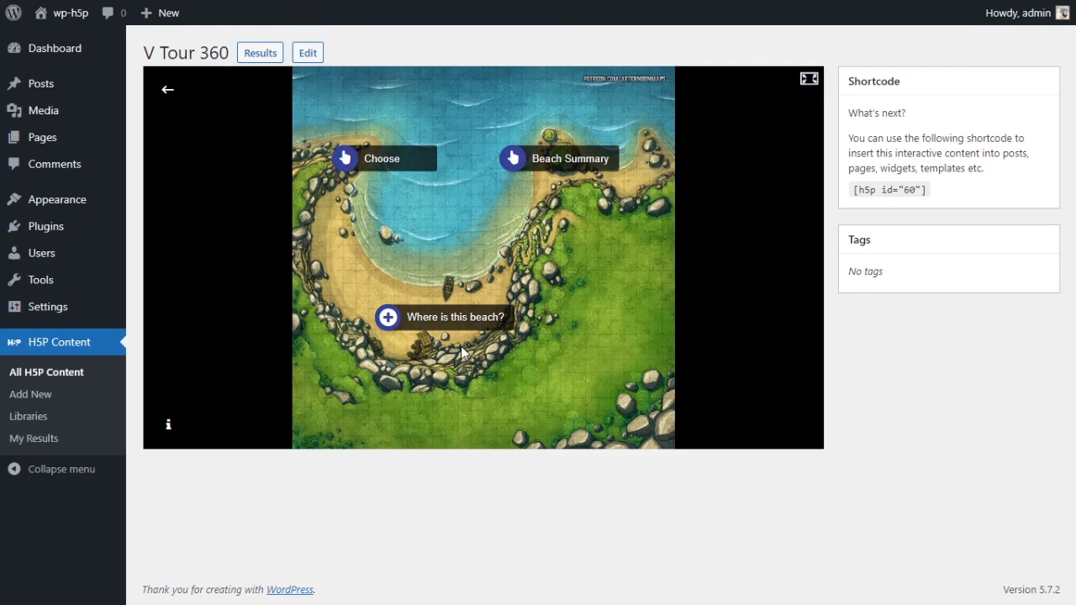
- Return from the About the beach scene to the beach and turn the view past the ocean and hotels to the sunbathers
{"action": "left_click", "coordinate": [168, 92]}
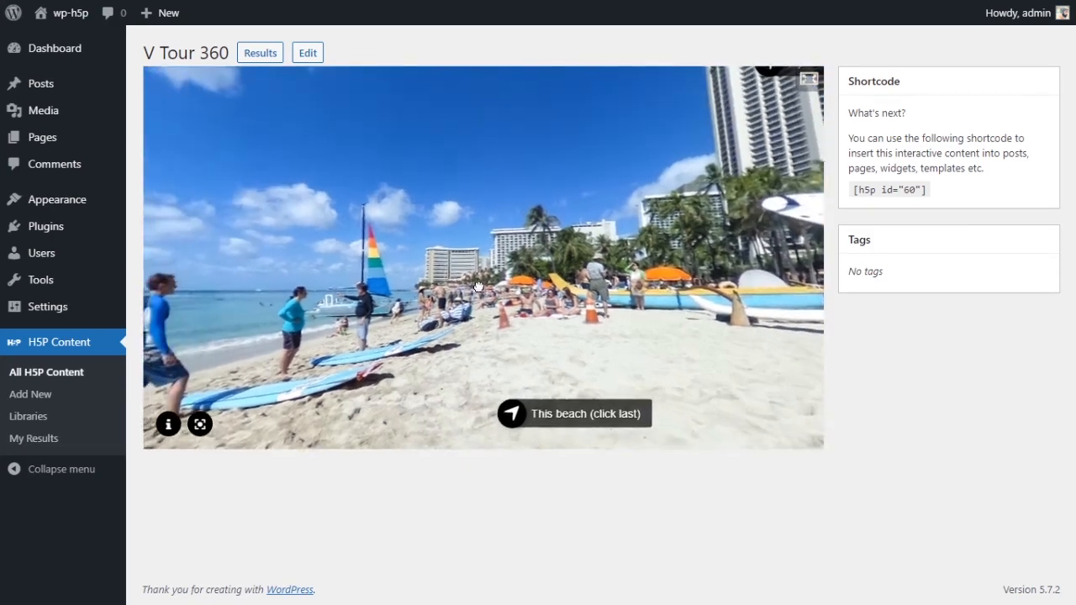
{"action": "left_click_drag", "start_coordinate": [477, 286], "coordinate": [666, 277]}
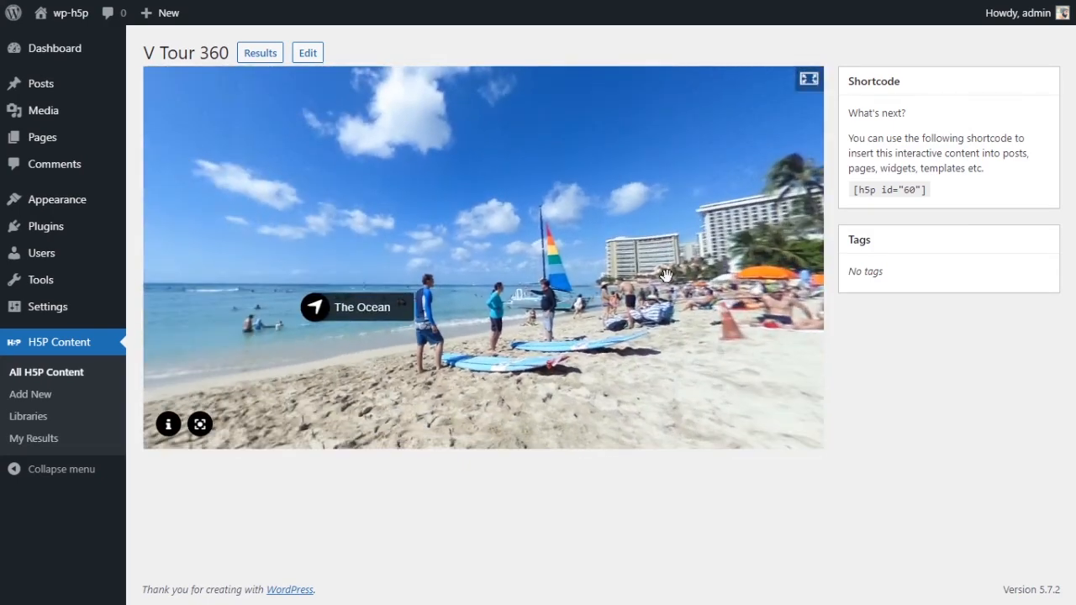
{"action": "left_click_drag", "start_coordinate": [266, 226], "coordinate": [290, 225]}
{"action": "left_click_drag", "start_coordinate": [468, 215], "coordinate": [227, 291]}
{"action": "left_click_drag", "start_coordinate": [530, 294], "coordinate": [357, 270]}
{"action": "left_click_drag", "start_coordinate": [539, 283], "coordinate": [517, 285]}
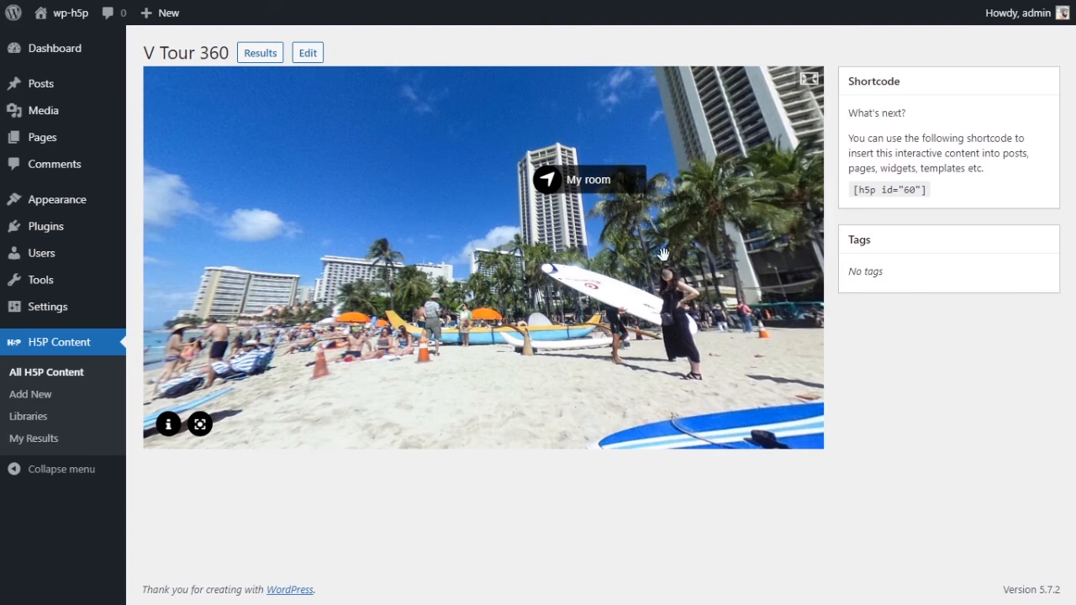
{"action": "left_click_drag", "start_coordinate": [677, 268], "coordinate": [376, 242]}
{"action": "left_click_drag", "start_coordinate": [568, 224], "coordinate": [436, 221]}
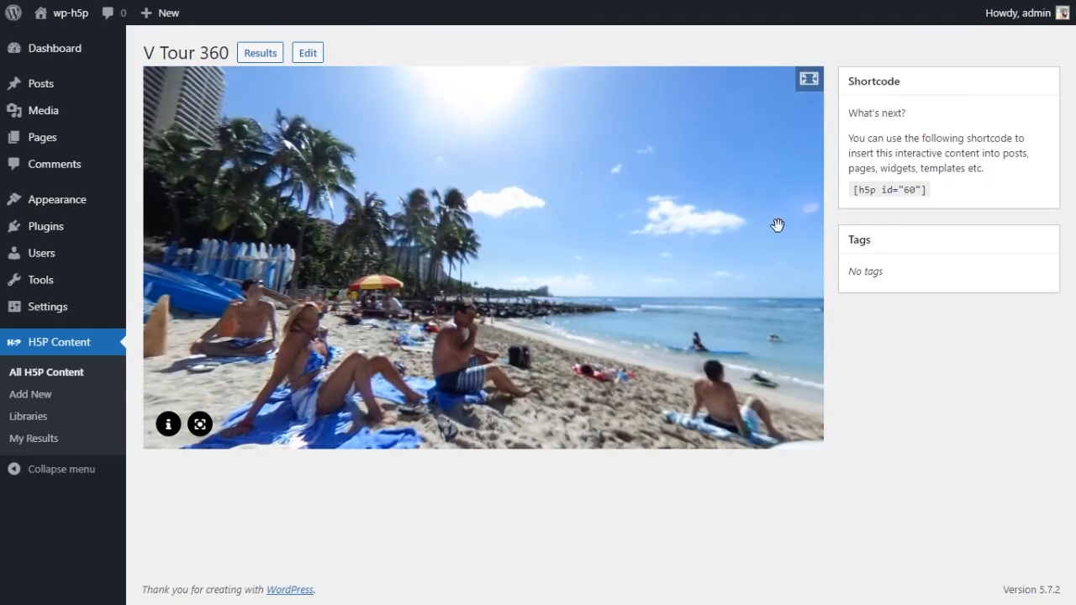
- Reopen the V Tour 360 content for editing and expand its behavioral settings to examine the Global Audio option
{"action": "left_click", "coordinate": [307, 53]}
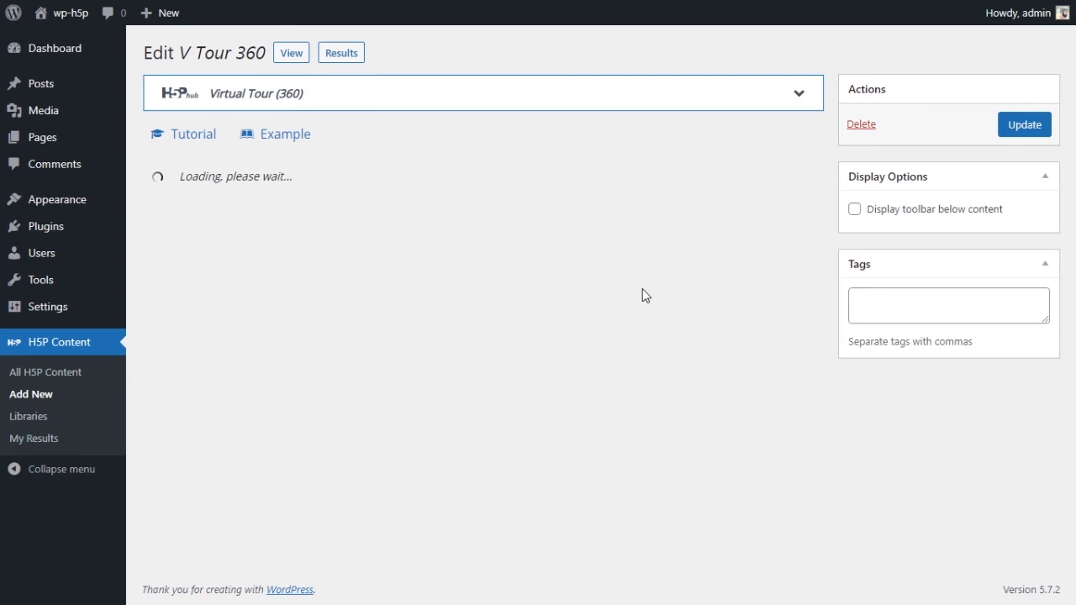
{"action": "scroll", "coordinate": [685, 269], "scroll_direction": "down", "scroll_amount": 1}
{"action": "scroll", "coordinate": [818, 294], "scroll_direction": "down", "scroll_amount": 4}
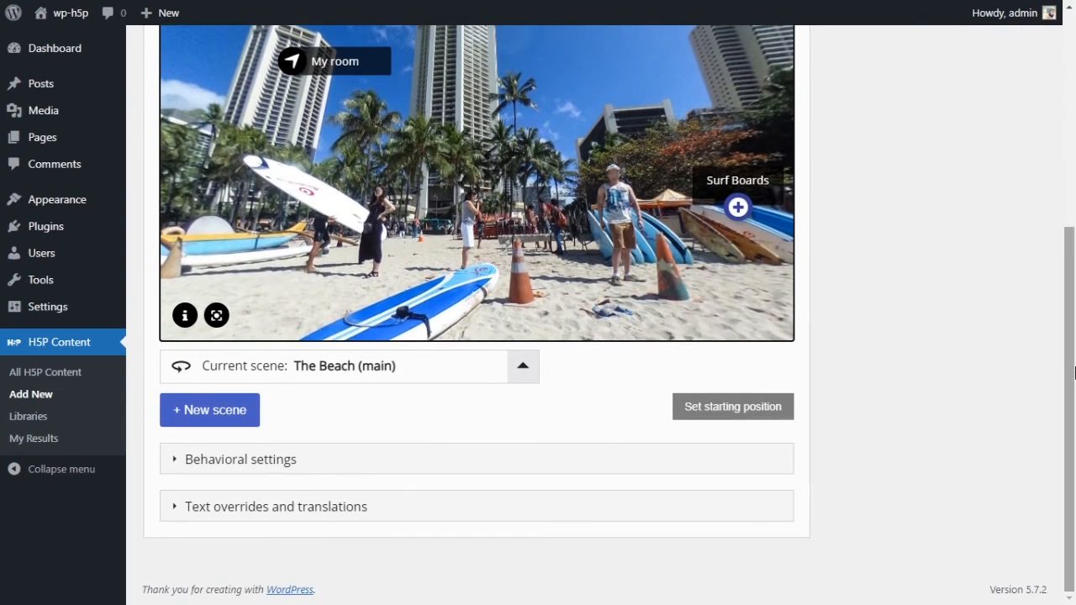
{"action": "left_click", "coordinate": [255, 461]}
{"action": "scroll", "coordinate": [537, 442], "scroll_direction": "down", "scroll_amount": 3}
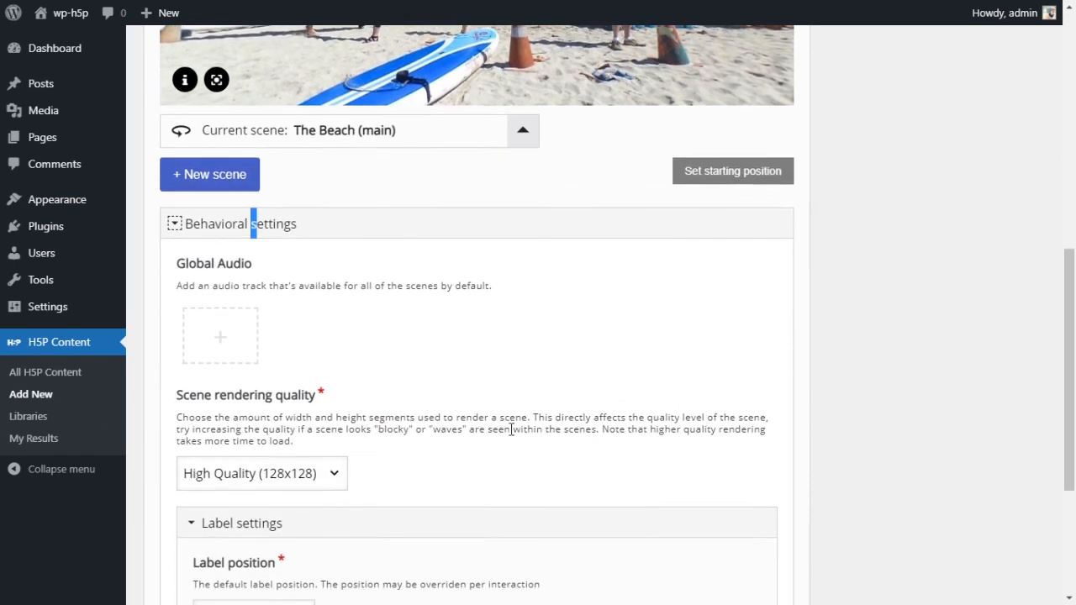
{"action": "left_click_drag", "start_coordinate": [179, 287], "coordinate": [473, 288]}
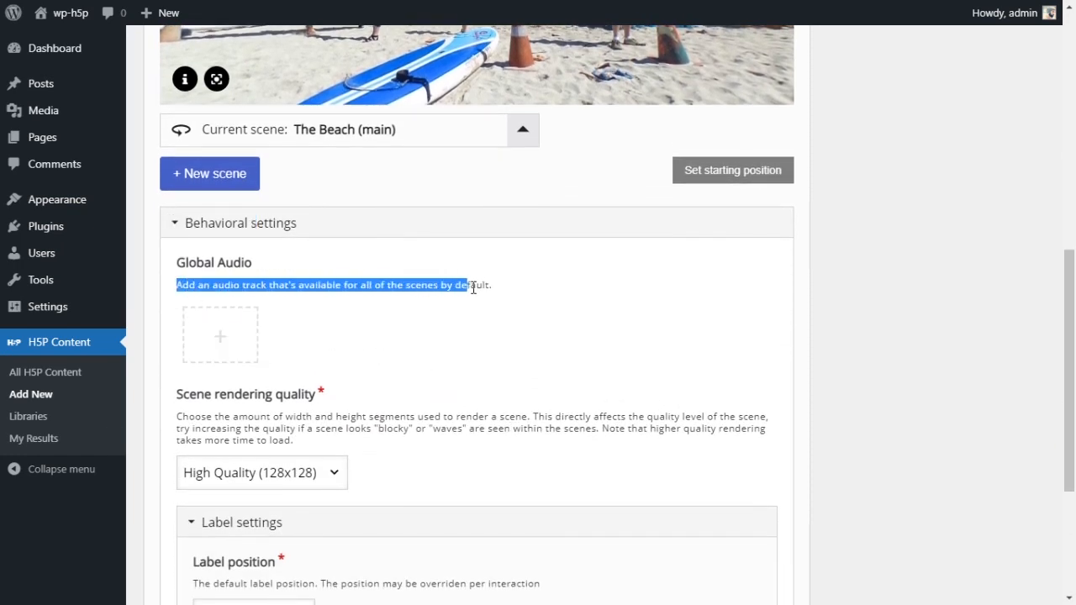
{"action": "left_click", "coordinate": [479, 322]}
{"action": "scroll", "coordinate": [448, 335], "scroll_direction": "up", "scroll_amount": 2}
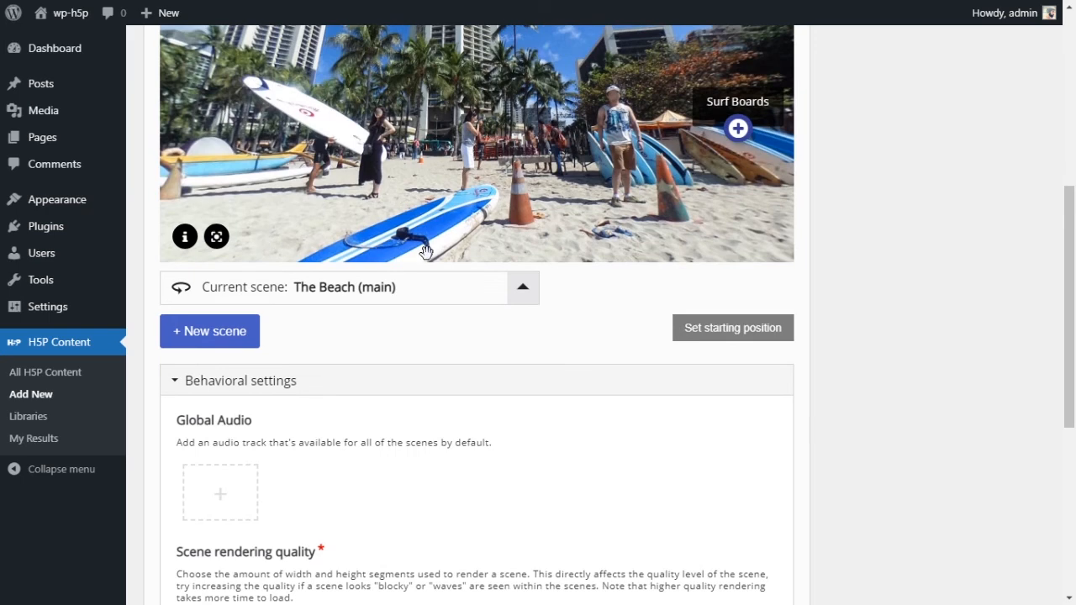
{"action": "scroll", "coordinate": [433, 294], "scroll_direction": "down", "scroll_amount": 2}
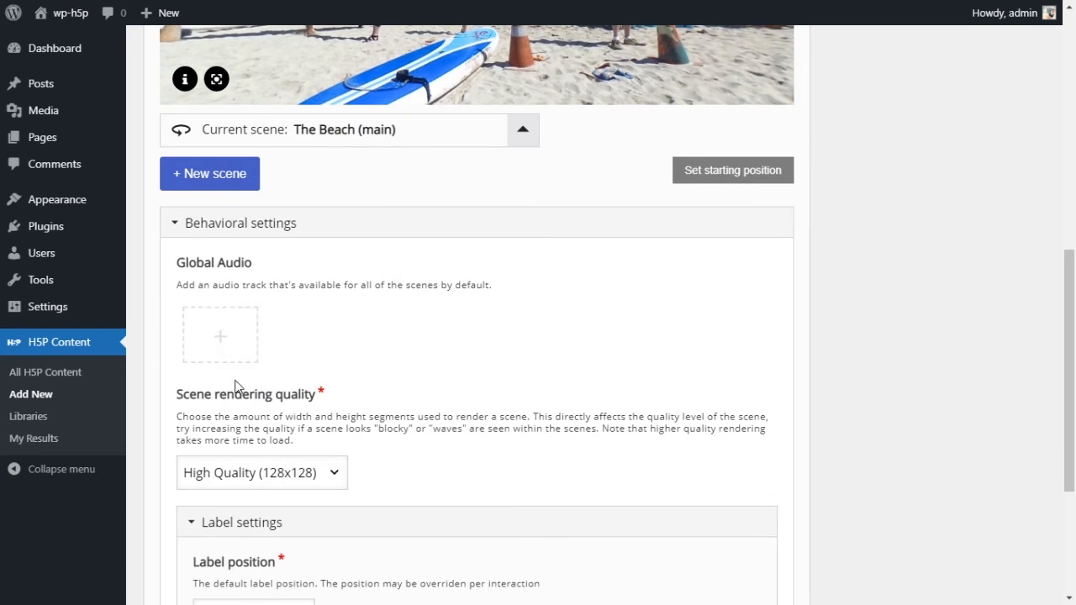
- Examine the Scene rendering quality, Label position and Display Labels settings against the hotspot labels in the beach scene
{"action": "scroll", "coordinate": [474, 384], "scroll_direction": "down", "scroll_amount": 3}
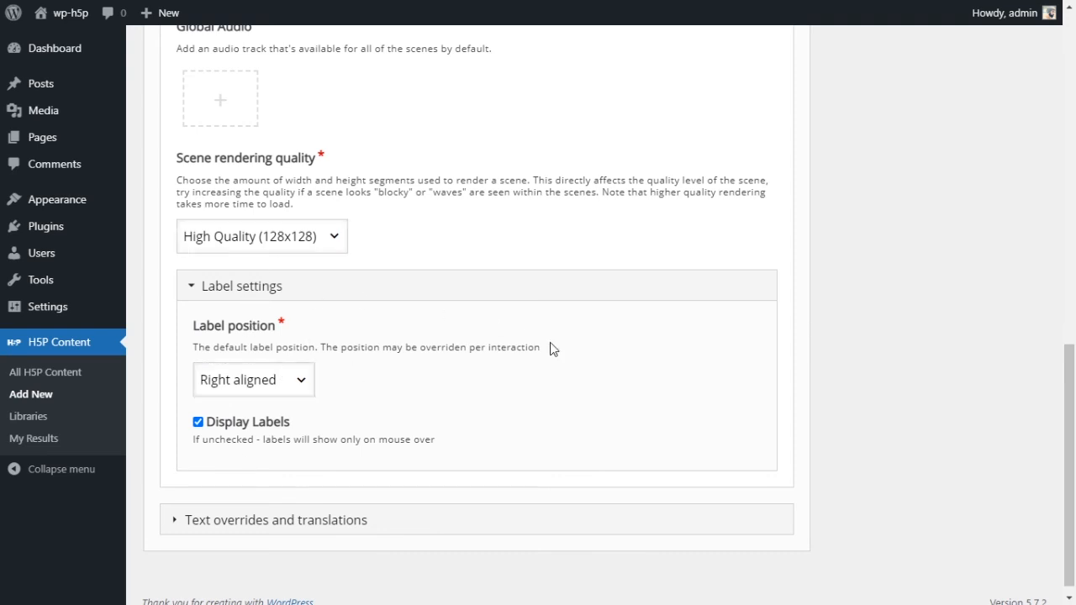
{"action": "scroll", "coordinate": [461, 325], "scroll_direction": "down", "scroll_amount": 1}
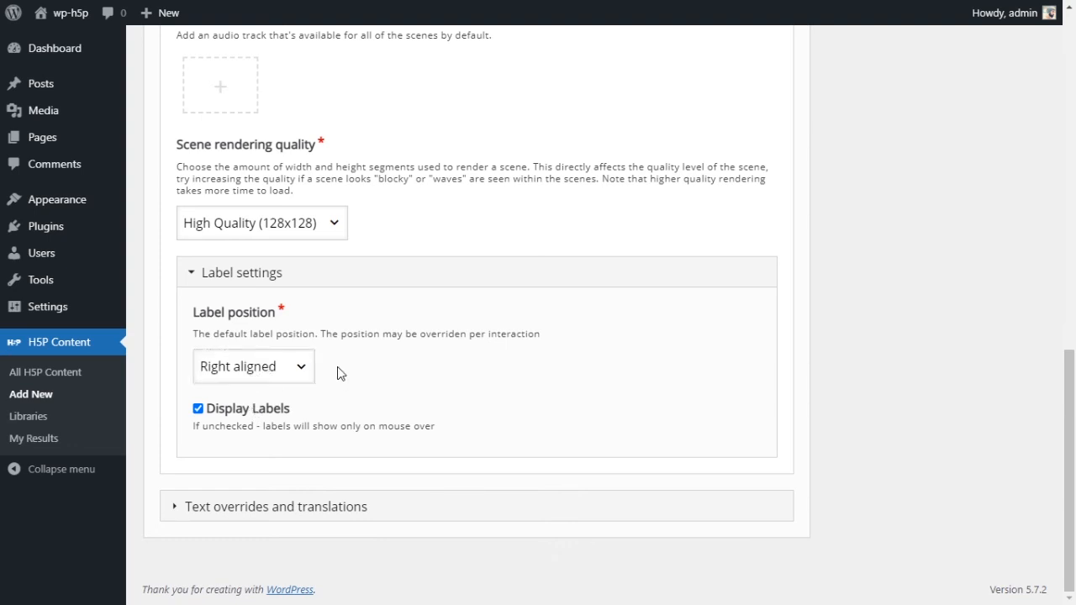
{"action": "left_click", "coordinate": [290, 369]}
{"action": "scroll", "coordinate": [461, 406], "scroll_direction": "up", "scroll_amount": 7}
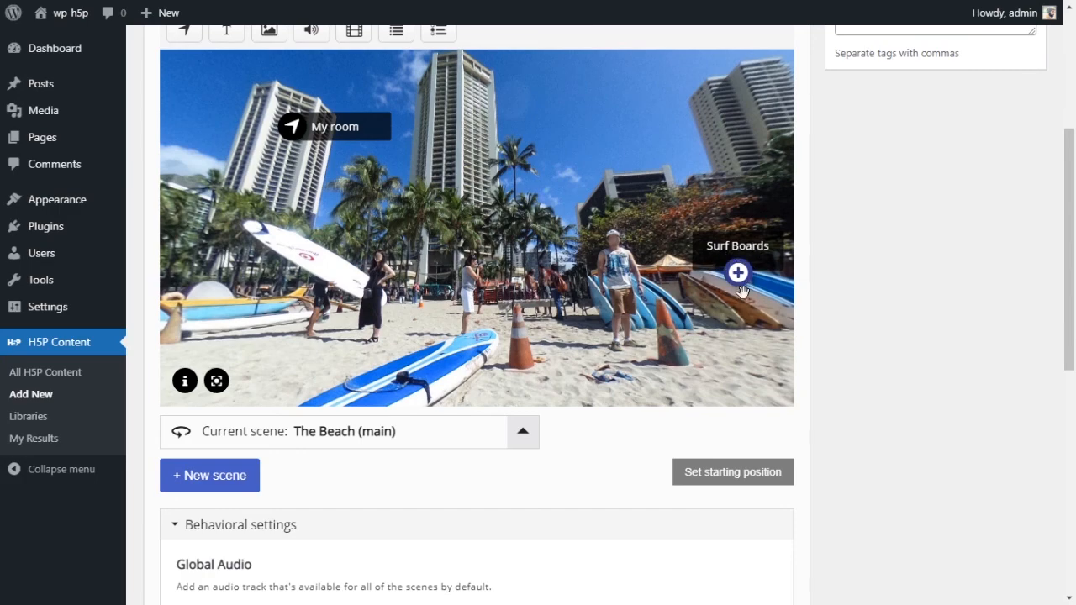
{"action": "scroll", "coordinate": [249, 383], "scroll_direction": "down", "scroll_amount": 4}
{"action": "scroll", "coordinate": [281, 384], "scroll_direction": "down", "scroll_amount": 3}
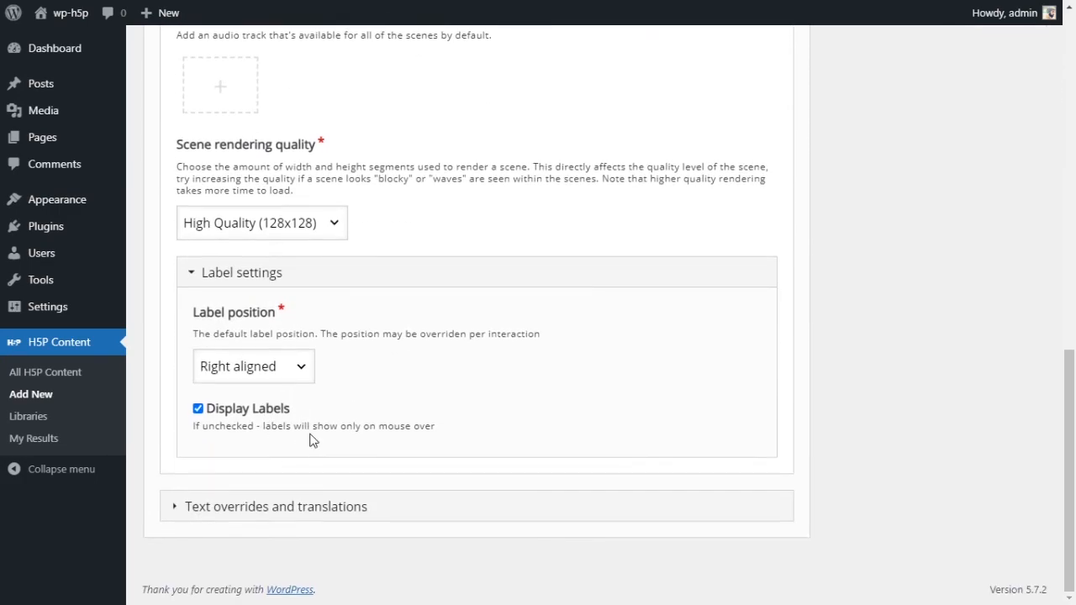
{"action": "scroll", "coordinate": [427, 395], "scroll_direction": "up", "scroll_amount": 5}
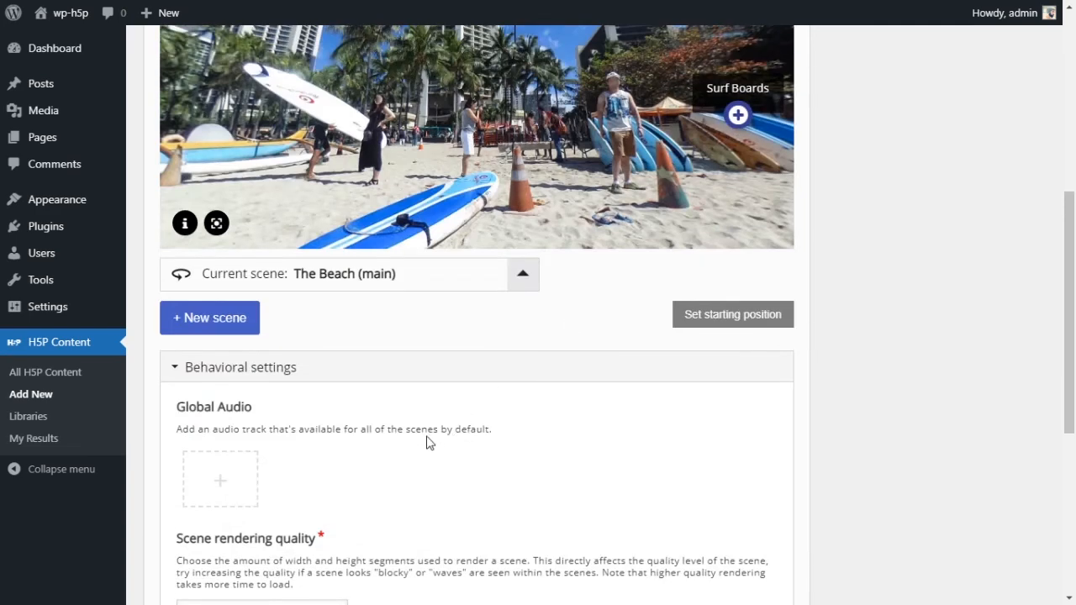
{"action": "scroll", "coordinate": [428, 437], "scroll_direction": "down", "scroll_amount": 5}
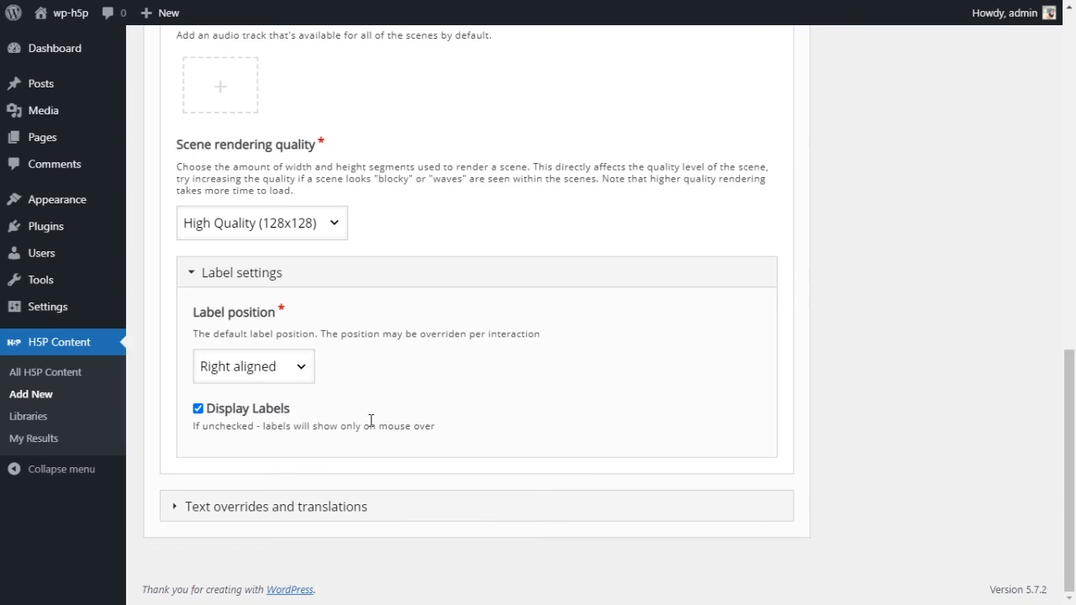
{"action": "scroll", "coordinate": [680, 446], "scroll_direction": "up", "scroll_amount": 8}
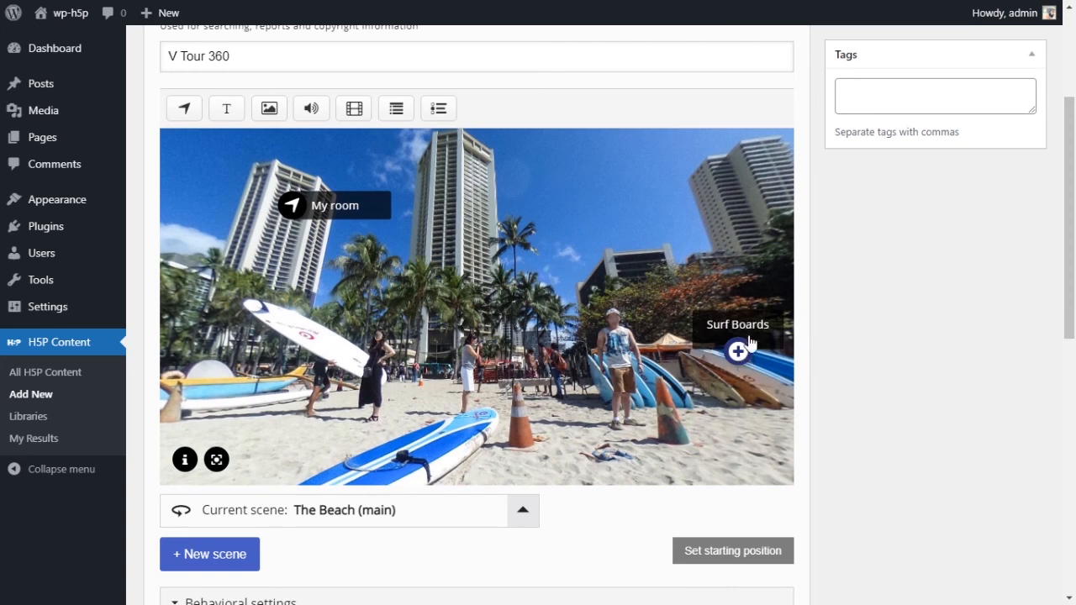
{"action": "scroll", "coordinate": [454, 437], "scroll_direction": "down", "scroll_amount": 10}
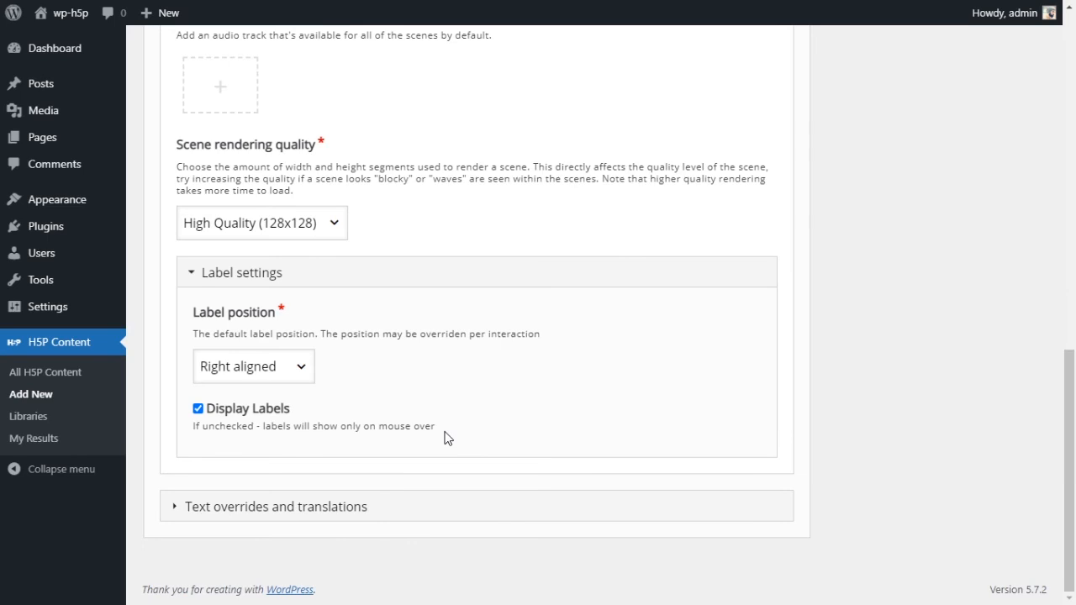
- Expand the text overrides and translations down to the Virtual Tour group and look through its label fields
{"action": "left_click", "coordinate": [250, 509]}
{"action": "scroll", "coordinate": [471, 471], "scroll_direction": "down", "scroll_amount": 2}
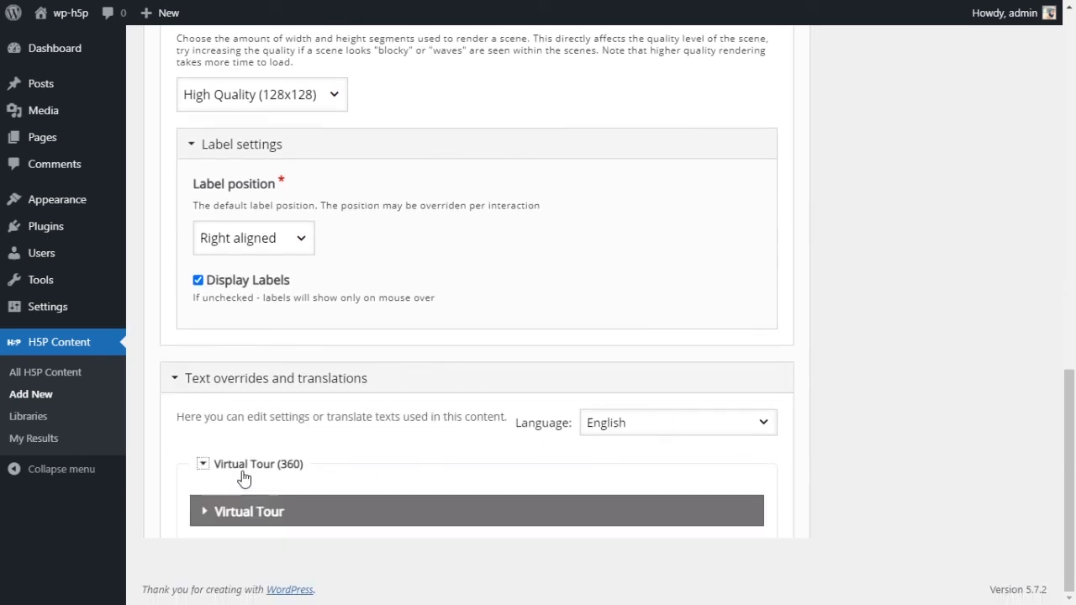
{"action": "left_click", "coordinate": [240, 467]}
{"action": "left_click", "coordinate": [229, 465]}
{"action": "scroll", "coordinate": [492, 437], "scroll_direction": "down", "scroll_amount": 5}
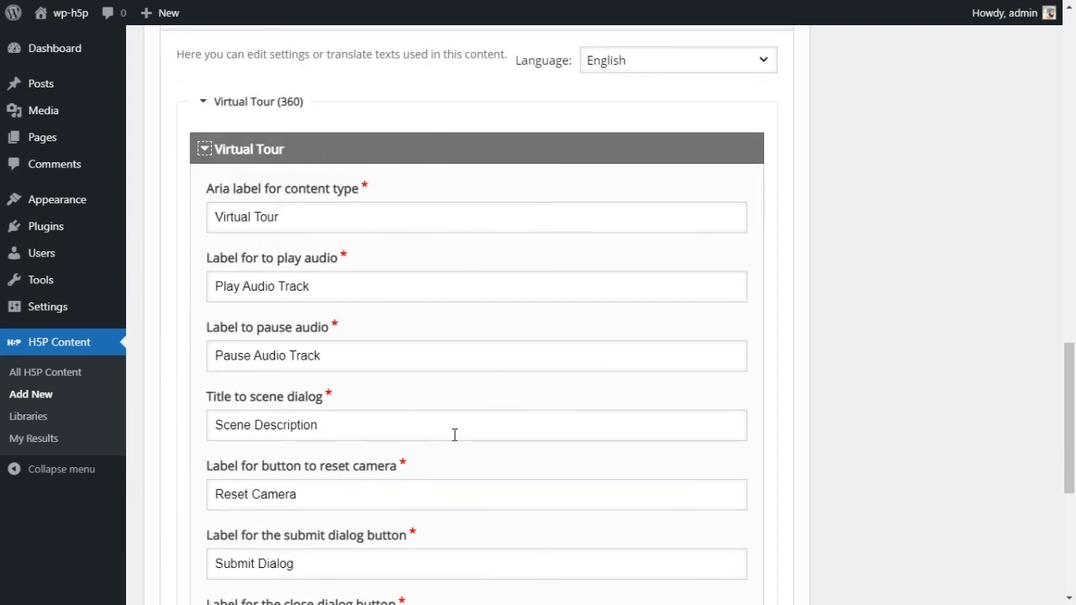
{"action": "scroll", "coordinate": [453, 435], "scroll_direction": "down", "scroll_amount": 5}
{"action": "scroll", "coordinate": [454, 459], "scroll_direction": "up", "scroll_amount": 3}
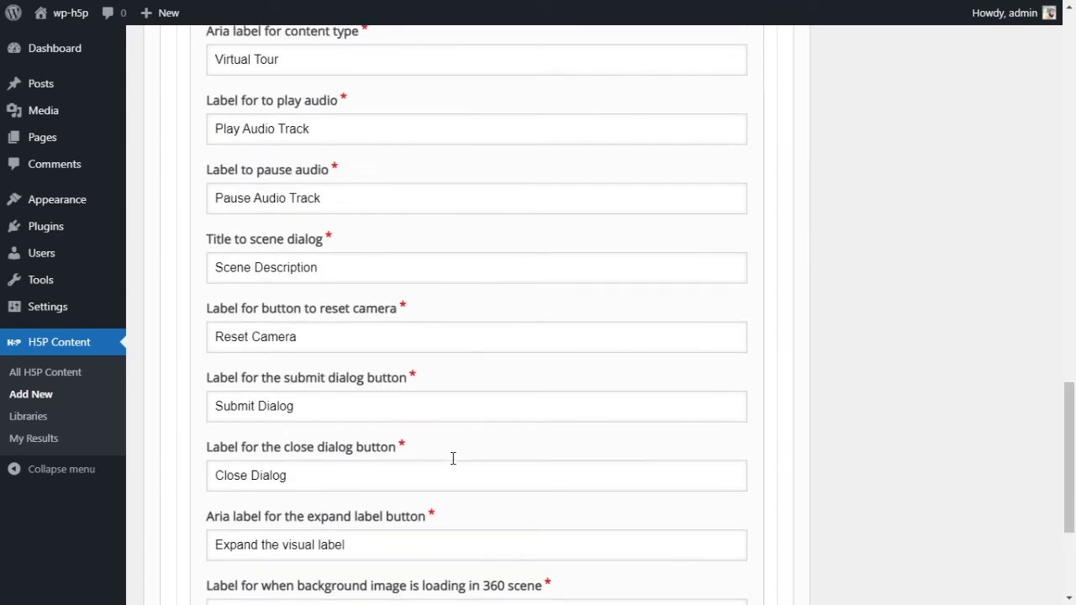
{"action": "scroll", "coordinate": [453, 459], "scroll_direction": "up", "scroll_amount": 2}
- Inspect the content type and play audio label texts, the translation language choice and the remaining label fields
{"action": "left_click_drag", "start_coordinate": [296, 220], "coordinate": [209, 218]}
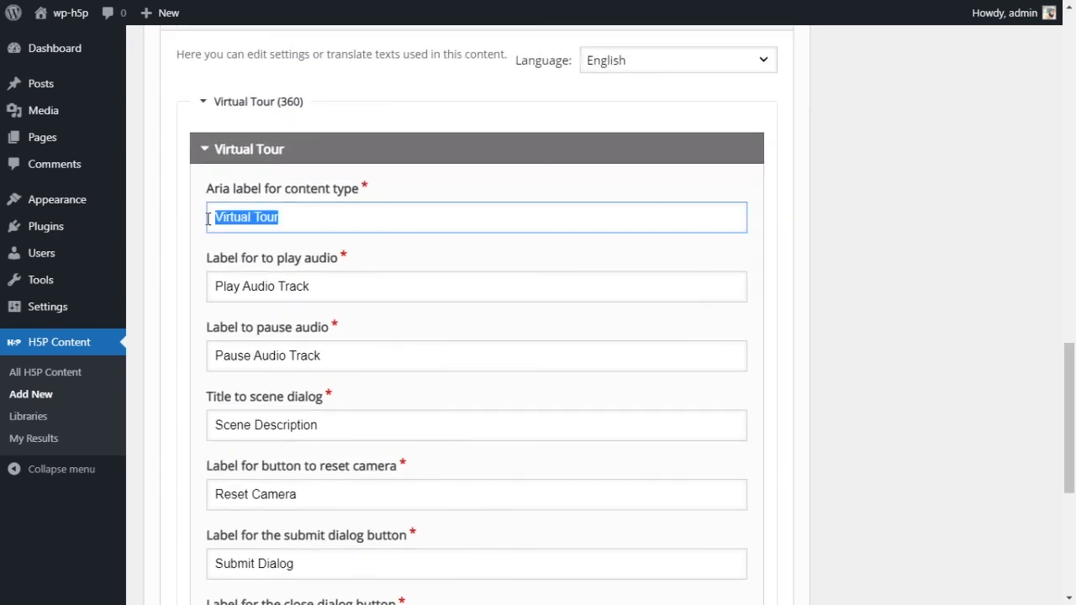
{"action": "left_click", "coordinate": [413, 292]}
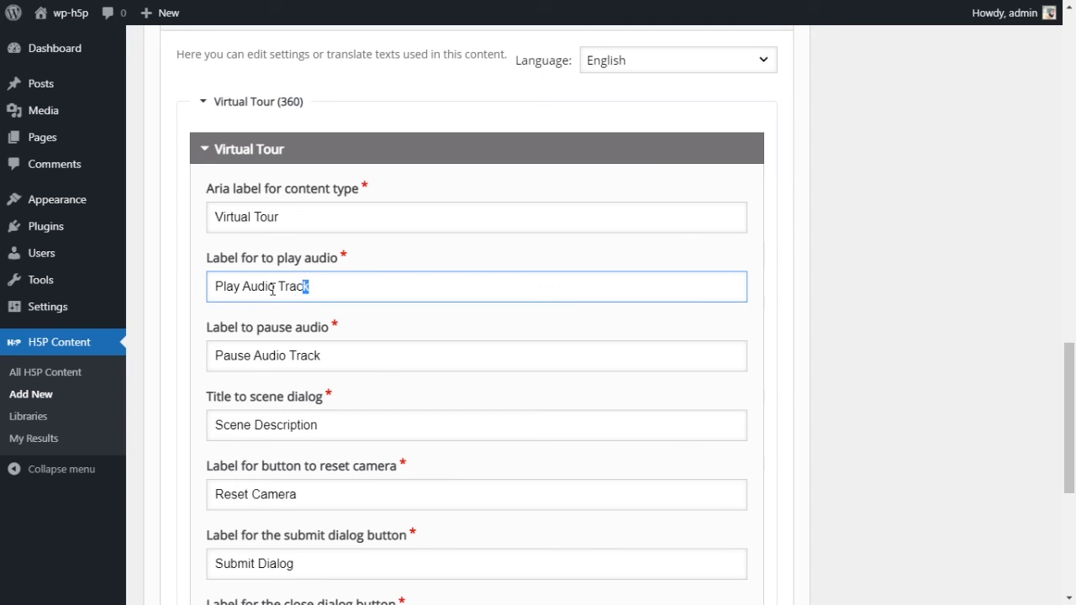
{"action": "left_click_drag", "start_coordinate": [310, 288], "coordinate": [188, 294]}
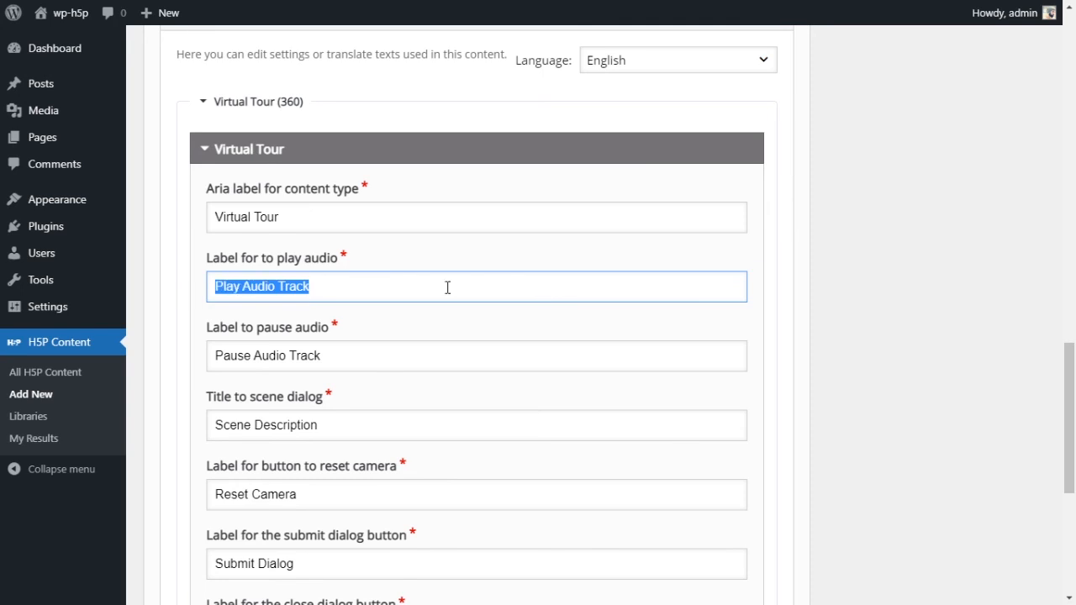
{"action": "left_click", "coordinate": [353, 292]}
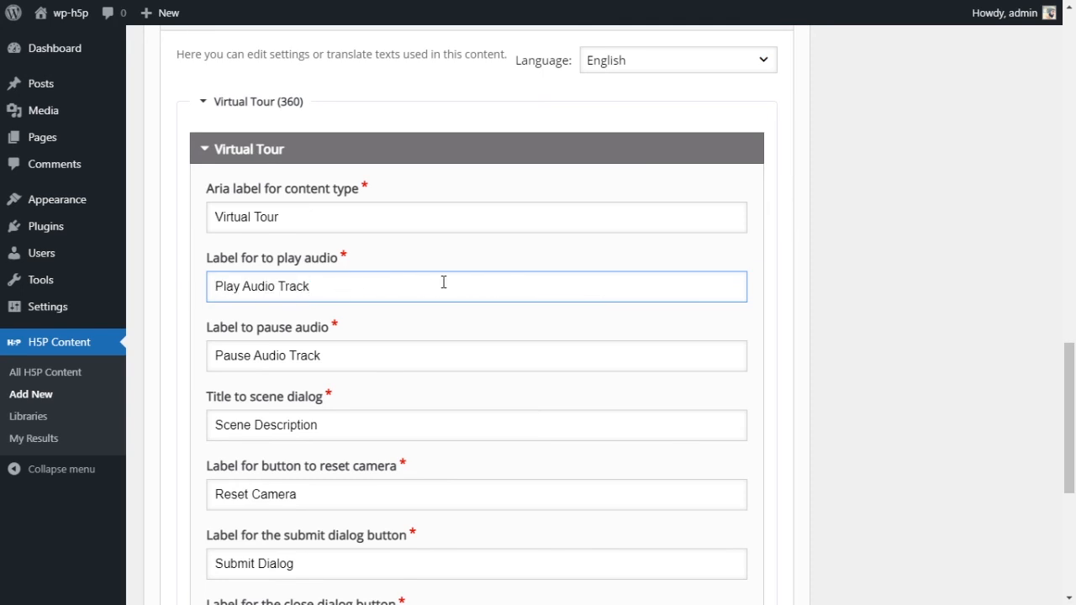
{"action": "scroll", "coordinate": [589, 319], "scroll_direction": "up", "scroll_amount": 3}
{"action": "left_click", "coordinate": [701, 300]}
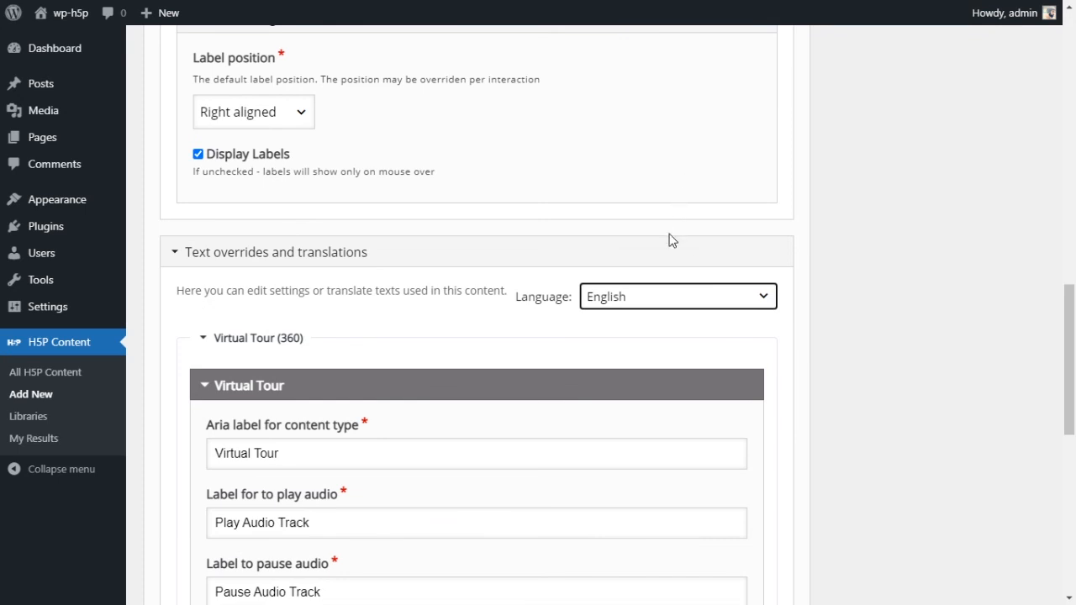
{"action": "left_click", "coordinate": [828, 410]}
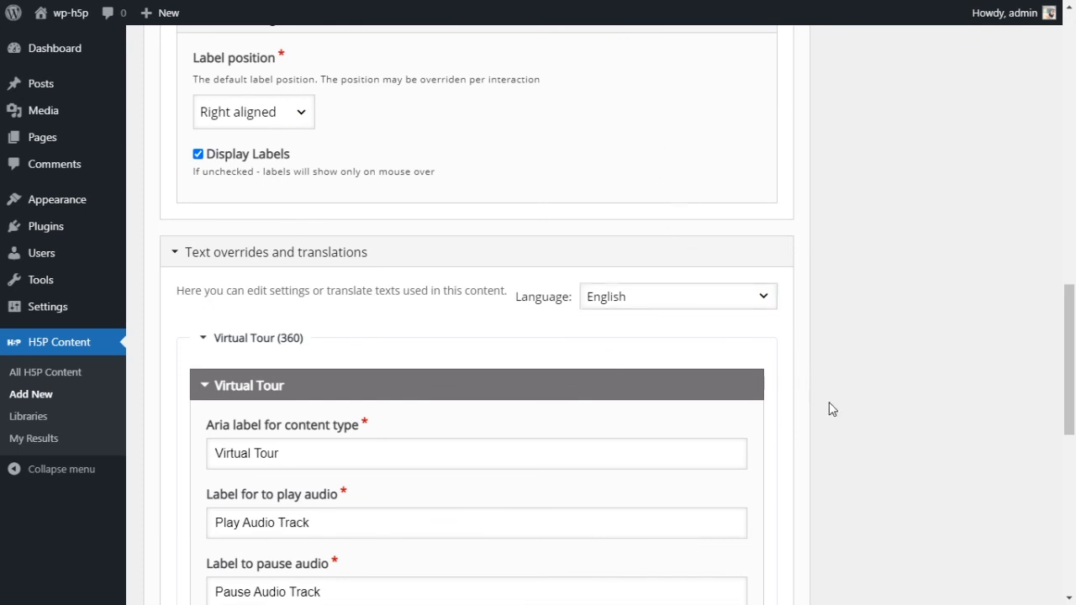
{"action": "scroll", "coordinate": [375, 434], "scroll_direction": "down", "scroll_amount": 5}
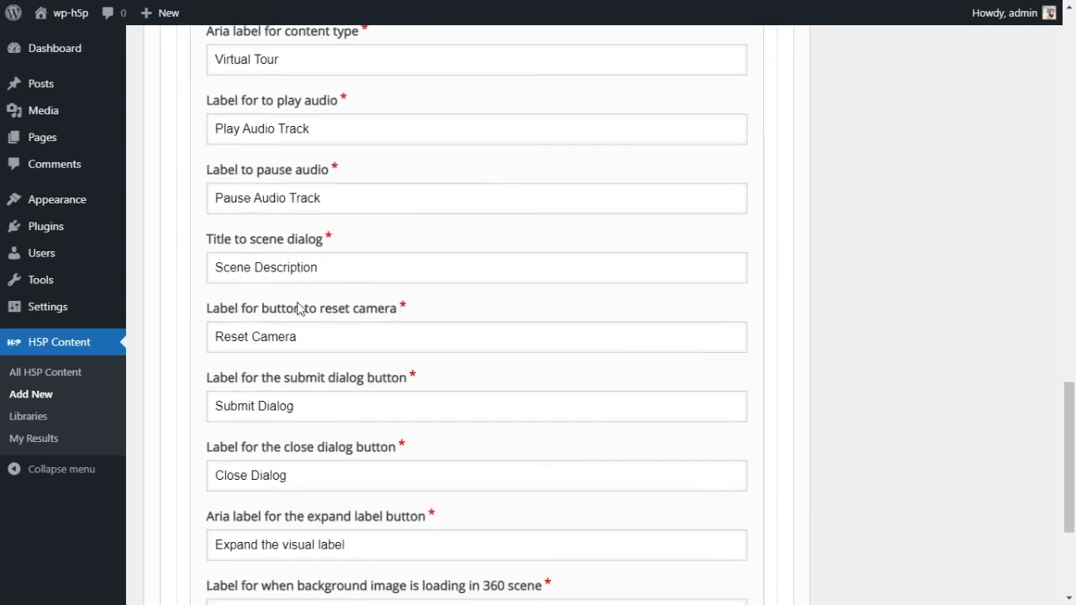
{"action": "scroll", "coordinate": [622, 496], "scroll_direction": "up", "scroll_amount": 5}
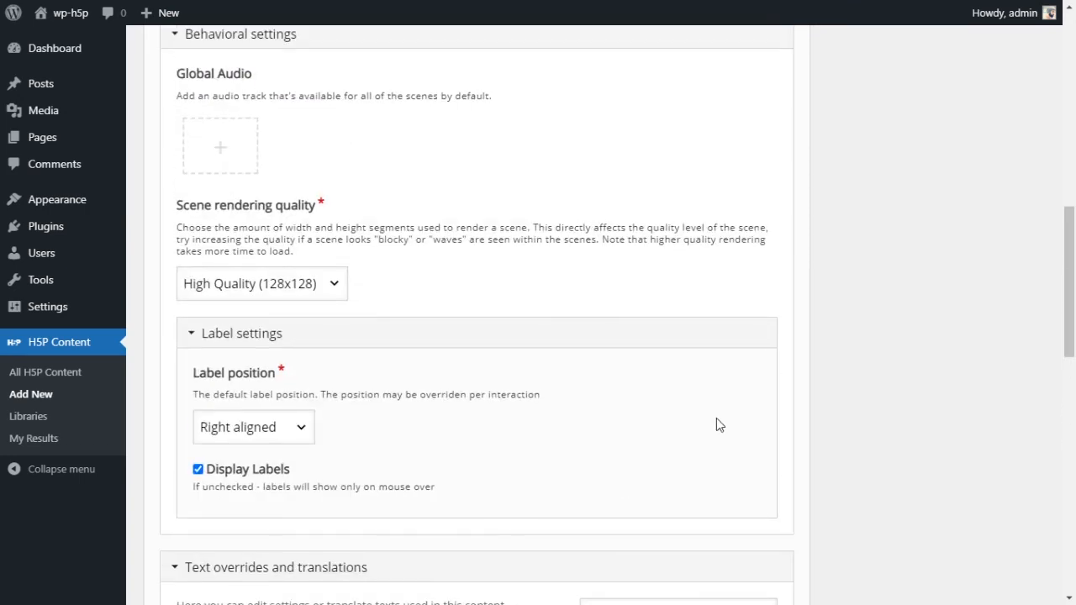
- Go back to the beach scene editor and review the list of scenes, keeping The Beach (main) as the current scene
{"action": "scroll", "coordinate": [841, 363], "scroll_direction": "up", "scroll_amount": 7}
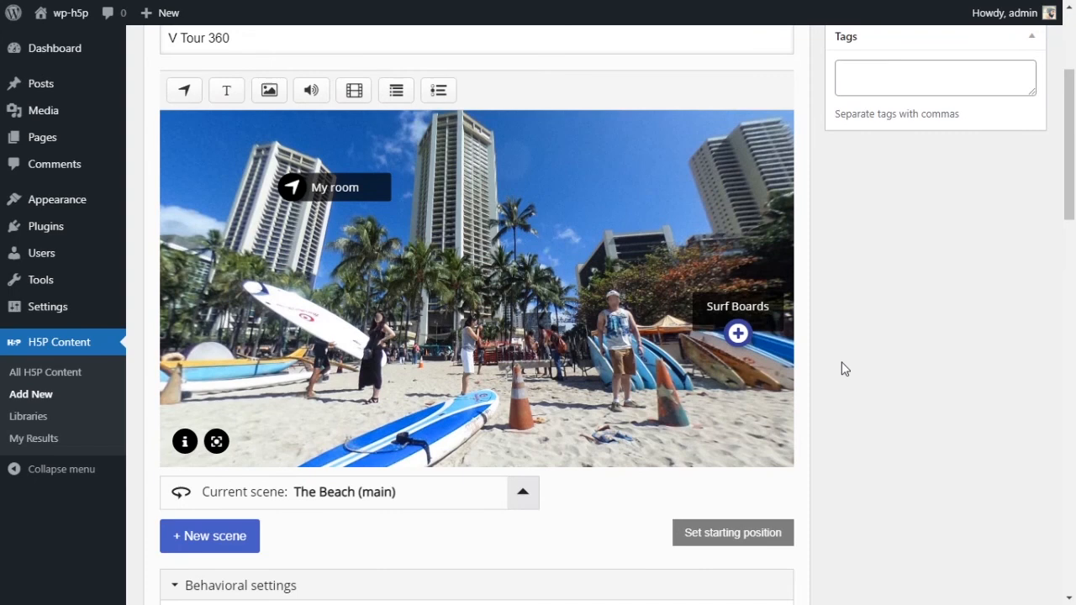
{"action": "scroll", "coordinate": [828, 367], "scroll_direction": "down", "scroll_amount": 3}
{"action": "scroll", "coordinate": [478, 362], "scroll_direction": "up", "scroll_amount": 3}
{"action": "scroll", "coordinate": [432, 98], "scroll_direction": "up", "scroll_amount": 1}
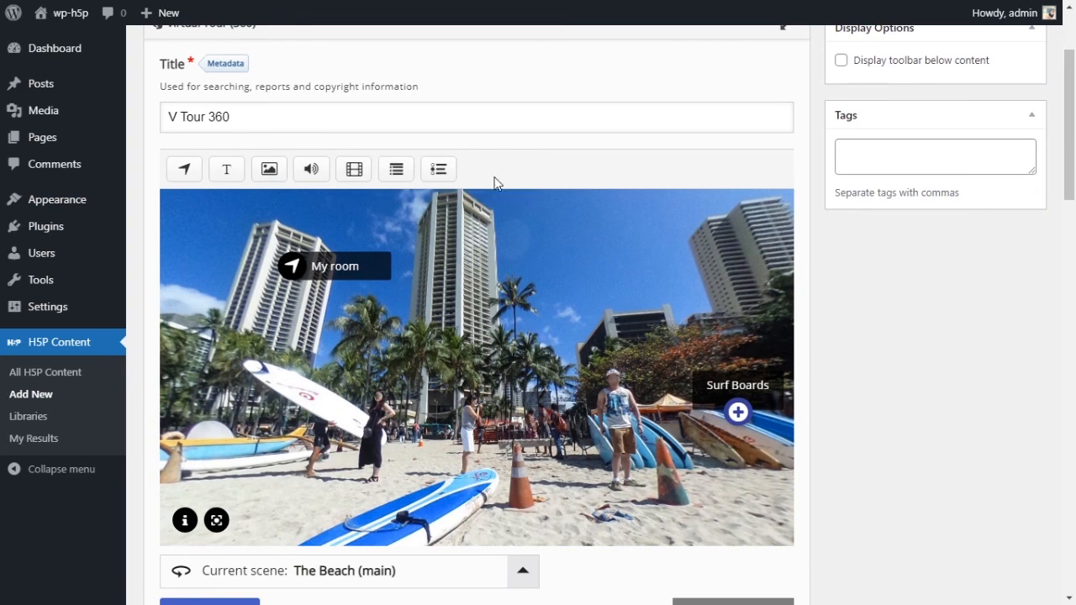
{"action": "scroll", "coordinate": [459, 177], "scroll_direction": "down", "scroll_amount": 3}
{"action": "left_click", "coordinate": [523, 337]}
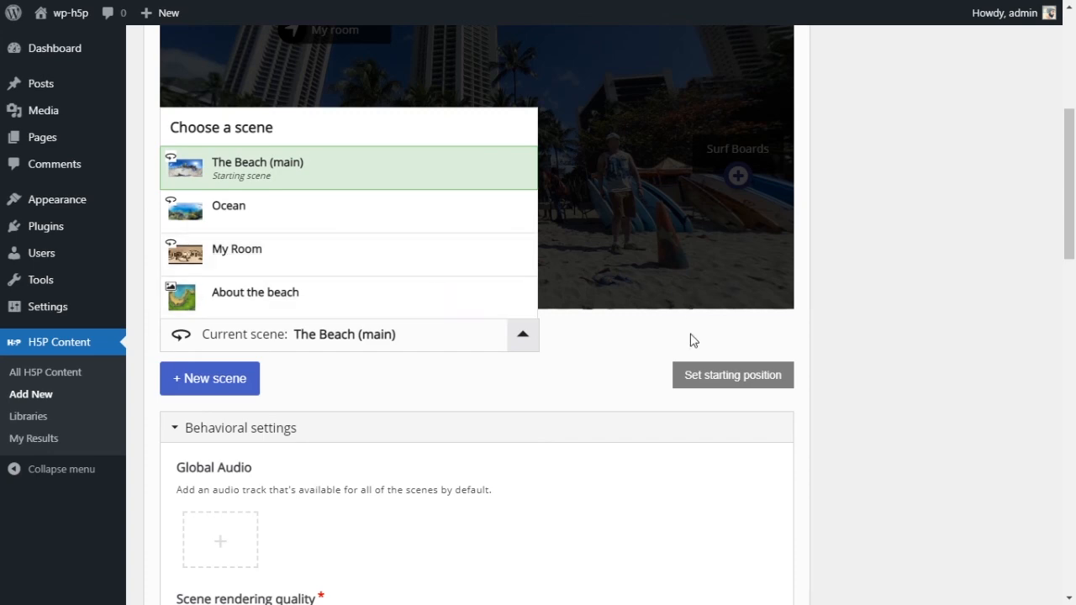
{"action": "left_click", "coordinate": [521, 334]}
- Update the V Tour 360 content to save it and show the published tour
{"action": "scroll", "coordinate": [664, 366], "scroll_direction": "up", "scroll_amount": 3}
{"action": "scroll", "coordinate": [664, 366], "scroll_direction": "up", "scroll_amount": 2}
{"action": "left_click", "coordinate": [1002, 126]}
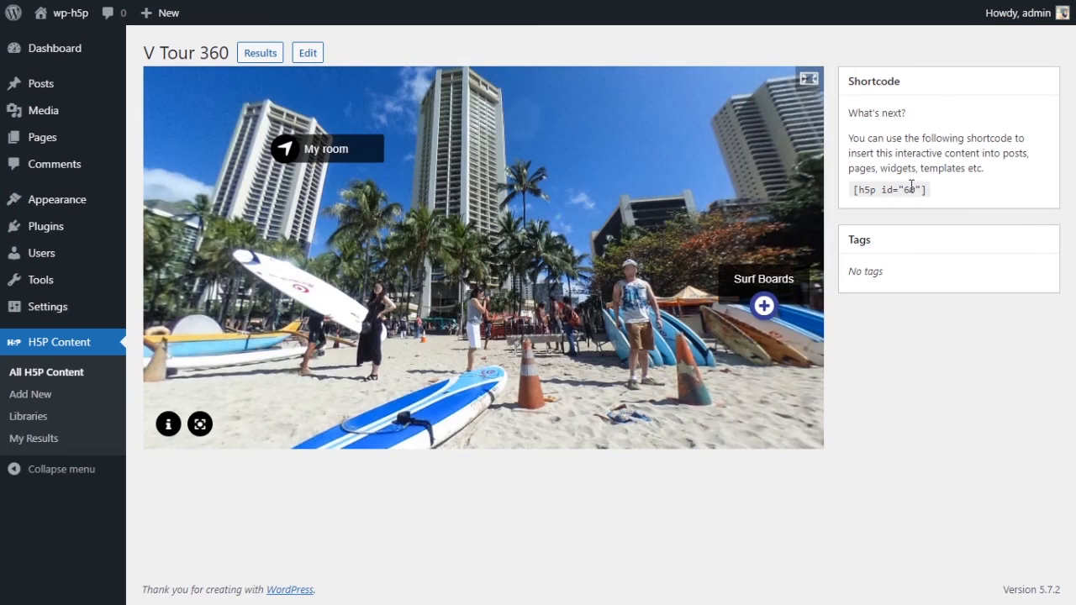
- Show the published tour in full screen, turn the beach view to The Ocean hotspot and follow it
{"action": "left_click", "coordinate": [812, 84]}
{"action": "left_click_drag", "start_coordinate": [971, 257], "coordinate": [126, 294]}
{"action": "left_click_drag", "start_coordinate": [627, 336], "coordinate": [649, 312]}
{"action": "left_click_drag", "start_coordinate": [459, 334], "coordinate": [578, 326]}
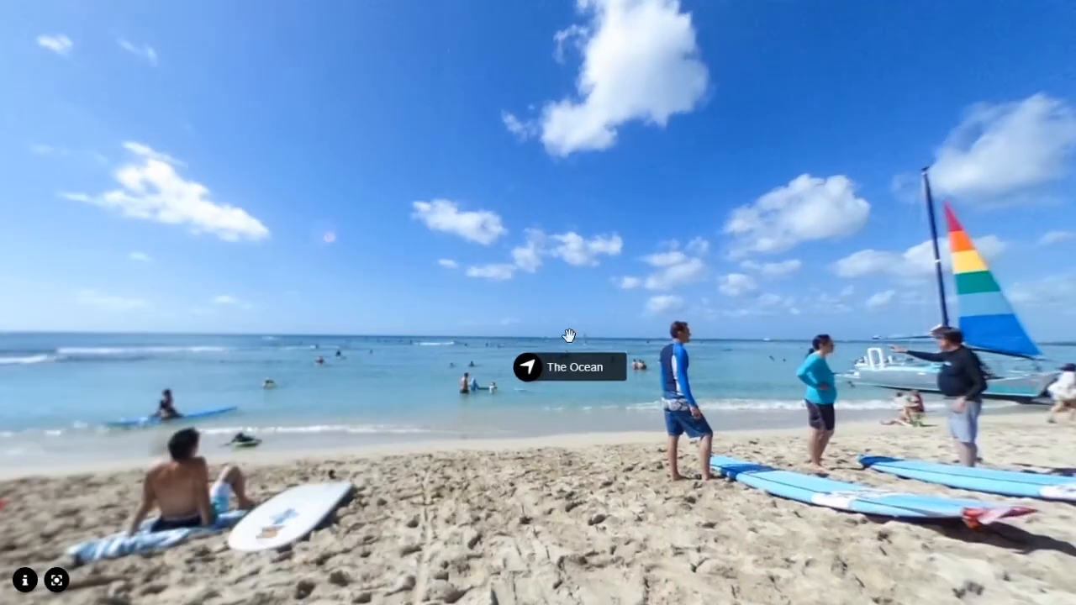
{"action": "left_click", "coordinate": [556, 371]}
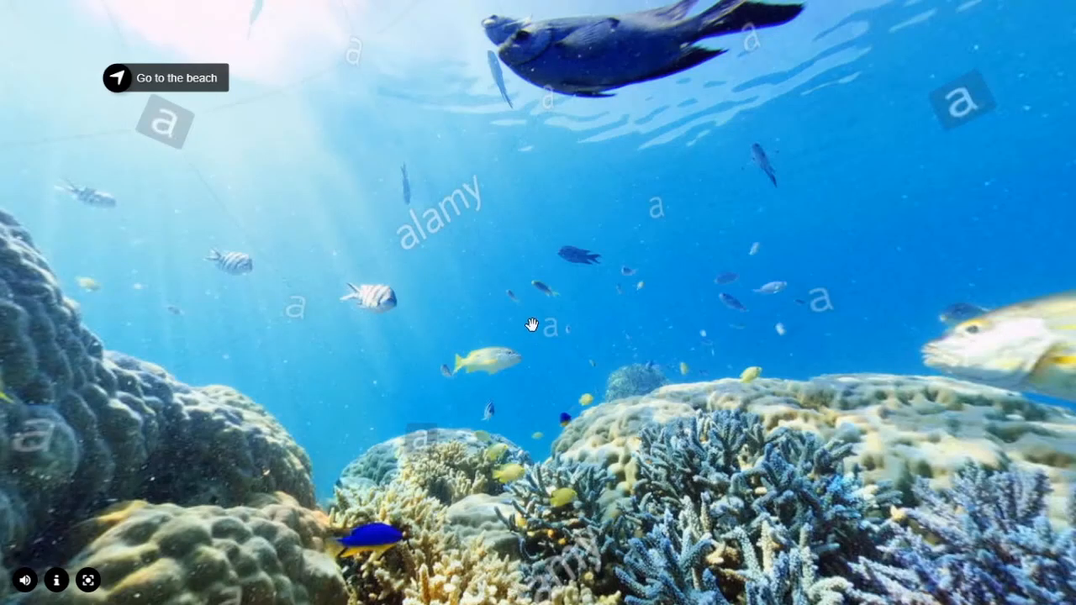
- Look around the underwater ocean scene in full screen and leave the full-screen view
{"action": "left_click_drag", "start_coordinate": [754, 284], "coordinate": [173, 340]}
{"action": "left_click_drag", "start_coordinate": [723, 357], "coordinate": [672, 311]}
{"action": "left_click_drag", "start_coordinate": [492, 293], "coordinate": [860, 314]}
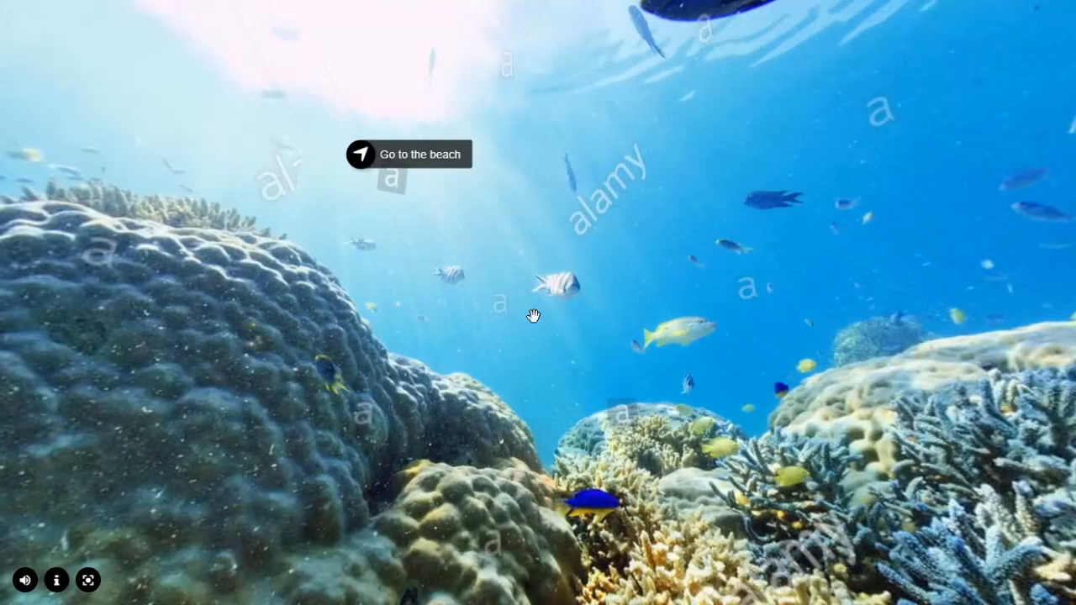
{"action": "key", "text": "Escape"}
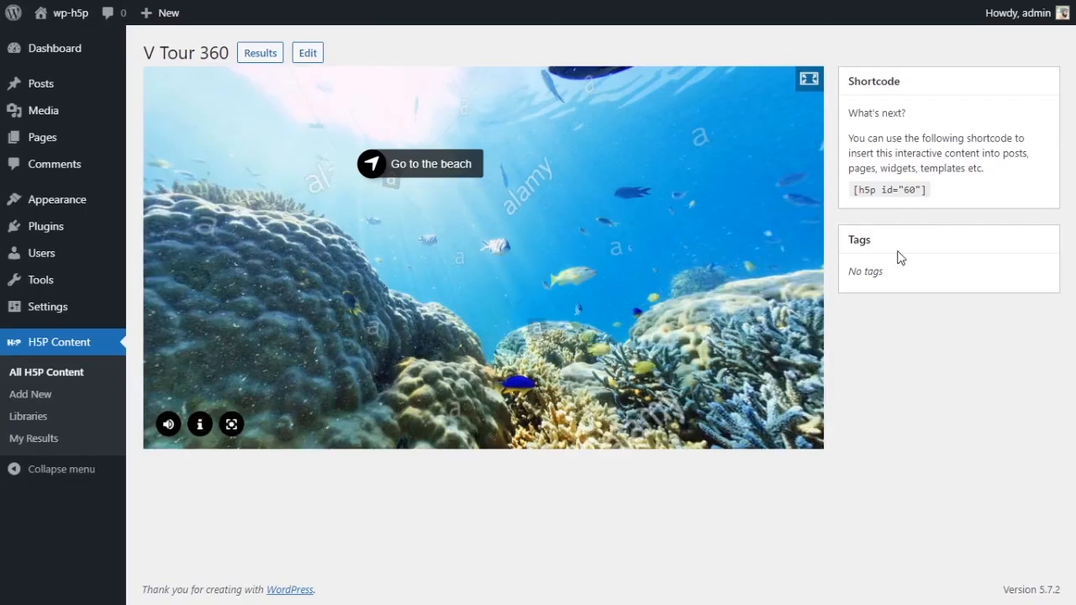
- Copy the tour's shortcode [h5p id="60"] and start a new post
{"action": "left_click_drag", "start_coordinate": [852, 193], "coordinate": [940, 195]}
{"action": "key", "text": "ctrl+c"}
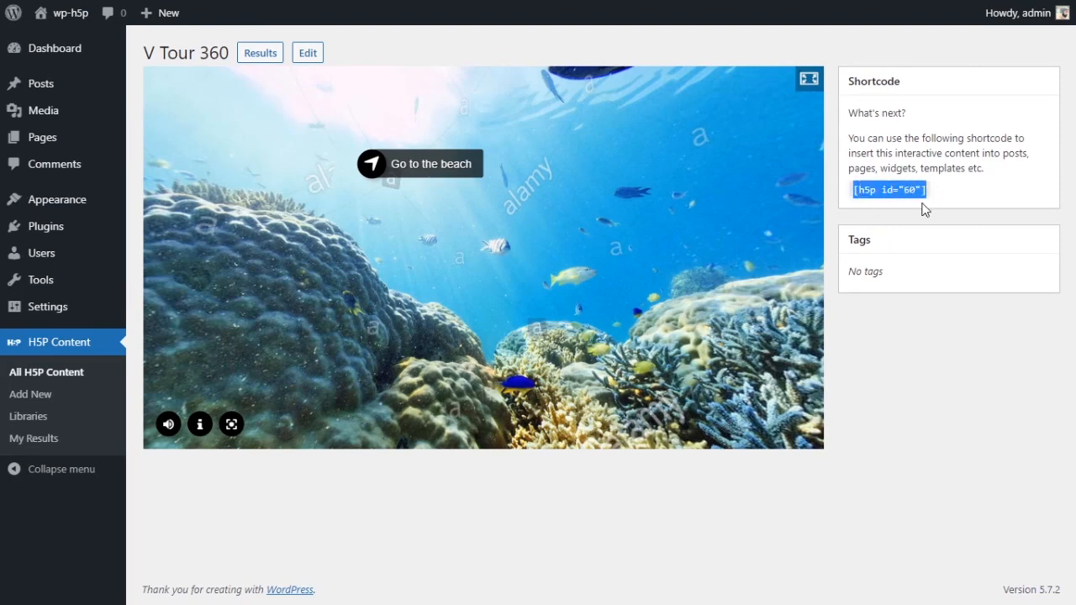
{"action": "mouse_move", "coordinate": [64, 143]}
{"action": "mouse_move", "coordinate": [22, 84]}
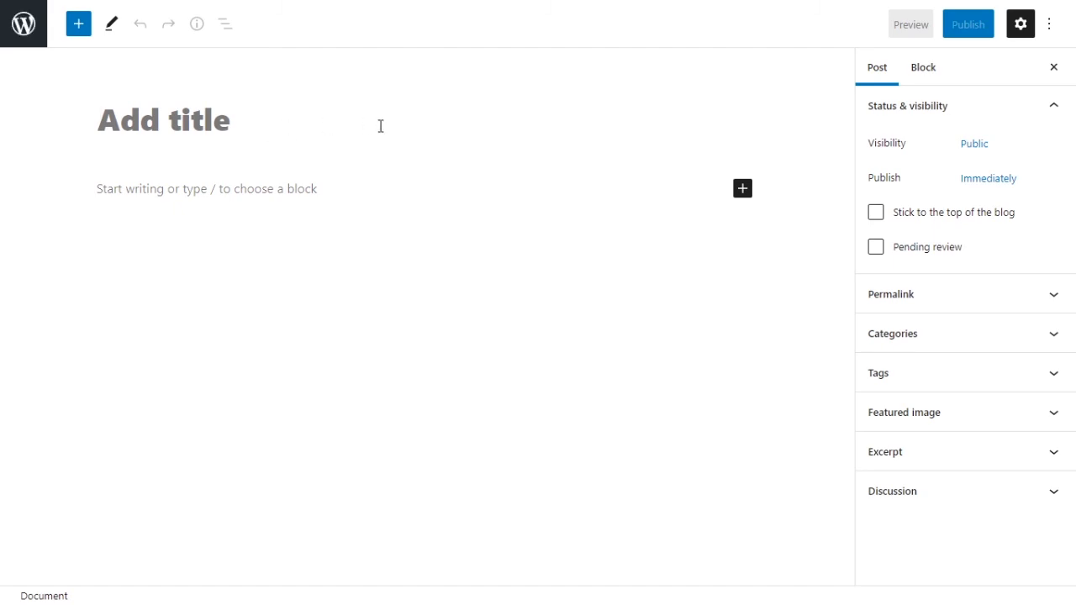
- Title the new post "#26 Virtual Tour (360)"
{"action": "type", "text": "#"}
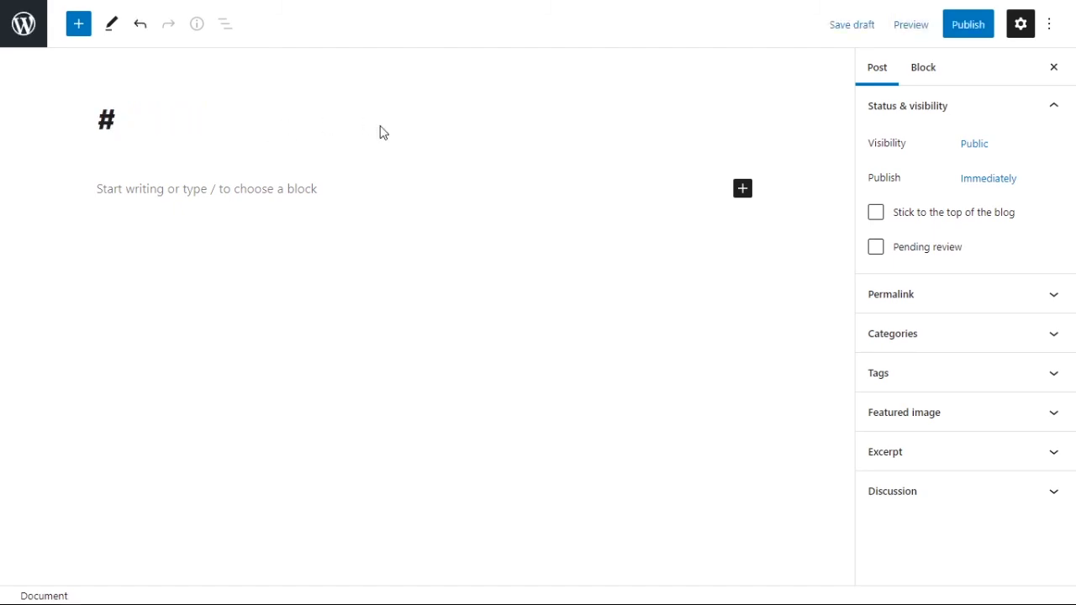
{"action": "type", "text": "26 "}
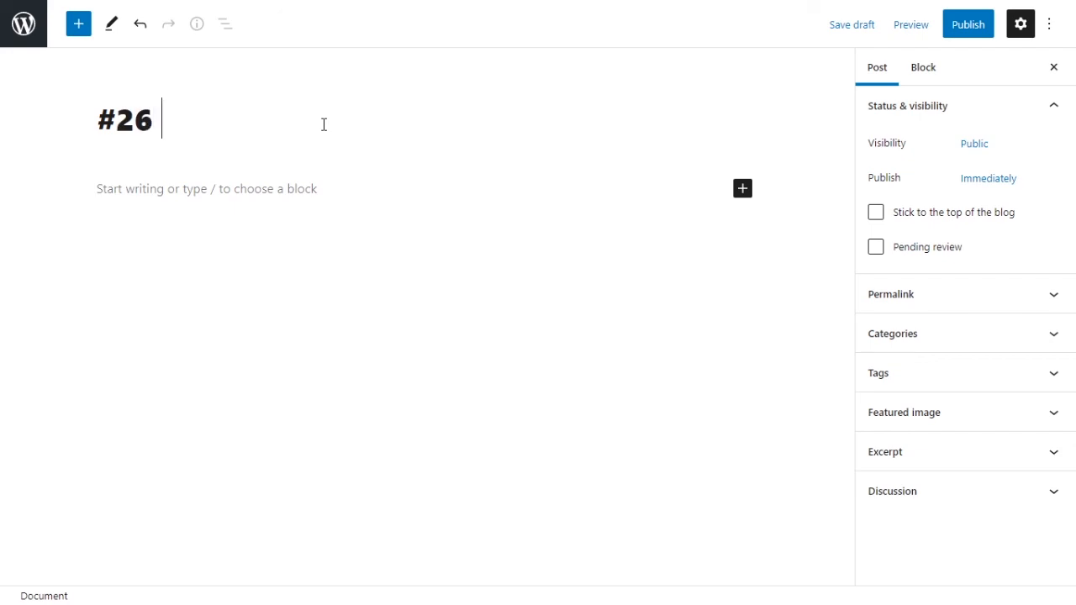
{"action": "type", "text": "Virtual "}
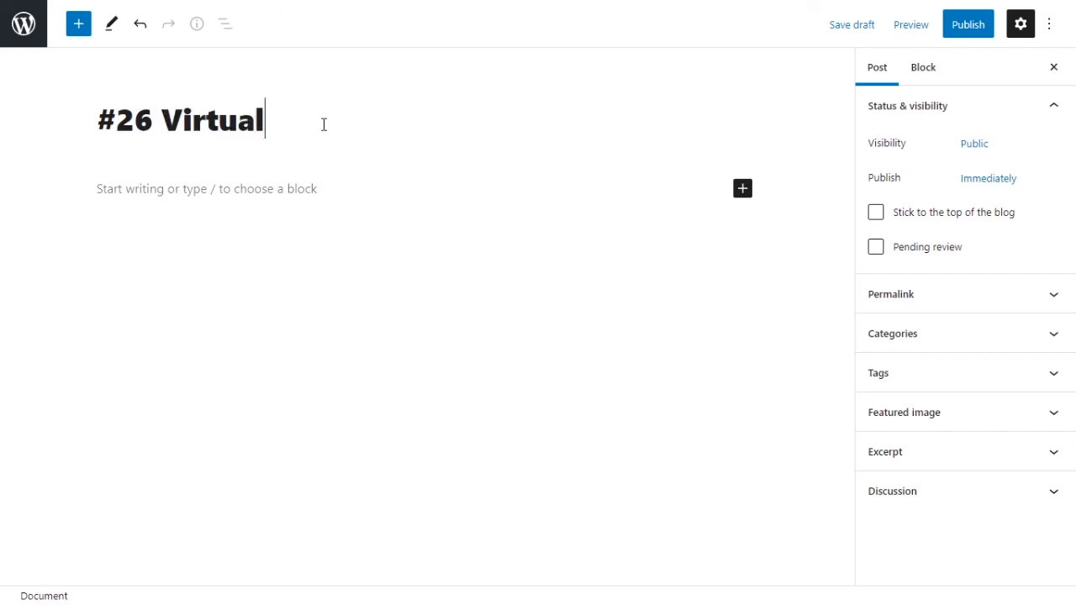
{"action": "type", "text": "Tour "}
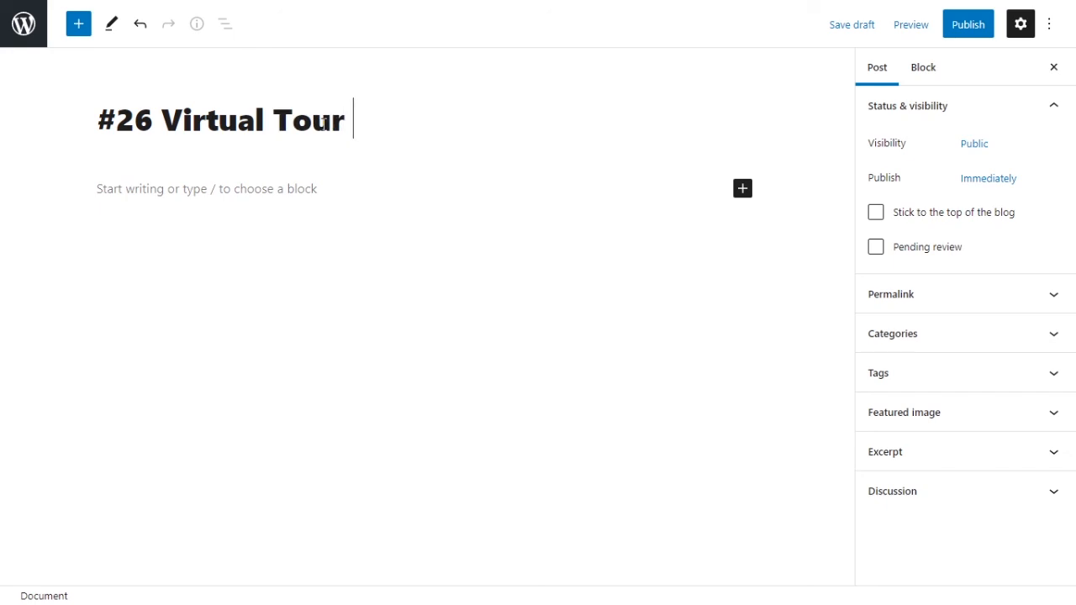
{"action": "type", "text": "(3"}
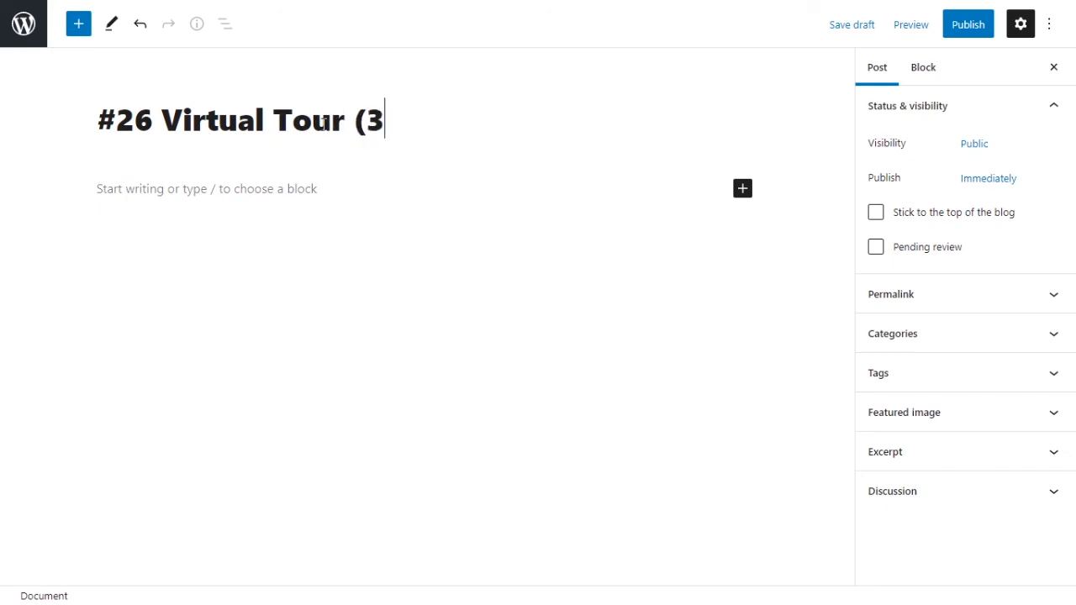
{"action": "type", "text": "60)"}
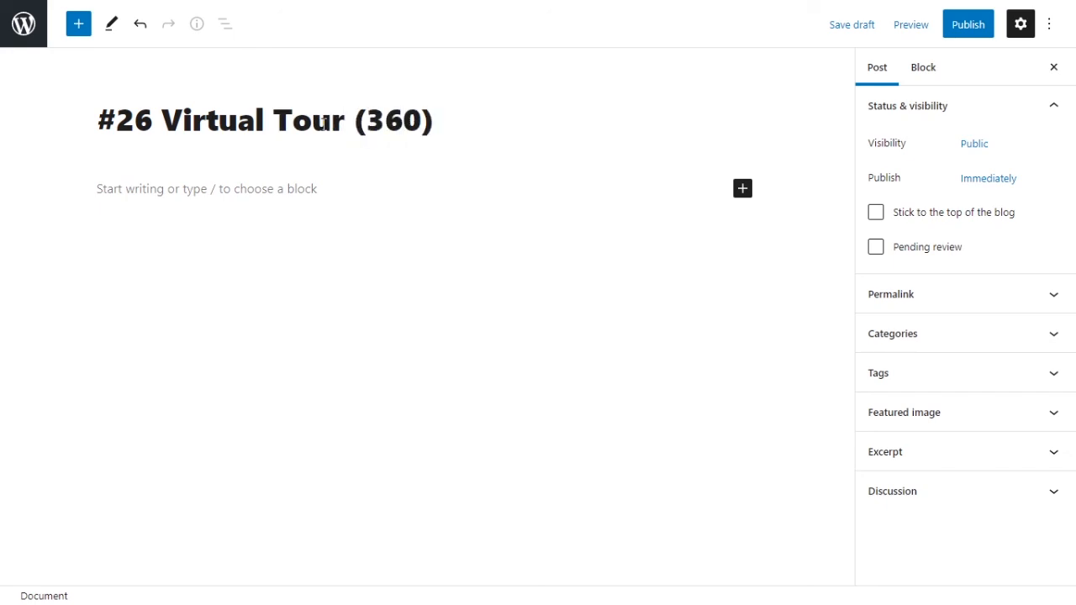
- Add a Shortcode block to the post and paste [h5p id="60"] into it
{"action": "left_click", "coordinate": [744, 195]}
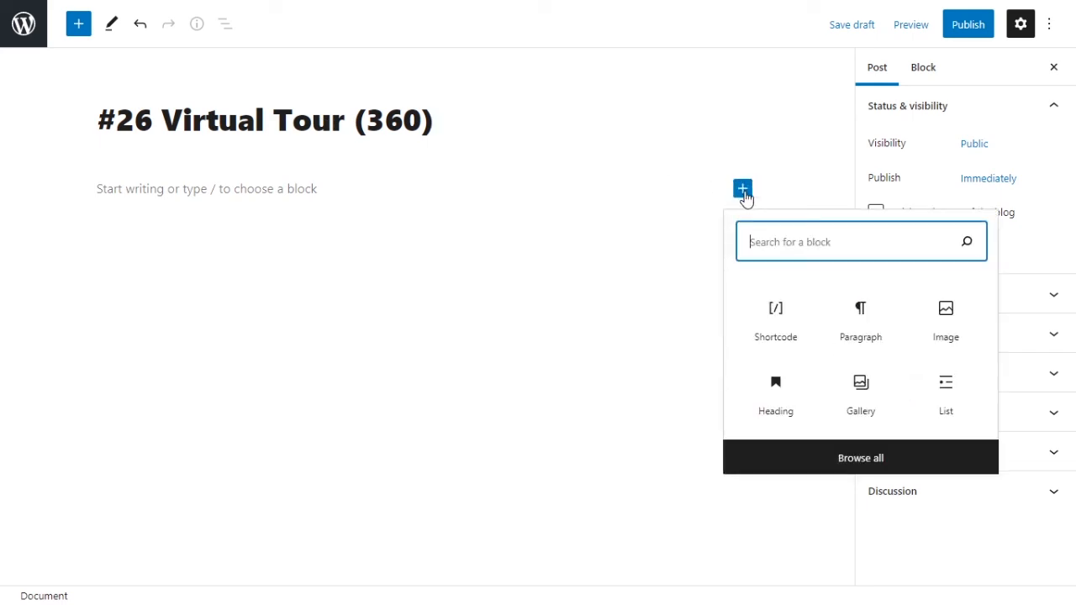
{"action": "type", "text": "sho"}
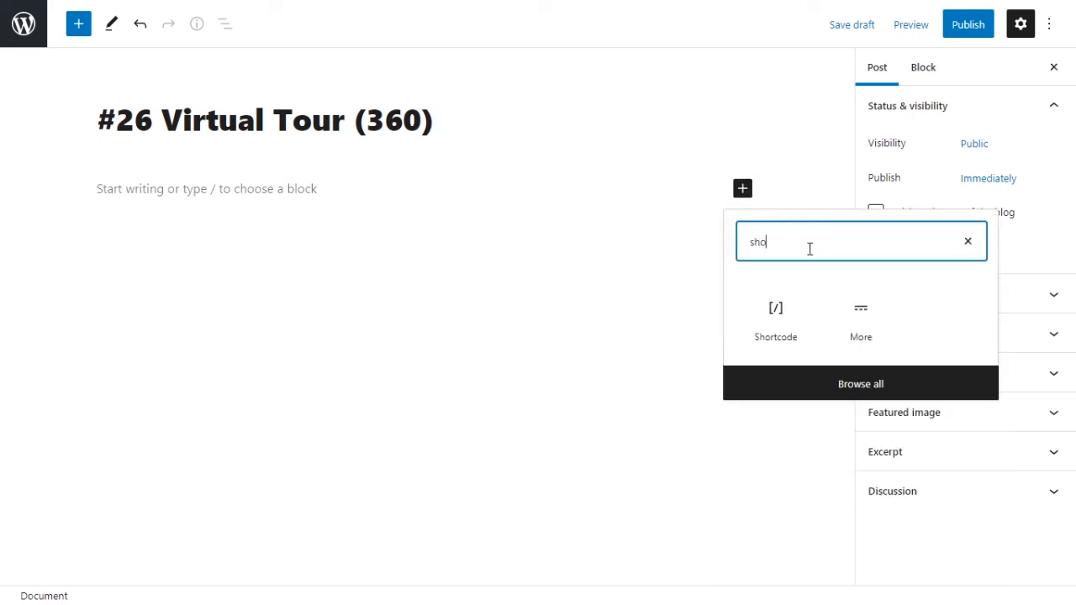
{"action": "left_click", "coordinate": [799, 341]}
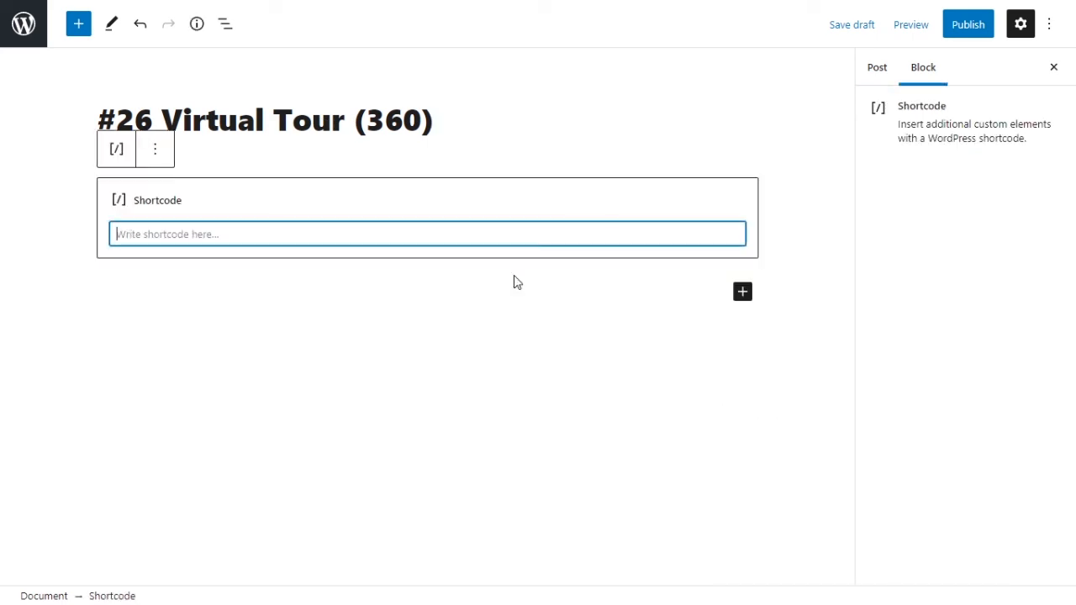
{"action": "key", "text": "ctrl+v"}
- Publish the post and view it on the site
{"action": "left_click", "coordinate": [976, 26]}
{"action": "left_click", "coordinate": [916, 32]}
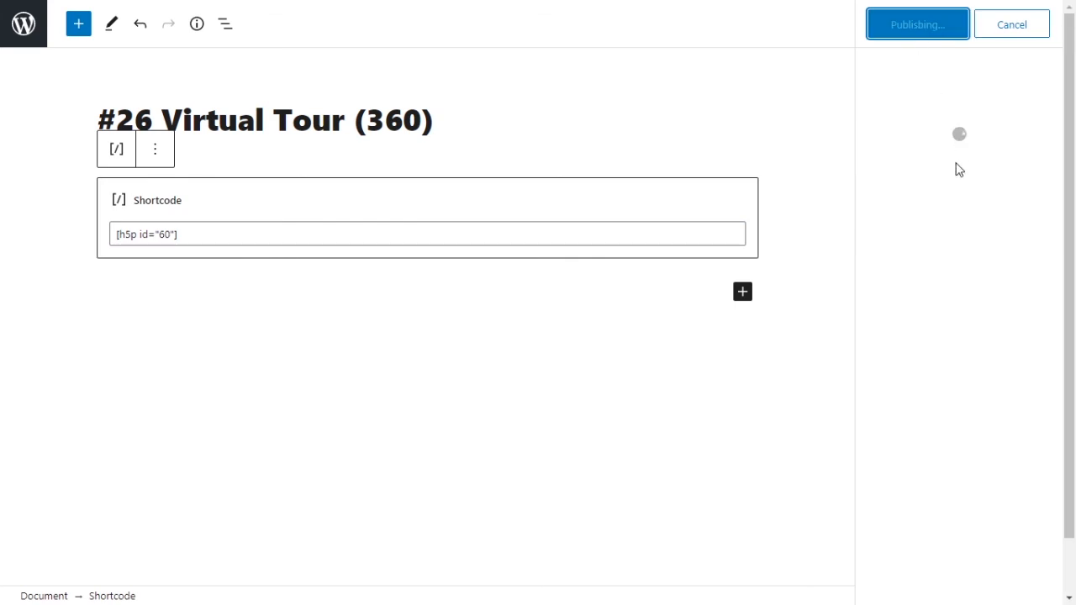
{"action": "left_click", "coordinate": [994, 197]}
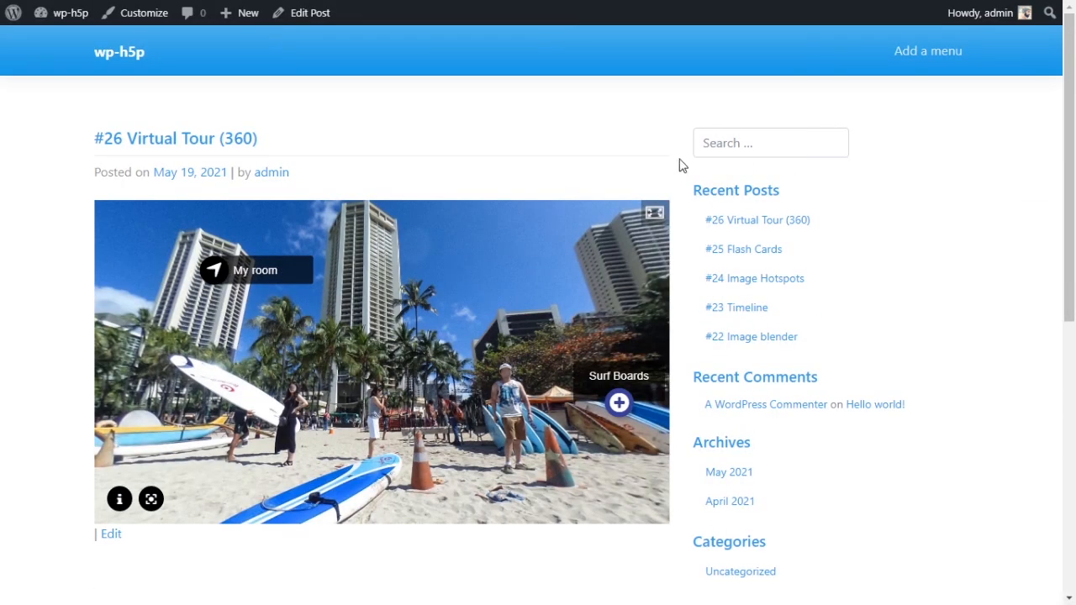
- Look around the embedded beach scene as far as The Ocean hotspot, check it in full screen and return to the post
{"action": "scroll", "coordinate": [618, 207], "scroll_direction": "down", "scroll_amount": 2}
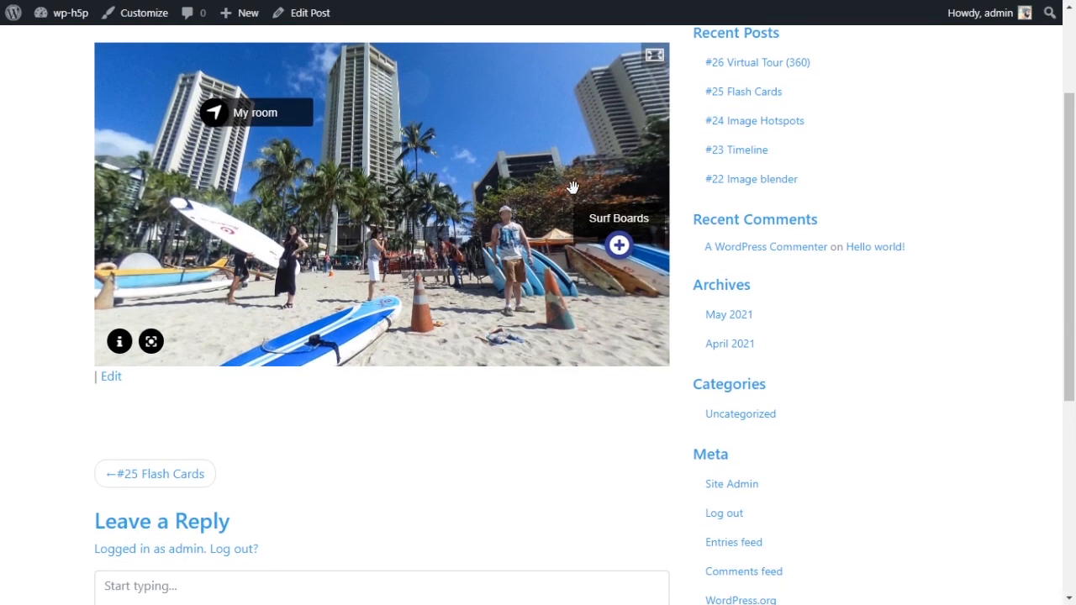
{"action": "left_click_drag", "start_coordinate": [572, 172], "coordinate": [610, 163]}
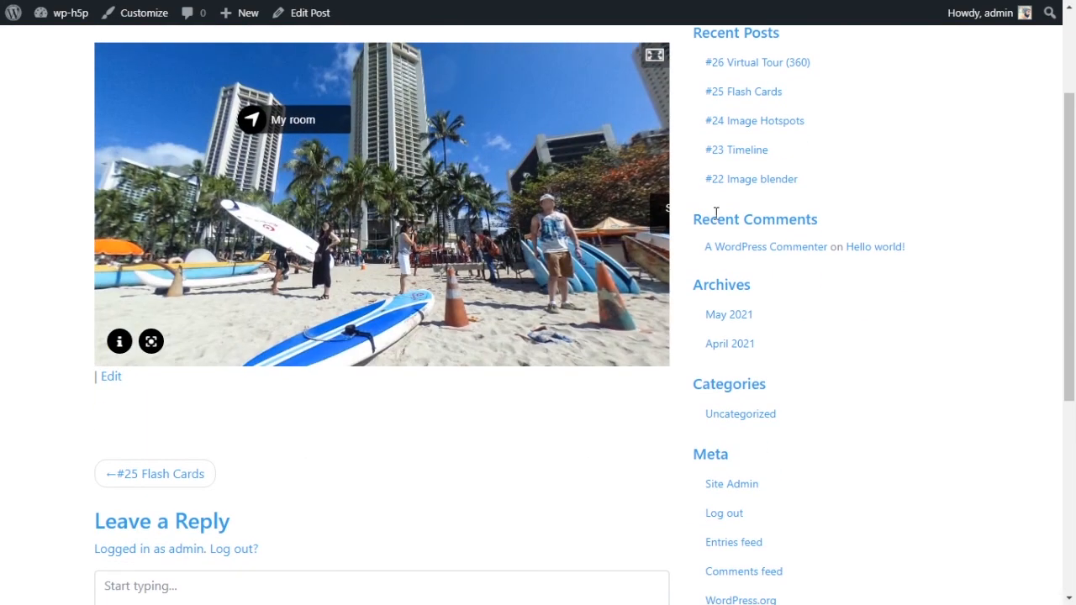
{"action": "scroll", "coordinate": [716, 213], "scroll_direction": "up", "scroll_amount": 2}
{"action": "left_click_drag", "start_coordinate": [516, 321], "coordinate": [198, 323]}
{"action": "left_click_drag", "start_coordinate": [580, 323], "coordinate": [367, 306]}
{"action": "left_click_drag", "start_coordinate": [483, 328], "coordinate": [345, 315]}
{"action": "left_click", "coordinate": [654, 212]}
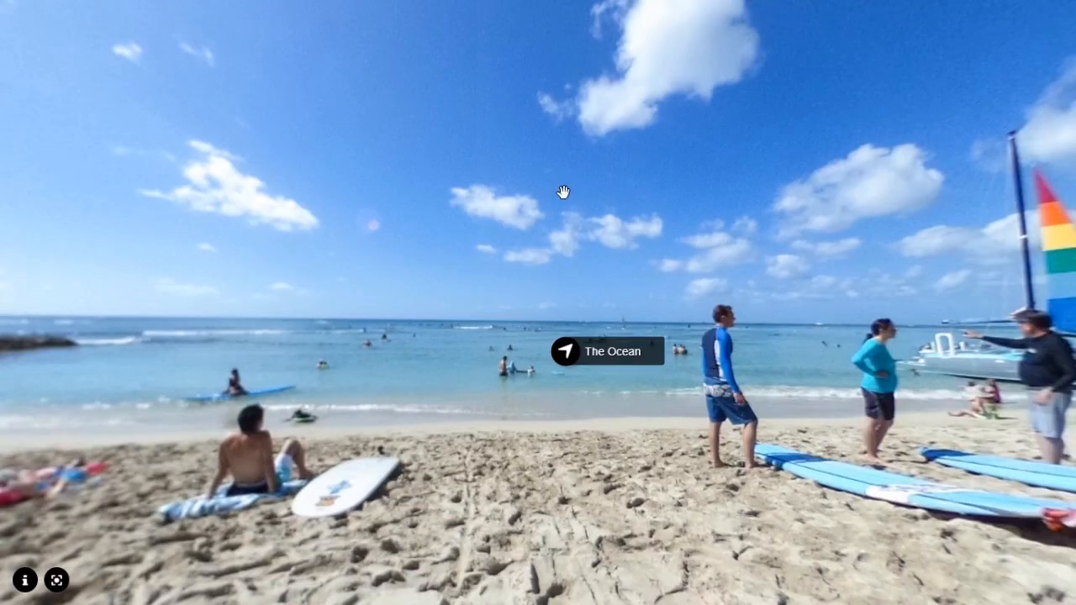
{"action": "key", "text": "Escape"}
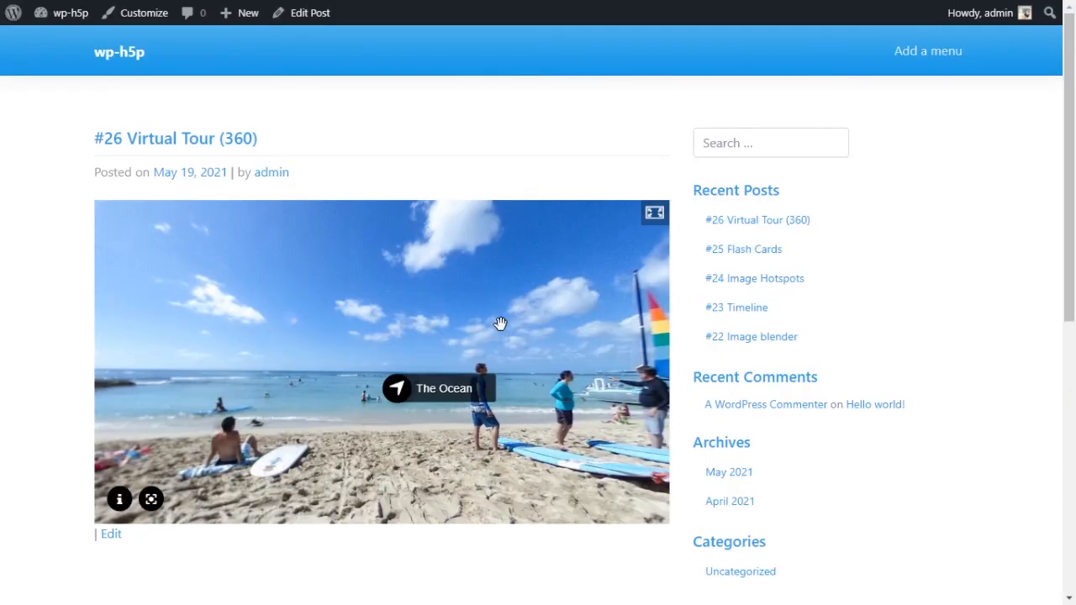
- Turn the beach view to the This beach (click last) hotspot, follow it and go back to the beach scene
{"action": "left_click_drag", "start_coordinate": [499, 322], "coordinate": [247, 305]}
{"action": "left_click_drag", "start_coordinate": [648, 271], "coordinate": [352, 258]}
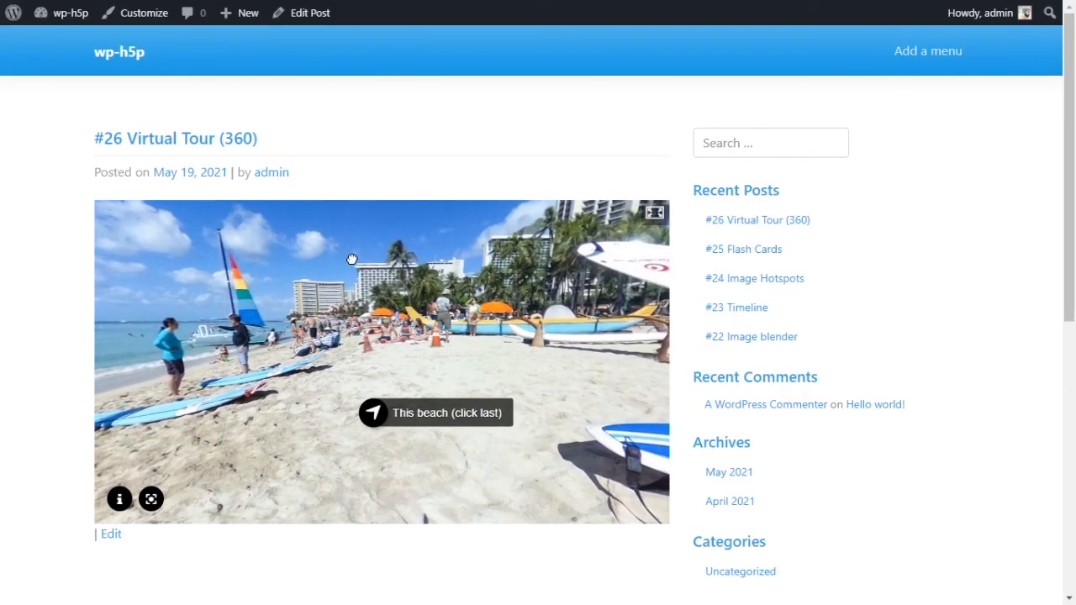
{"action": "left_click", "coordinate": [456, 417]}
{"action": "left_click", "coordinate": [120, 225]}
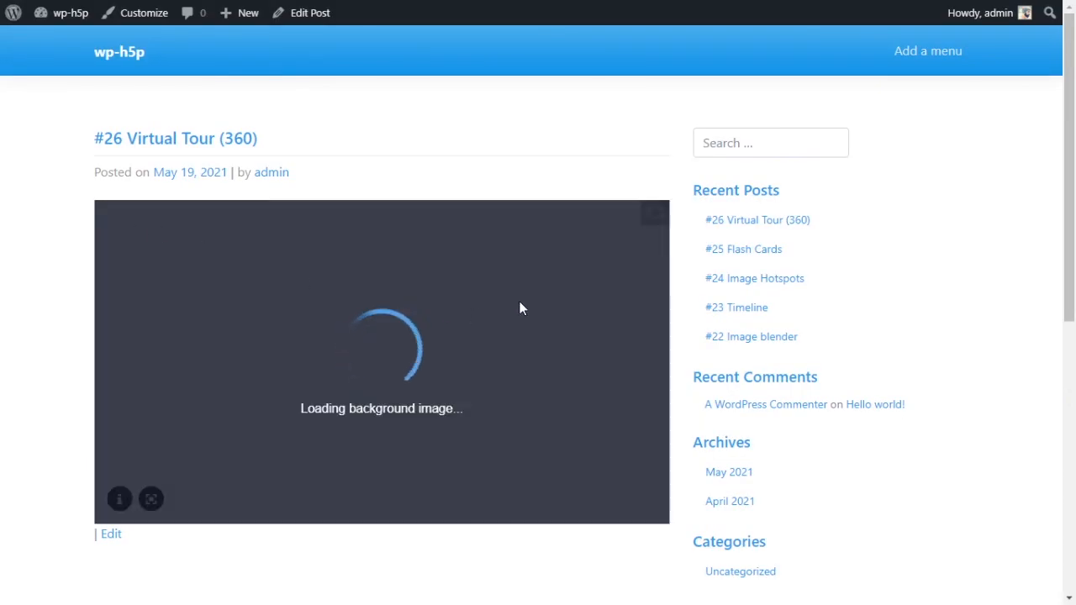
- Follow the My room hotspot, open the interaction inside the room and close it
{"action": "left_click_drag", "start_coordinate": [519, 308], "coordinate": [385, 315]}
{"action": "left_click", "coordinate": [400, 291]}
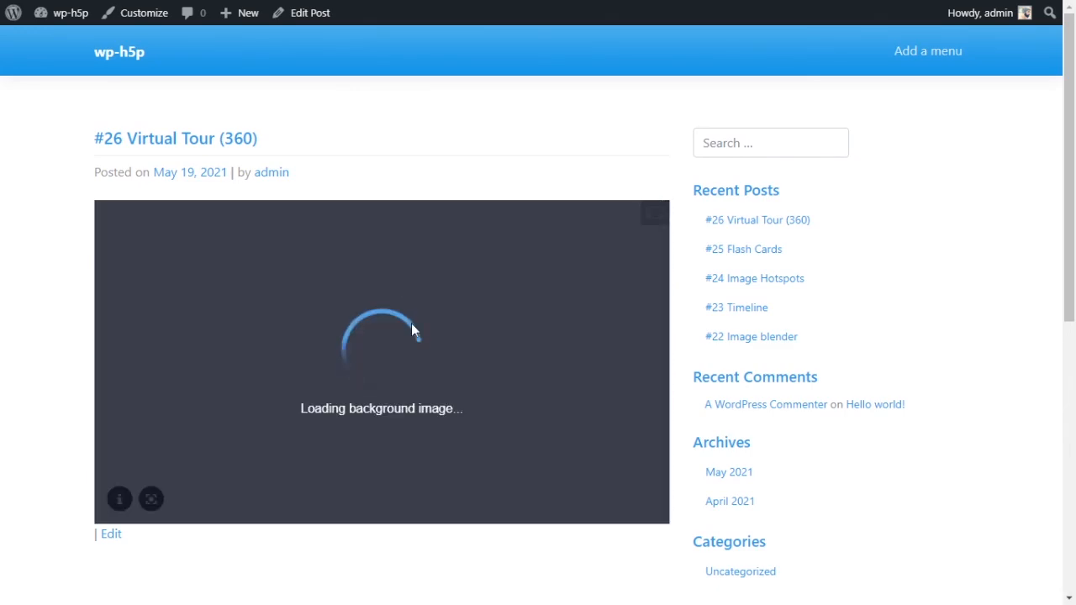
{"action": "left_click", "coordinate": [235, 366]}
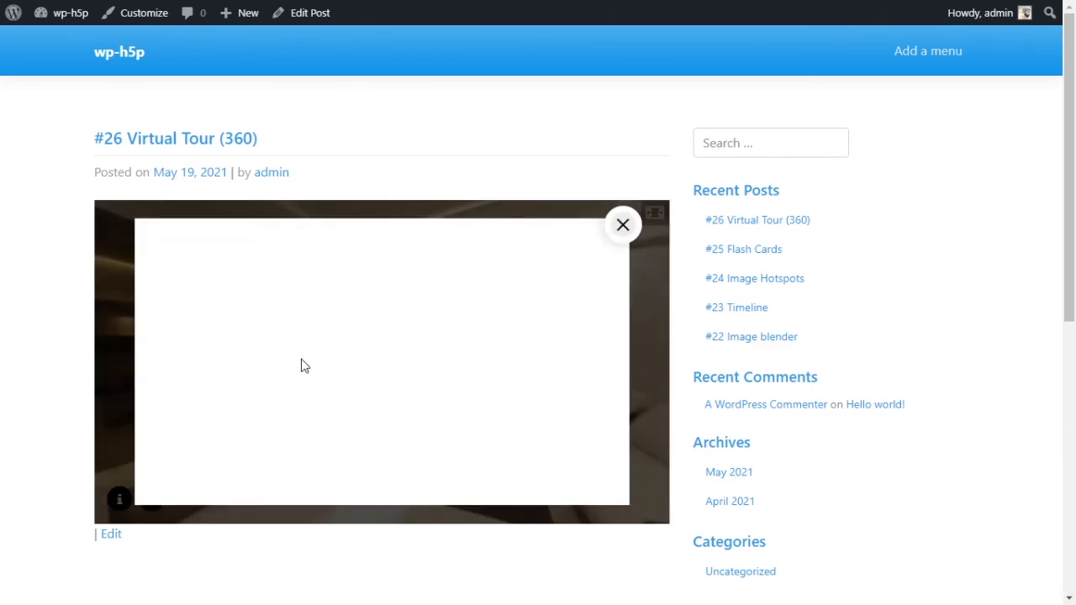
{"action": "left_click", "coordinate": [622, 222]}
- Return from the room through Go to the beach, then open the Surf Boards image and close it
{"action": "left_click_drag", "start_coordinate": [545, 344], "coordinate": [193, 334]}
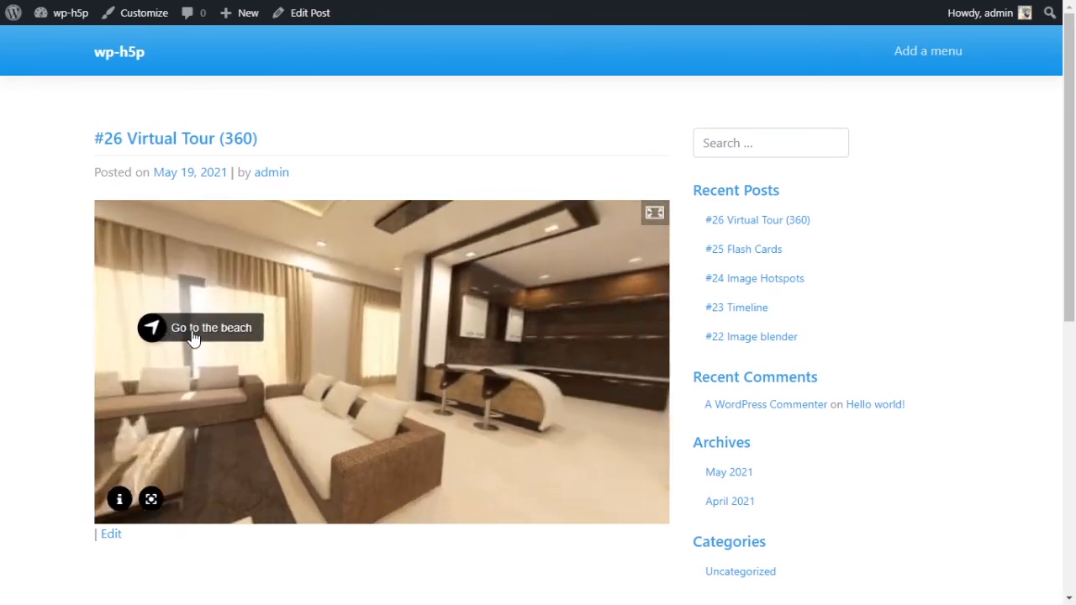
{"action": "left_click", "coordinate": [193, 333]}
{"action": "left_click_drag", "start_coordinate": [480, 345], "coordinate": [252, 342]}
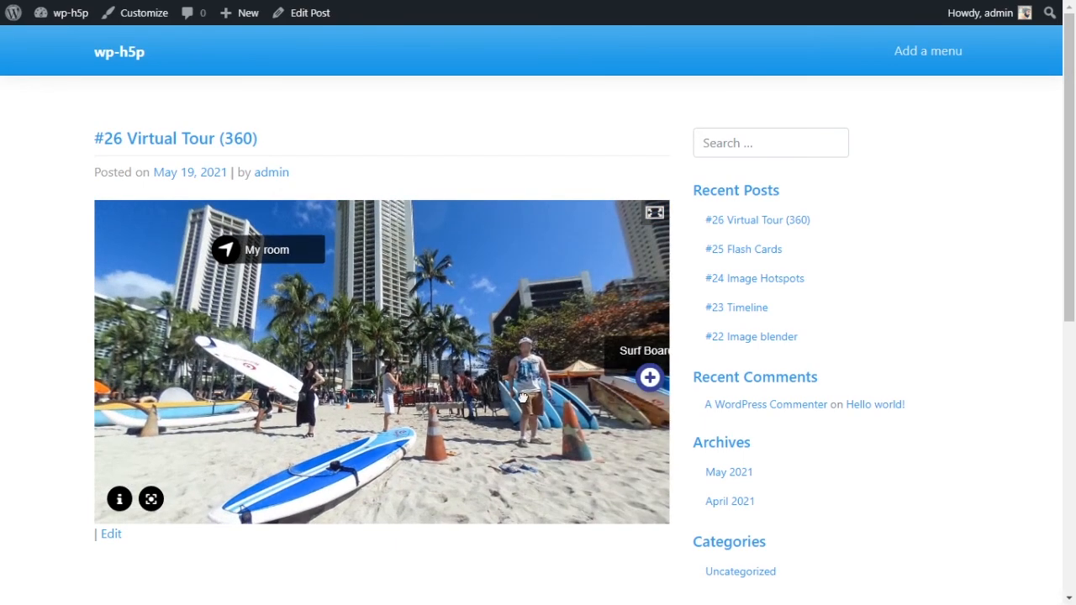
{"action": "left_click_drag", "start_coordinate": [525, 396], "coordinate": [286, 374]}
{"action": "left_click", "coordinate": [399, 378]}
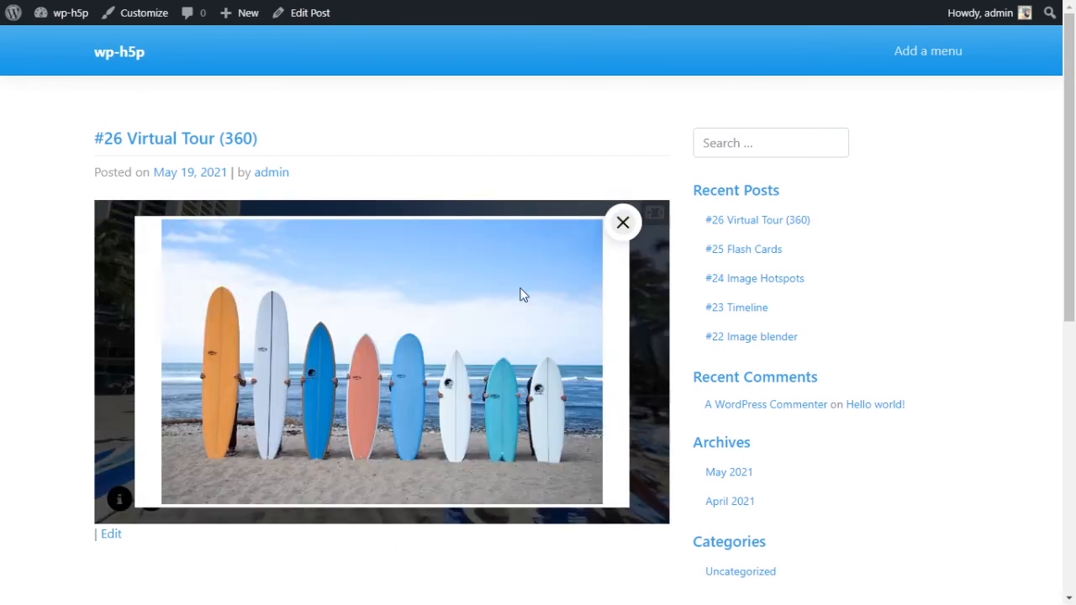
{"action": "left_click", "coordinate": [624, 220]}
- Turn the beach view to The Ocean hotspot, follow it and return to the beach
{"action": "left_click_drag", "start_coordinate": [320, 428], "coordinate": [542, 379]}
{"action": "left_click_drag", "start_coordinate": [218, 362], "coordinate": [462, 284]}
{"action": "left_click_drag", "start_coordinate": [219, 311], "coordinate": [355, 278]}
{"action": "left_click", "coordinate": [355, 274]}
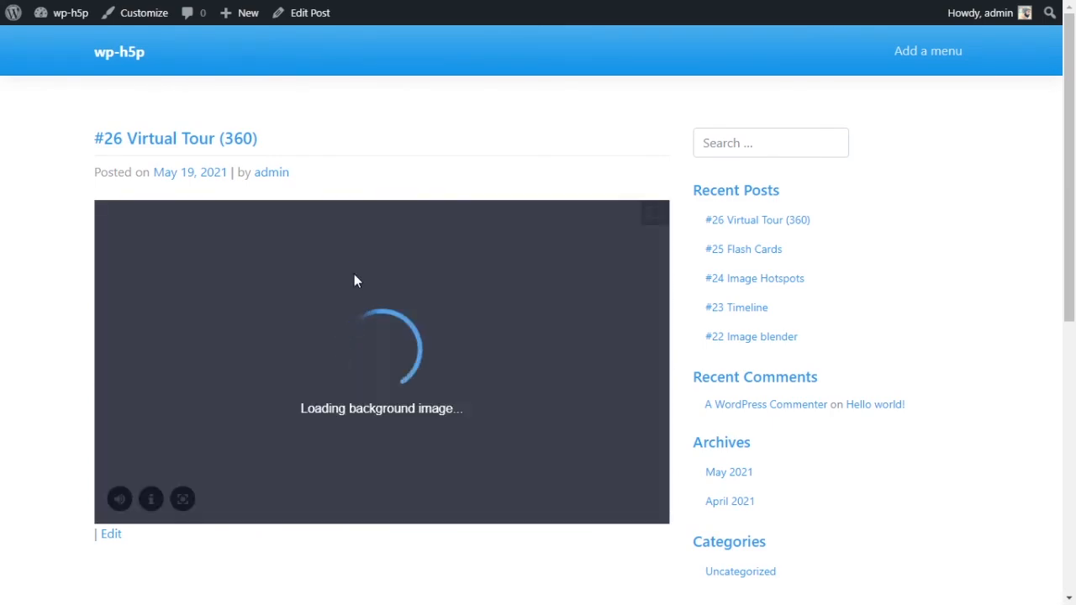
{"action": "left_click", "coordinate": [181, 254]}
- Look around the full beach panorama in the post, past My room and Surf Boards to The Ocean hotspot
{"action": "left_click_drag", "start_coordinate": [291, 272], "coordinate": [216, 409]}
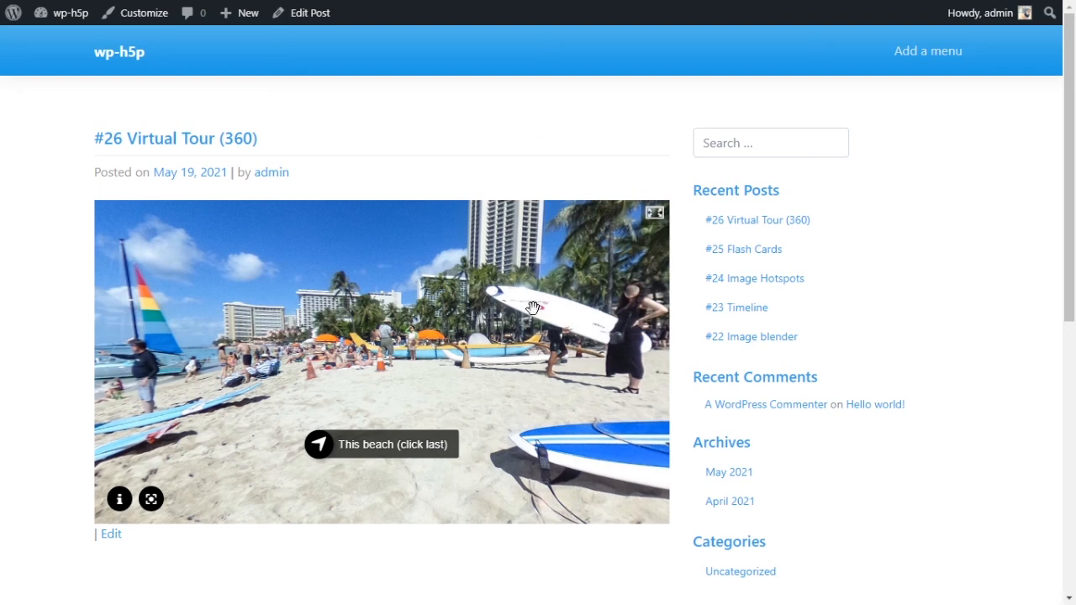
{"action": "left_click_drag", "start_coordinate": [532, 308], "coordinate": [285, 306]}
{"action": "left_click_drag", "start_coordinate": [420, 290], "coordinate": [254, 338]}
{"action": "left_click_drag", "start_coordinate": [400, 315], "coordinate": [507, 336]}
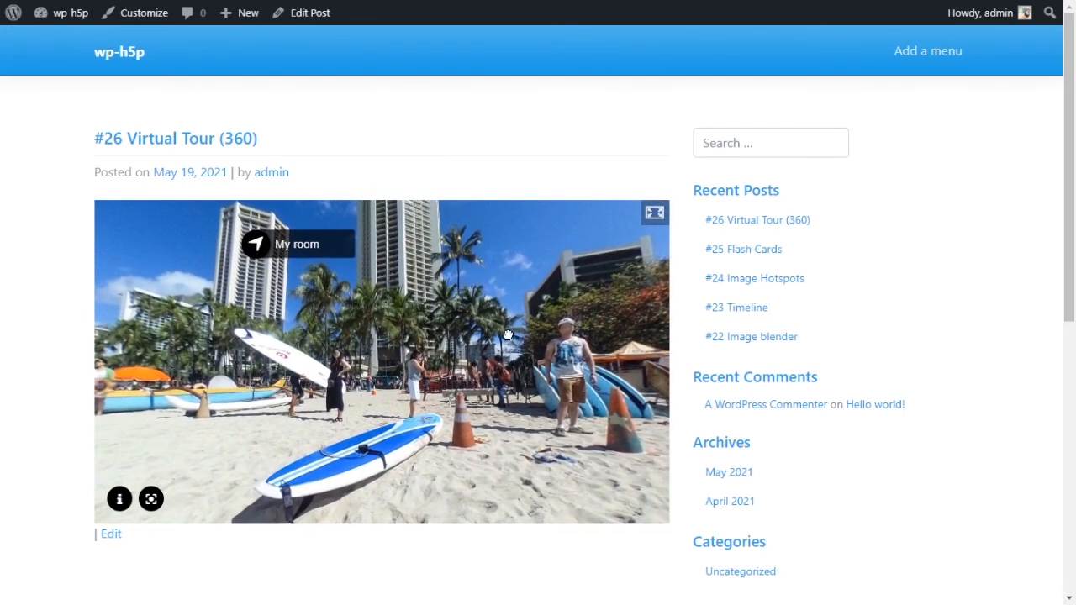
{"action": "left_click_drag", "start_coordinate": [508, 335], "coordinate": [335, 354]}
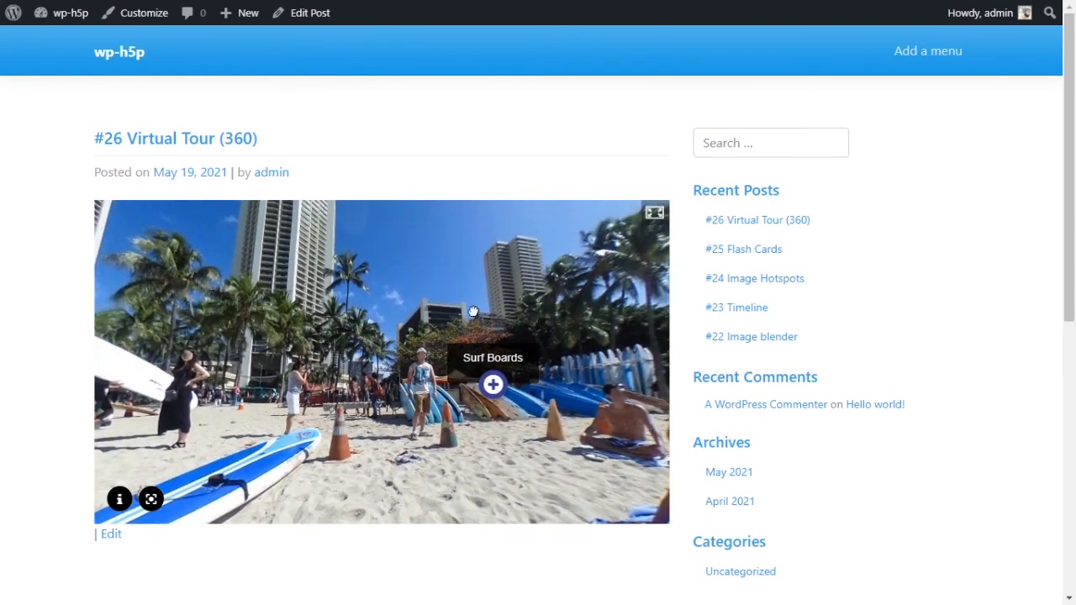
{"action": "left_click_drag", "start_coordinate": [473, 312], "coordinate": [351, 314]}
{"action": "left_click_drag", "start_coordinate": [492, 308], "coordinate": [279, 321]}
{"action": "left_click_drag", "start_coordinate": [448, 329], "coordinate": [392, 329]}
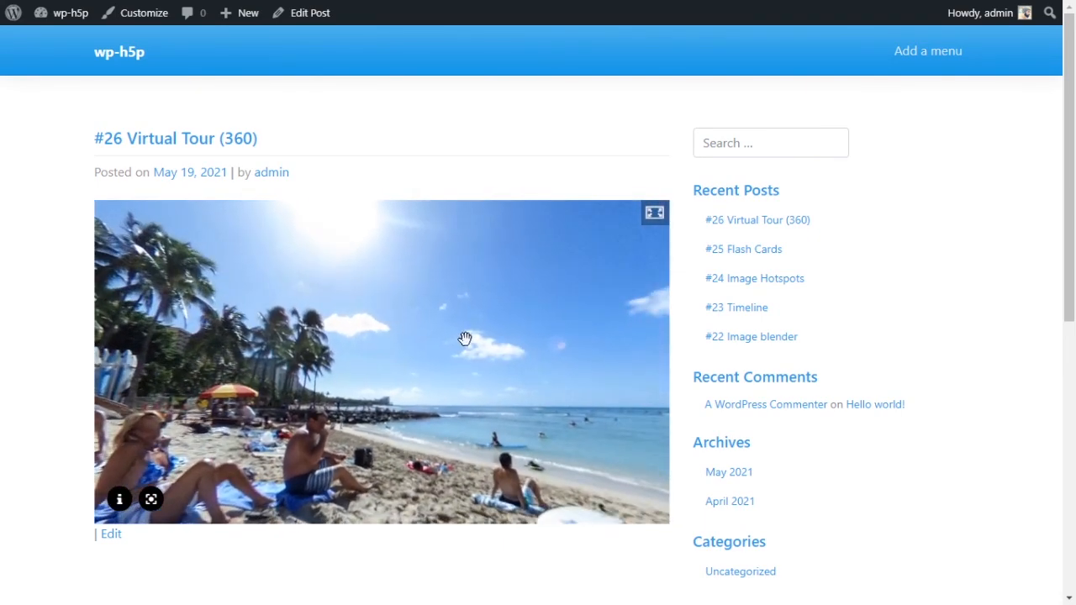
{"action": "left_click_drag", "start_coordinate": [507, 350], "coordinate": [336, 343]}
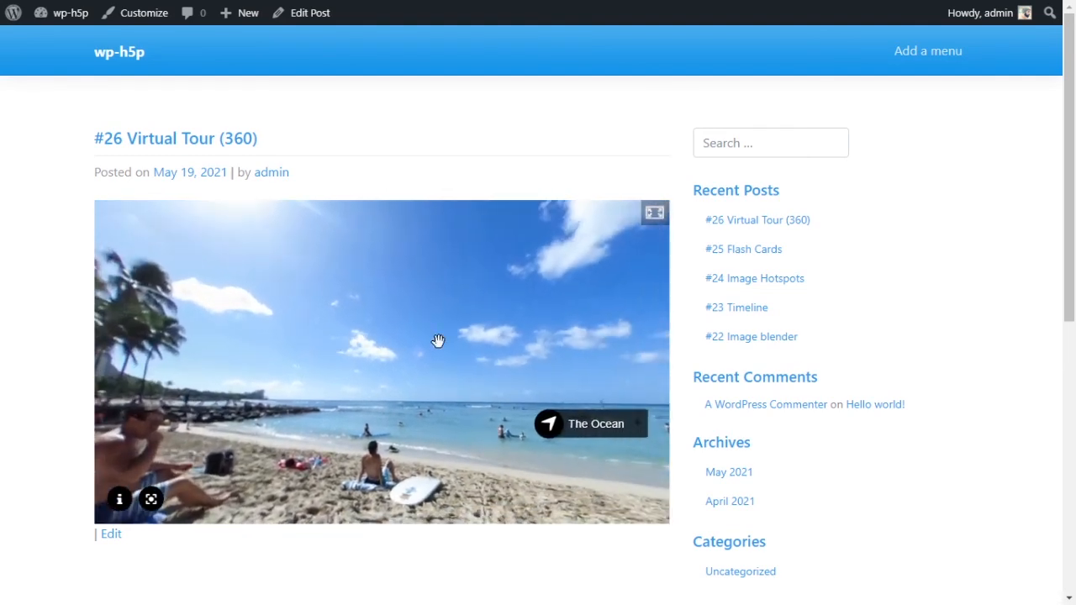